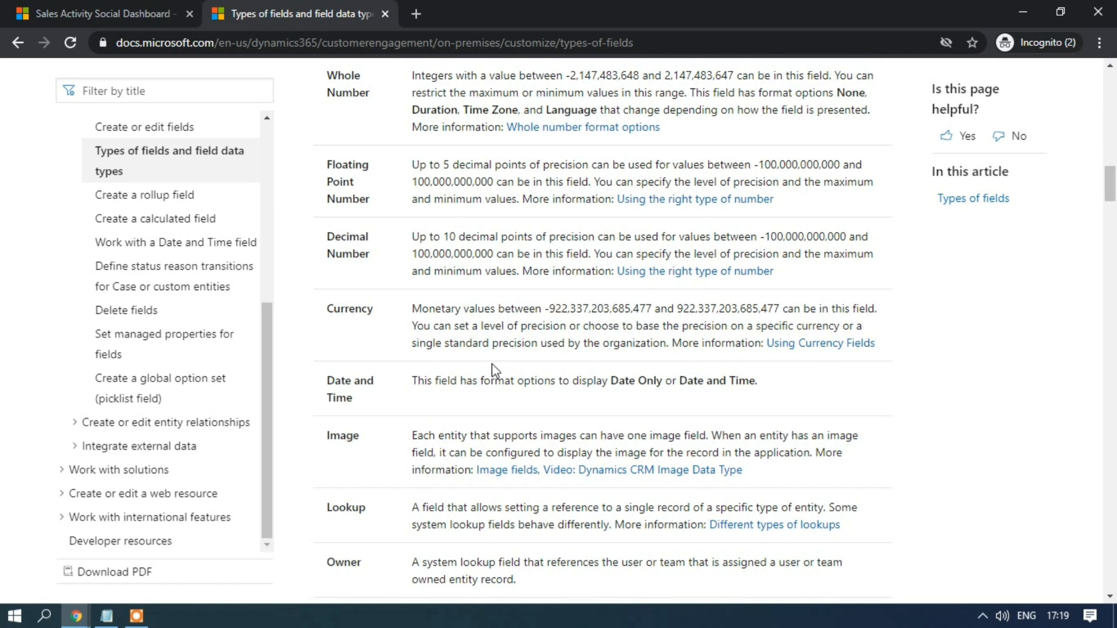
Step: Switch from the field types documentation to Dynamics 365 and open the Development solution through the advanced settings
{"action": "scroll", "coordinate": [494, 370], "scroll_direction": "down", "scroll_amount": 3}
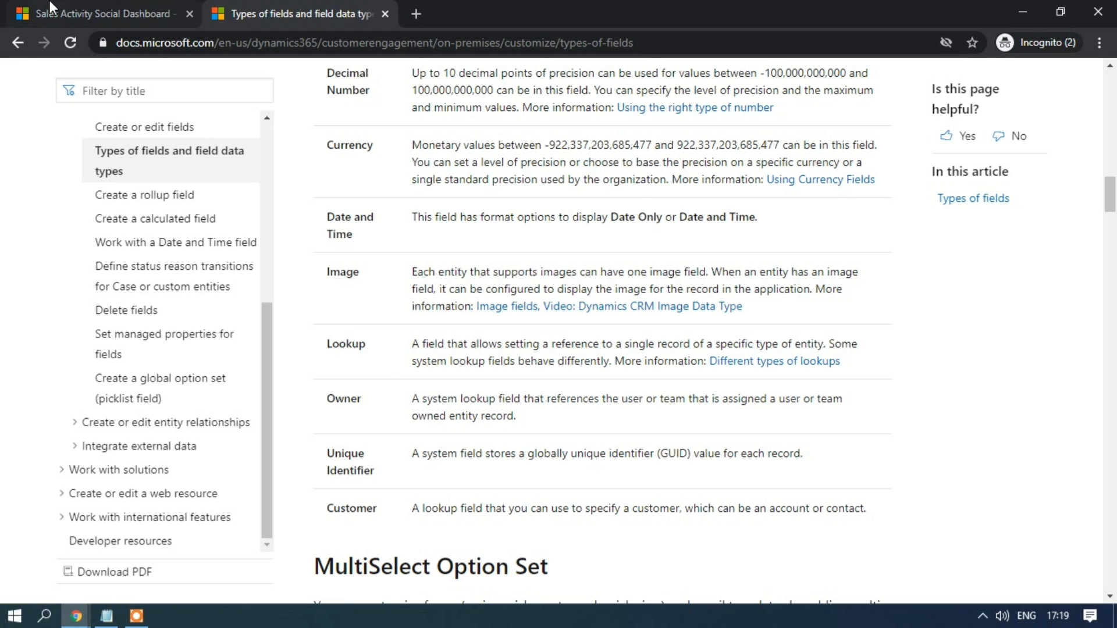
{"action": "left_click", "coordinate": [63, 12]}
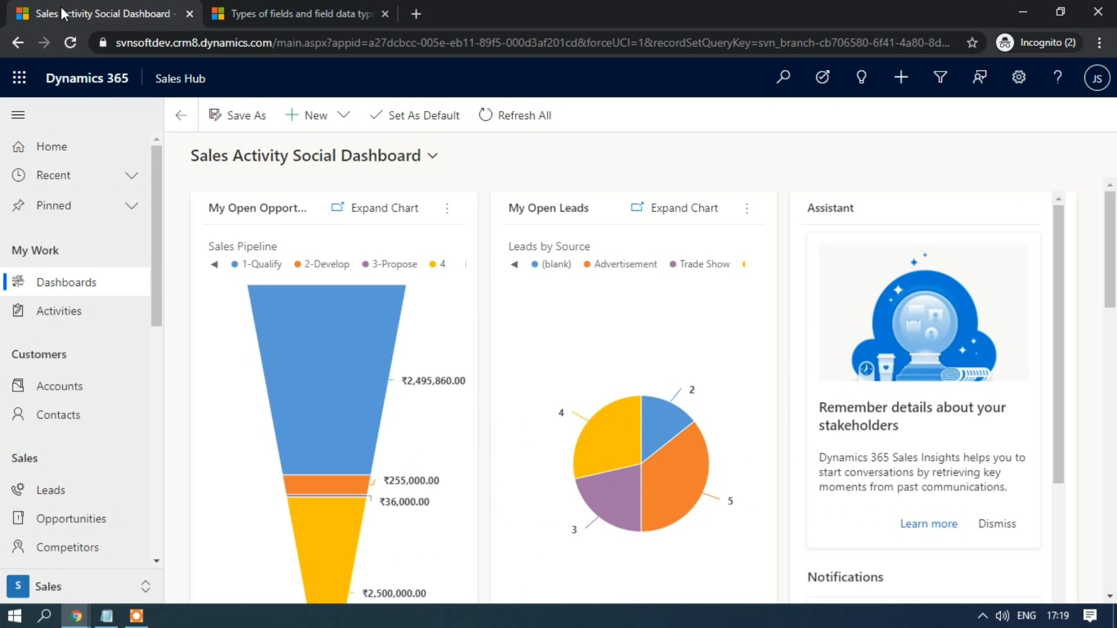
{"action": "left_click", "coordinate": [1019, 77]}
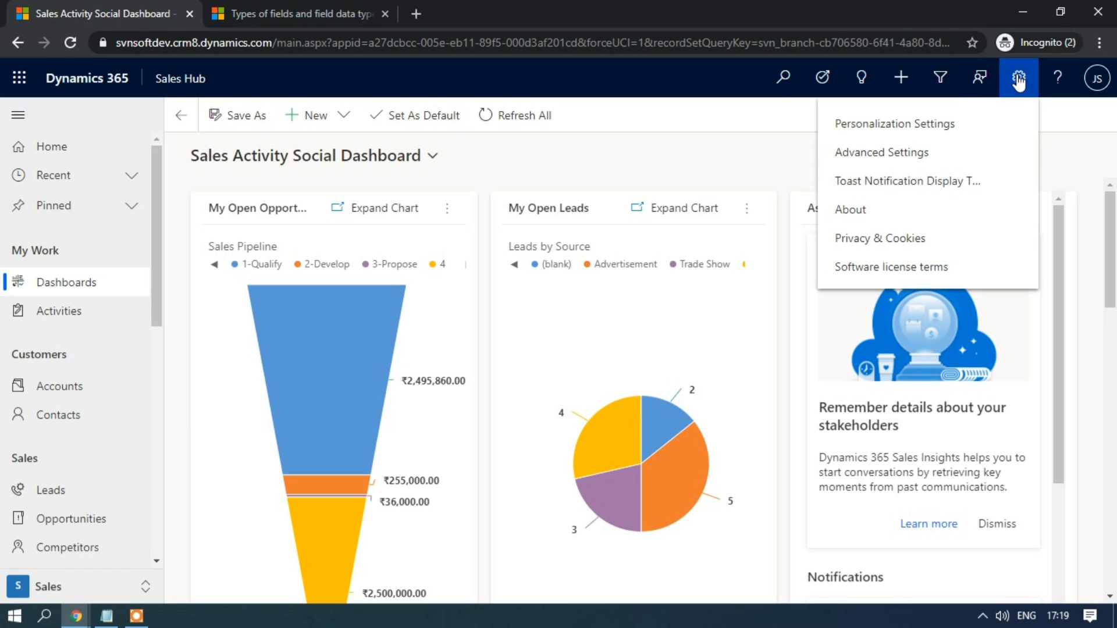
{"action": "left_click", "coordinate": [884, 165]}
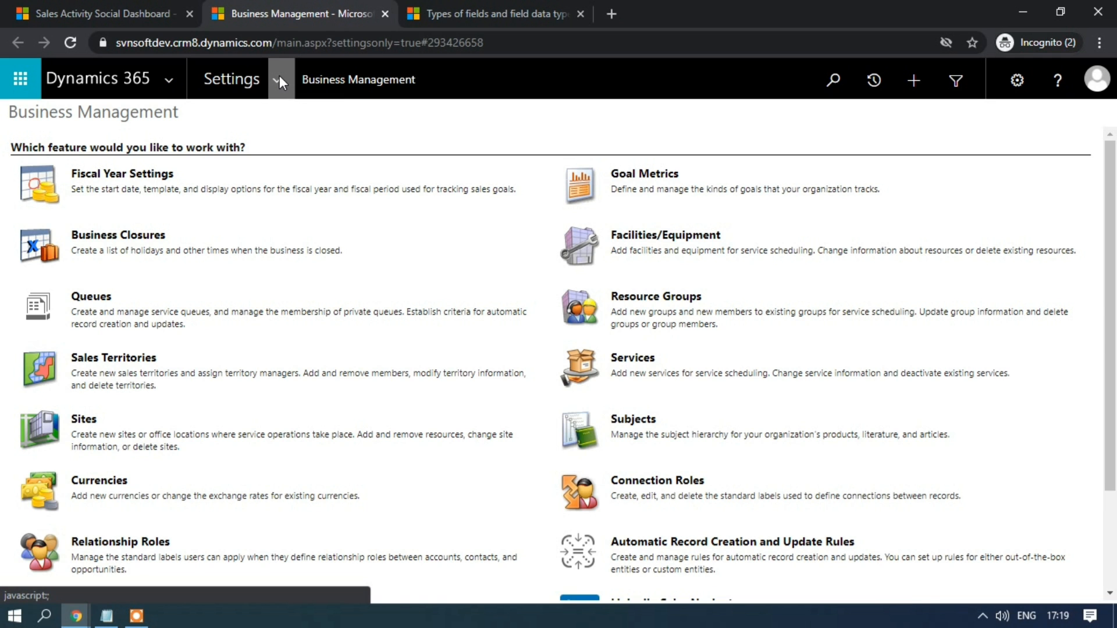
{"action": "left_click", "coordinate": [280, 81]}
{"action": "left_click", "coordinate": [256, 267]}
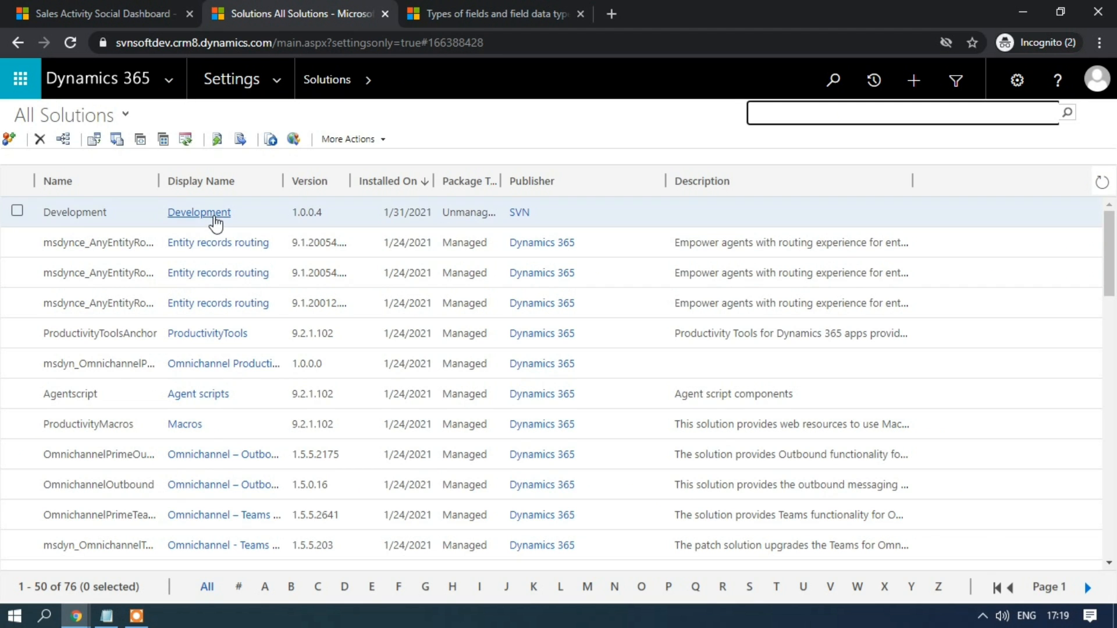
{"action": "left_click", "coordinate": [214, 214]}
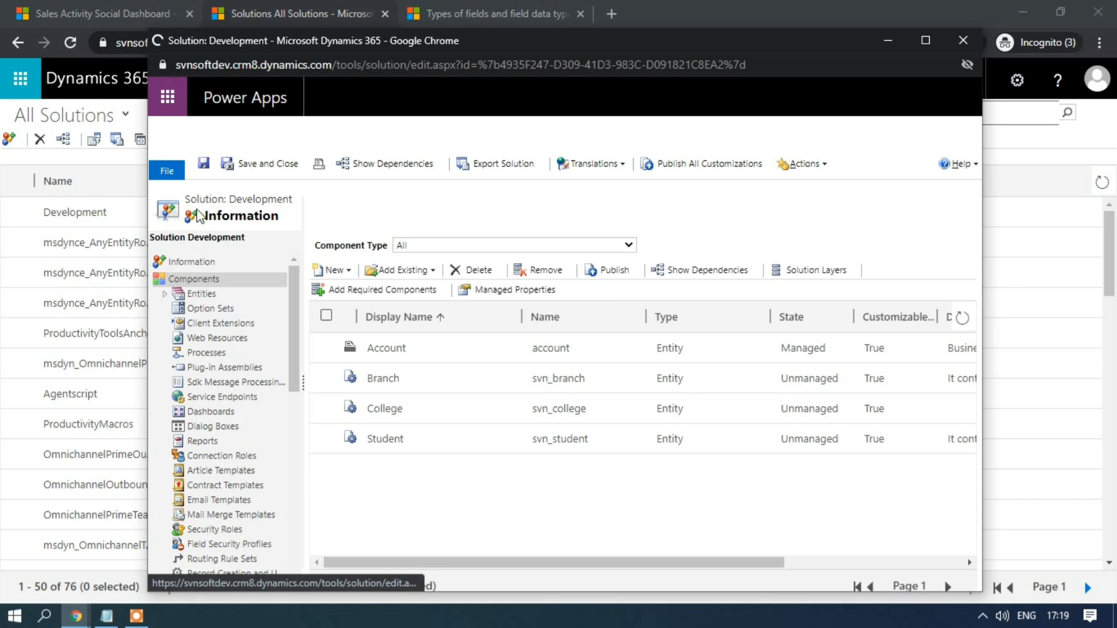
Step: Open the list of fields of the Branch entity in the solution
{"action": "left_click", "coordinate": [165, 294]}
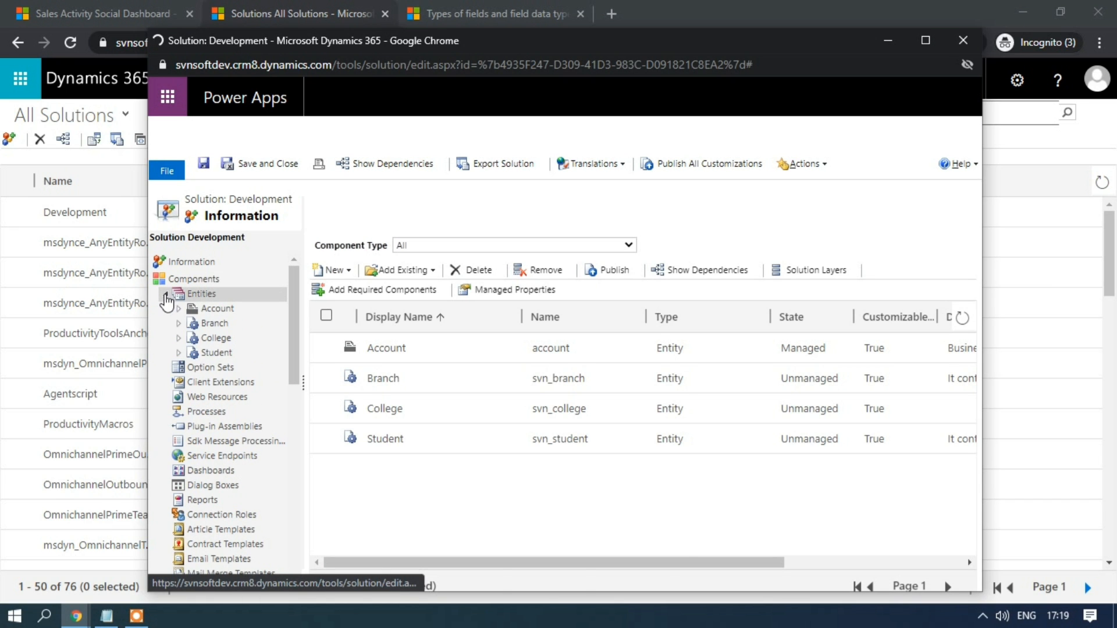
{"action": "left_click", "coordinate": [179, 323]}
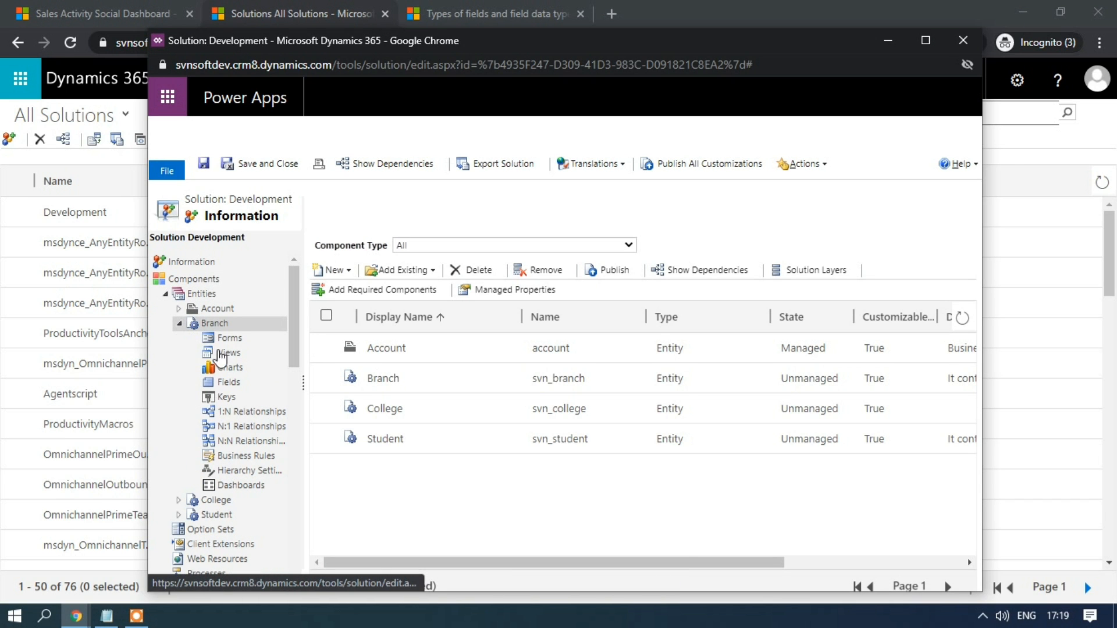
{"action": "left_click", "coordinate": [228, 382]}
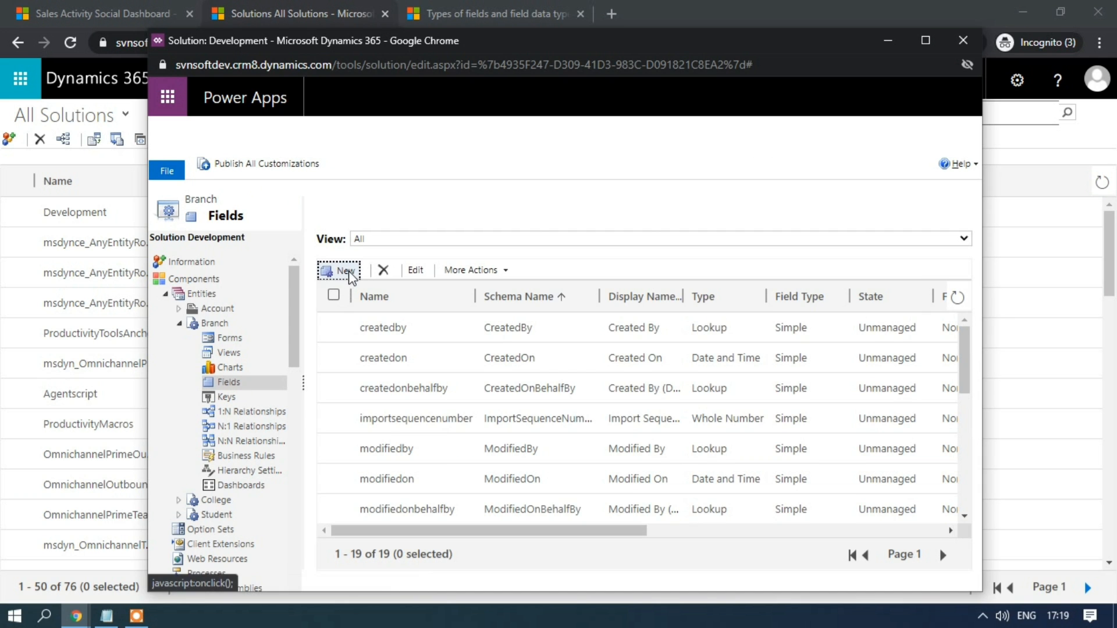
Step: Start a new field for the Branch entity with the display name "Branch Code"
{"action": "left_click", "coordinate": [344, 270]}
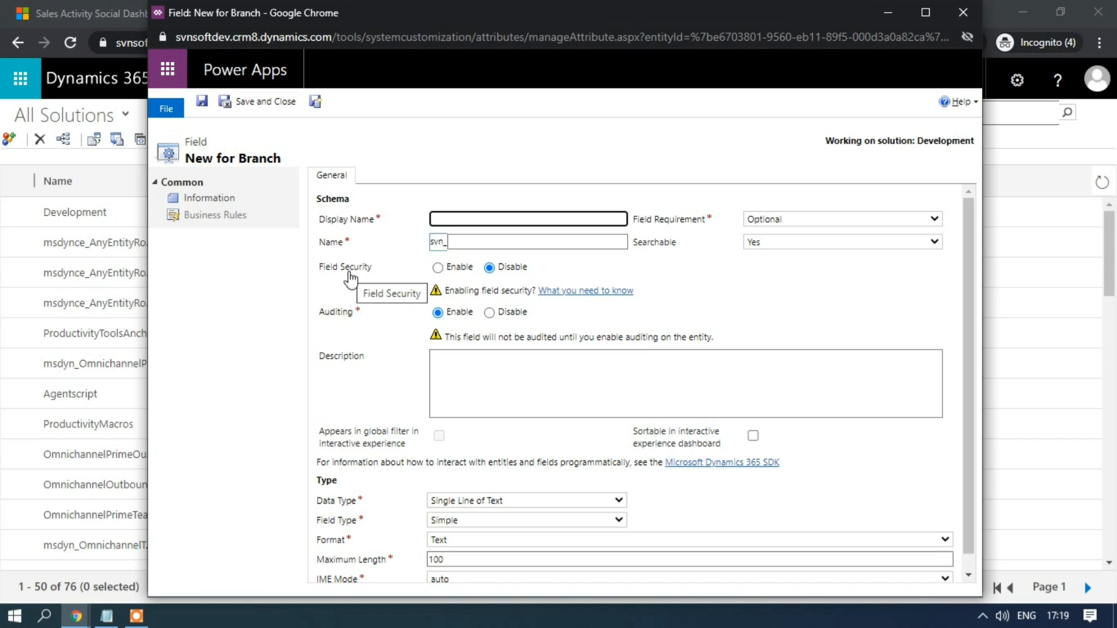
{"action": "type", "text": "B"}
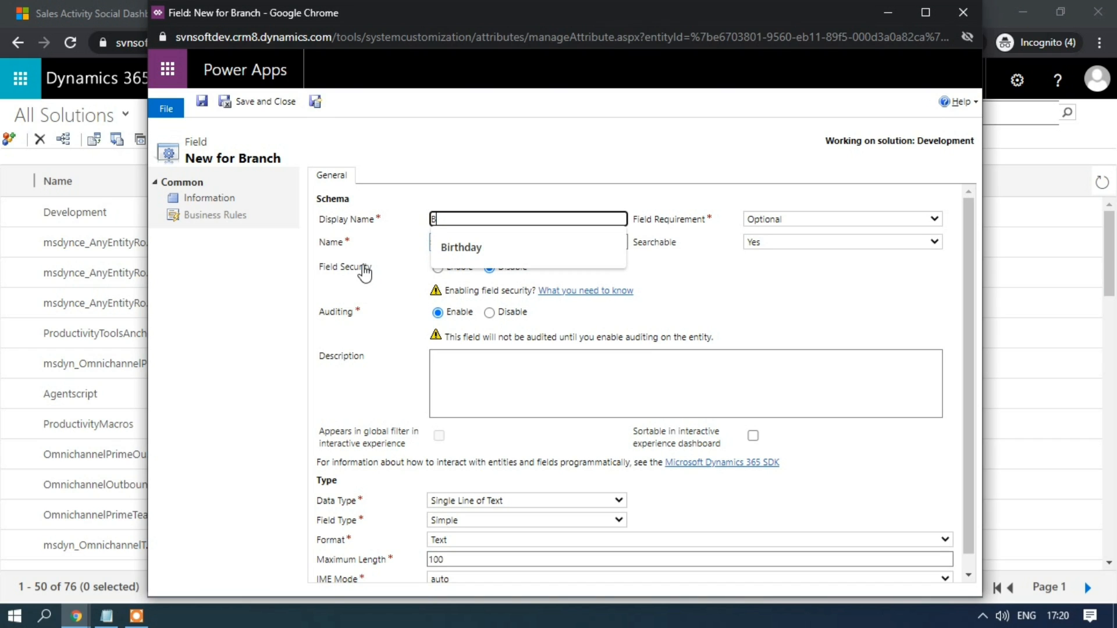
{"action": "type", "text": "ra"}
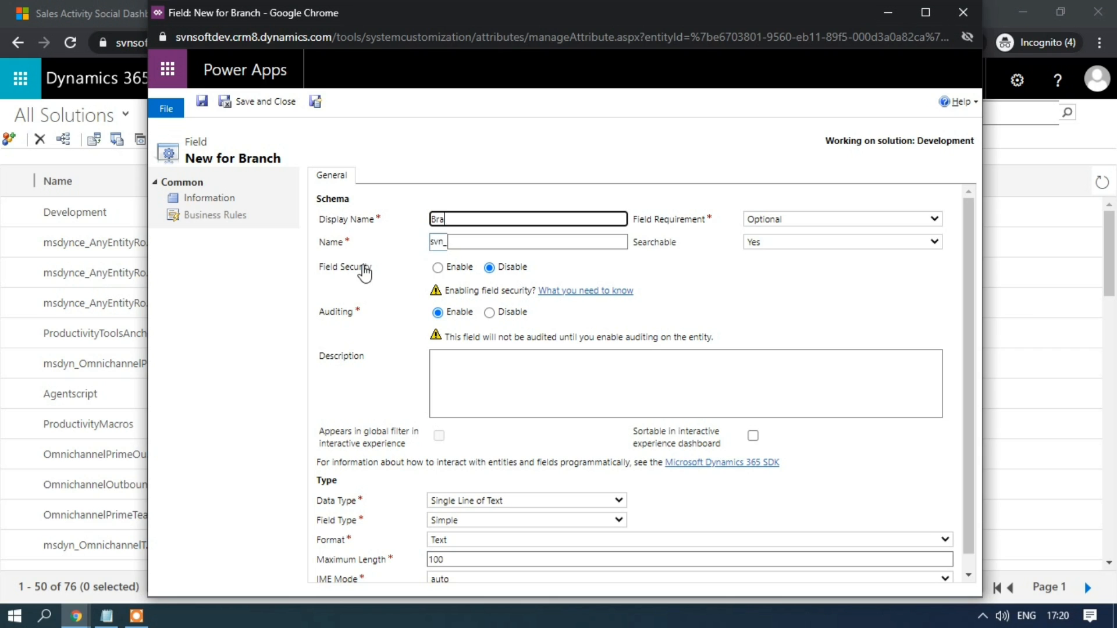
{"action": "type", "text": "nch"}
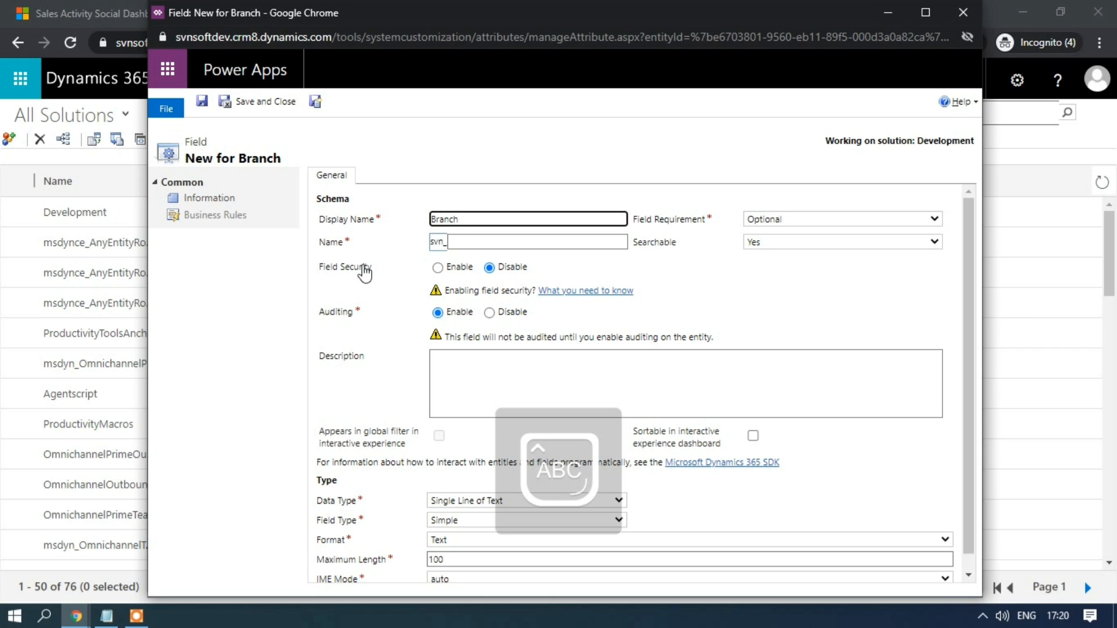
{"action": "type", "text": " Code"}
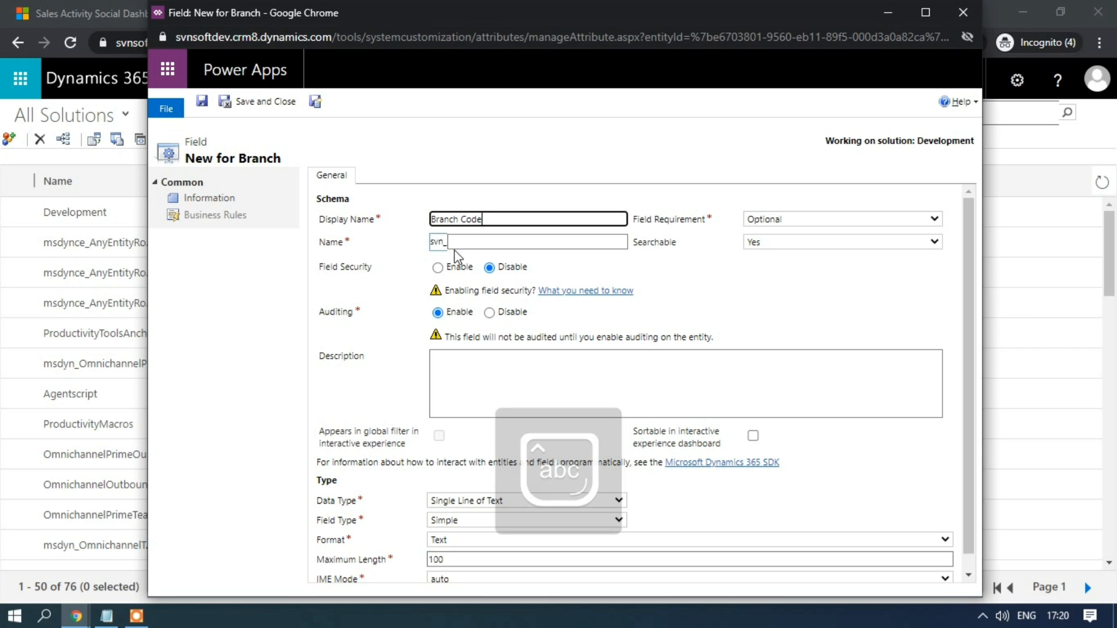
{"action": "key", "text": "Tab"}
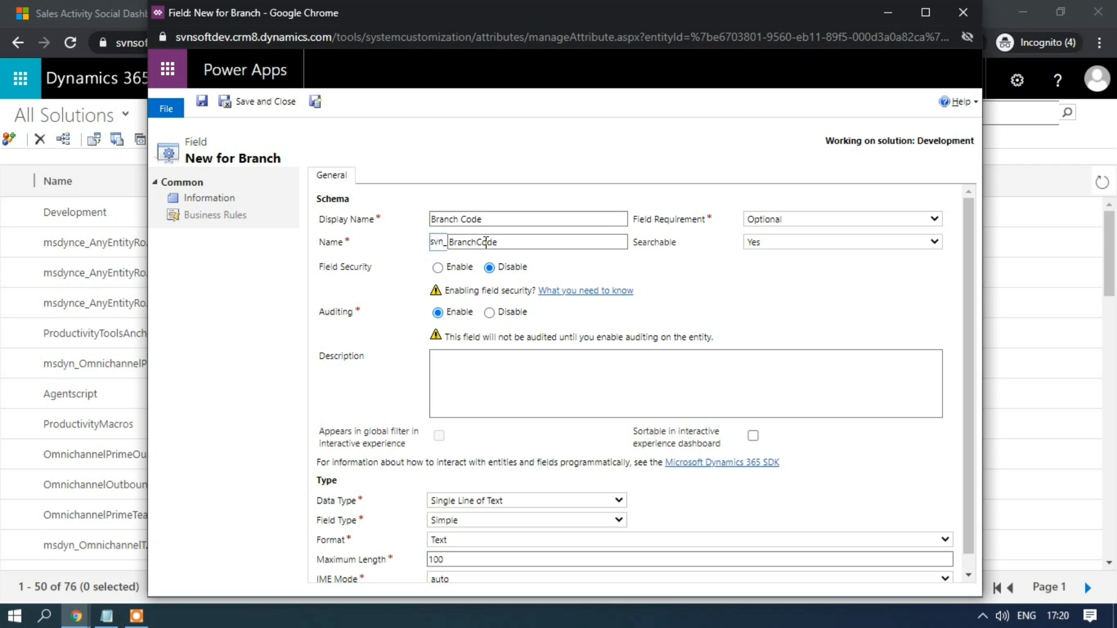
Step: Leave the field requirement at Optional and enter the description "This branch code"
{"action": "left_click", "coordinate": [784, 221]}
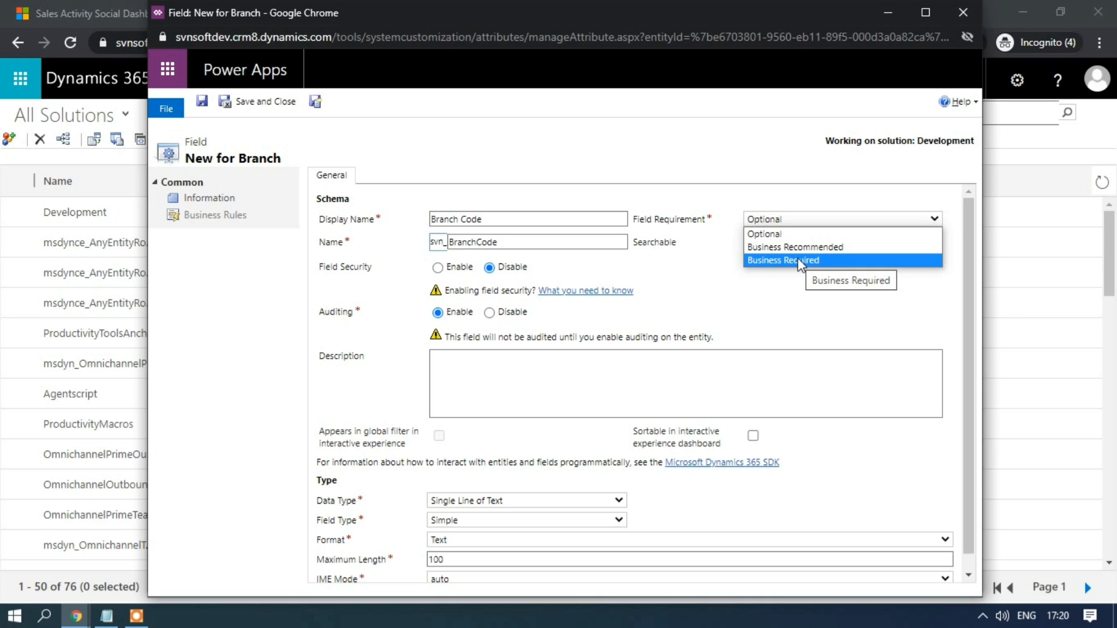
{"action": "left_click", "coordinate": [754, 298]}
{"action": "left_click", "coordinate": [522, 387]}
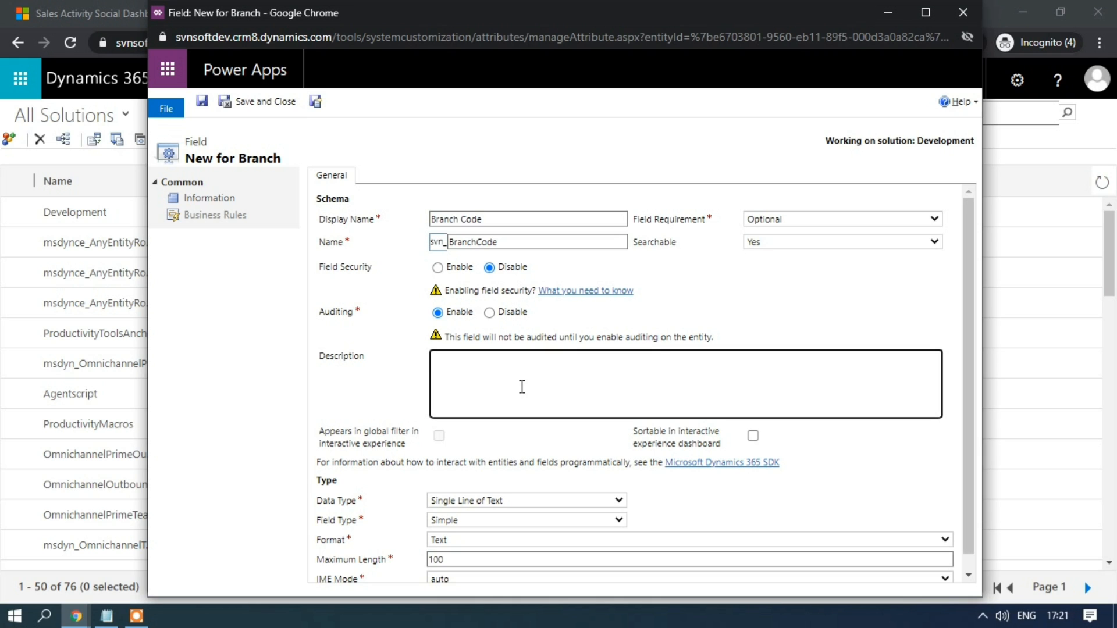
{"action": "type", "text": "Th"}
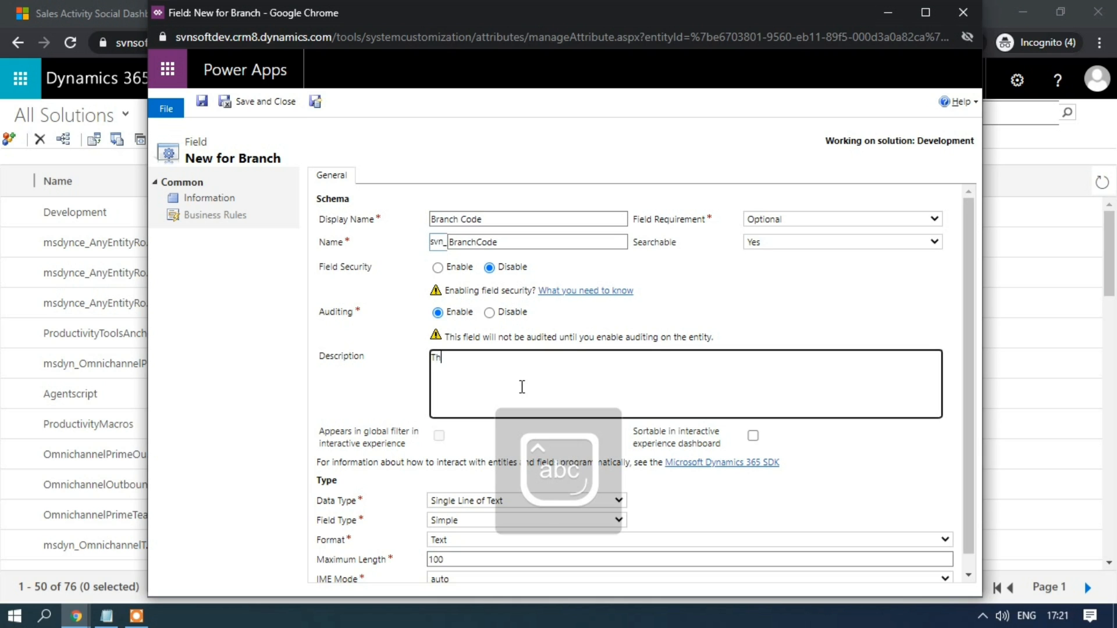
{"action": "type", "text": "is b"}
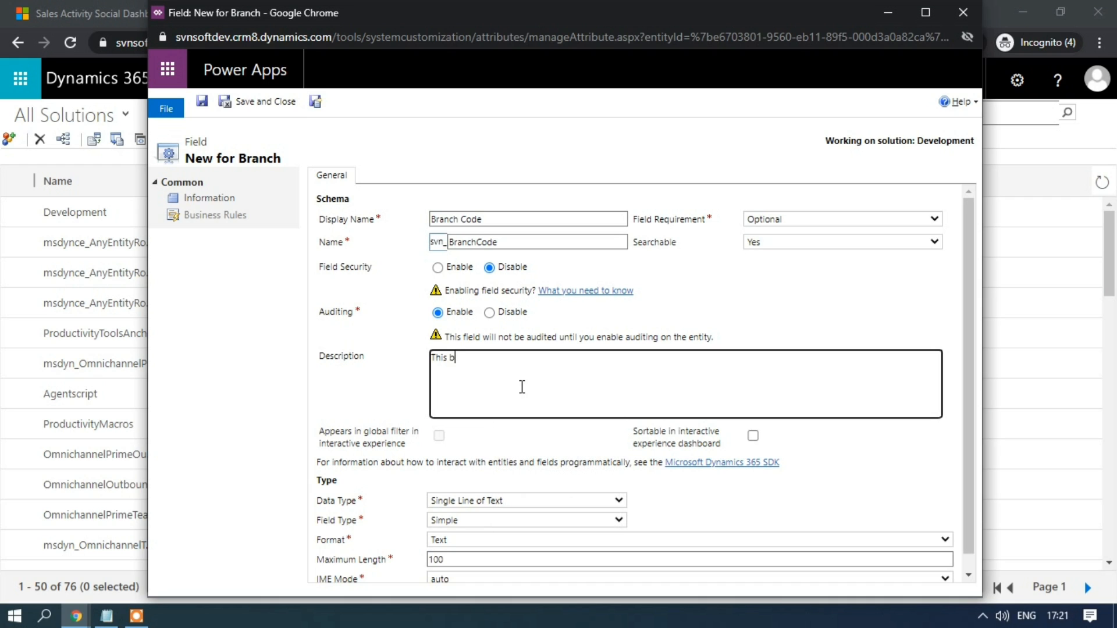
{"action": "type", "text": "ranch code"}
Step: Choose Single Line of Text as the data type and save the field, starting another new one
{"action": "scroll", "coordinate": [522, 387], "scroll_direction": "down", "scroll_amount": 1}
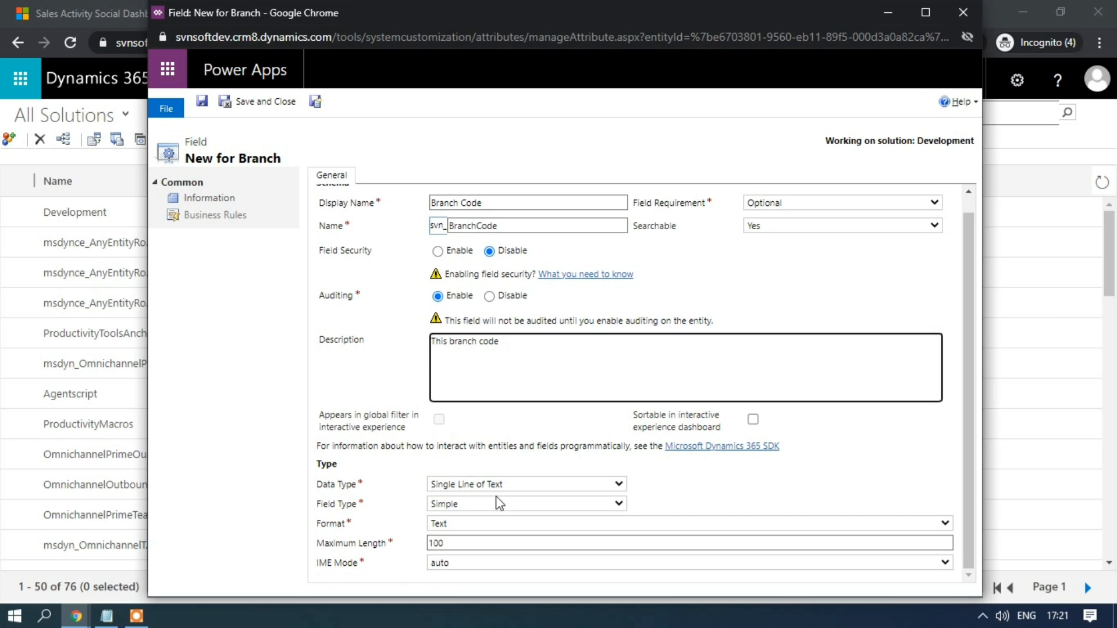
{"action": "left_click", "coordinate": [500, 486]}
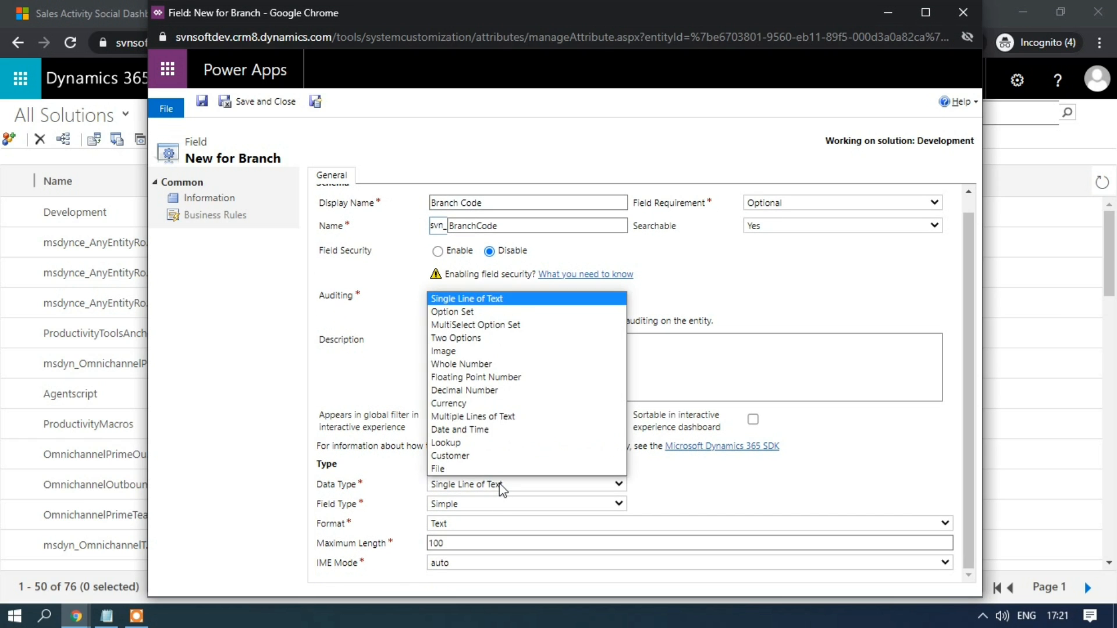
{"action": "left_click", "coordinate": [487, 300]}
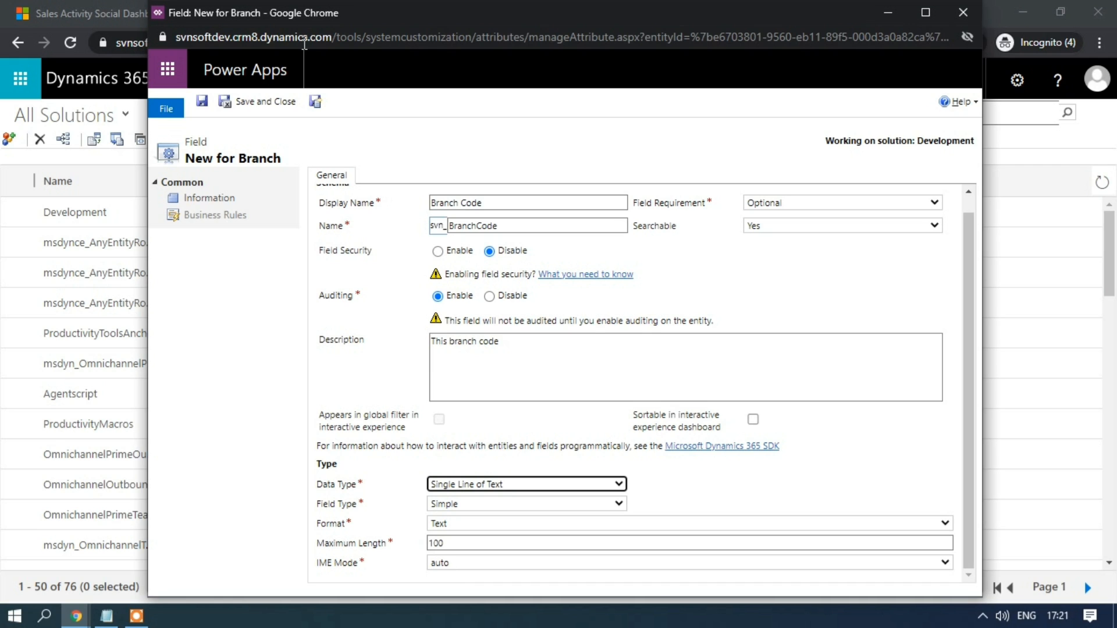
{"action": "left_click", "coordinate": [315, 102]}
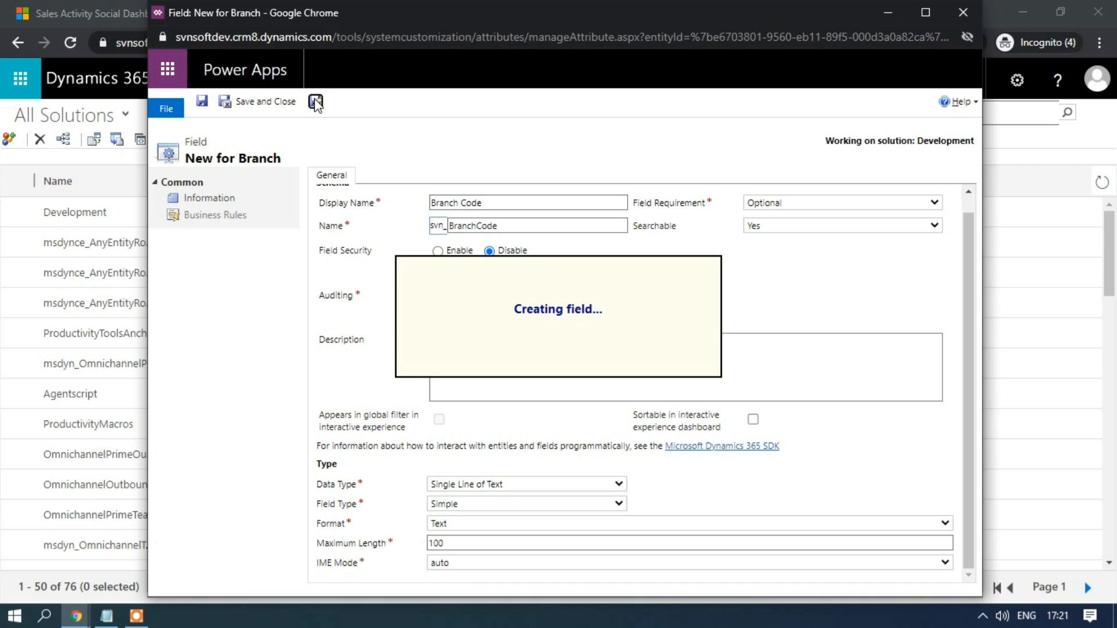
Step: Give the new field the display name "Branch Type" and keep it searchable
{"action": "type", "text": "B"}
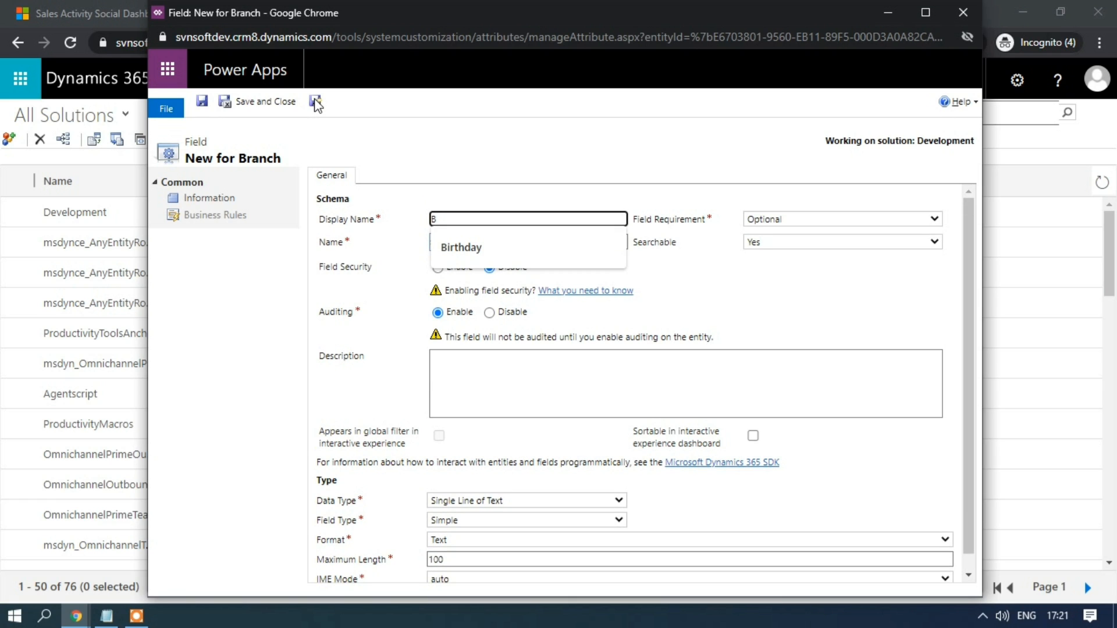
{"action": "type", "text": "ran"}
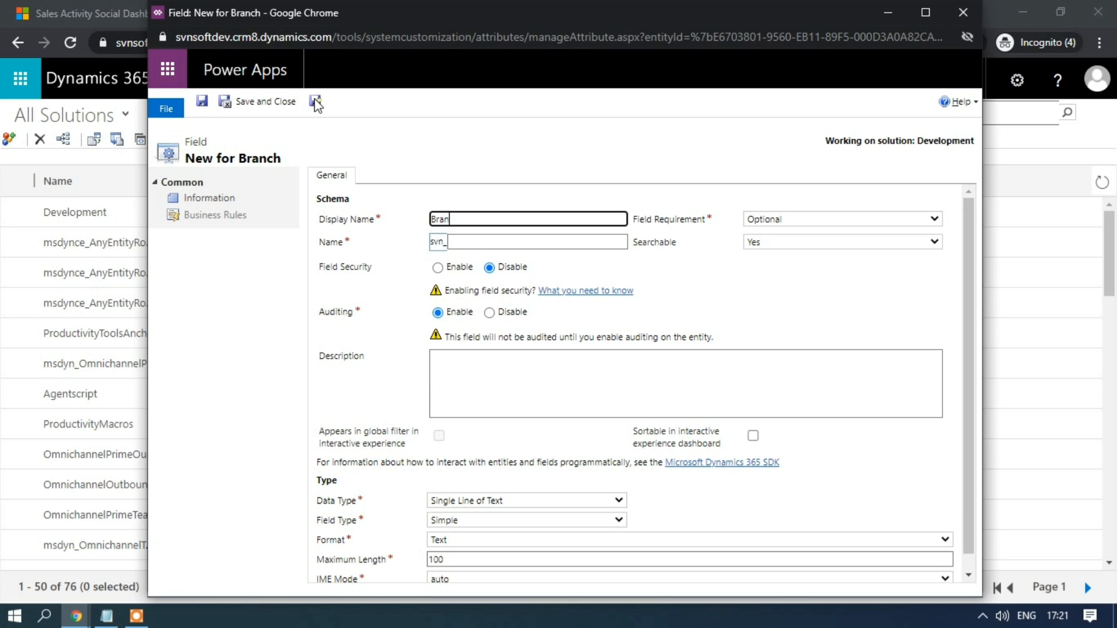
{"action": "type", "text": "ch Type"}
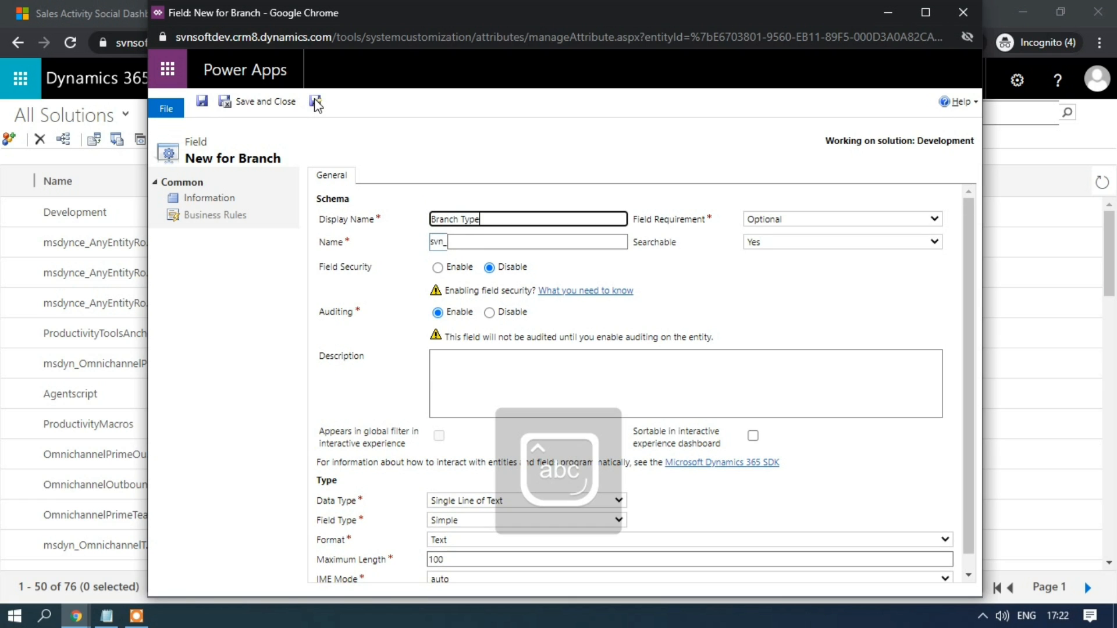
{"action": "left_click", "coordinate": [673, 241]}
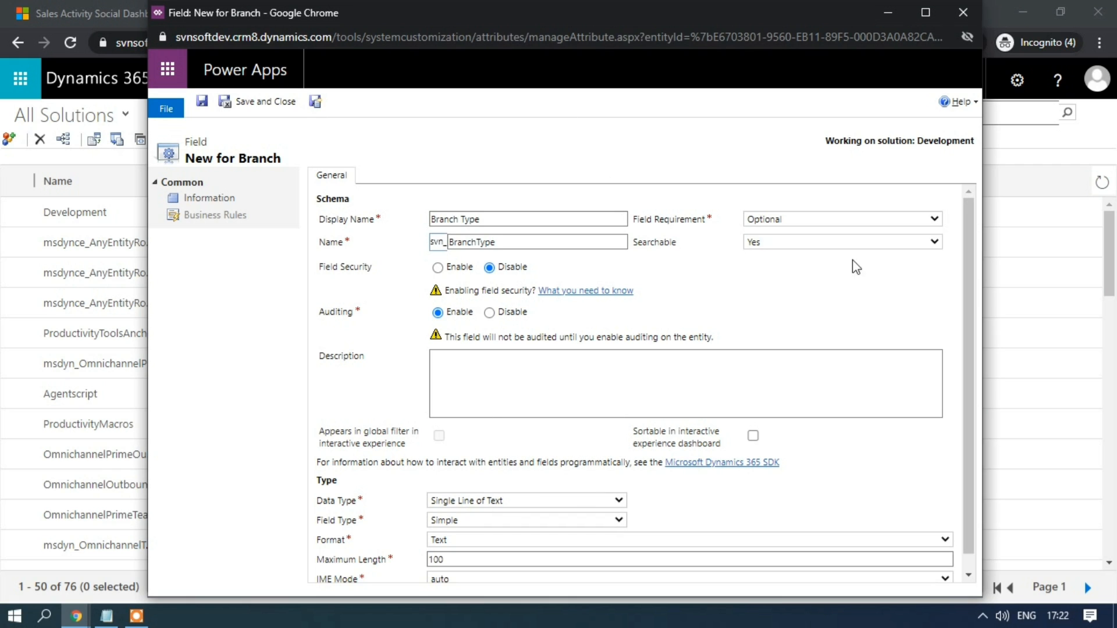
{"action": "left_click", "coordinate": [762, 244]}
{"action": "left_click", "coordinate": [764, 257]}
Step: Set the data type of the Branch Type field to Option Set
{"action": "scroll", "coordinate": [636, 307], "scroll_direction": "down", "scroll_amount": 1}
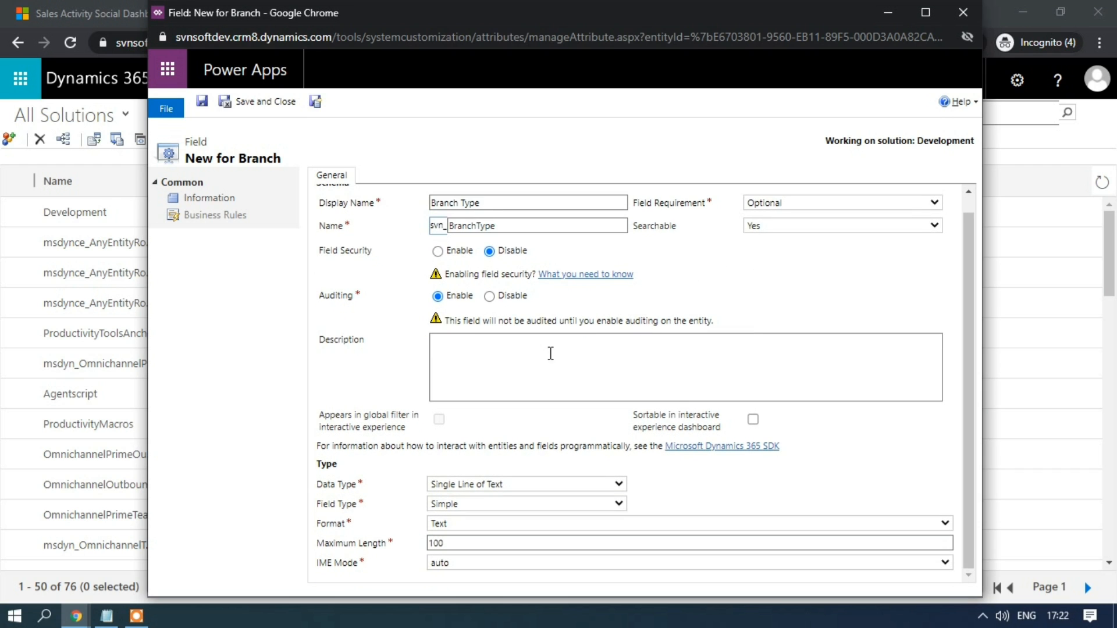
{"action": "left_click", "coordinate": [474, 486]}
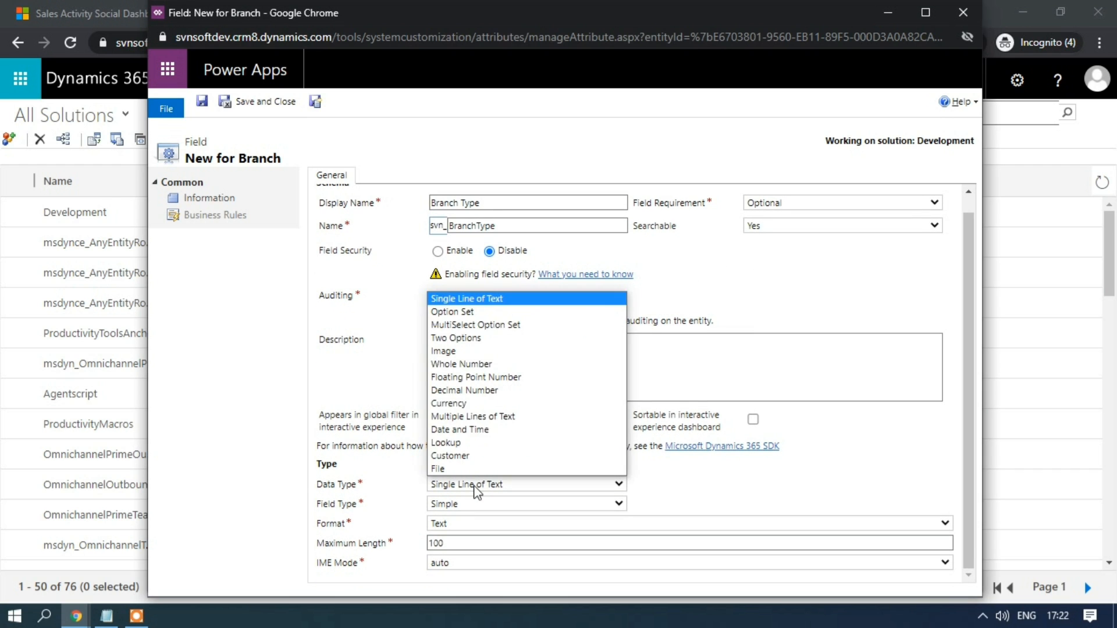
{"action": "left_click", "coordinate": [497, 312]}
Step: Browse the existing option sets available for the field and switch back to not using an existing one
{"action": "scroll", "coordinate": [516, 354], "scroll_direction": "down", "scroll_amount": 3}
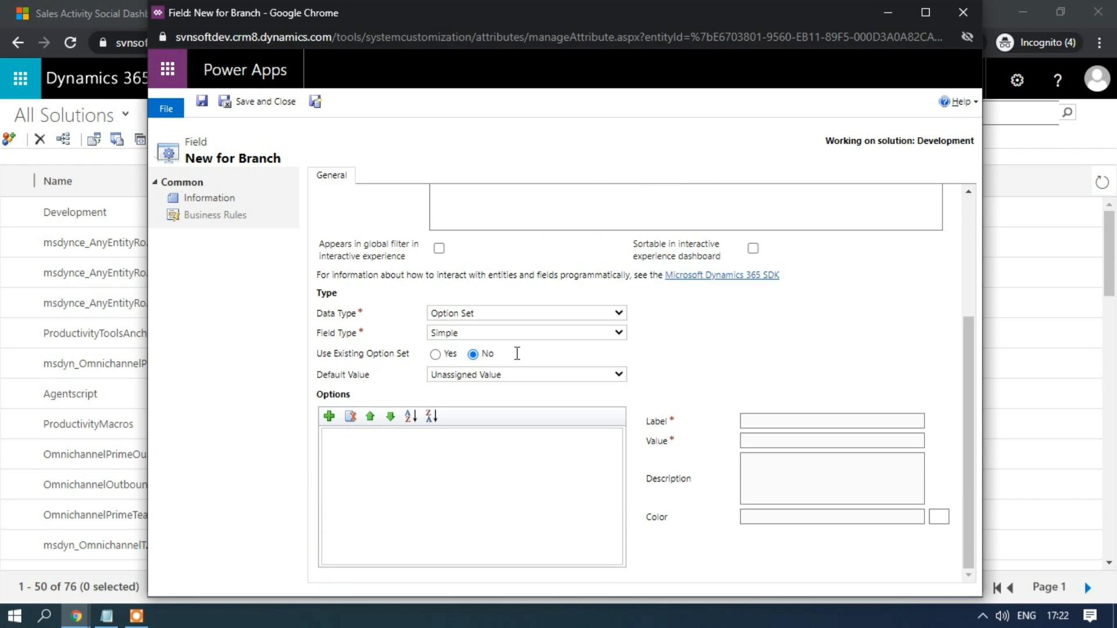
{"action": "left_click", "coordinate": [439, 356]}
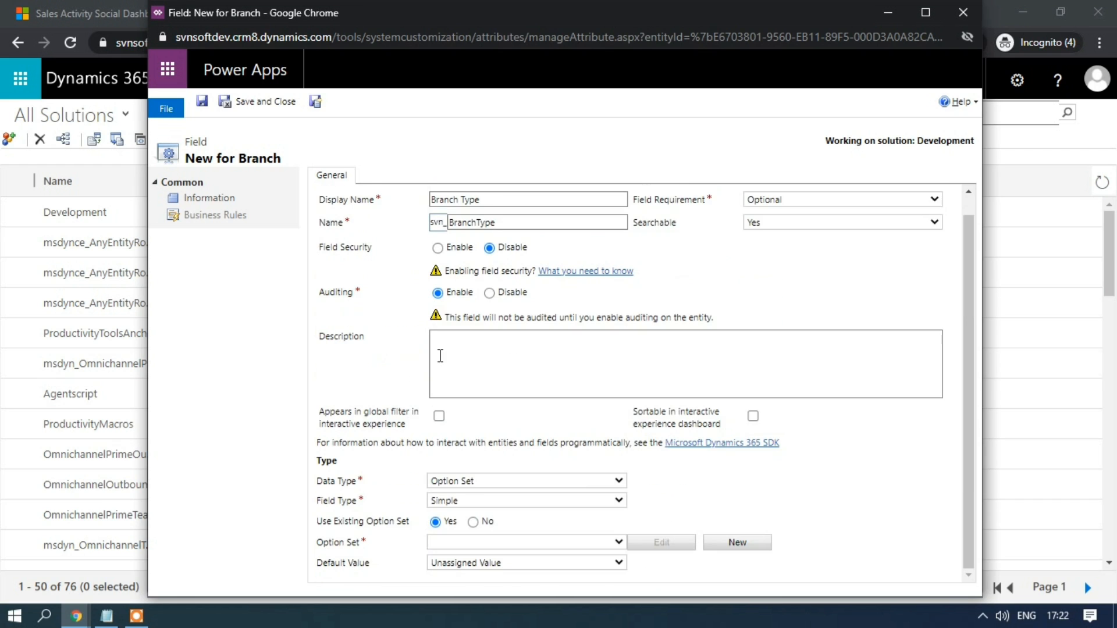
{"action": "left_click", "coordinate": [512, 550]}
{"action": "scroll", "coordinate": [470, 498], "scroll_direction": "down", "scroll_amount": 10}
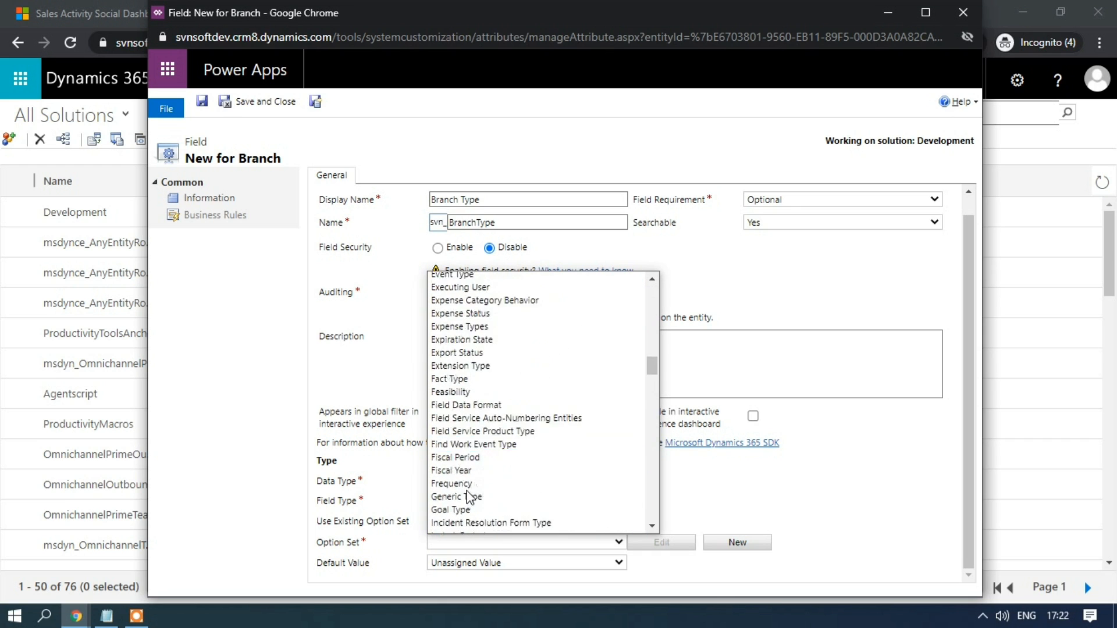
{"action": "scroll", "coordinate": [467, 490], "scroll_direction": "down", "scroll_amount": 2}
{"action": "left_click", "coordinate": [788, 472]}
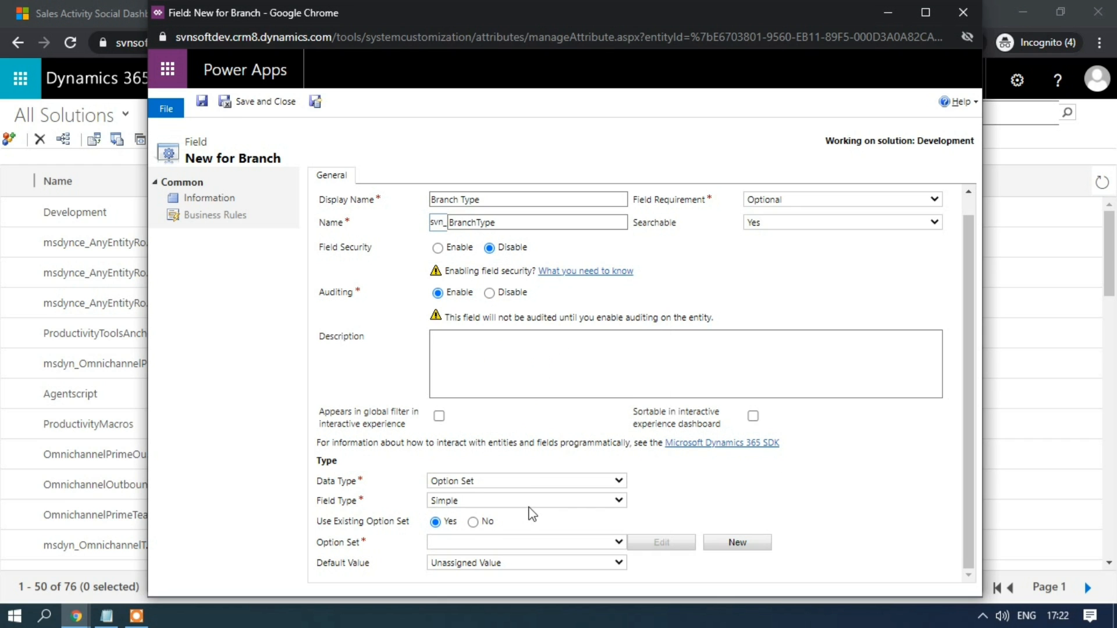
{"action": "left_click", "coordinate": [472, 521]}
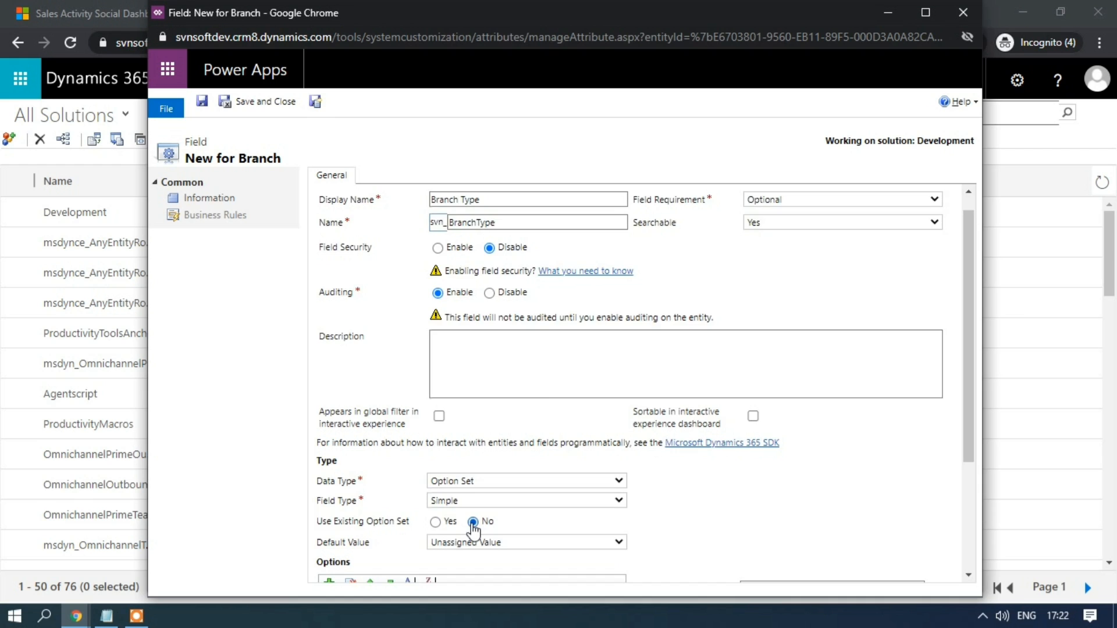
{"action": "scroll", "coordinate": [472, 527], "scroll_direction": "down", "scroll_amount": 3}
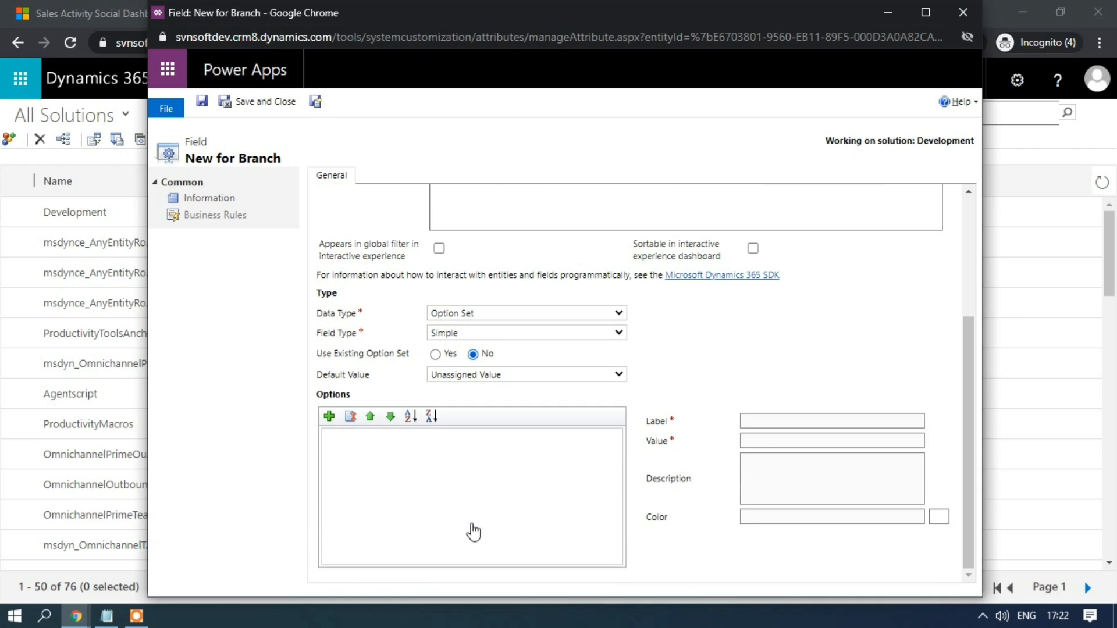
Step: Add a first option labelled "ECE" to the Branch Type option set
{"action": "left_click", "coordinate": [329, 417]}
{"action": "left_click", "coordinate": [765, 421]}
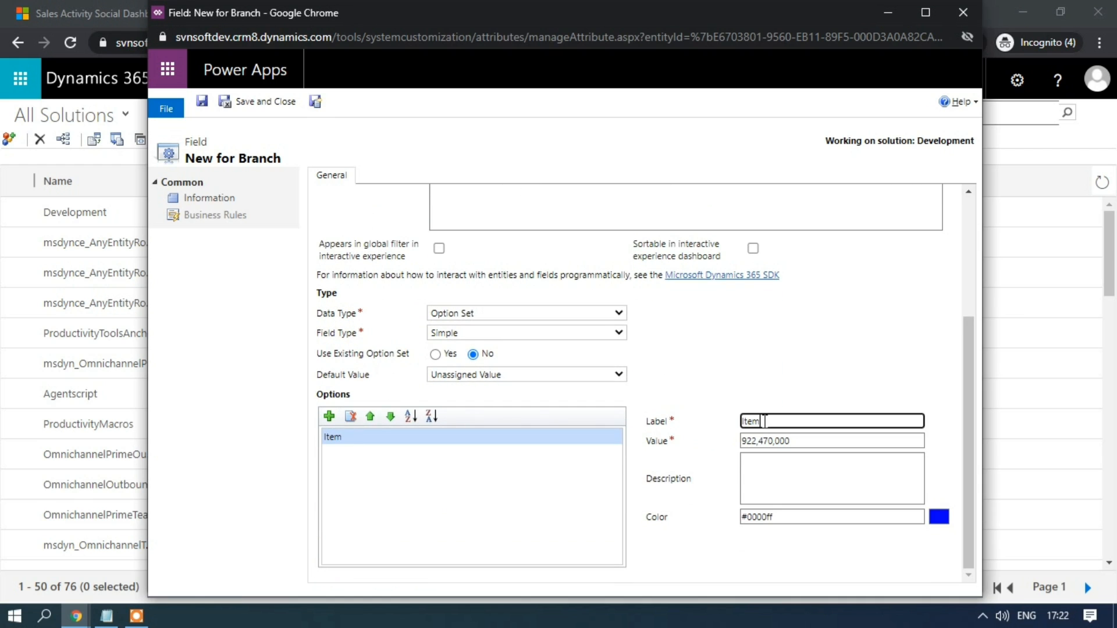
{"action": "key", "text": "BackSpace"}
{"action": "key", "text": "BackSpace"}
{"action": "key", "text": "BackSpace"}
{"action": "key", "text": "BackSpace"}
{"action": "key", "text": "Caps_Lock"}
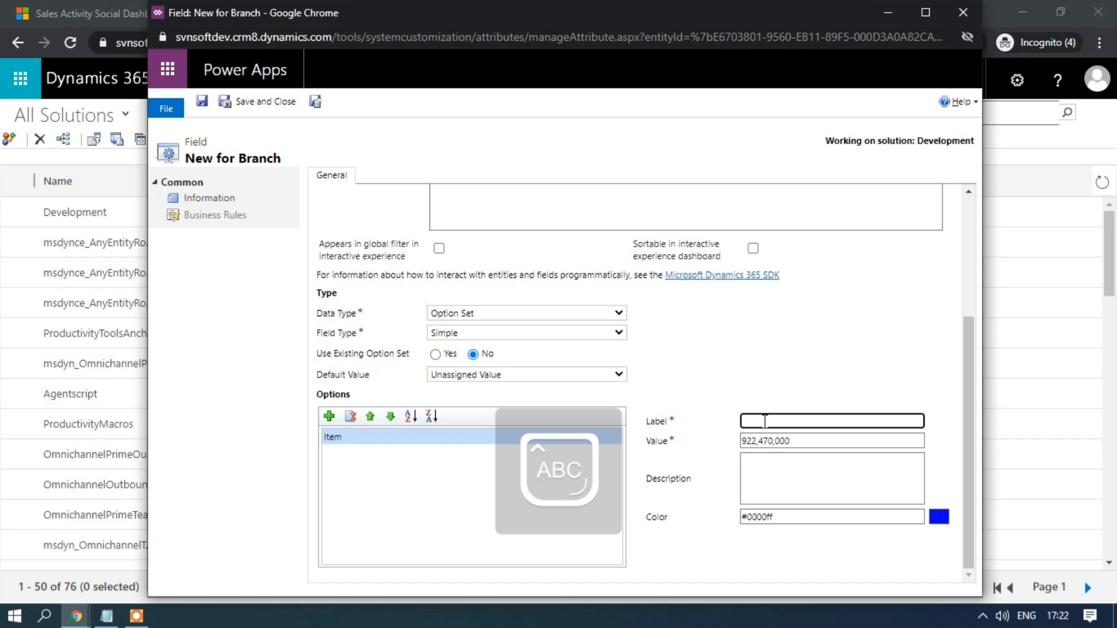
{"action": "type", "text": "ECE"}
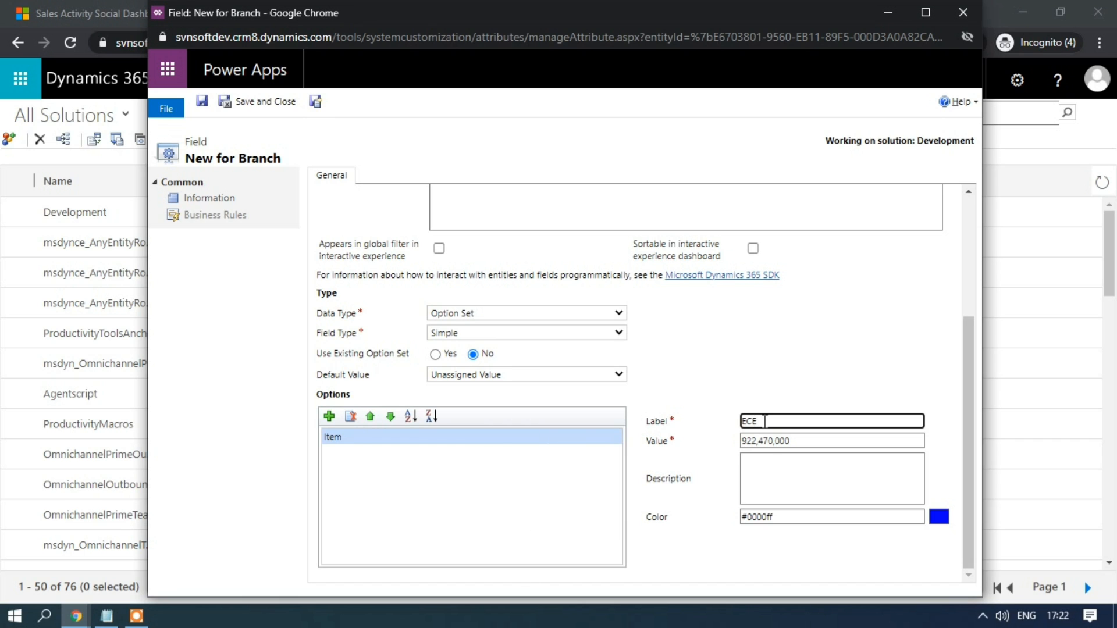
Step: Add a second option labelled "CSE" to the Branch Type option set
{"action": "left_click", "coordinate": [328, 416]}
{"action": "left_click", "coordinate": [807, 425]}
{"action": "key", "text": "BackSpace"}
{"action": "key", "text": "BackSpace"}
{"action": "key", "text": "BackSpace"}
{"action": "key", "text": "BackSpace"}
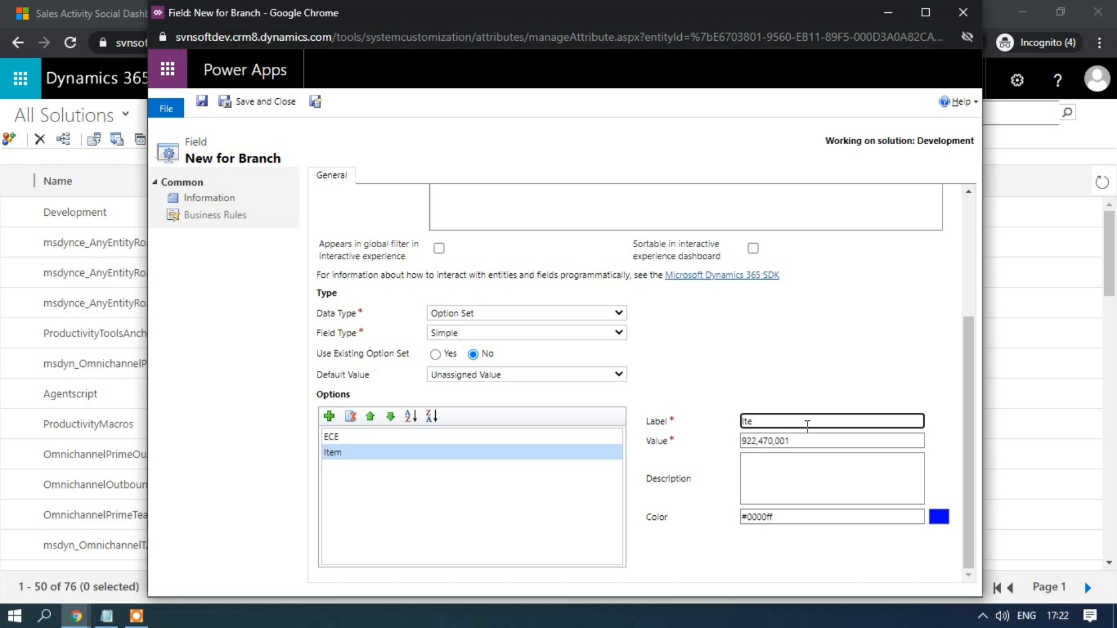
{"action": "key", "text": "Caps_Lock"}
{"action": "type", "text": "CSE"}
Step: Add a third option labelled "EEE" to the Branch Type option set
{"action": "left_click", "coordinate": [329, 416]}
{"action": "left_click", "coordinate": [786, 421]}
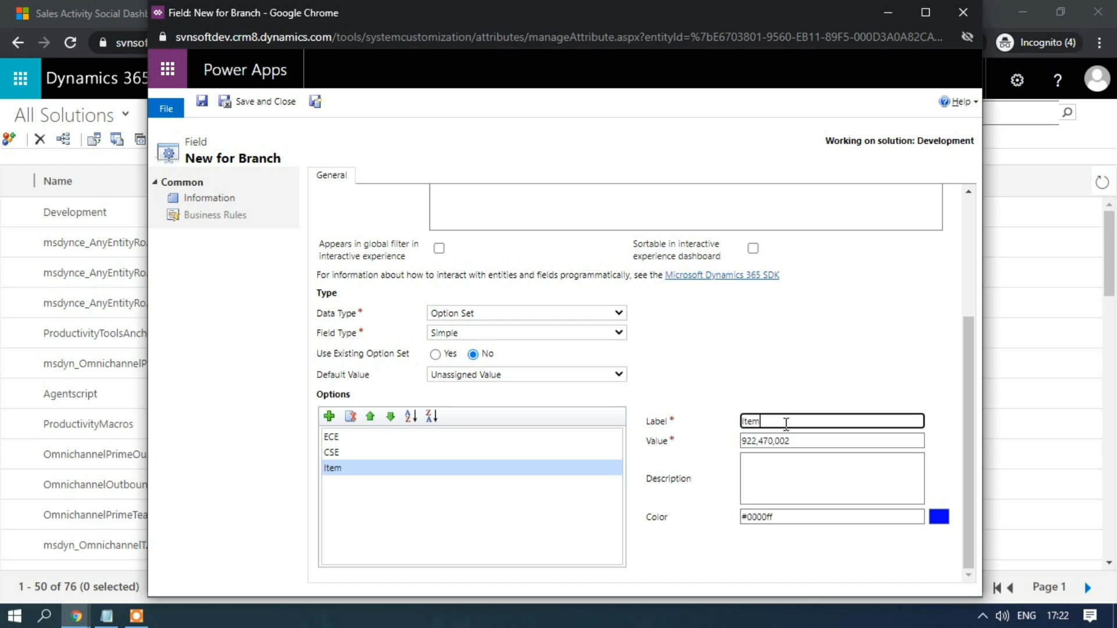
{"action": "key", "text": "BackSpace"}
{"action": "key", "text": "BackSpace"}
{"action": "key", "text": "BackSpace"}
{"action": "key", "text": "BackSpace"}
{"action": "type", "text": "EEE"}
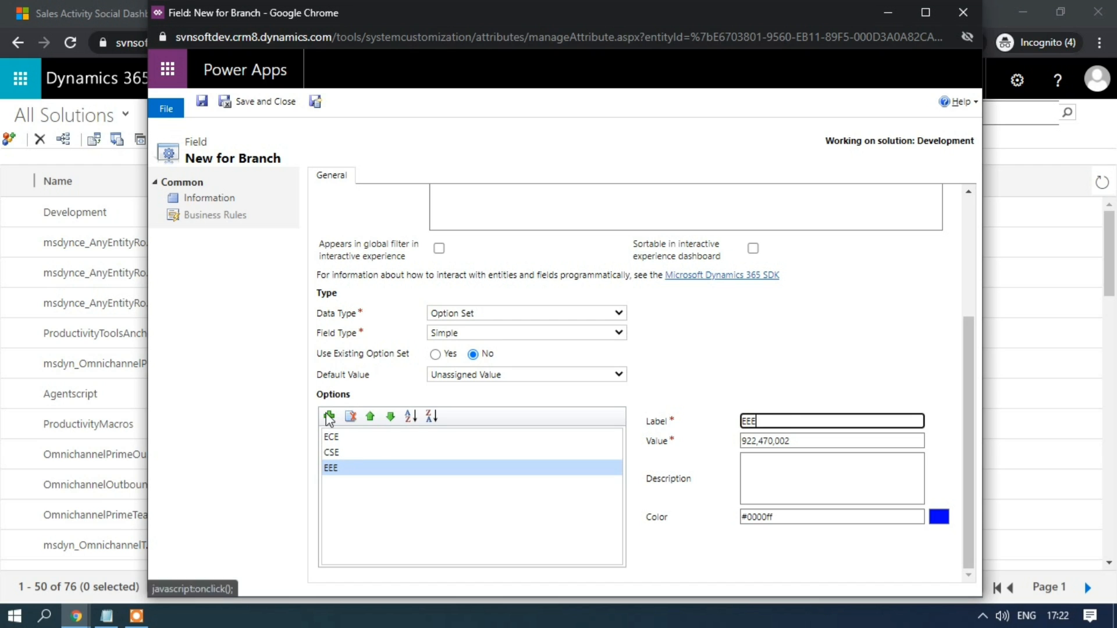
Step: Add a fourth option labelled "MECH" to the Branch Type option set
{"action": "left_click", "coordinate": [329, 416]}
{"action": "left_click", "coordinate": [791, 421]}
{"action": "key", "text": "BackSpace"}
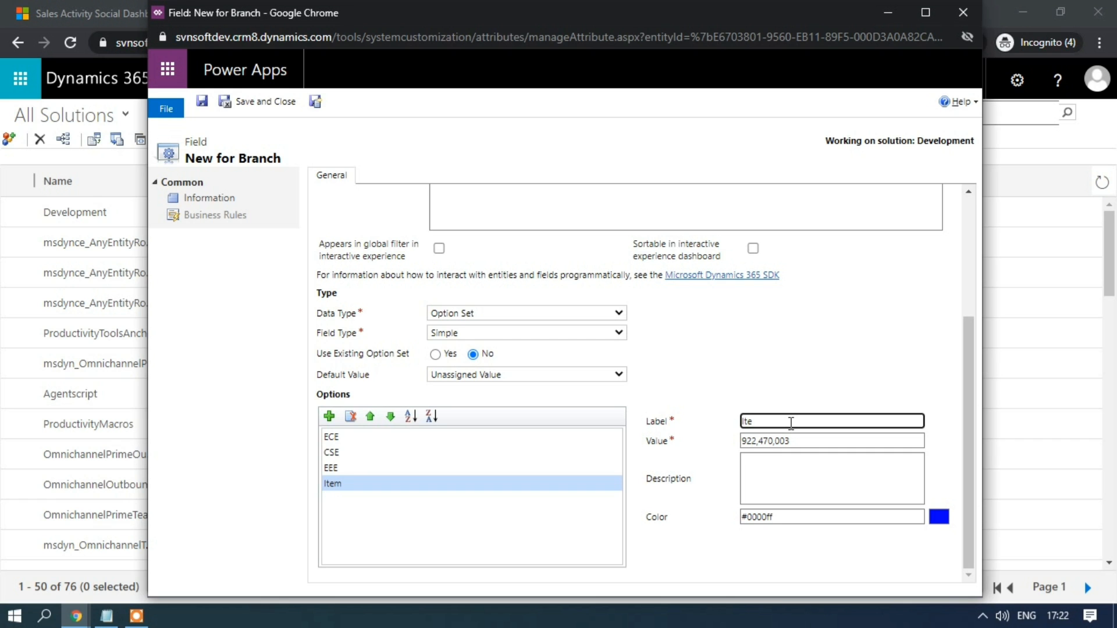
{"action": "key", "text": "BackSpace"}
{"action": "key", "text": "BackSpace"}
{"action": "key", "text": "BackSpace"}
{"action": "type", "text": "MECH"}
Step: Check the default value choices, leave the default unassigned, and save the Branch Type field while starting another new one
{"action": "scroll", "coordinate": [482, 449], "scroll_direction": "up", "scroll_amount": 3}
{"action": "scroll", "coordinate": [486, 486], "scroll_direction": "down", "scroll_amount": 3}
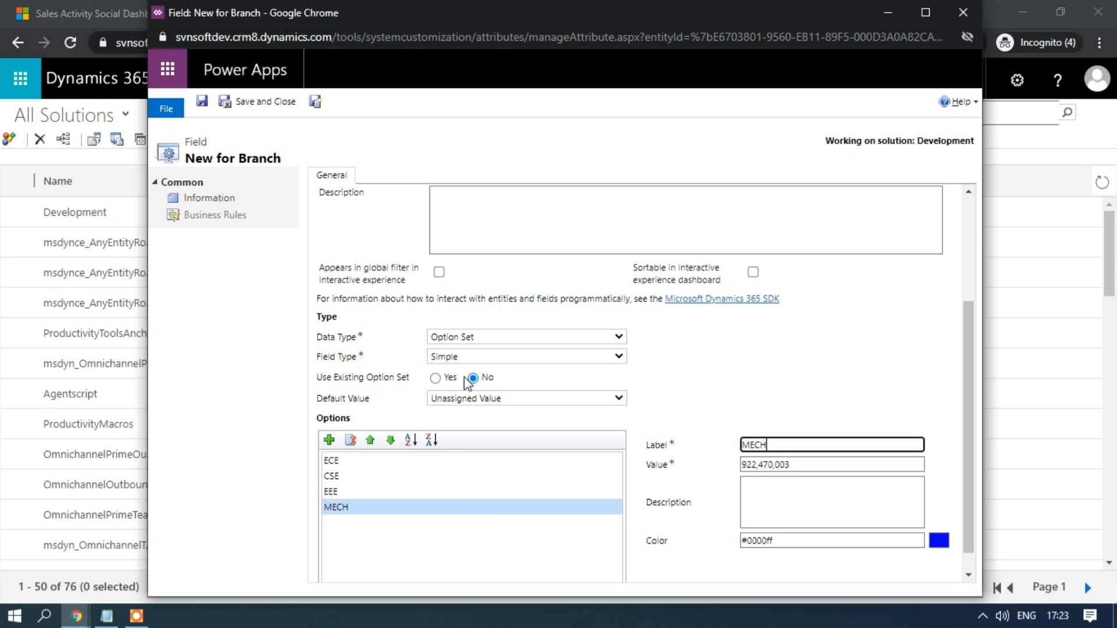
{"action": "left_click", "coordinate": [477, 399]}
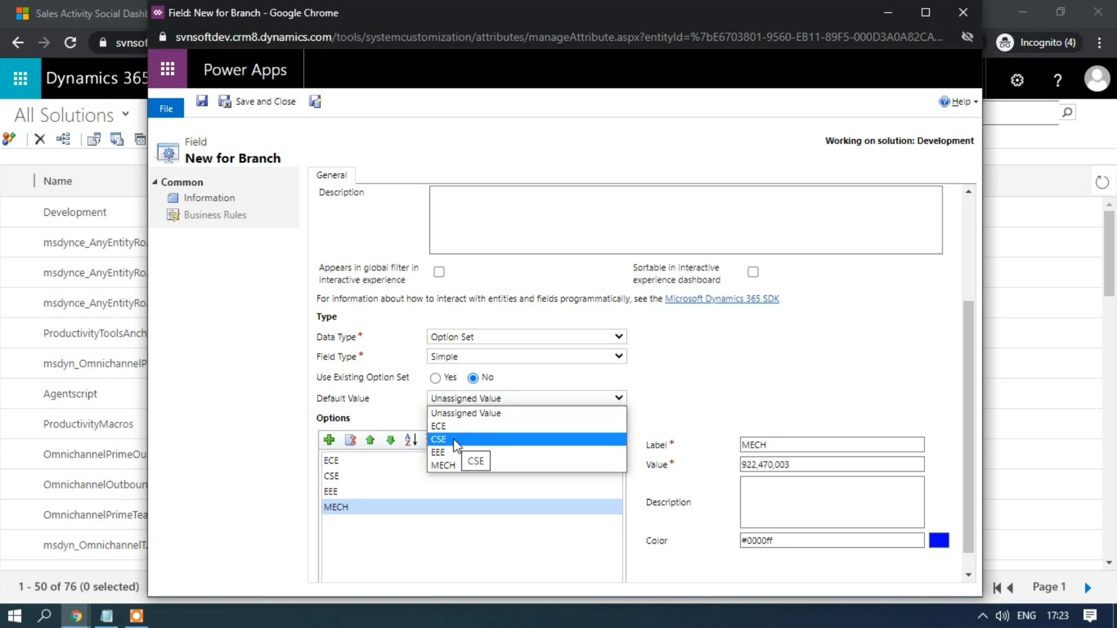
{"action": "left_click", "coordinate": [871, 543]}
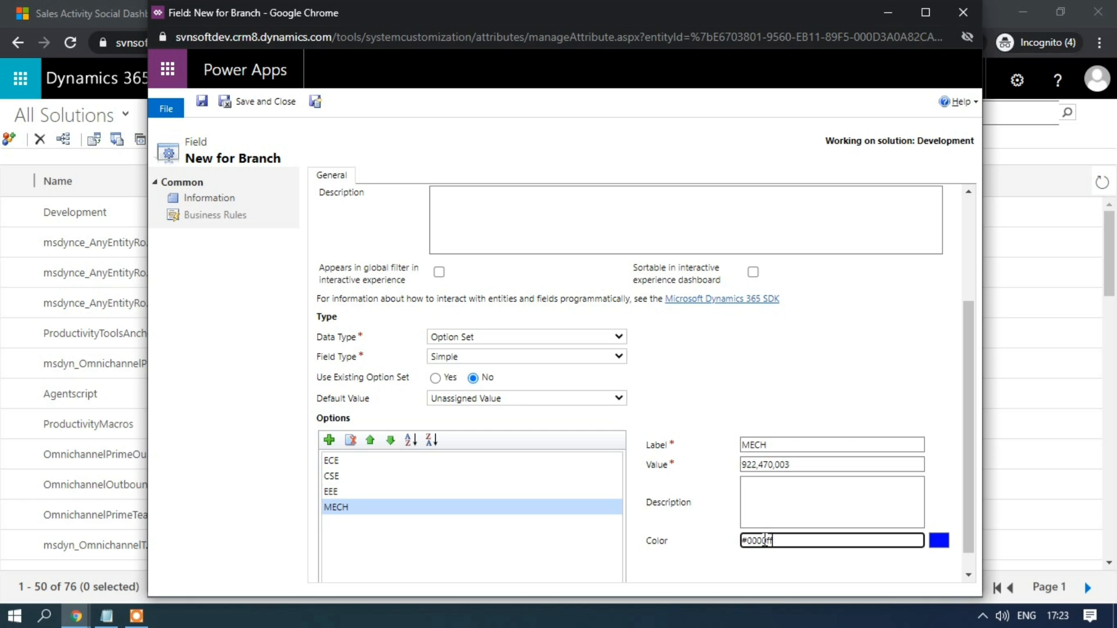
{"action": "scroll", "coordinate": [766, 539], "scroll_direction": "up", "scroll_amount": 3}
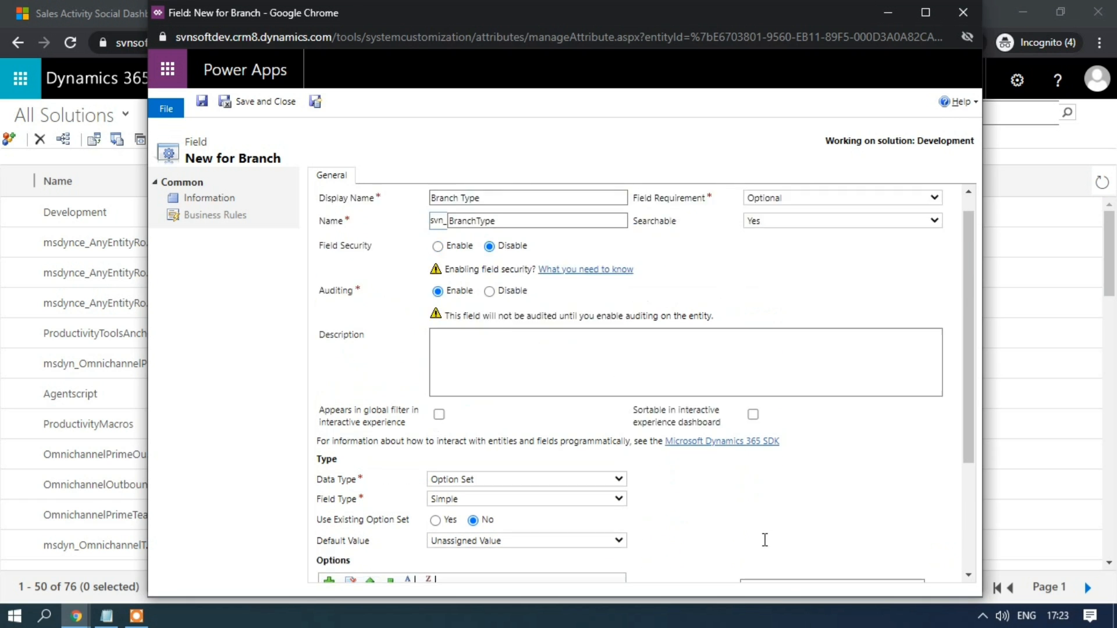
{"action": "left_click", "coordinate": [316, 102]}
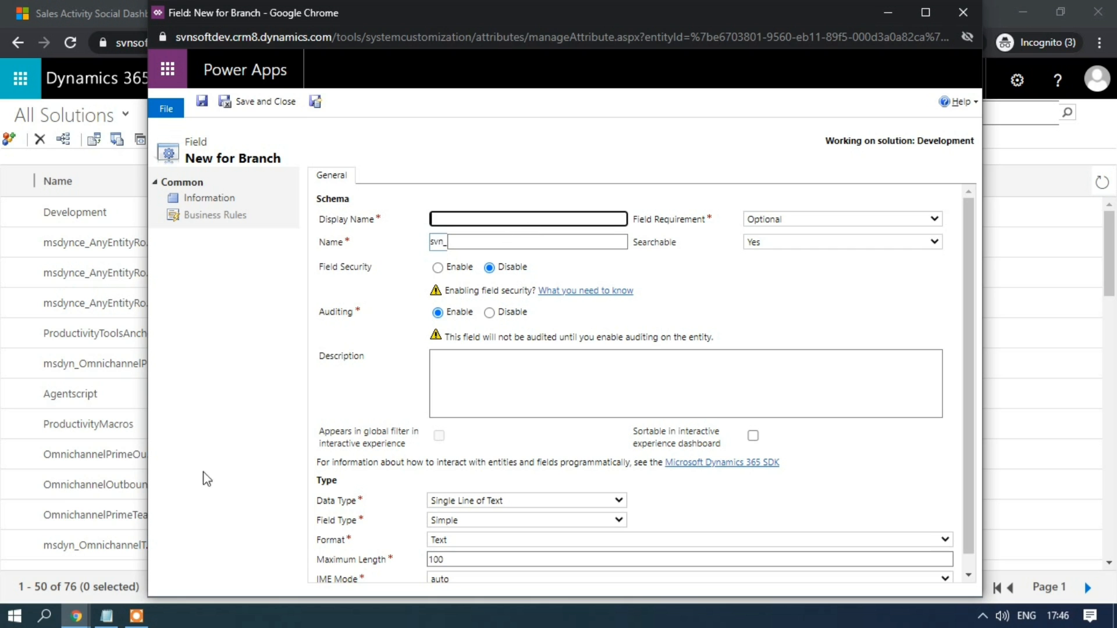
Step: Switch to the branch.txt notes in Notepad and copy the text "Campus Selection Companies:"
{"action": "left_click", "coordinate": [106, 616]}
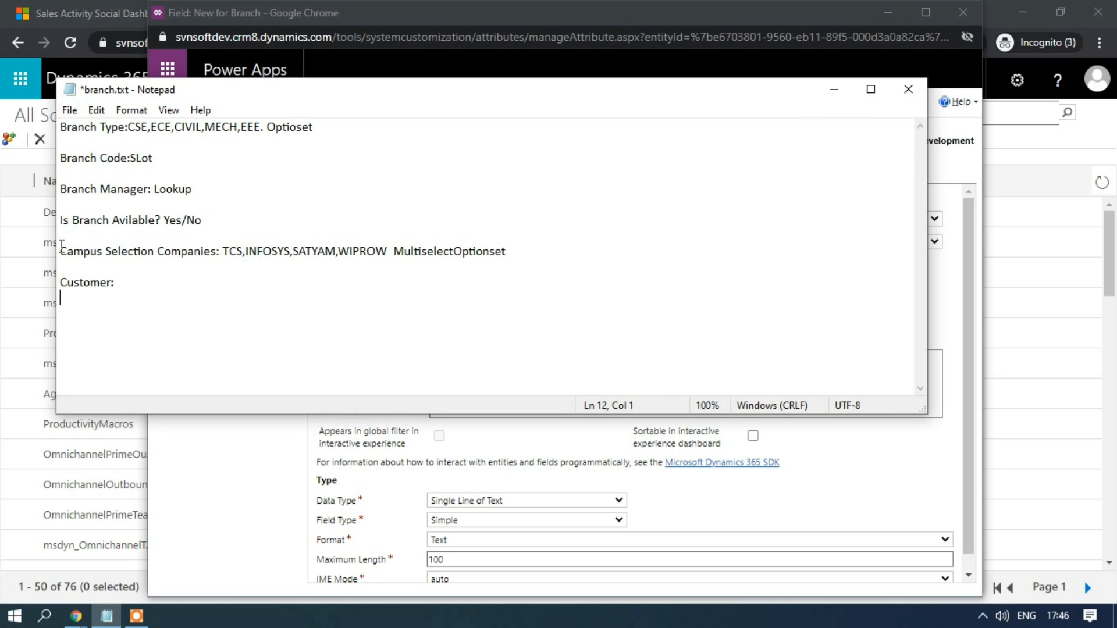
{"action": "left_click_drag", "start_coordinate": [60, 251], "coordinate": [215, 251]}
{"action": "double_click", "coordinate": [217, 251]}
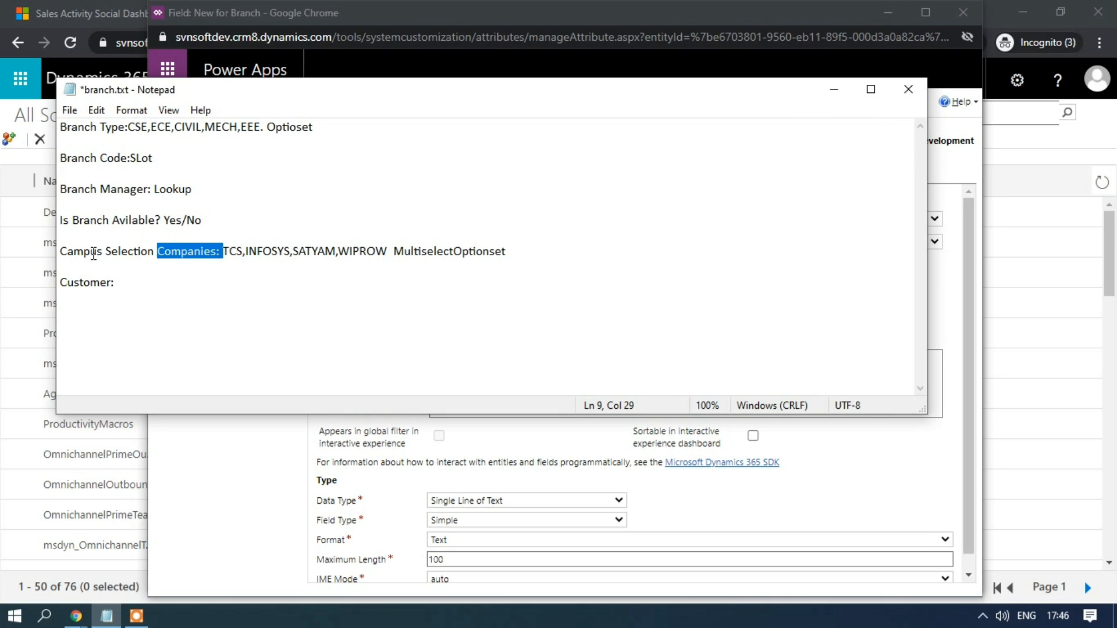
{"action": "left_click_drag", "start_coordinate": [147, 250], "coordinate": [203, 254]}
{"action": "left_click", "coordinate": [181, 275]}
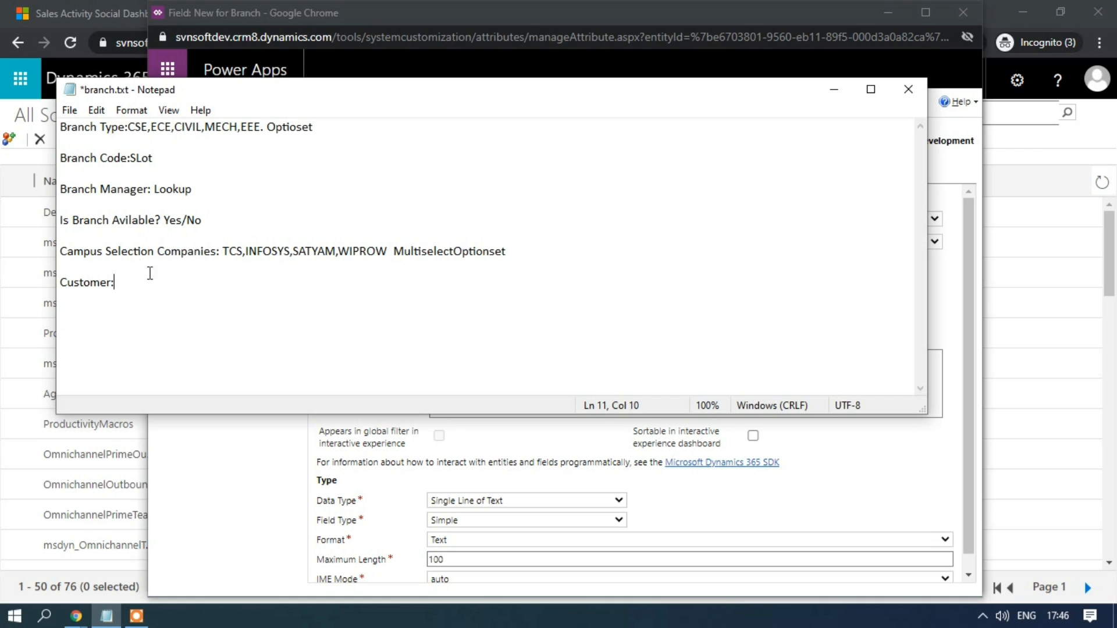
{"action": "left_click", "coordinate": [62, 252]}
{"action": "key", "text": "shift+Right"}
{"action": "key", "text": "ctrl+shift+Right"}
{"action": "key", "text": "ctrl+shift+Right"}
{"action": "key", "text": "ctrl+shift+Right"}
{"action": "key", "text": "ctrl+shift+Right"}
{"action": "key", "text": "ctrl+shift+Left"}
{"action": "key", "text": "ctrl+c"}
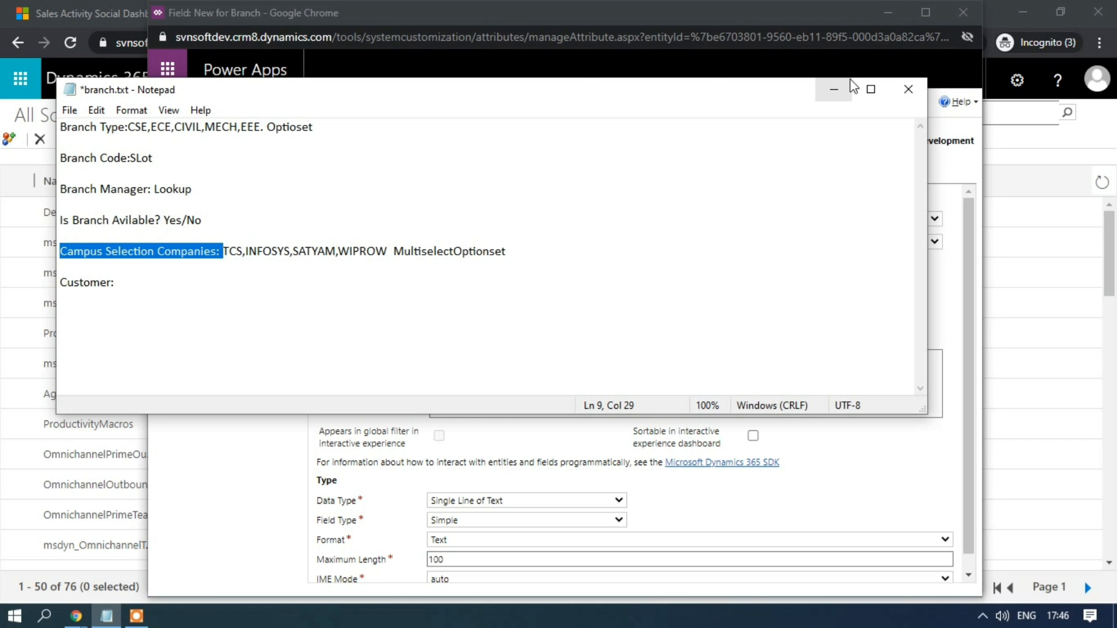
Step: Back in the new field form, enter the display name "Campus Selection Companies" without the colon and set the data type to MultiSelect Option Set
{"action": "left_click", "coordinate": [834, 89]}
{"action": "key", "text": "ctrl+v"}
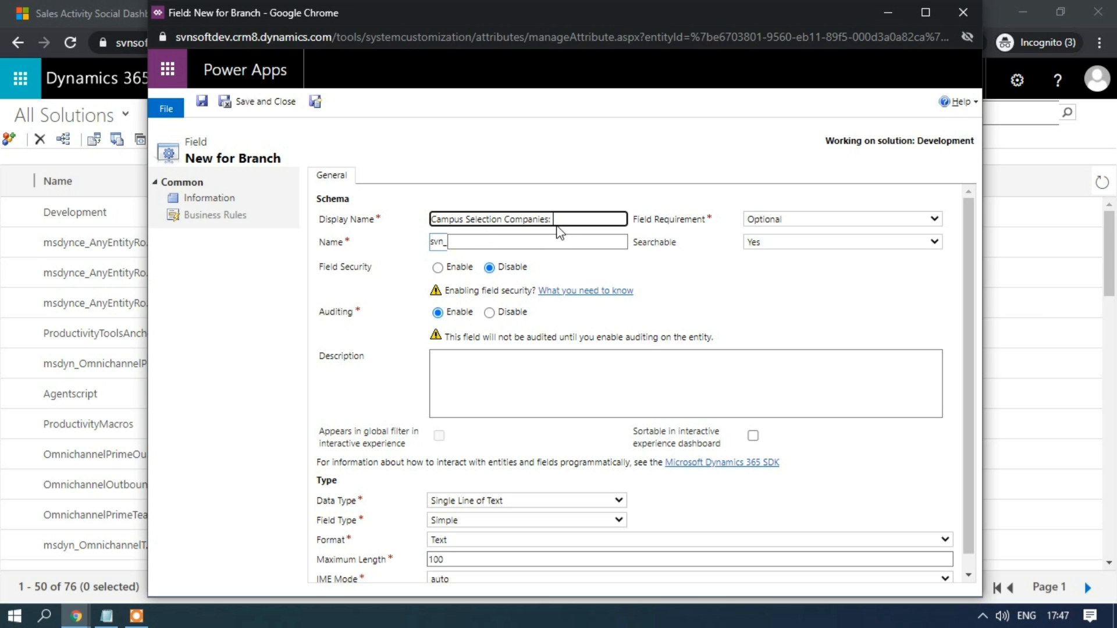
{"action": "key", "text": "BackSpace"}
{"action": "left_click", "coordinate": [658, 289]}
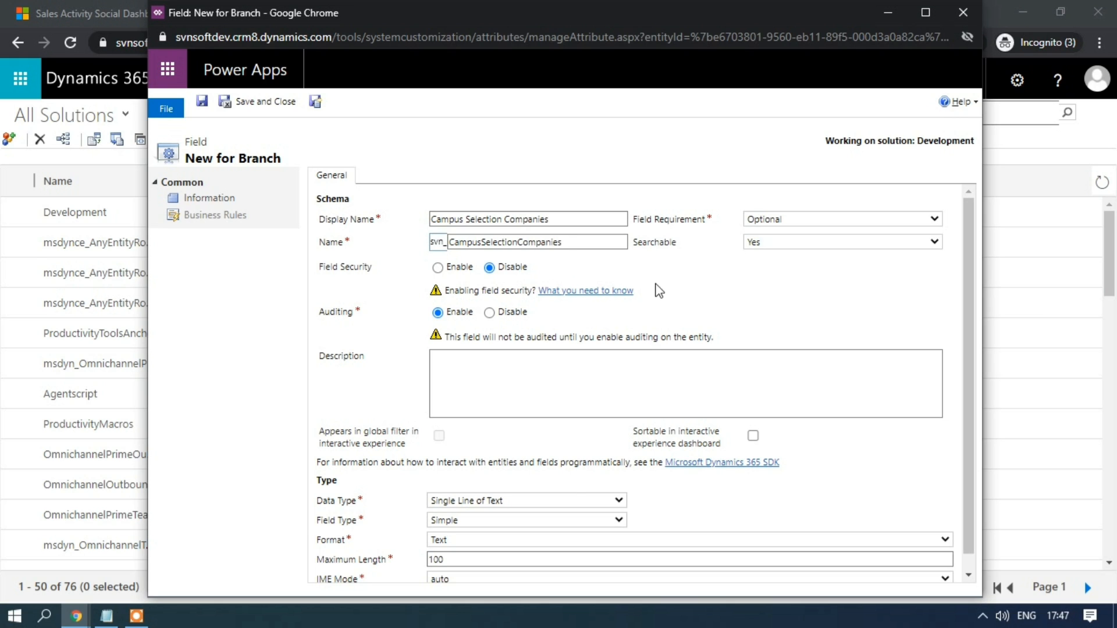
{"action": "left_click", "coordinate": [571, 498]}
{"action": "left_click", "coordinate": [531, 342]}
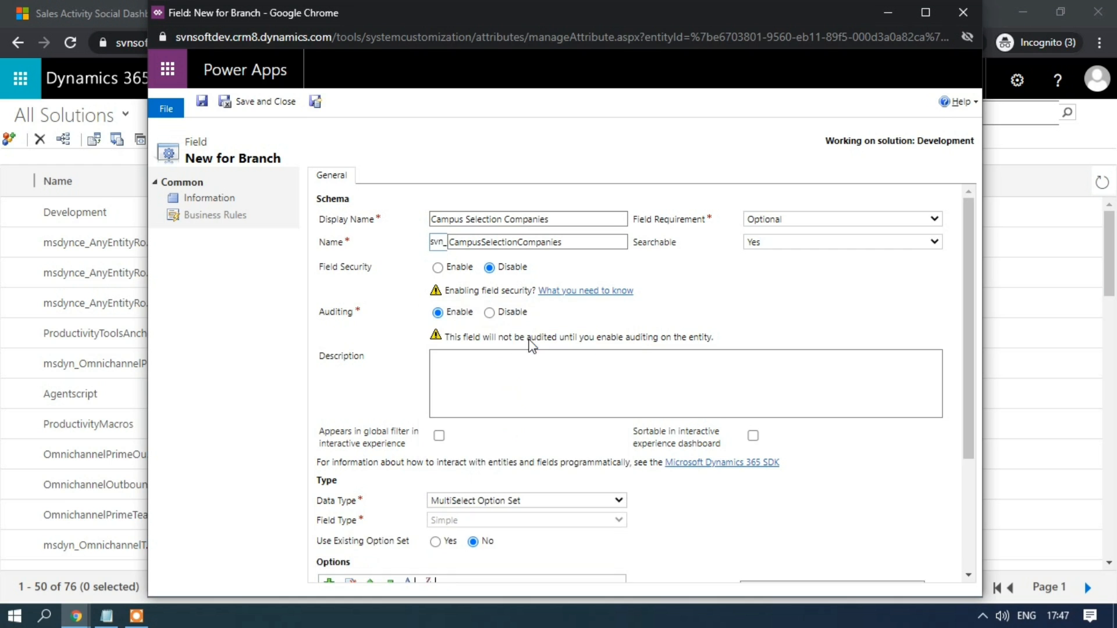
Step: Add a first option labelled "TCS" to the Campus Selection Companies field
{"action": "scroll", "coordinate": [550, 497], "scroll_direction": "down", "scroll_amount": 3}
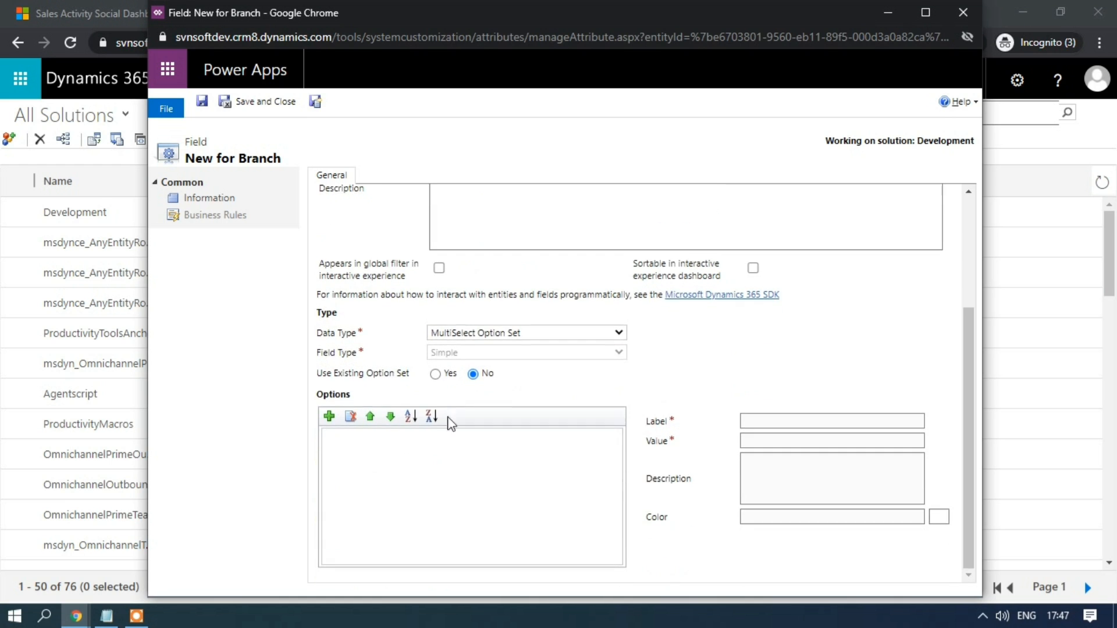
{"action": "left_click", "coordinate": [328, 416]}
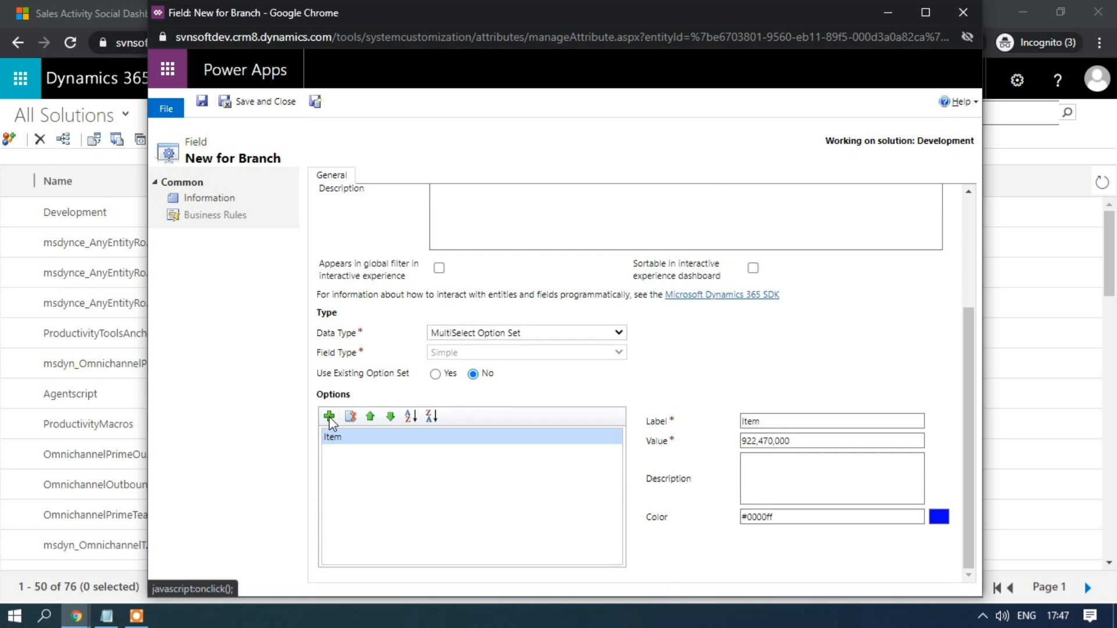
{"action": "left_click", "coordinate": [794, 421]}
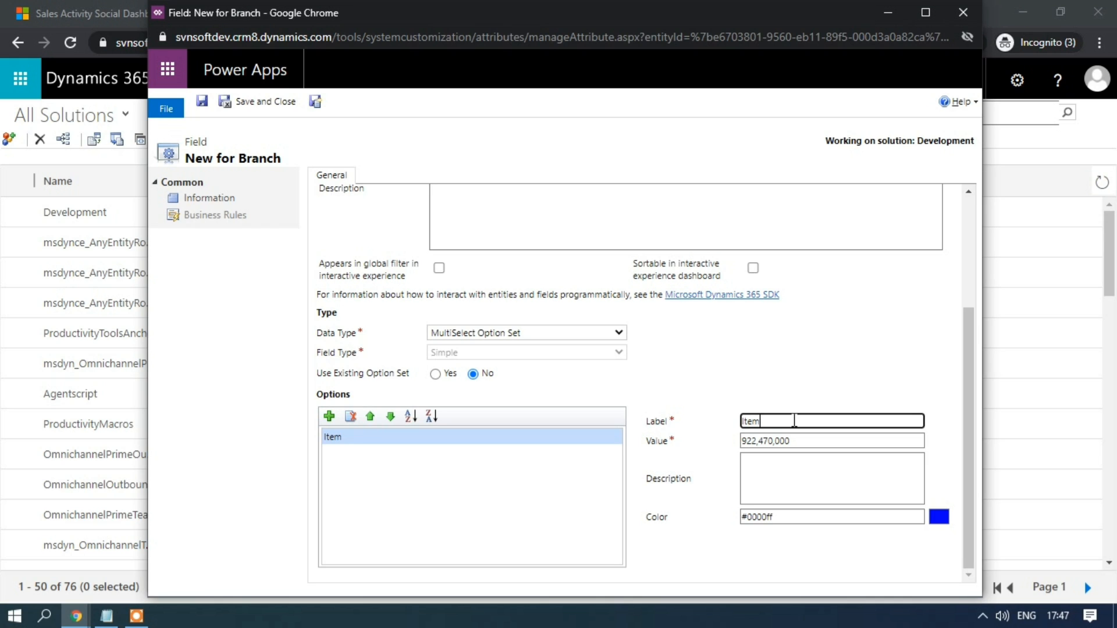
{"action": "key", "text": "BackSpace"}
{"action": "key", "text": "BackSpace"}
{"action": "key", "text": "BackSpace"}
{"action": "key", "text": "BackSpace"}
{"action": "key", "text": "Caps_Lock"}
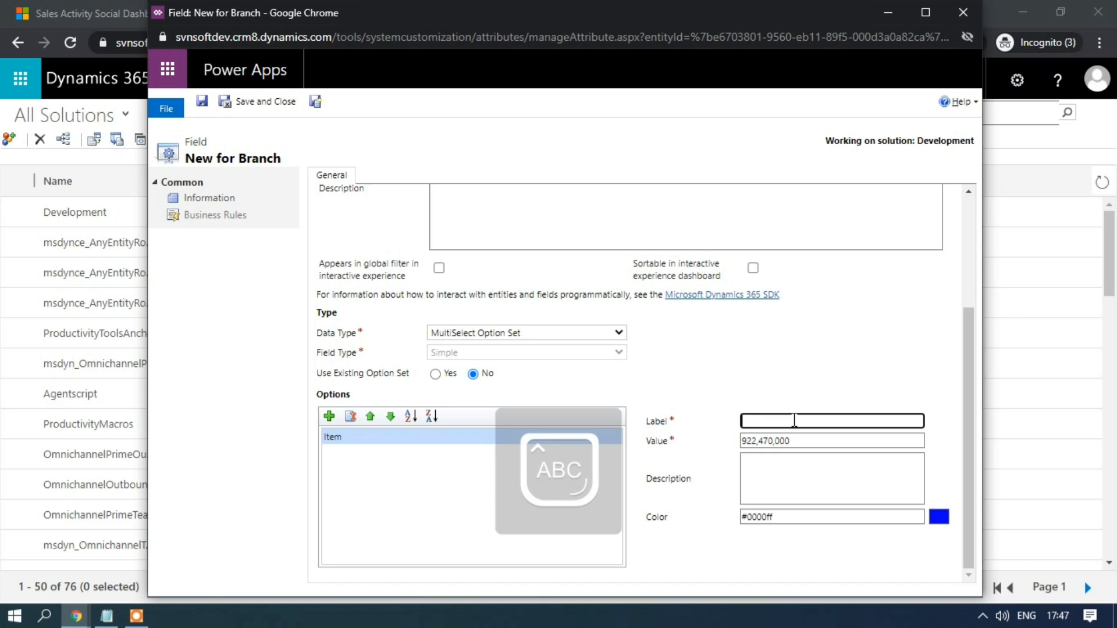
{"action": "type", "text": "TCS"}
{"action": "left_click", "coordinate": [771, 358]}
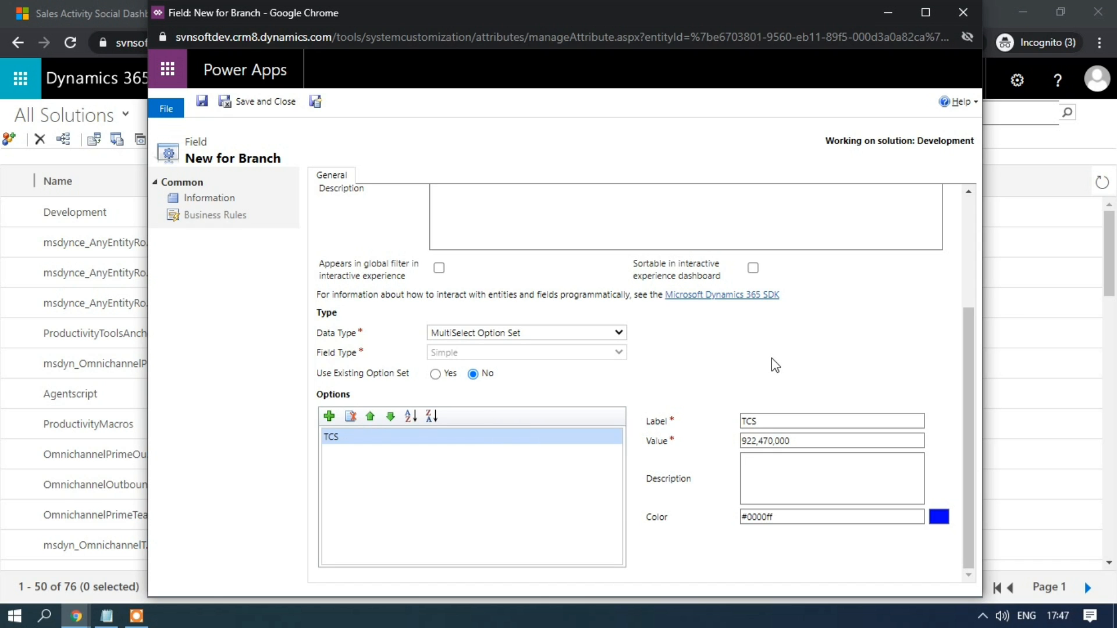
Step: Add a second option labelled "infosys" to the Campus Selection Companies field
{"action": "left_click", "coordinate": [328, 416]}
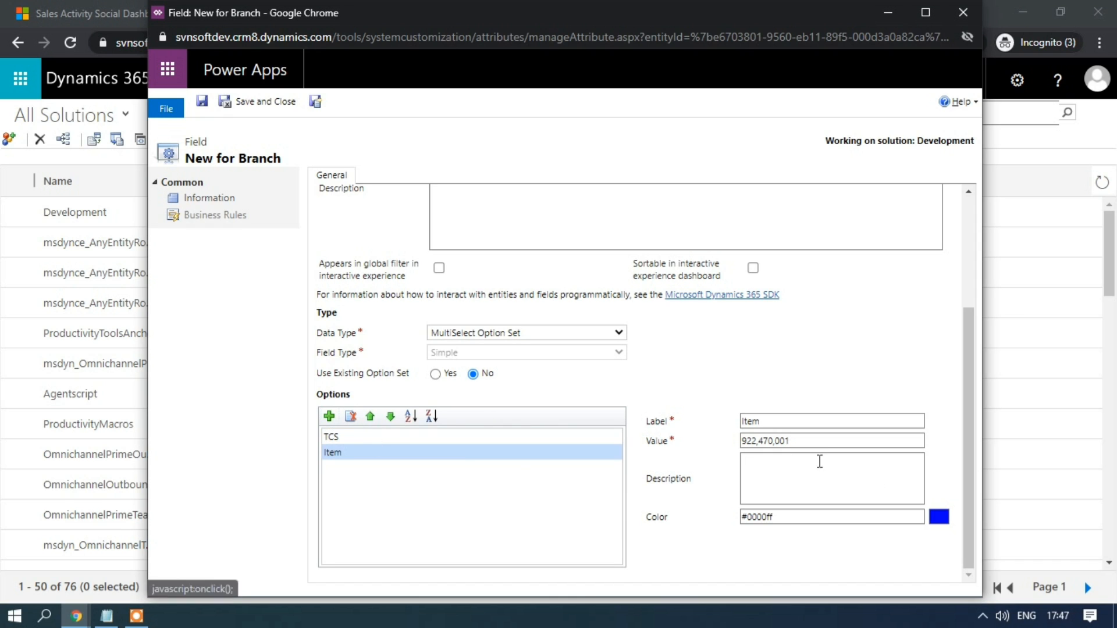
{"action": "left_click", "coordinate": [784, 420]}
{"action": "key", "text": "BackSpace"}
{"action": "key", "text": "BackSpace"}
{"action": "key", "text": "BackSpace"}
{"action": "key", "text": "BackSpace"}
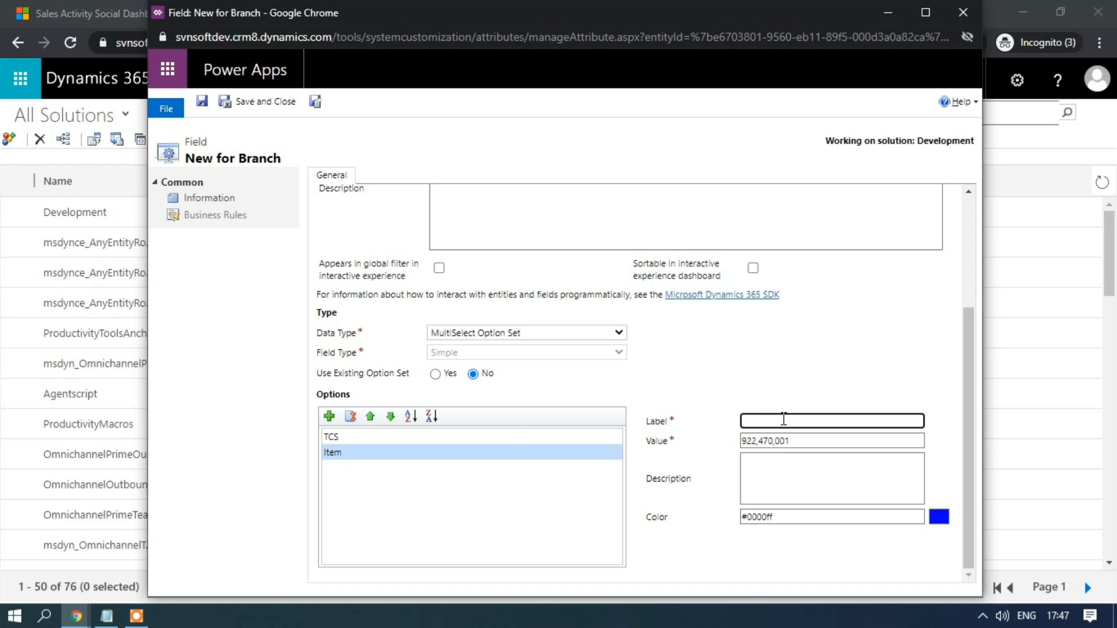
{"action": "key", "text": "Caps_Lock"}
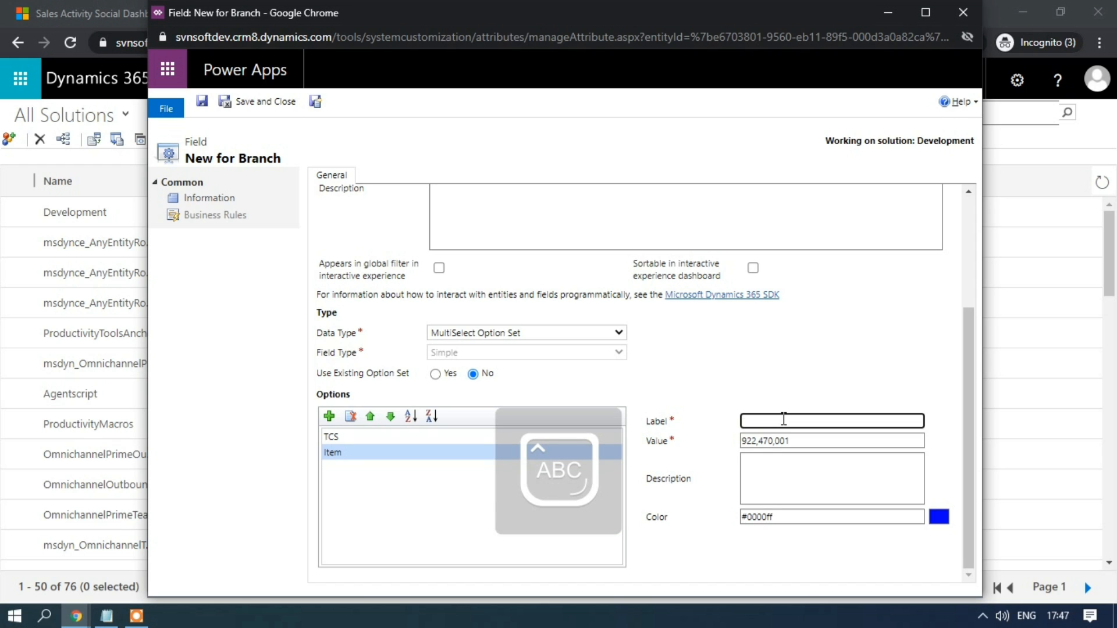
{"action": "type", "text": "infosy"}
{"action": "key", "text": "Caps_Lock"}
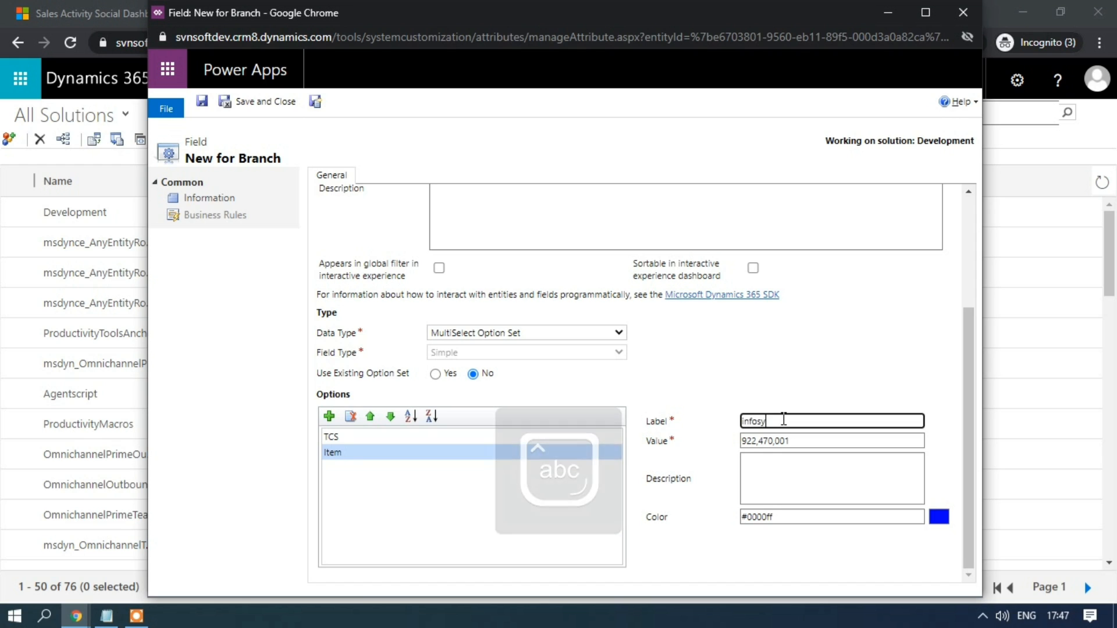
{"action": "type", "text": "s"}
{"action": "left_click", "coordinate": [798, 369]}
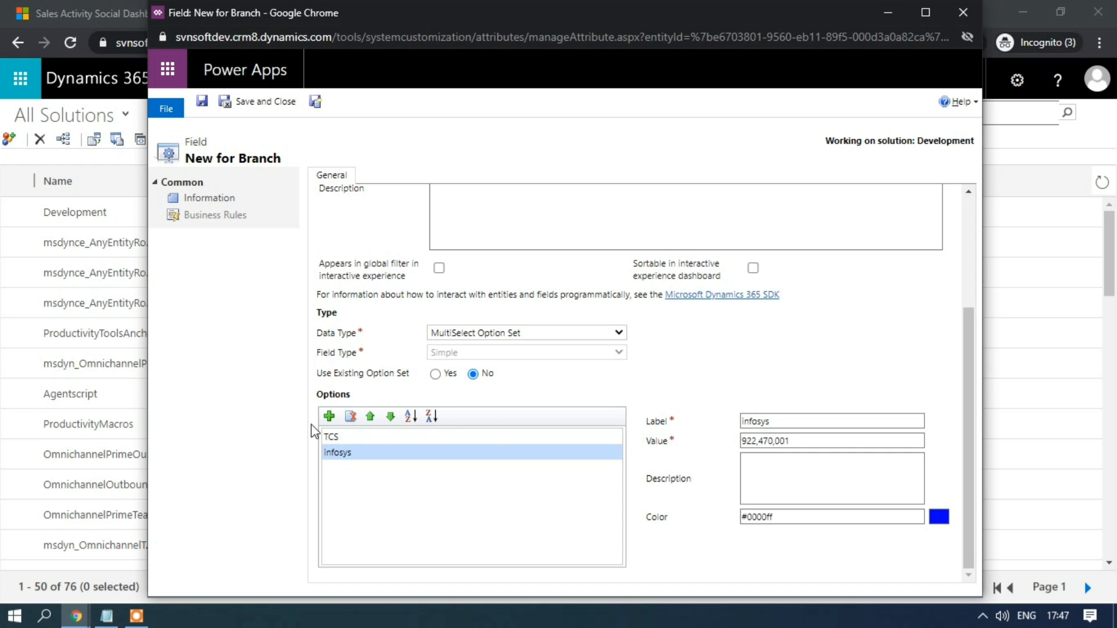
Step: Add a third option labelled "Wiprow" to the Campus Selection Companies field
{"action": "left_click", "coordinate": [329, 416]}
{"action": "left_click", "coordinate": [770, 420]}
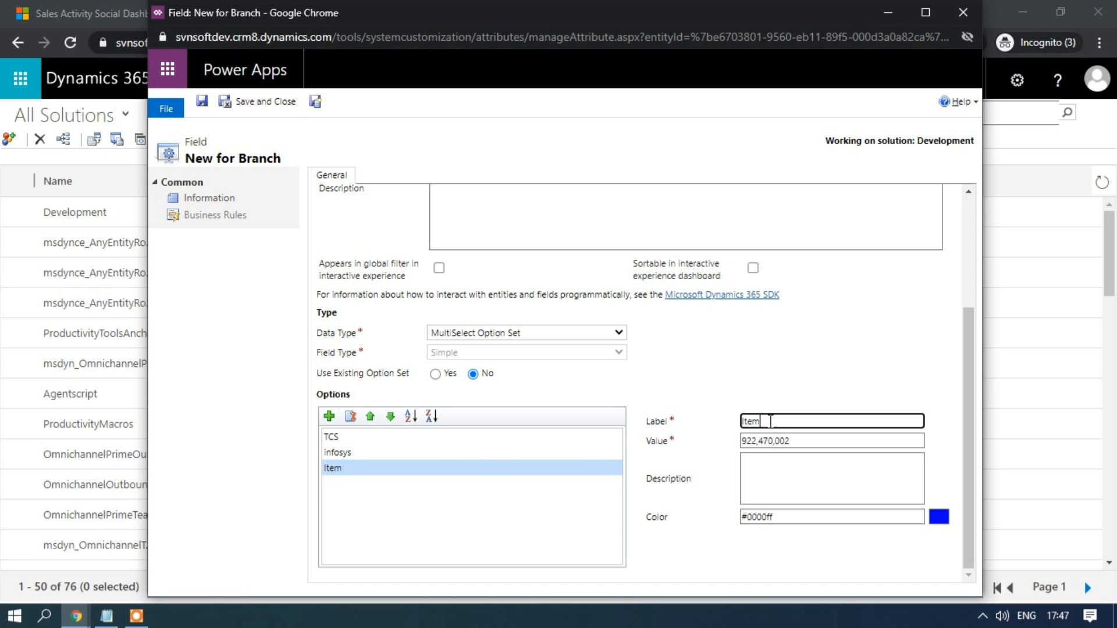
{"action": "key", "text": "BackSpace"}
{"action": "key", "text": "BackSpace"}
{"action": "key", "text": "BackSpace"}
{"action": "key", "text": "BackSpace"}
{"action": "key", "text": "Caps_Lock"}
{"action": "type", "text": "W"}
{"action": "key", "text": "Caps_Lock"}
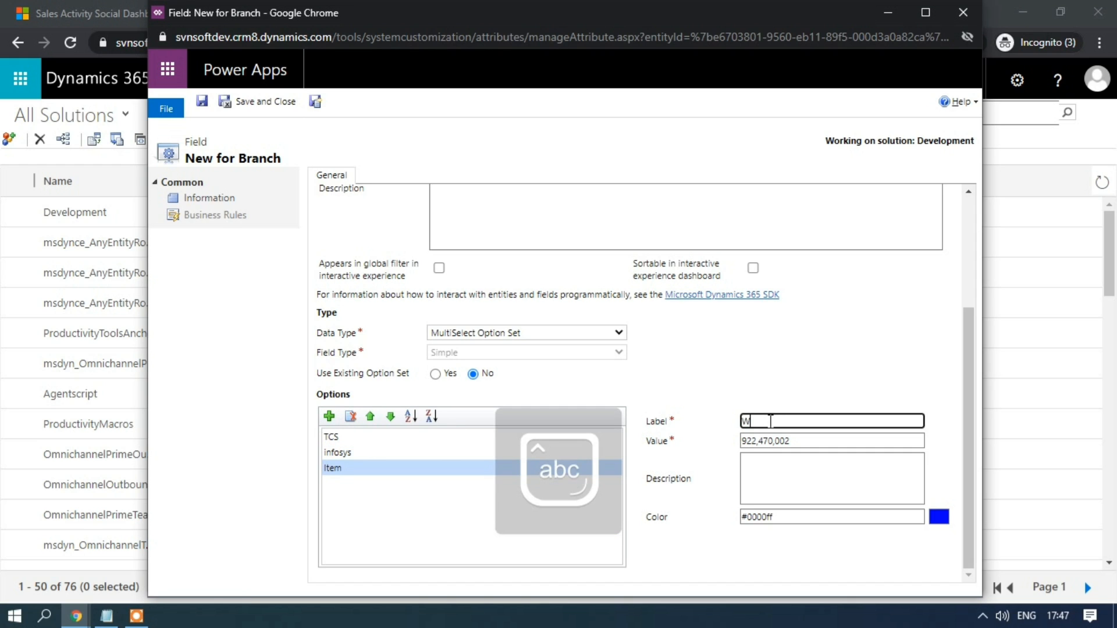
{"action": "type", "text": "ipro"}
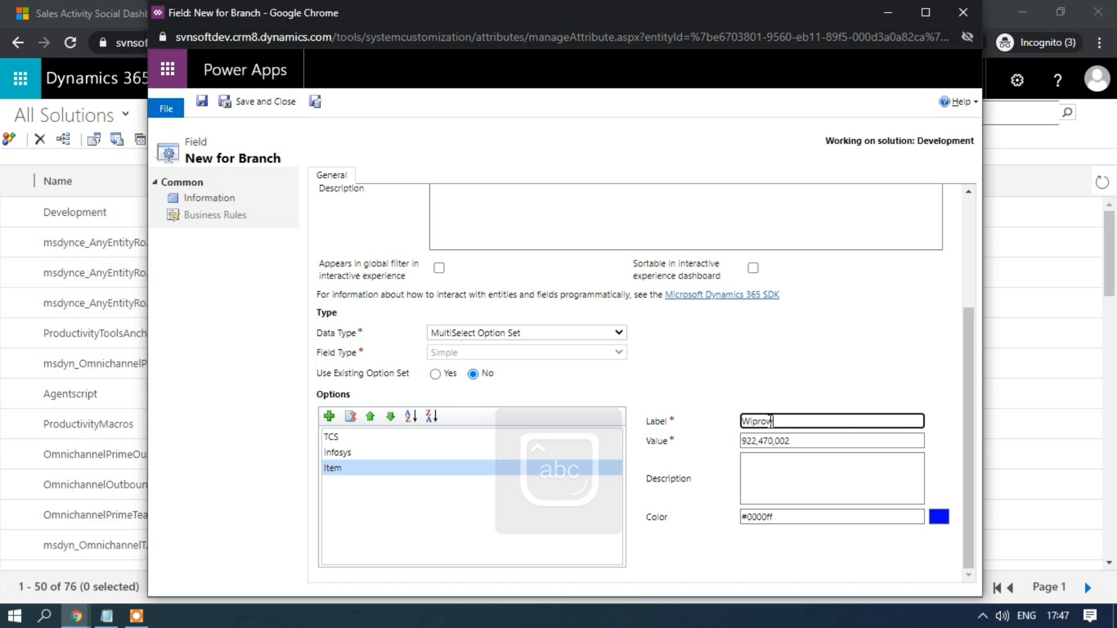
{"action": "type", "text": "w"}
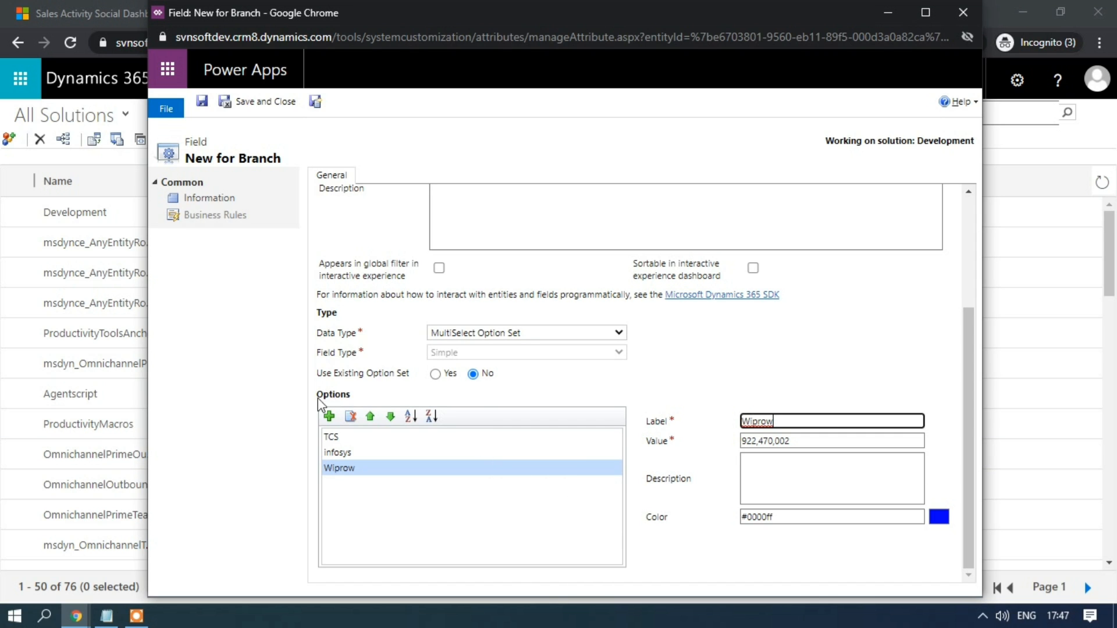
Step: Add a fourth option labelled "Tech M" to the Campus Selection Companies field, and save the field to start a new one
{"action": "left_click", "coordinate": [329, 418]}
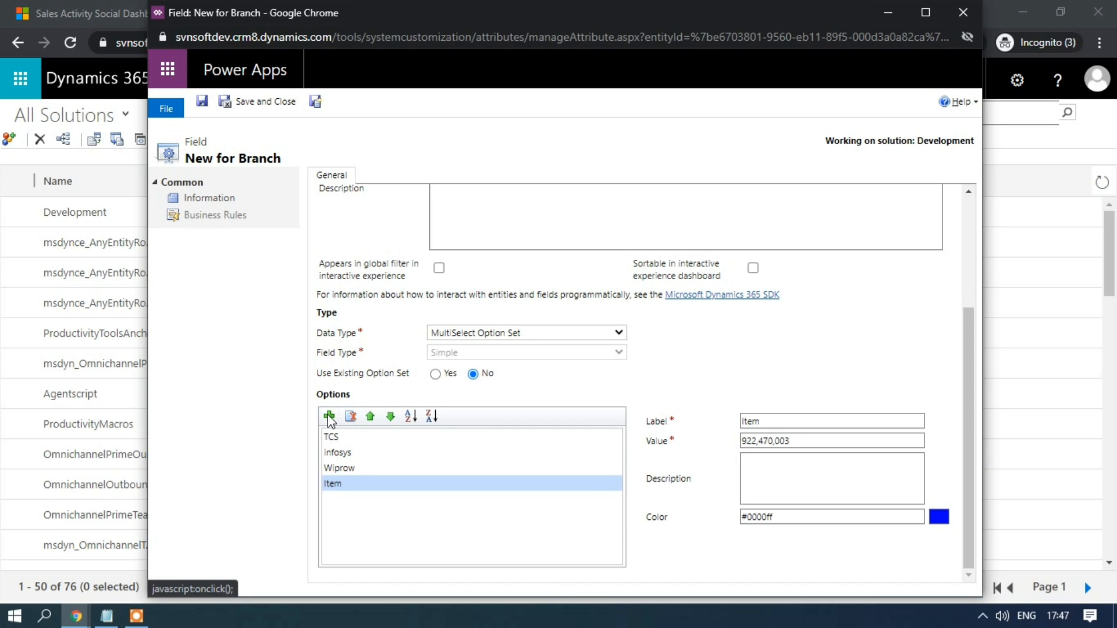
{"action": "left_click", "coordinate": [785, 422]}
{"action": "key", "text": "BackSpace"}
{"action": "key", "text": "BackSpace"}
{"action": "key", "text": "BackSpace"}
{"action": "key", "text": "BackSpace"}
{"action": "key", "text": "Caps_Lock"}
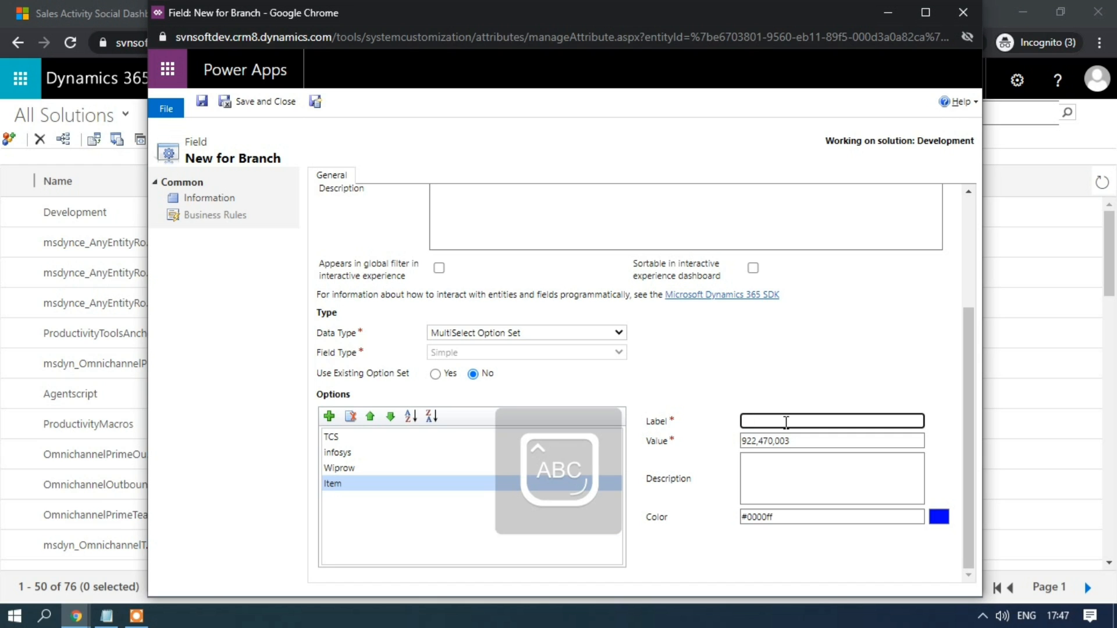
{"action": "type", "text": "T"}
{"action": "key", "text": "Caps_Lock"}
{"action": "type", "text": "ech"}
{"action": "key", "text": "Caps_Lock"}
{"action": "type", "text": "M"}
{"action": "left_click", "coordinate": [835, 326]}
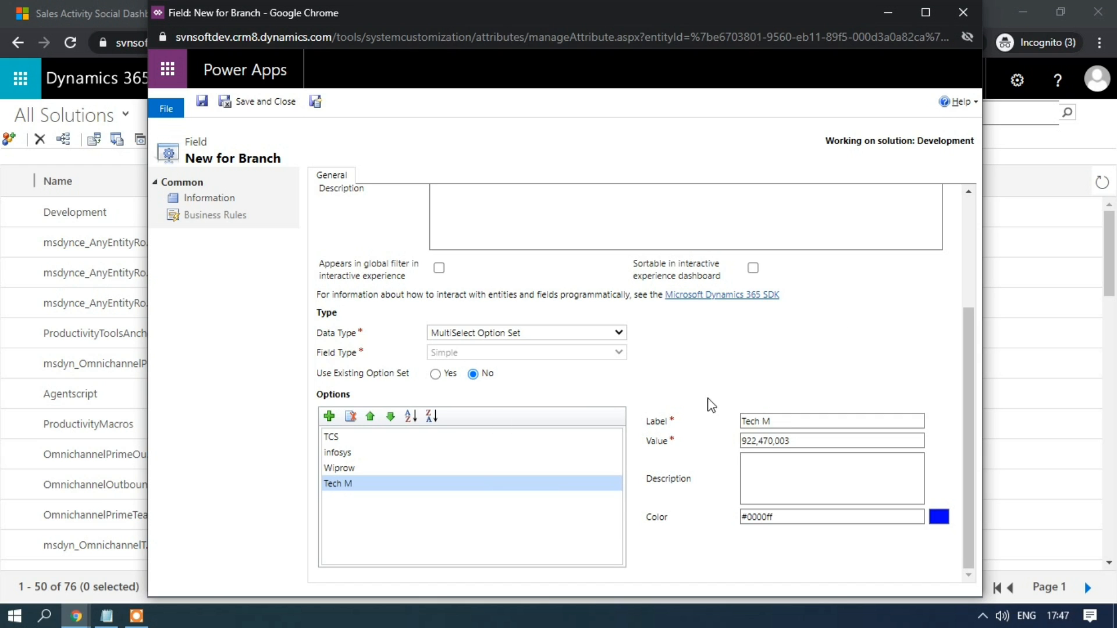
{"action": "left_click", "coordinate": [316, 103]}
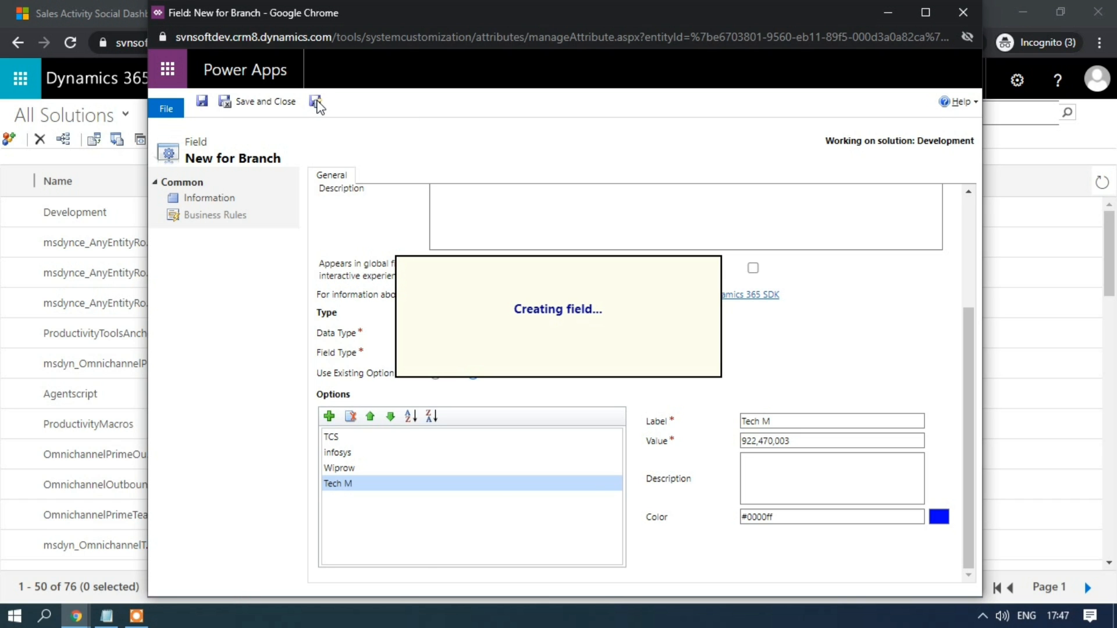
Step: Switch to the branch.txt notes in Notepad and copy the text "Is Branch Avilable?"
{"action": "left_click", "coordinate": [111, 617]}
{"action": "left_click", "coordinate": [172, 352]}
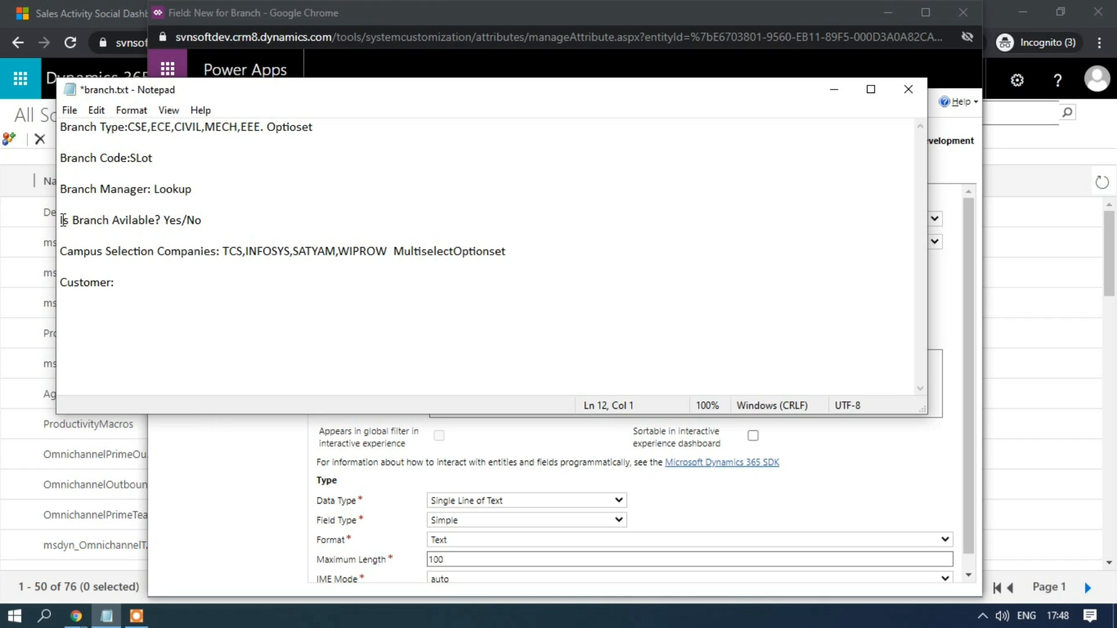
{"action": "left_click_drag", "start_coordinate": [61, 220], "coordinate": [160, 220]}
{"action": "left_click", "coordinate": [161, 220]}
{"action": "left_click_drag", "start_coordinate": [60, 220], "coordinate": [160, 220]}
{"action": "key", "text": "ctrl+c"}
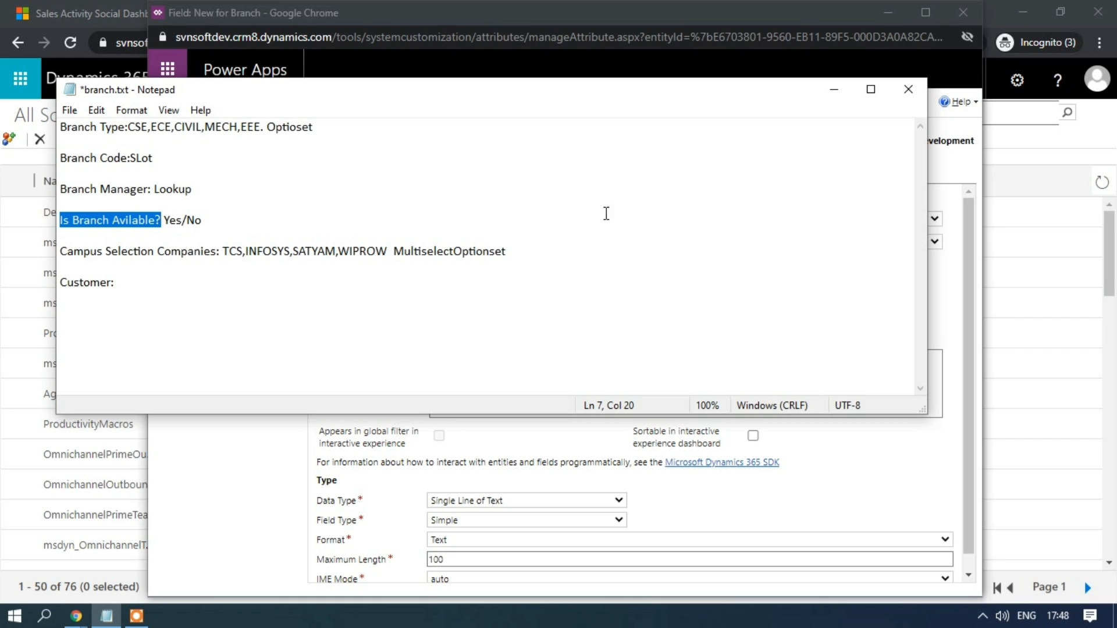
Step: Back in the new field form, enter the display name "Is Branch Avilable?" and set the data type to Two Options
{"action": "left_click", "coordinate": [833, 89]}
{"action": "left_click", "coordinate": [490, 218]}
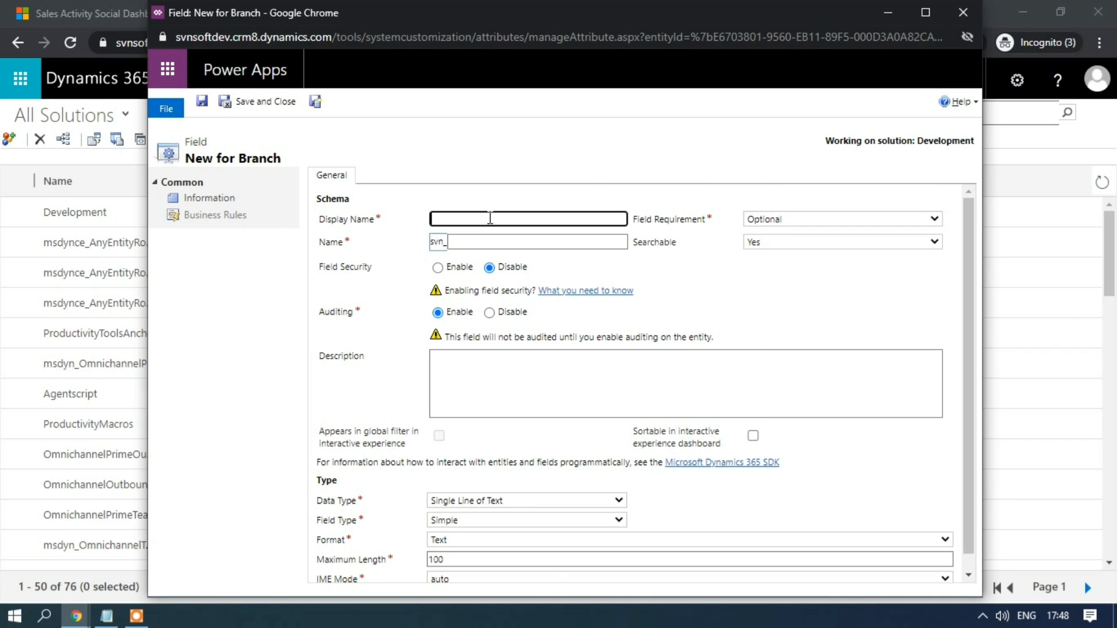
{"action": "type", "text": "Campus Selection Companies:"}
{"action": "key", "text": "ctrl+z"}
{"action": "left_click", "coordinate": [106, 616]}
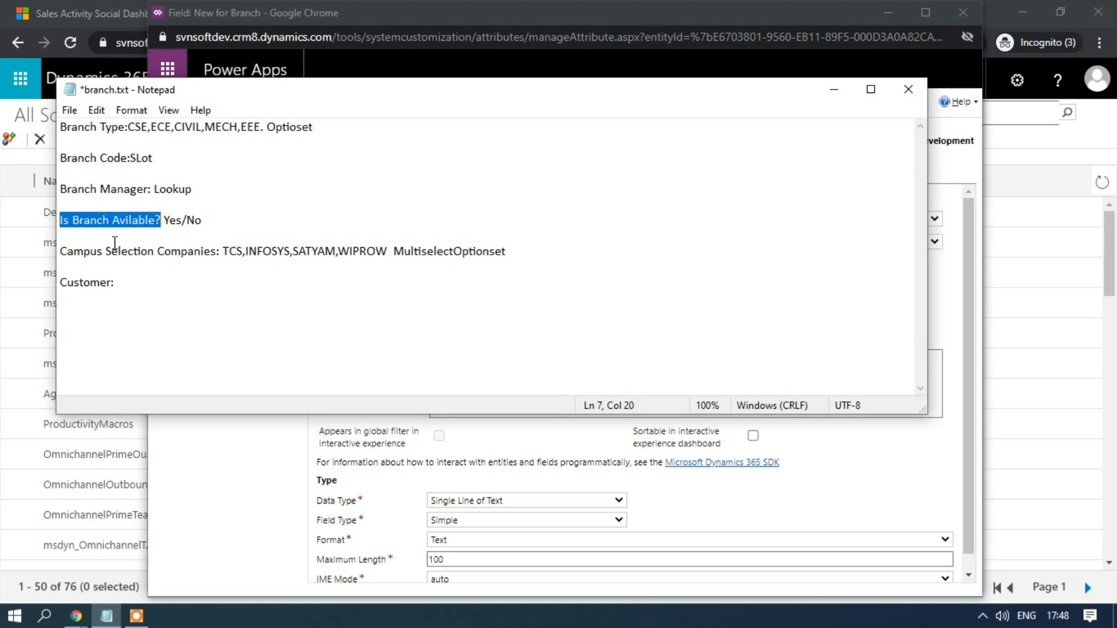
{"action": "left_click", "coordinate": [833, 89]}
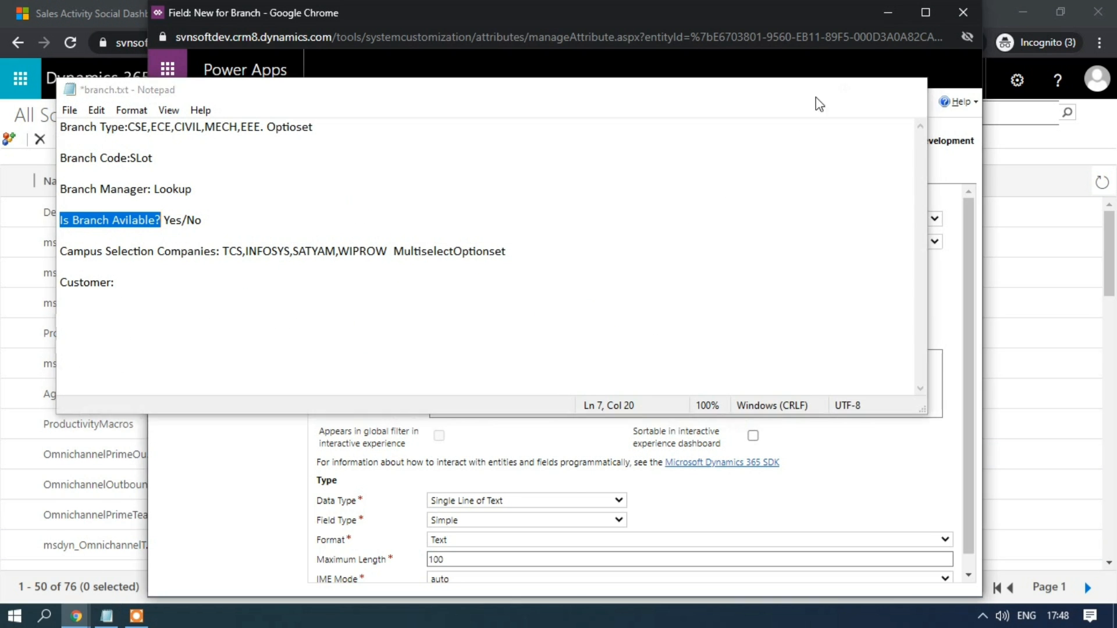
{"action": "key", "text": "ctrl+v"}
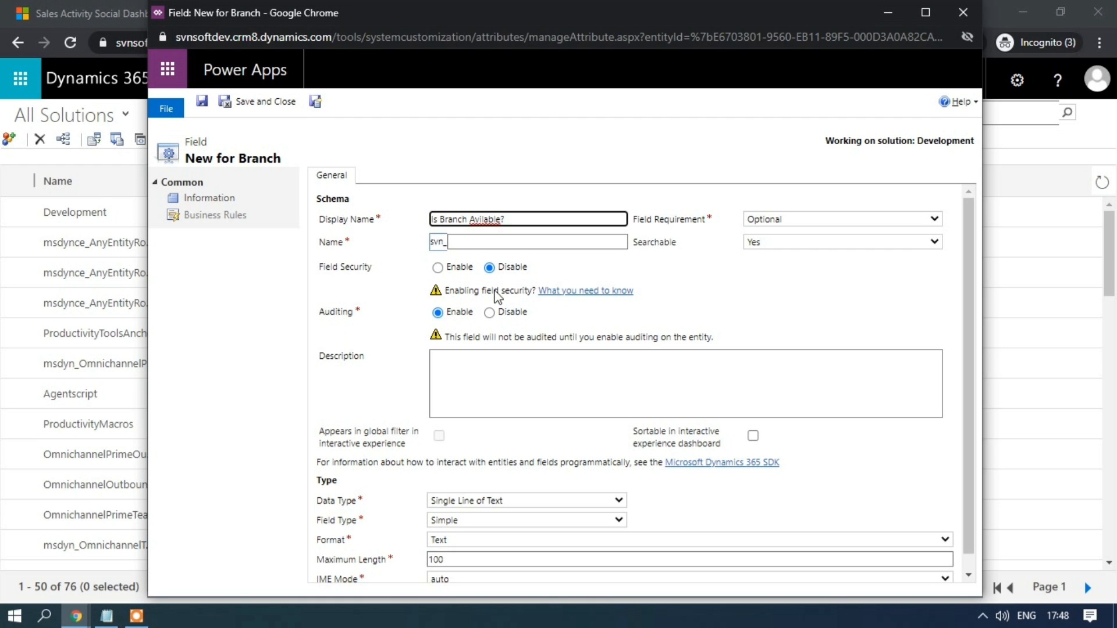
{"action": "left_click", "coordinate": [656, 278]}
{"action": "left_click", "coordinate": [523, 501]}
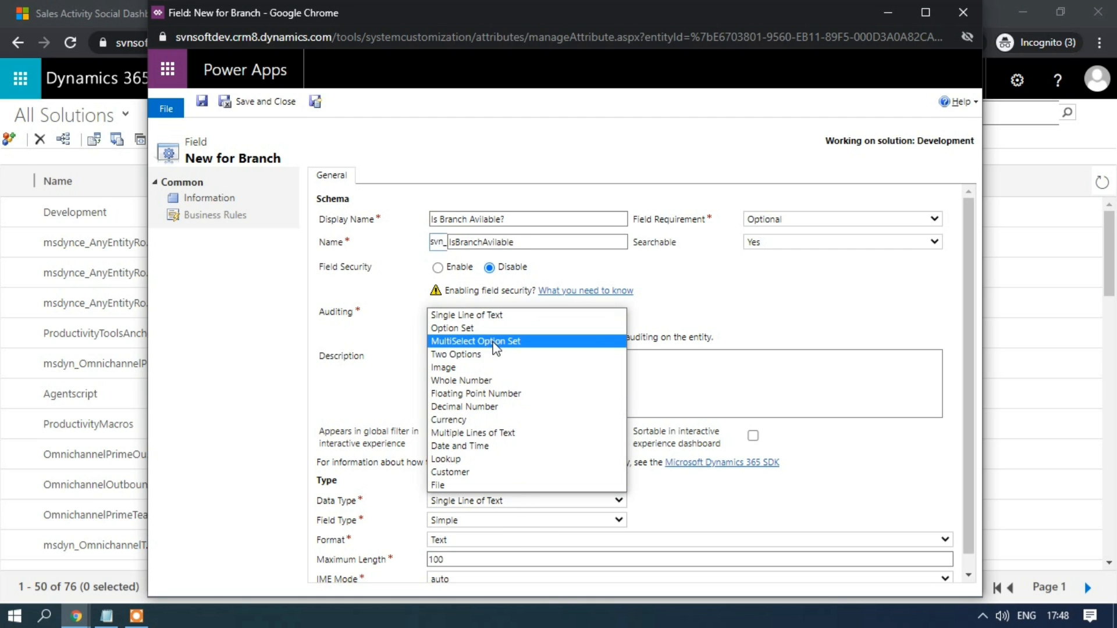
{"action": "left_click", "coordinate": [485, 356]}
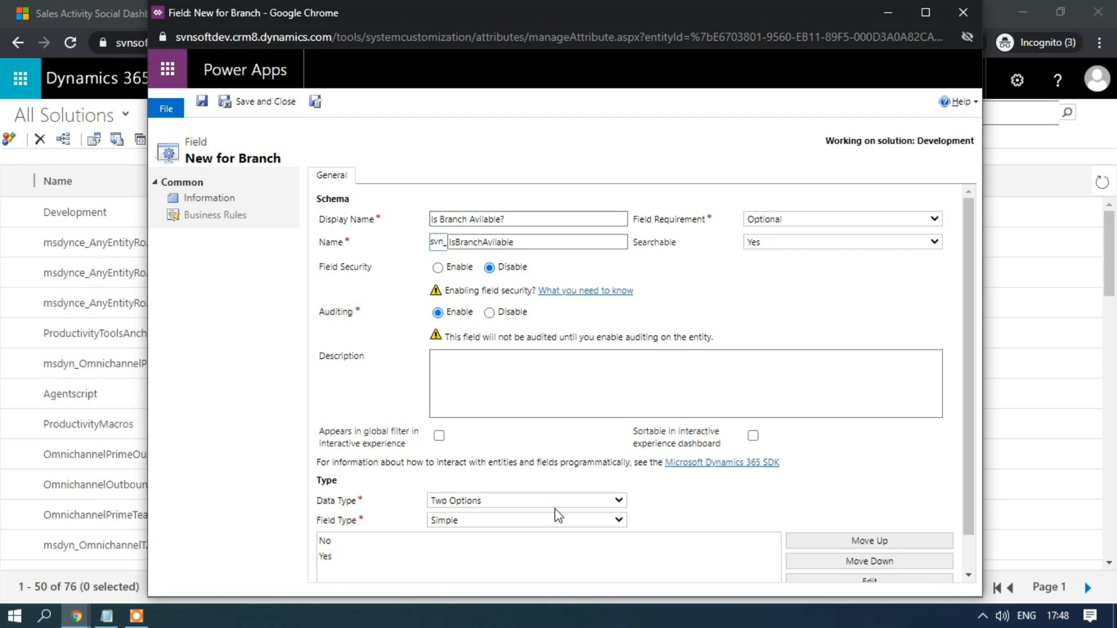
Step: Check the Yes and No options, keep No as the default value, and save the field to start a new one
{"action": "scroll", "coordinate": [556, 516], "scroll_direction": "down", "scroll_amount": 1}
{"action": "left_click", "coordinate": [332, 503]}
{"action": "left_click", "coordinate": [335, 515]}
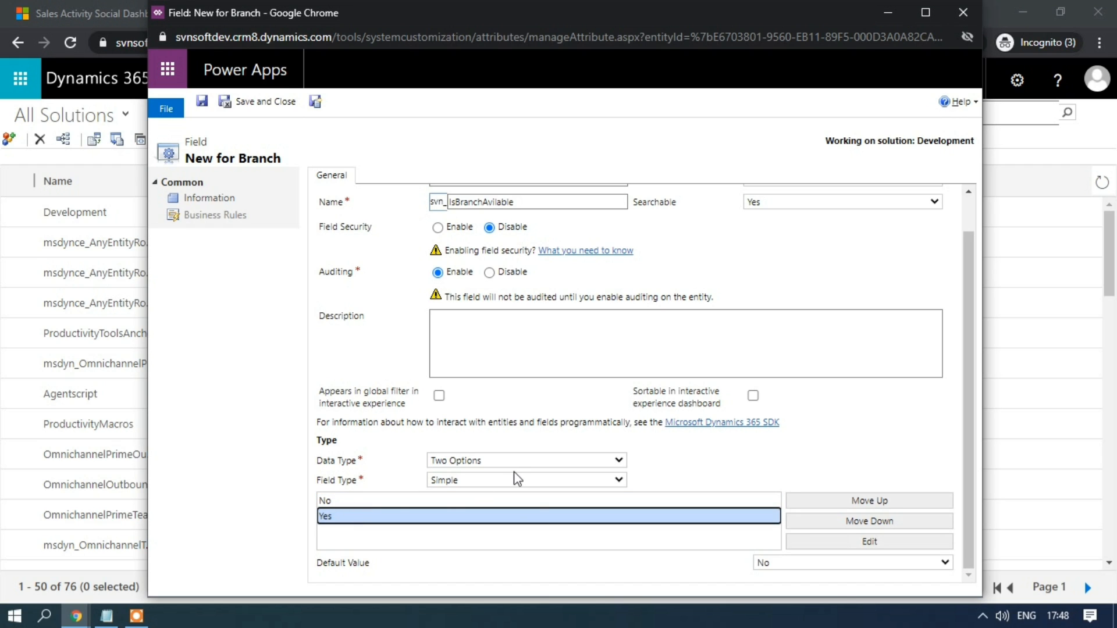
{"action": "left_click", "coordinate": [793, 564]}
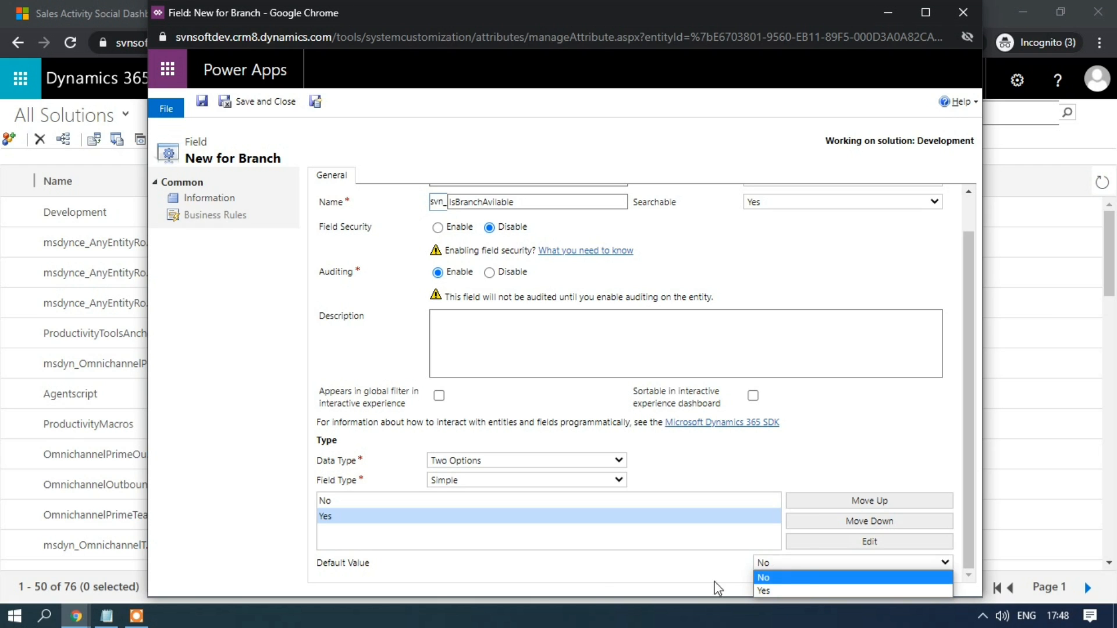
{"action": "left_click", "coordinate": [594, 572]}
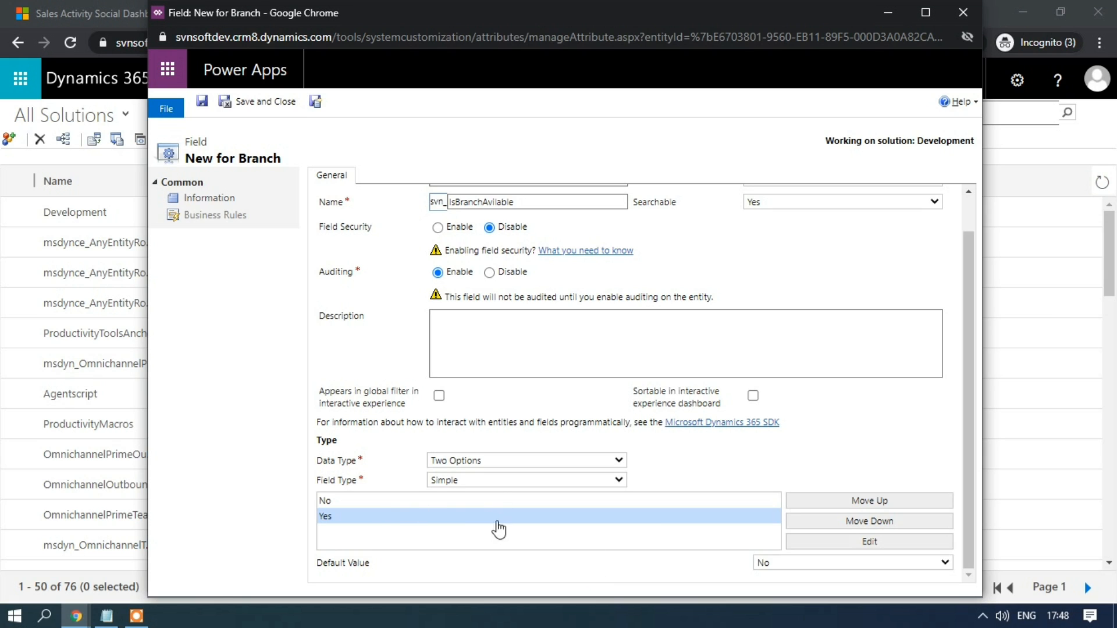
{"action": "scroll", "coordinate": [514, 532], "scroll_direction": "up", "scroll_amount": 1}
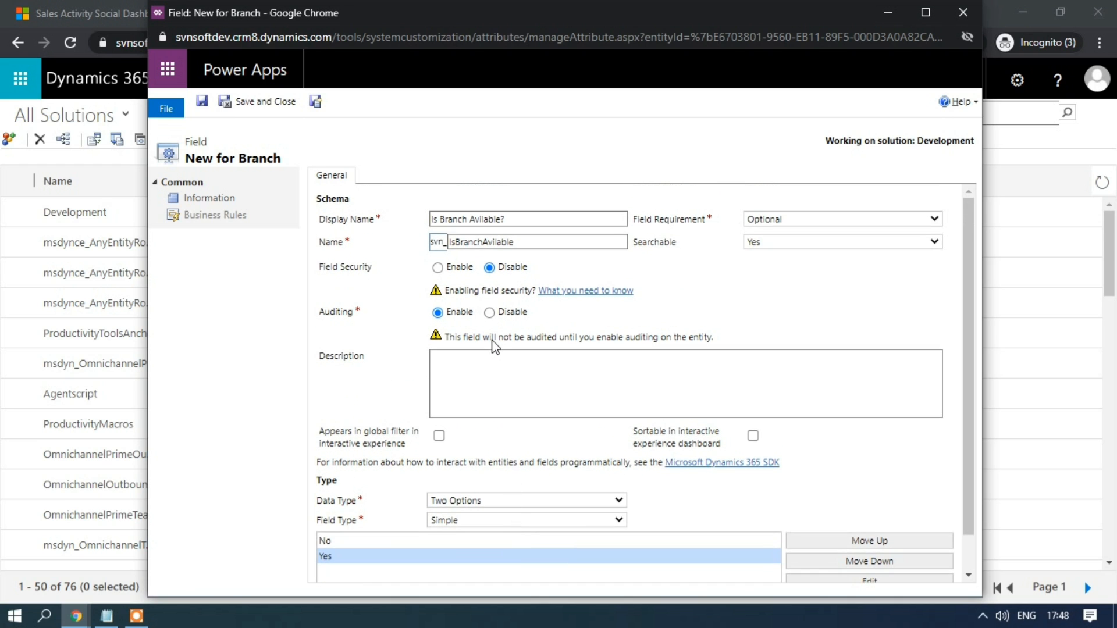
{"action": "left_click", "coordinate": [314, 102]}
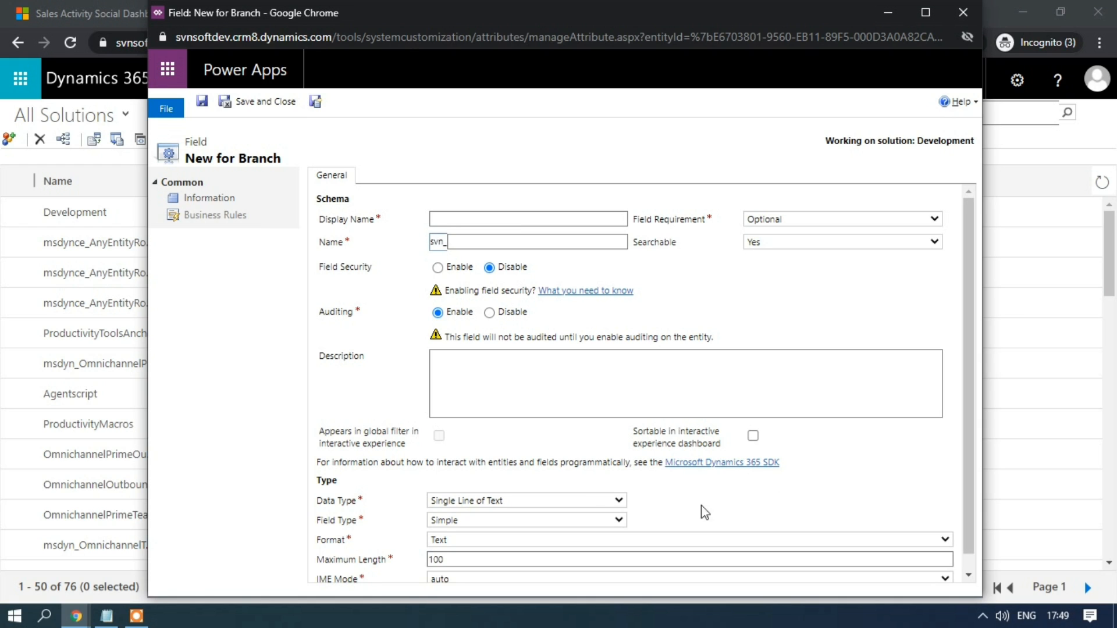
Step: Enter the display name "Points" for the new field and set its data type to Whole Number
{"action": "left_click", "coordinate": [585, 501]}
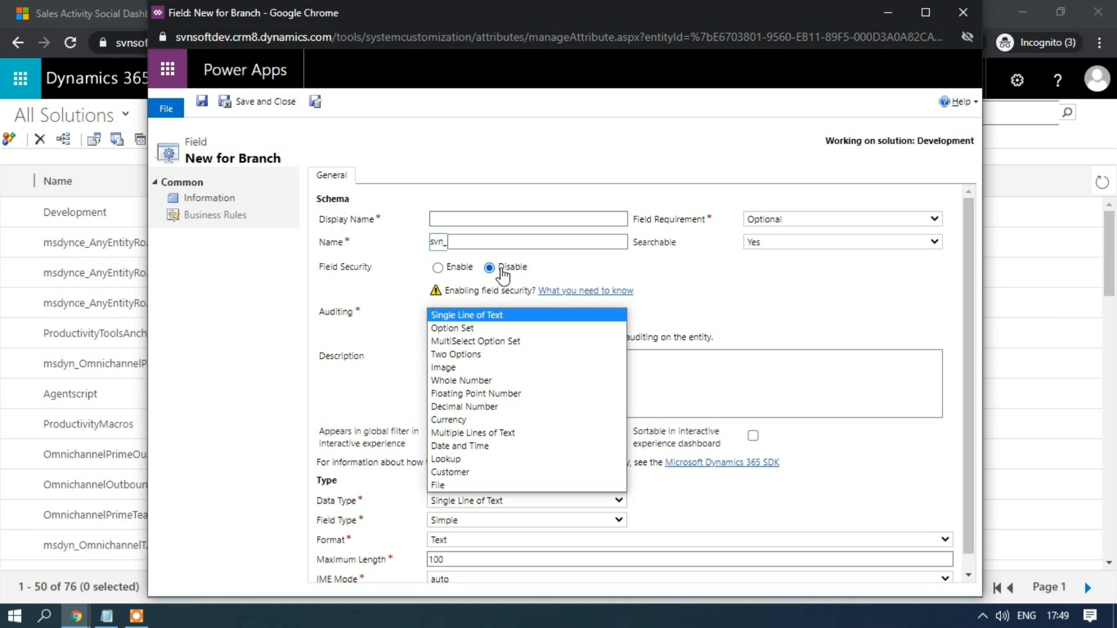
{"action": "left_click", "coordinate": [505, 223]}
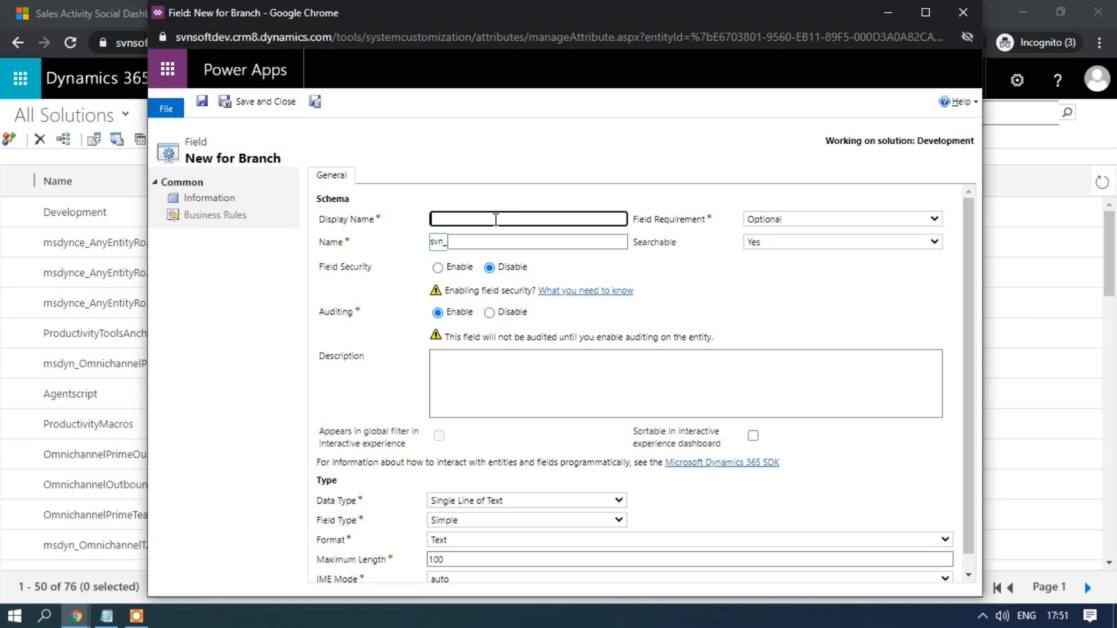
{"action": "key", "text": "Caps_Lock"}
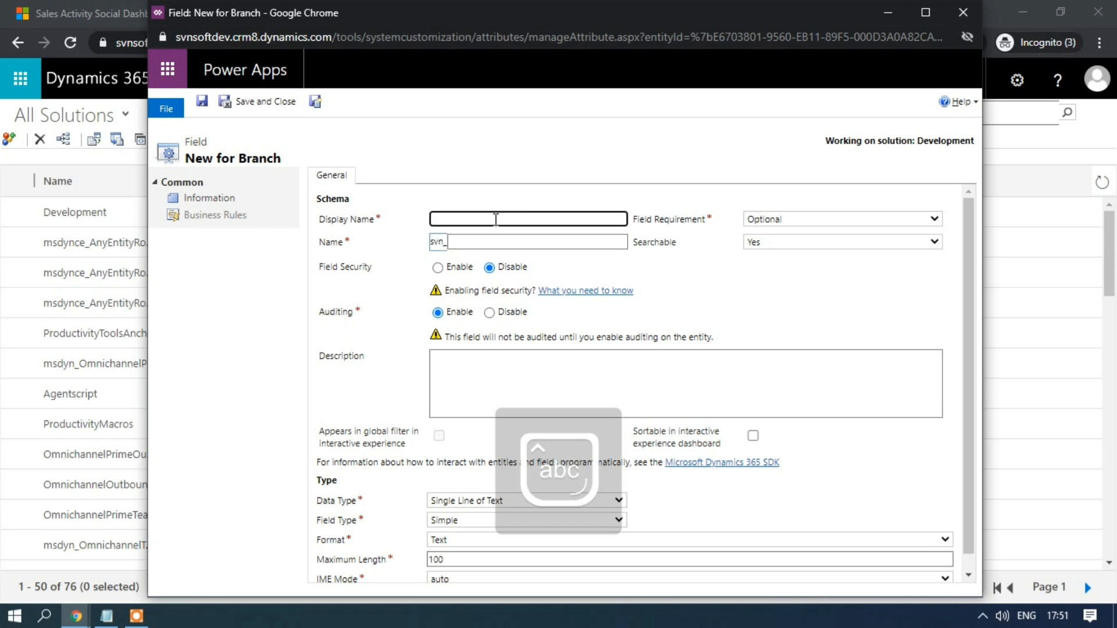
{"action": "type", "text": "Points"}
{"action": "left_click", "coordinate": [617, 268]}
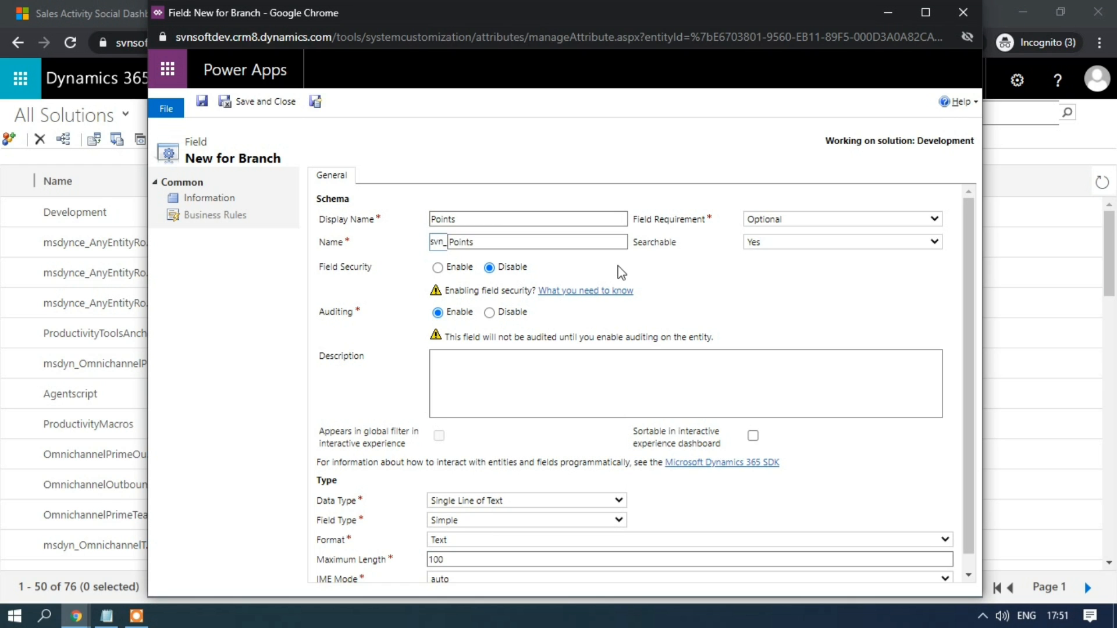
{"action": "left_click", "coordinate": [550, 509]}
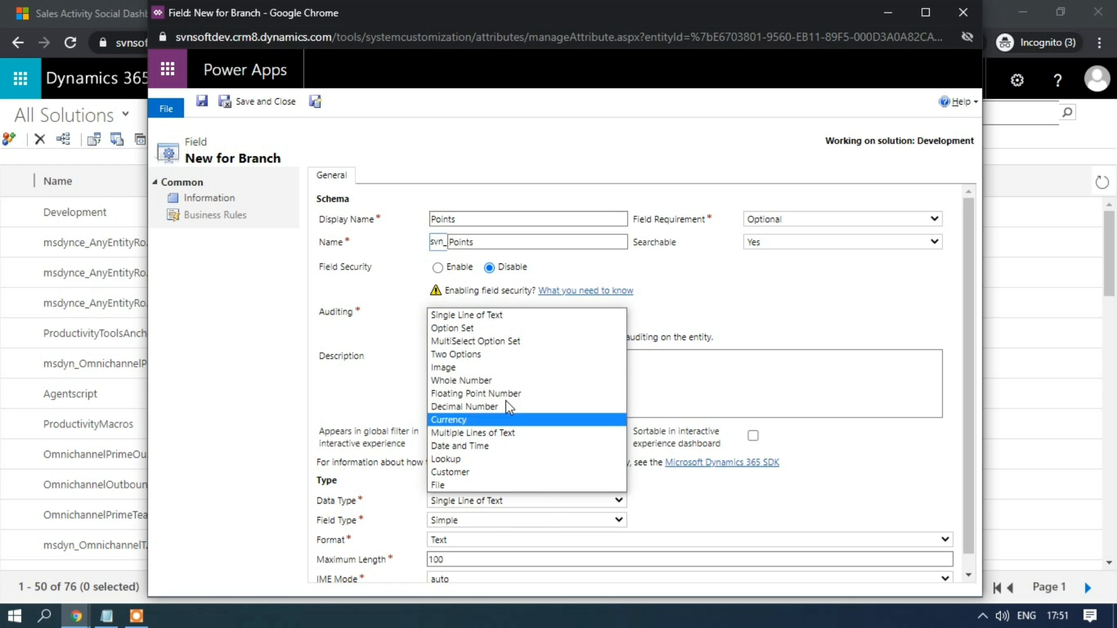
{"action": "left_click", "coordinate": [506, 379]}
Step: Set the minimum value of the Points field to 0
{"action": "scroll", "coordinate": [482, 559], "scroll_direction": "down", "scroll_amount": 1}
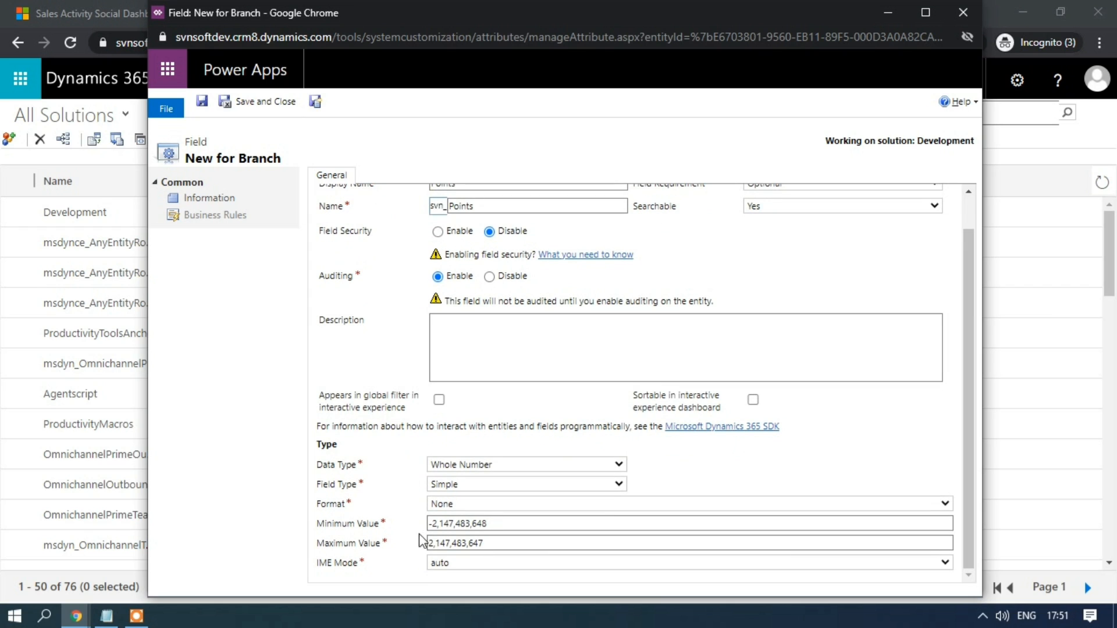
{"action": "left_click", "coordinate": [508, 525]}
{"action": "key", "text": "BackSpace"}
{"action": "key", "text": "BackSpace"}
{"action": "key", "text": "BackSpace"}
{"action": "key", "text": "BackSpace"}
{"action": "key", "text": "BackSpace"}
{"action": "key", "text": "BackSpace"}
{"action": "key", "text": "BackSpace"}
{"action": "key", "text": "BackSpace"}
{"action": "key", "text": "BackSpace"}
{"action": "key", "text": "BackSpace"}
{"action": "key", "text": "BackSpace"}
{"action": "key", "text": "BackSpace"}
{"action": "key", "text": "BackSpace"}
{"action": "key", "text": "BackSpace"}
{"action": "type", "text": "0"}
Step: Set the maximum value of the Points field to 10 and save the field to start a new one
{"action": "key", "text": "BackSpace"}
{"action": "key", "text": "BackSpace"}
{"action": "key", "text": "BackSpace"}
{"action": "key", "text": "BackSpace"}
{"action": "key", "text": "BackSpace"}
{"action": "key", "text": "BackSpace"}
{"action": "key", "text": "BackSpace"}
{"action": "key", "text": "BackSpace"}
{"action": "key", "text": "BackSpace"}
{"action": "key", "text": "BackSpace"}
{"action": "key", "text": "BackSpace"}
{"action": "key", "text": "BackSpace"}
{"action": "type", "text": "10"}
{"action": "scroll", "coordinate": [491, 507], "scroll_direction": "up", "scroll_amount": 1}
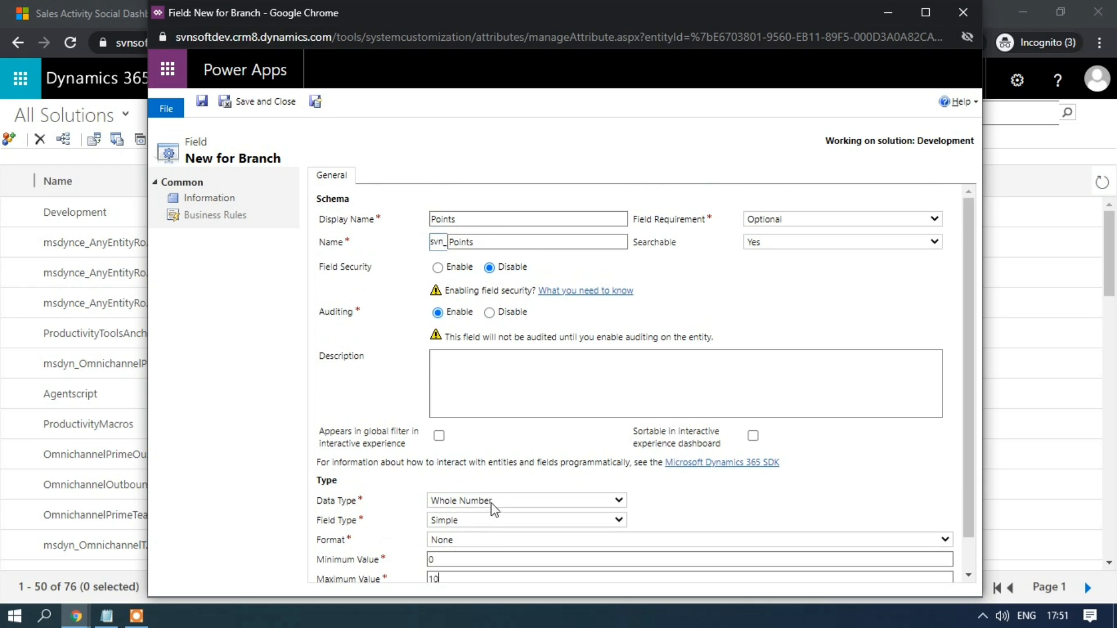
{"action": "left_click", "coordinate": [317, 102]}
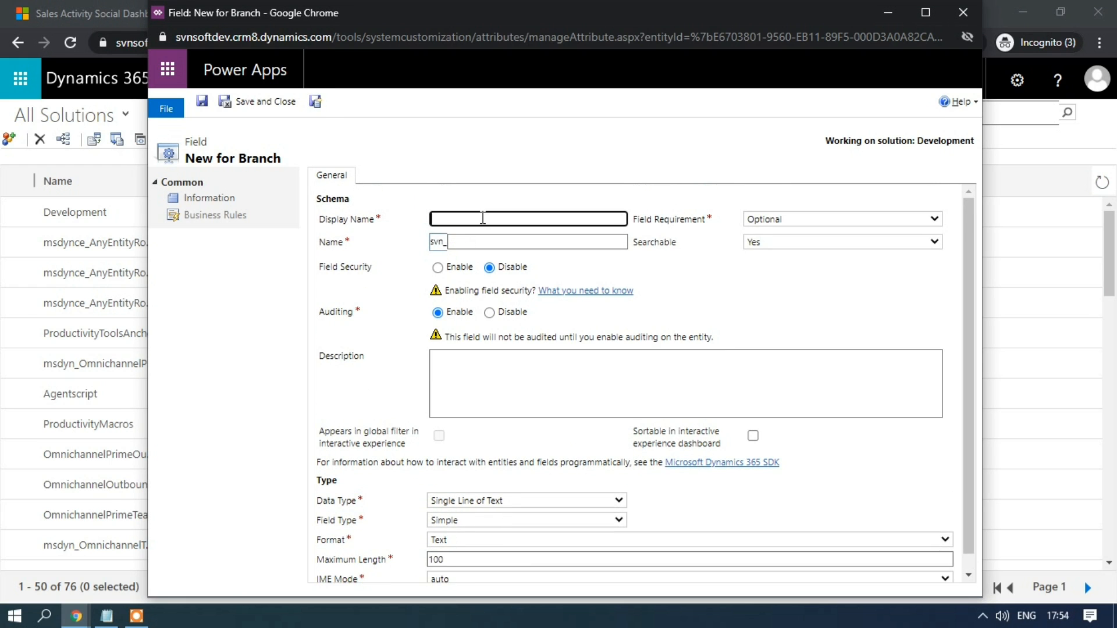
Step: Enter the display name "Floating Point Number" for the new field and set its data type to Floating Point Number
{"action": "key", "text": "Caps_Lock"}
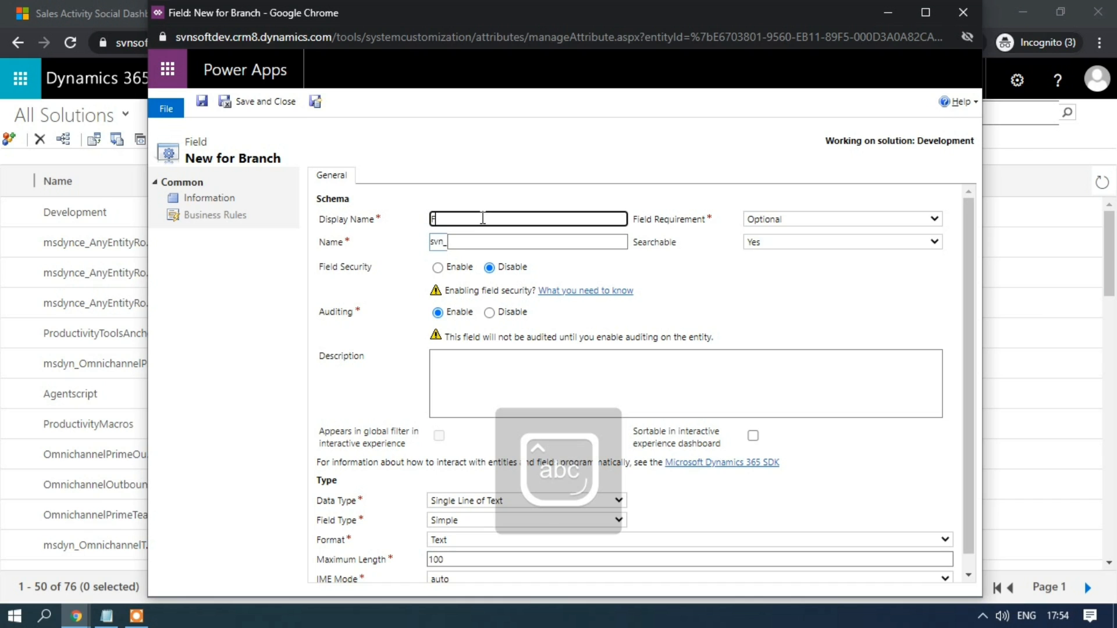
{"action": "type", "text": "Float"}
{"action": "type", "text": "ing"}
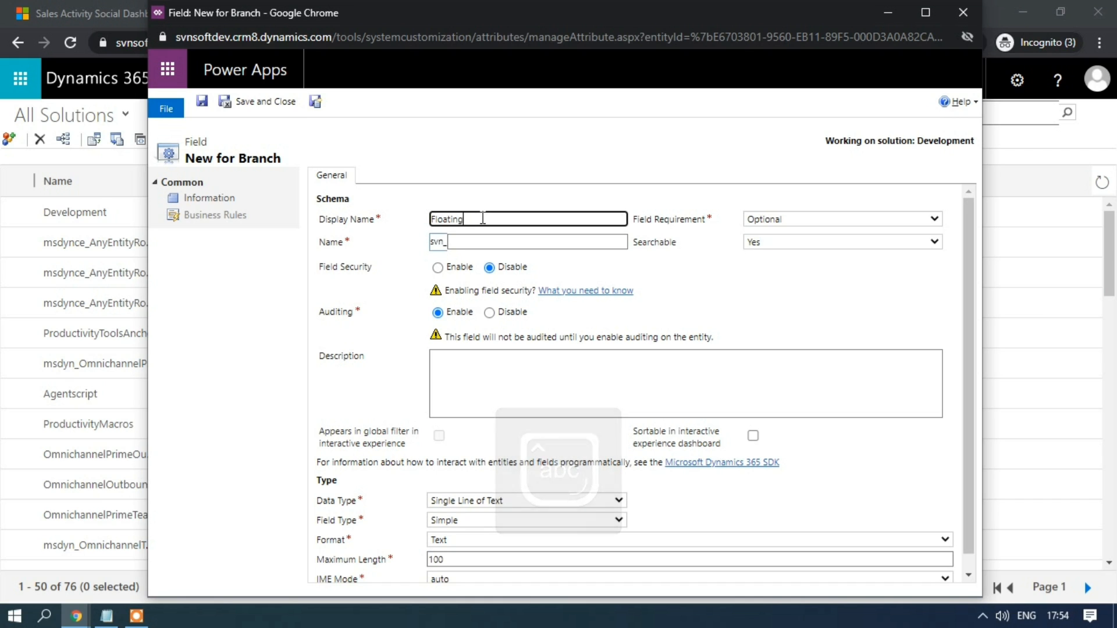
{"action": "type", "text": " Poi"}
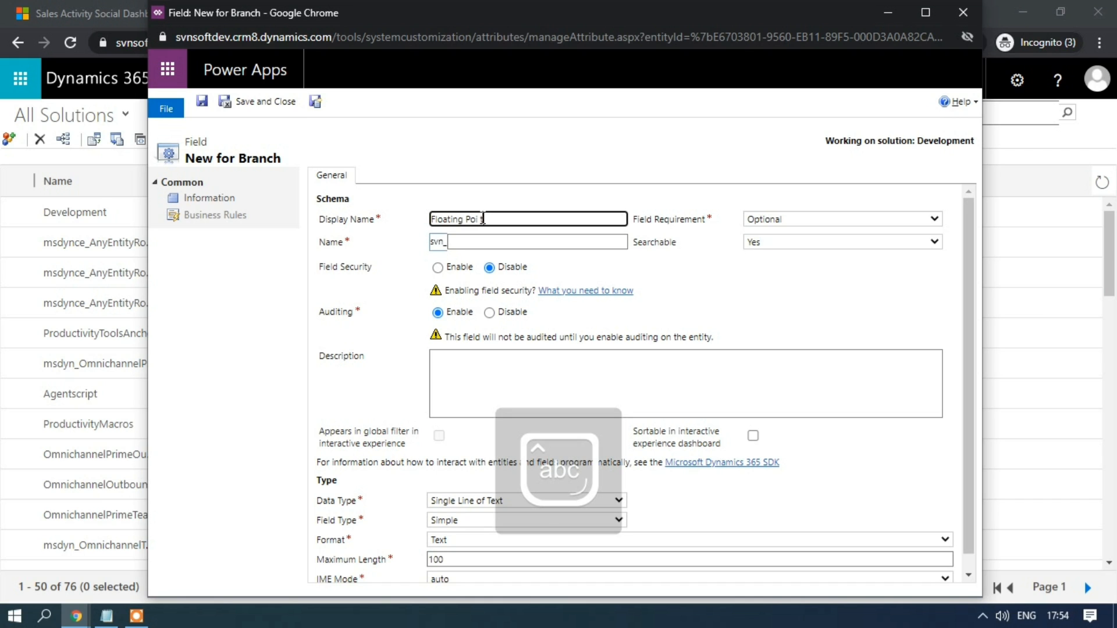
{"action": "type", "text": "nt"}
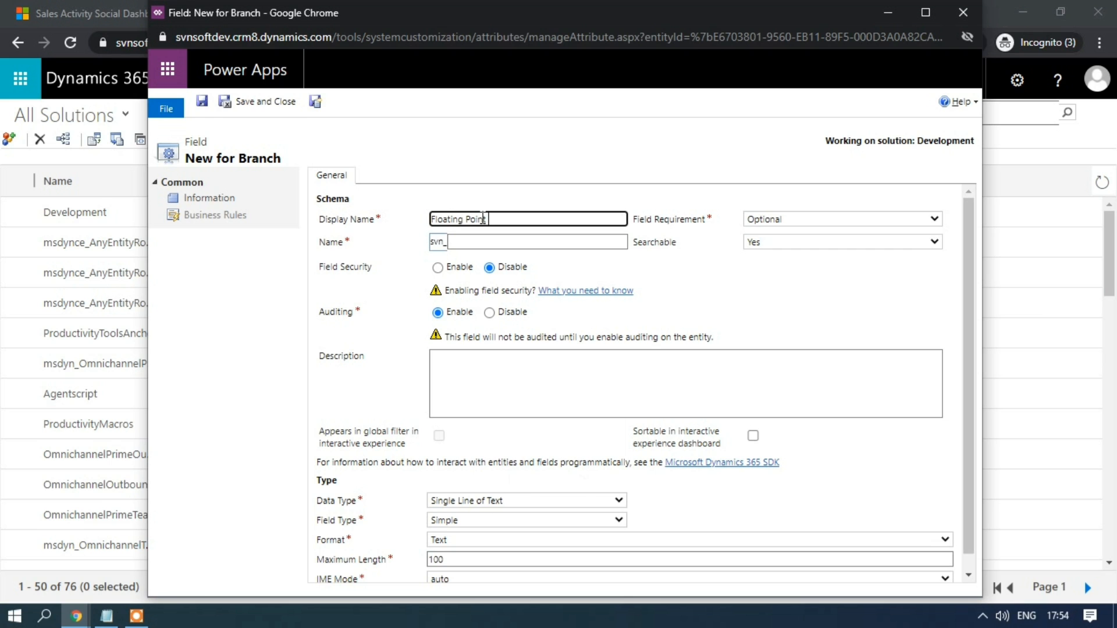
{"action": "type", "text": " Number"}
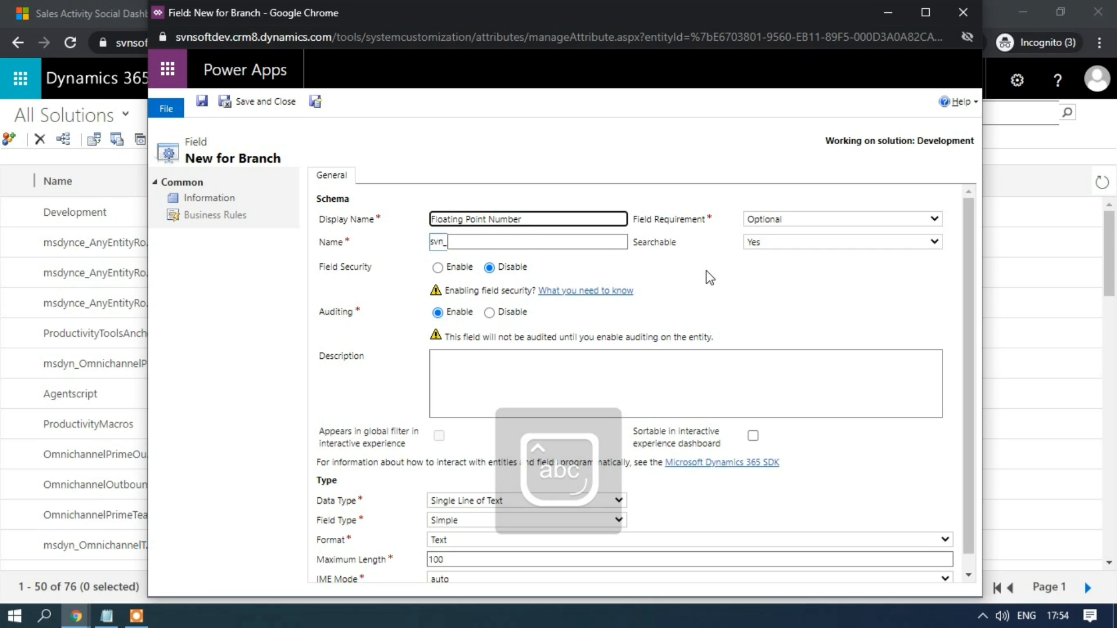
{"action": "key", "text": "Tab"}
{"action": "left_click", "coordinate": [563, 500]}
{"action": "left_click", "coordinate": [521, 392]}
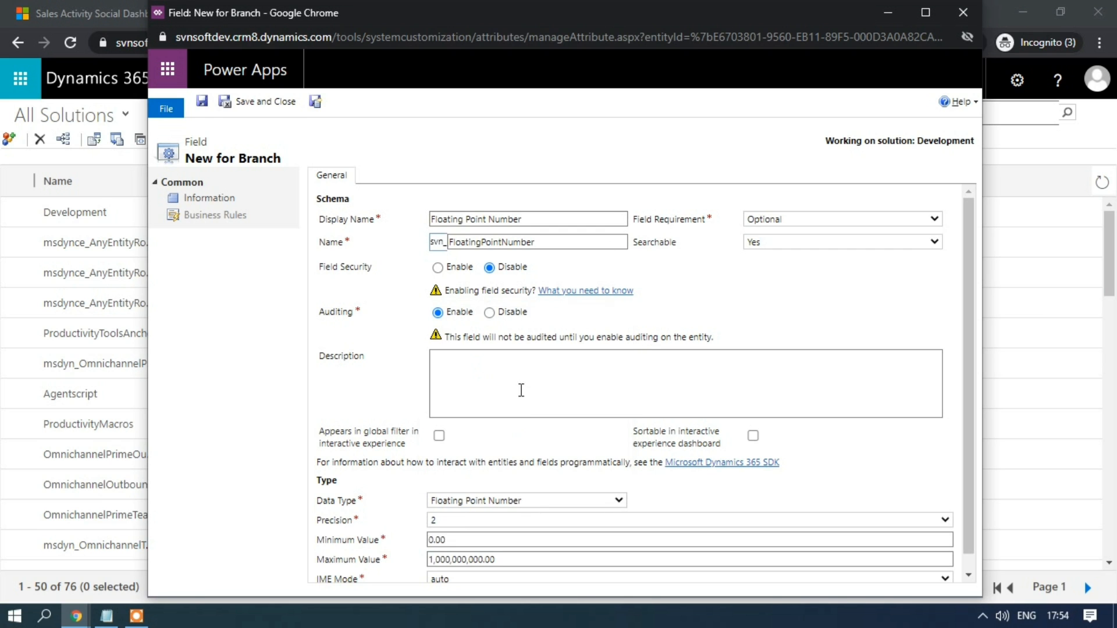
Step: Set the precision of the Floating Point Number field to 5 and highlight the decimals of its minimum value
{"action": "scroll", "coordinate": [515, 498], "scroll_direction": "down", "scroll_amount": 1}
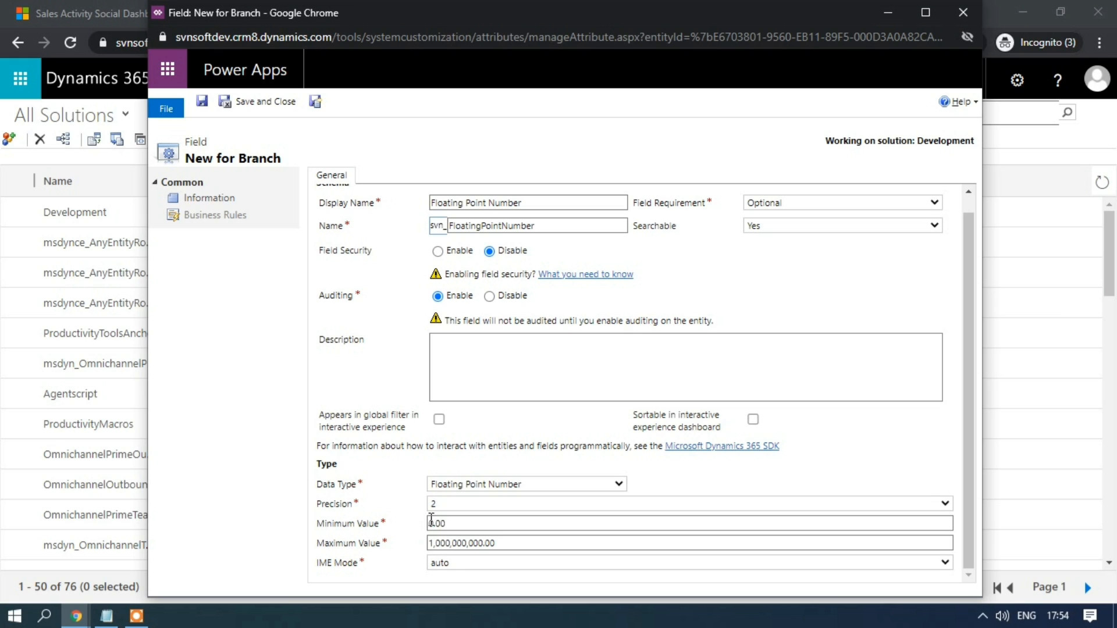
{"action": "left_click", "coordinate": [445, 504]}
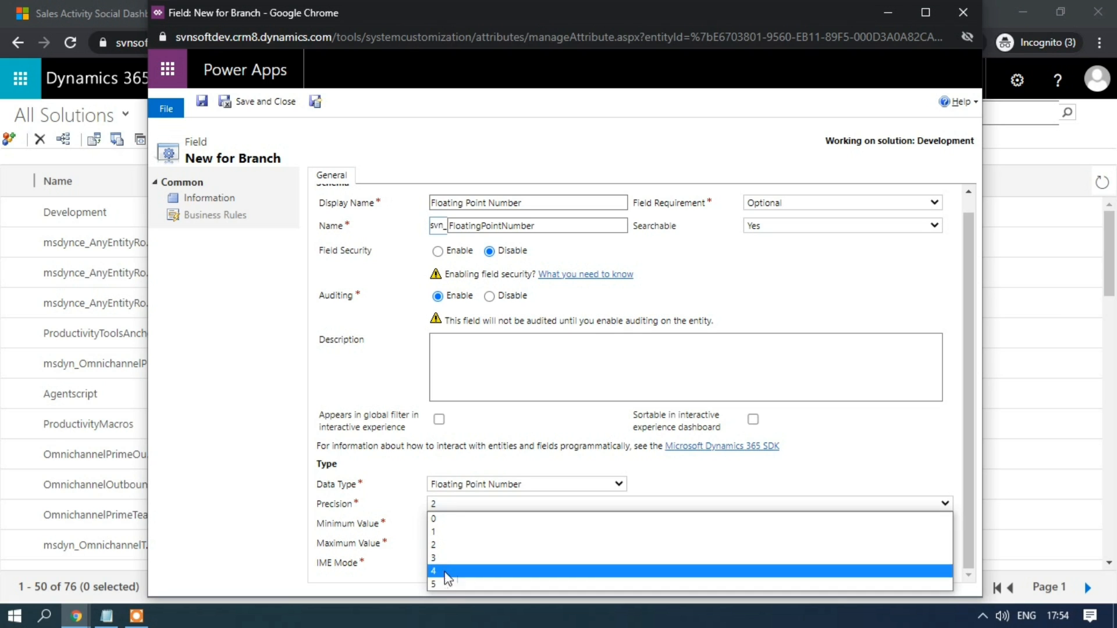
{"action": "left_click", "coordinate": [442, 583]}
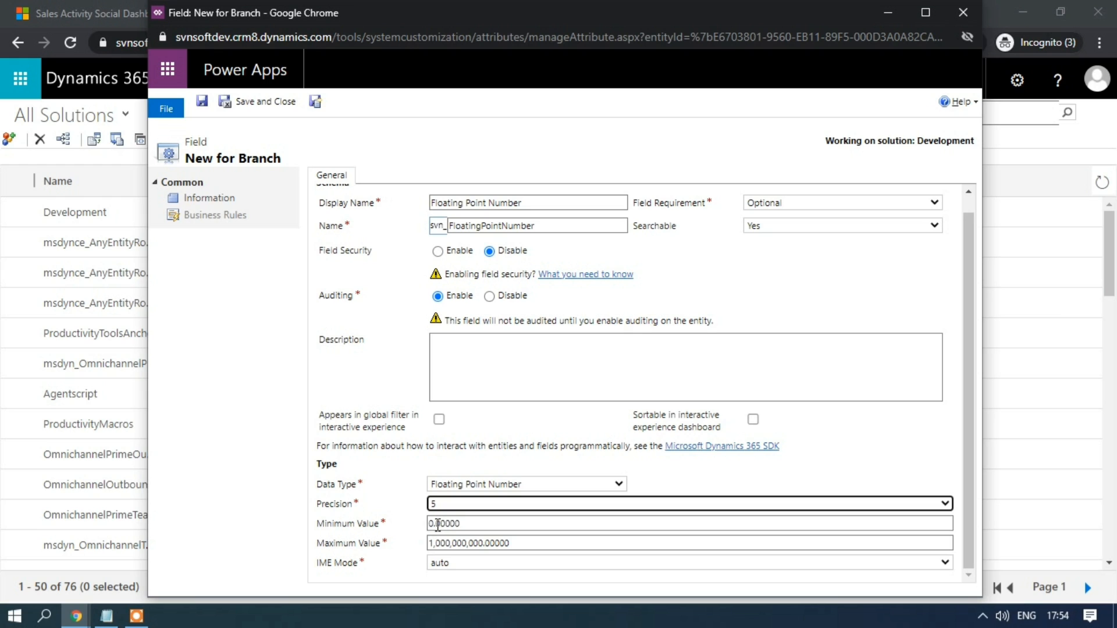
{"action": "left_click_drag", "start_coordinate": [438, 525], "coordinate": [463, 525]}
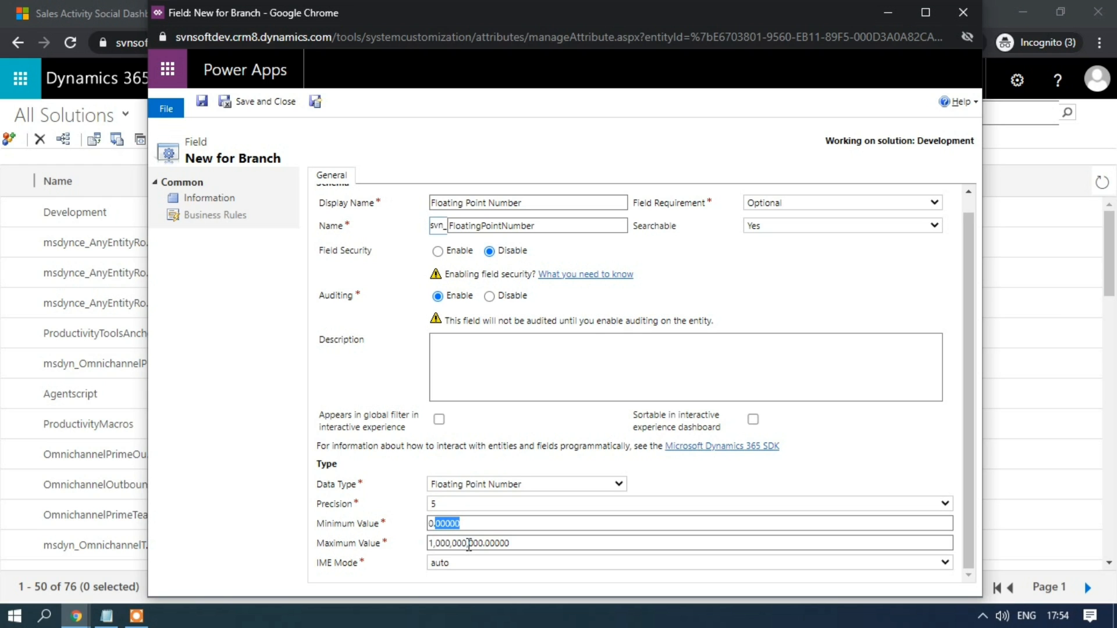
Step: Set the precision of the Floating Point Number field to 2 and save the field to start a new one
{"action": "left_click", "coordinate": [463, 501]}
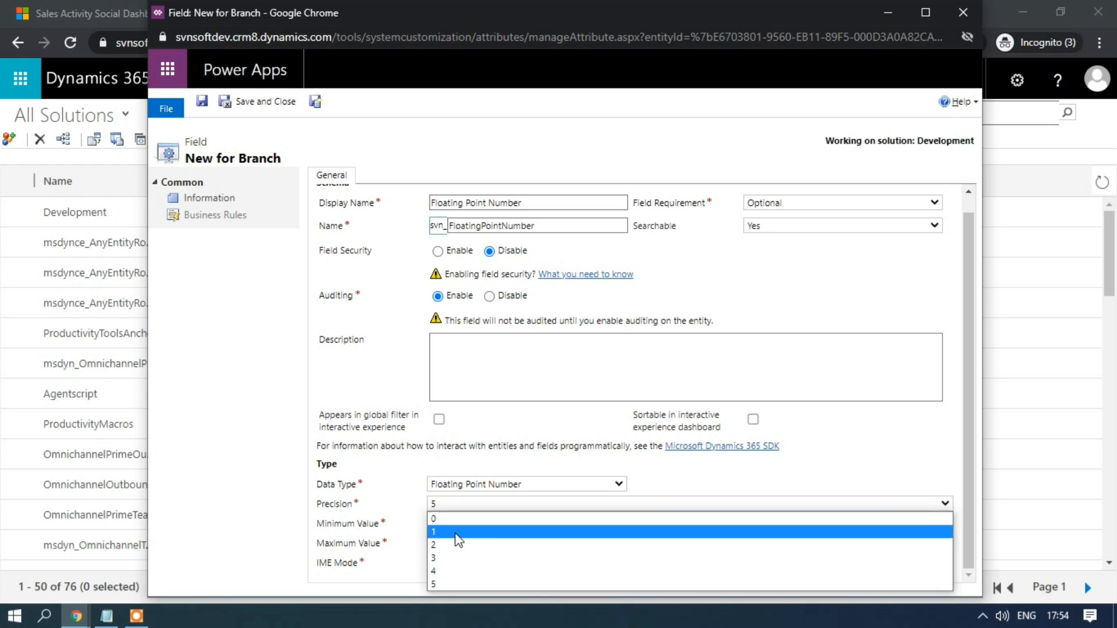
{"action": "left_click", "coordinate": [451, 584]}
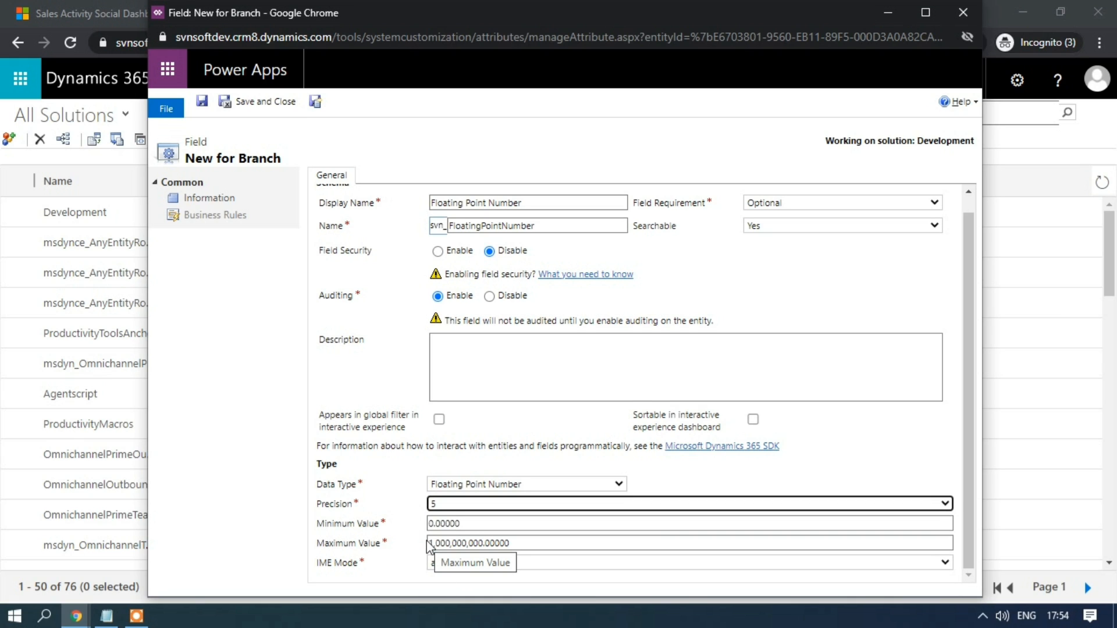
{"action": "left_click", "coordinate": [458, 511]}
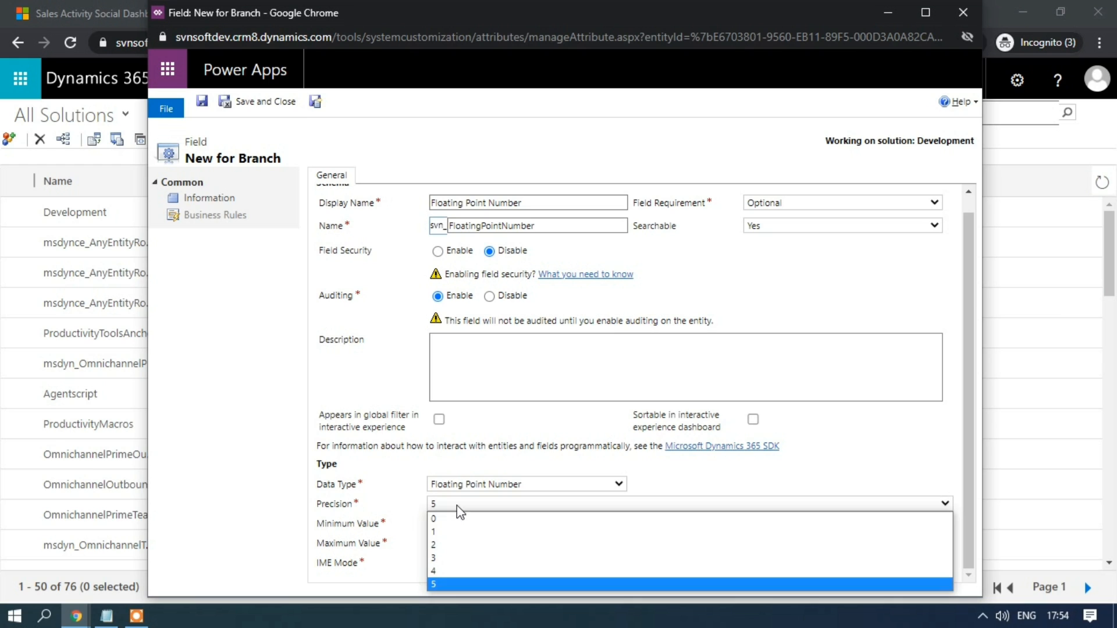
{"action": "left_click", "coordinate": [448, 544]}
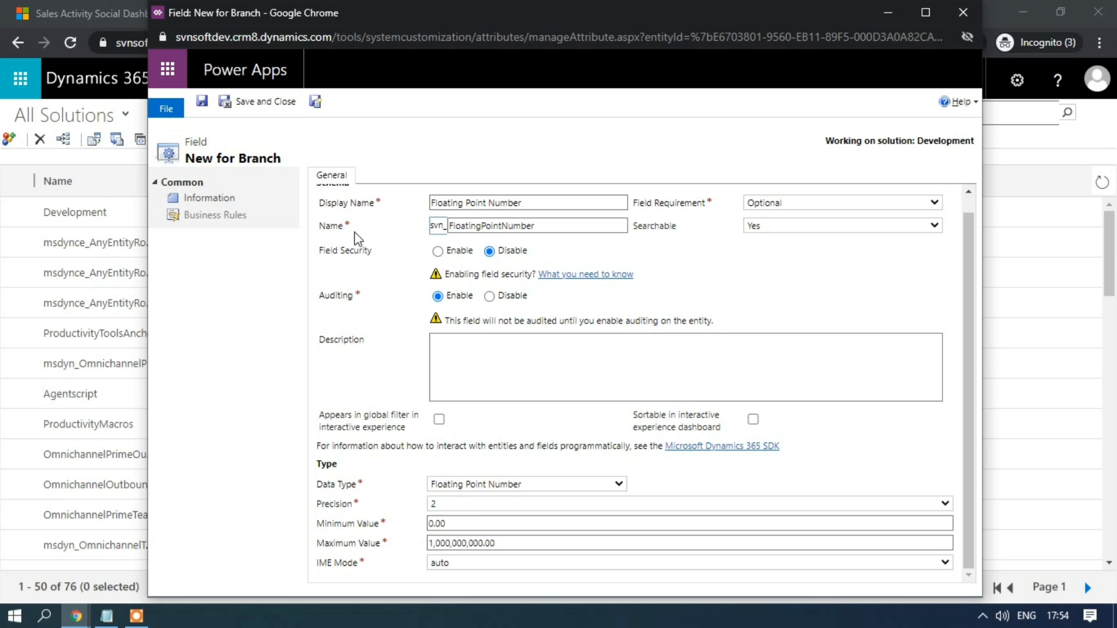
{"action": "left_click", "coordinate": [315, 102]}
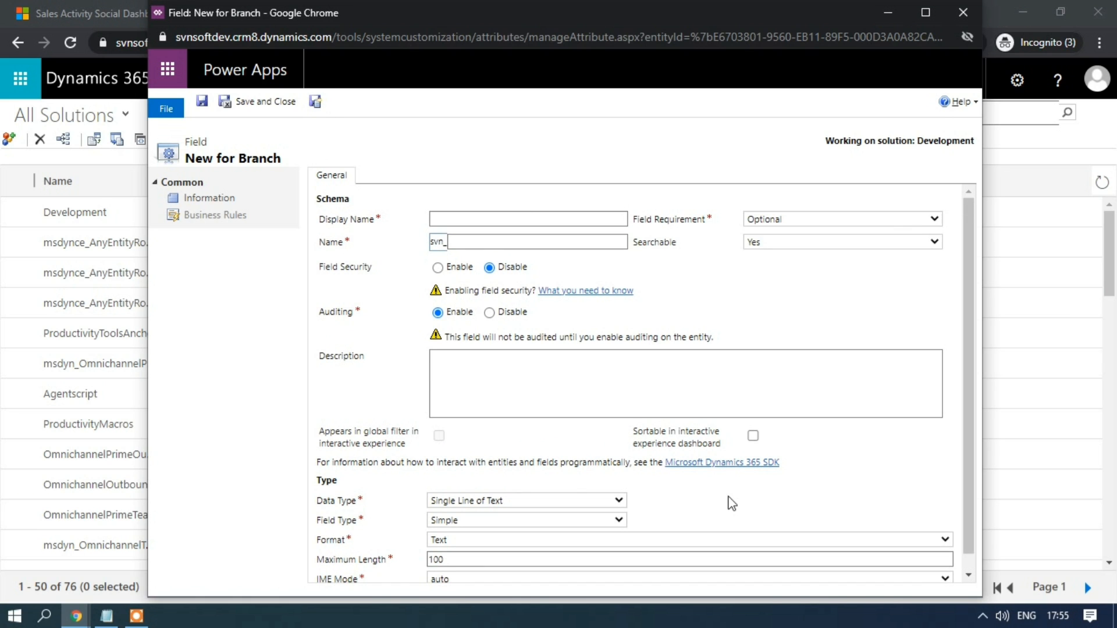
Step: Enter the display name "Decimal Number" for the new field and set its data type to Decimal Number
{"action": "left_click", "coordinate": [528, 218]}
{"action": "type", "text": "D"}
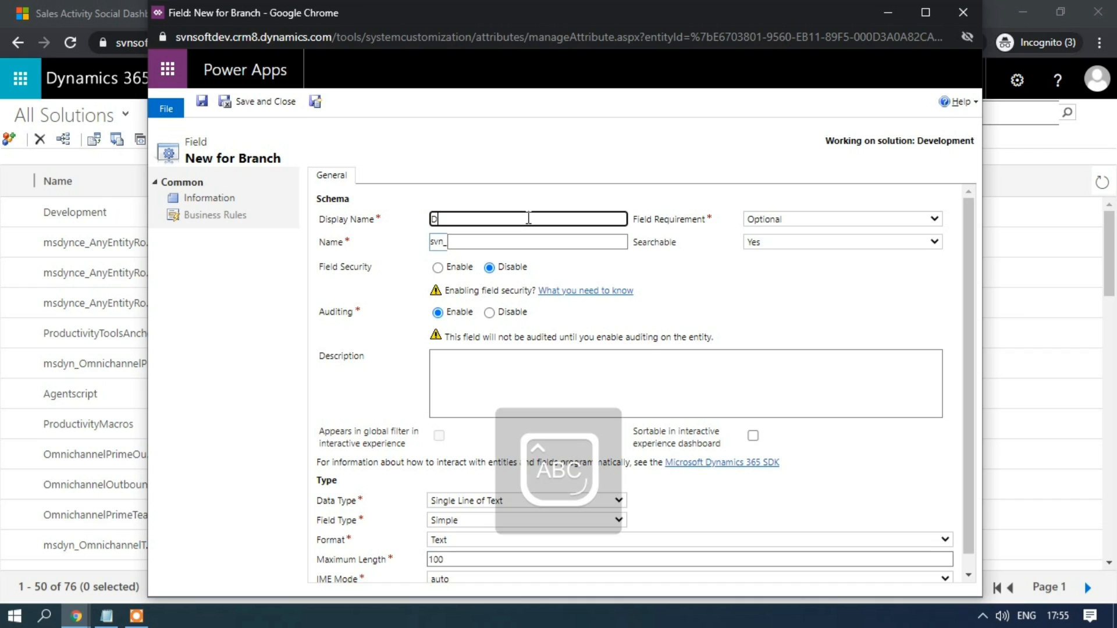
{"action": "type", "text": "ecimal Number"}
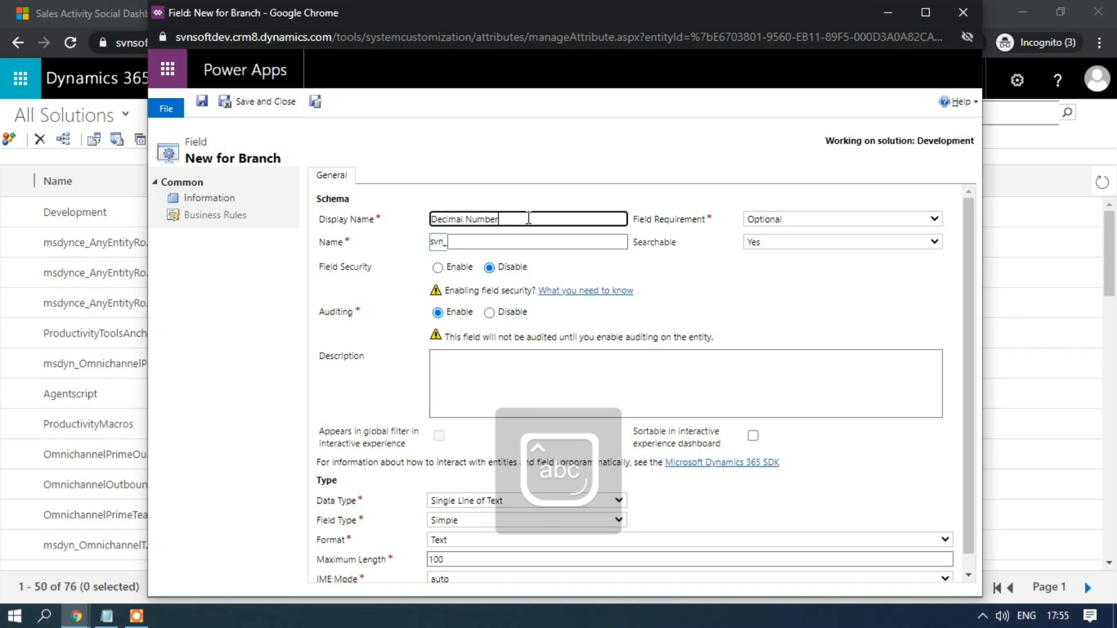
{"action": "left_click", "coordinate": [675, 274]}
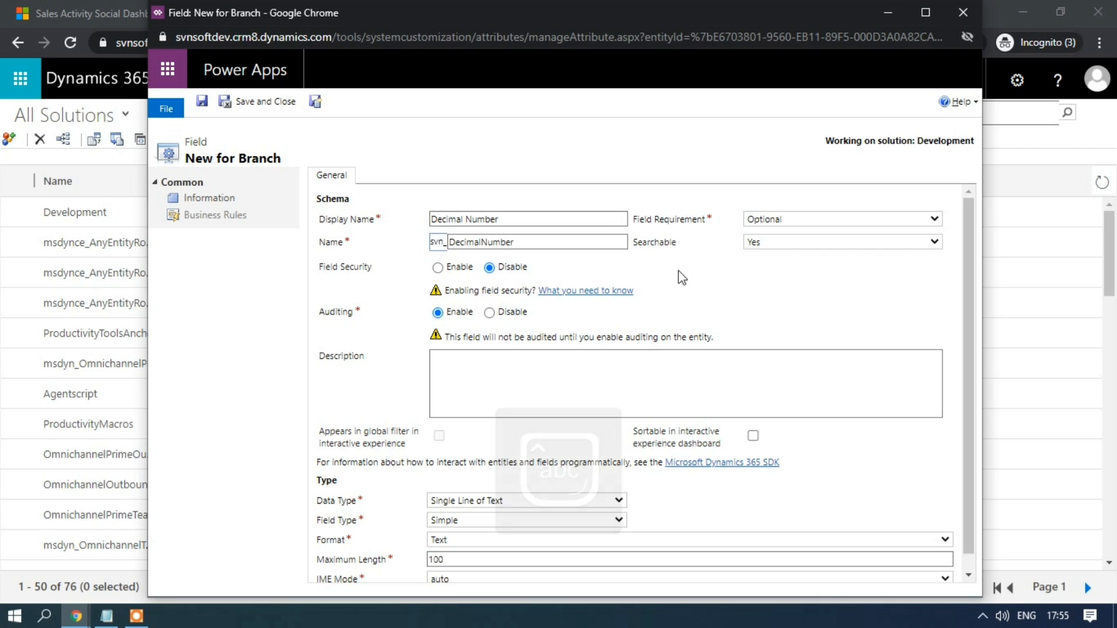
{"action": "left_click", "coordinate": [547, 501]}
{"action": "left_click", "coordinate": [527, 404]}
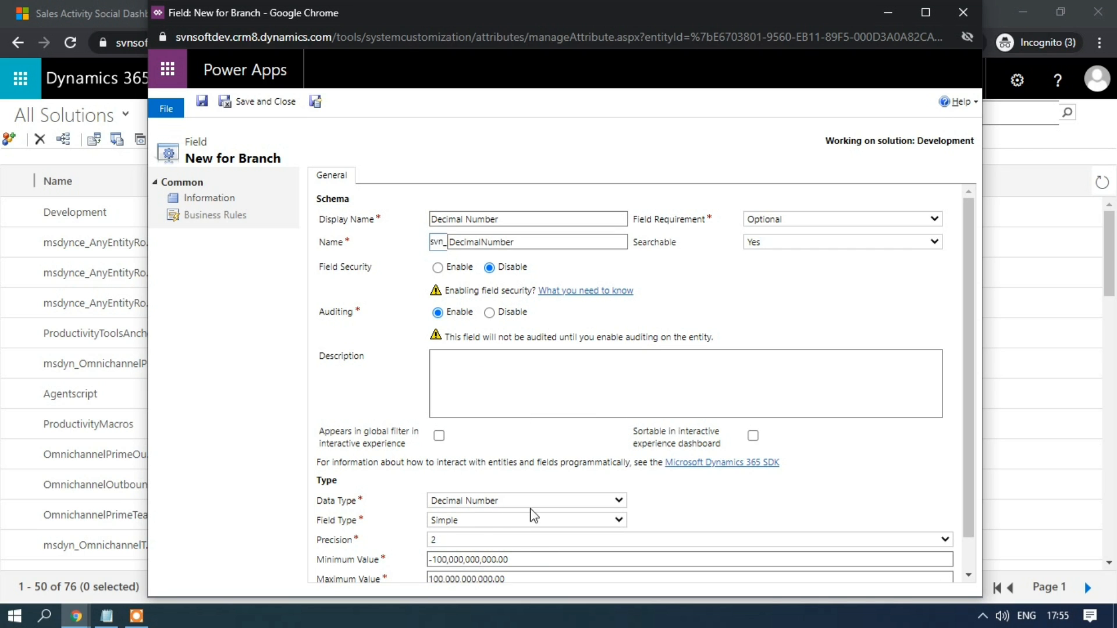
Step: Check the precision options of the Decimal Number field and set its minimum value to 0
{"action": "left_click", "coordinate": [482, 540]}
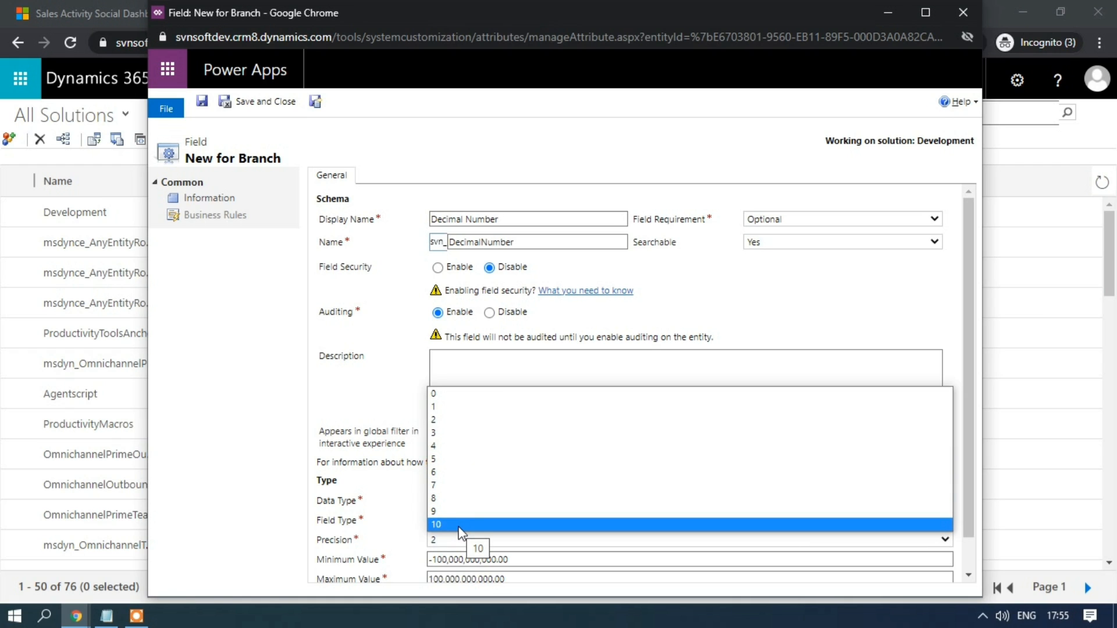
{"action": "left_click", "coordinate": [390, 531]}
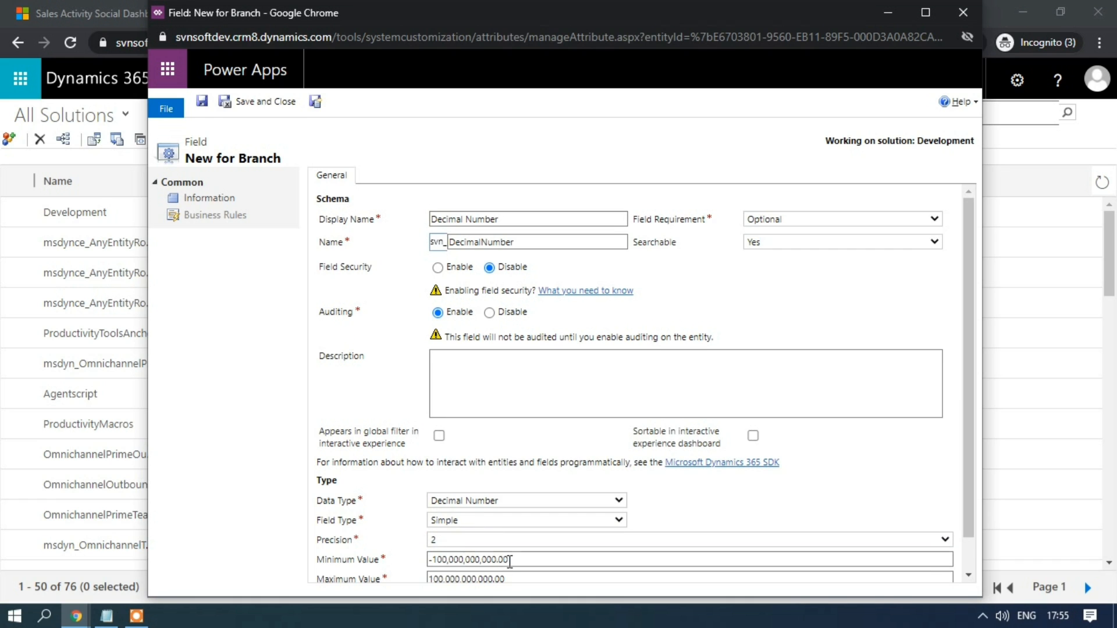
{"action": "scroll", "coordinate": [510, 562], "scroll_direction": "down", "scroll_amount": 1}
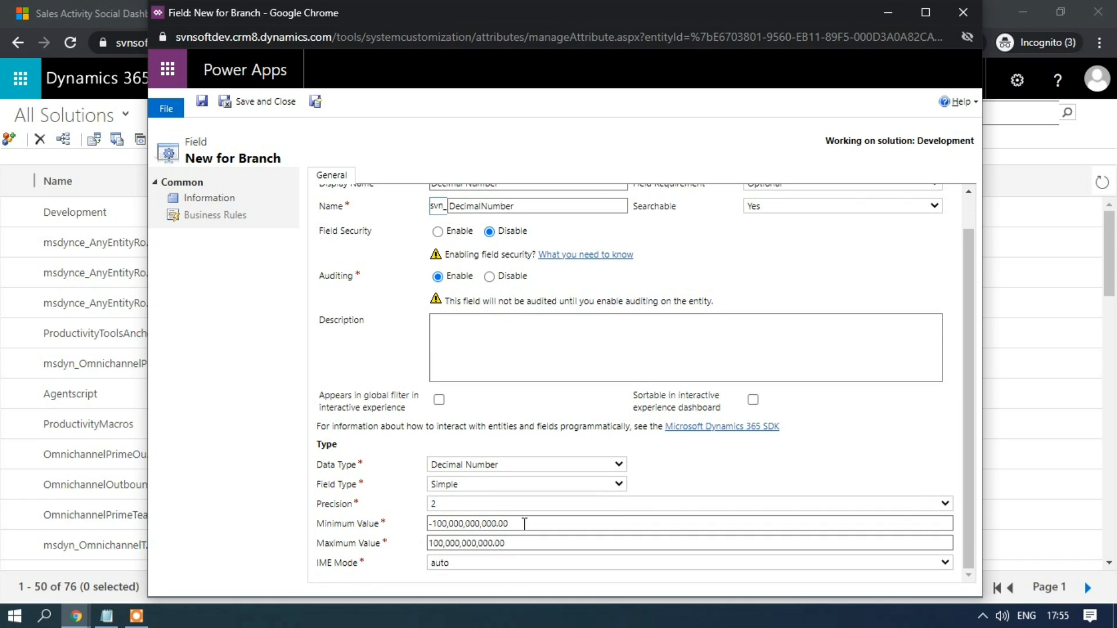
{"action": "key", "text": "BackSpace"}
{"action": "key", "text": "BackSpace"}
{"action": "key", "text": "BackSpace"}
{"action": "key", "text": "BackSpace"}
{"action": "key", "text": "BackSpace"}
{"action": "key", "text": "BackSpace"}
{"action": "key", "text": "BackSpace"}
{"action": "key", "text": "BackSpace"}
{"action": "key", "text": "BackSpace"}
{"action": "key", "text": "BackSpace"}
{"action": "key", "text": "BackSpace"}
{"action": "key", "text": "BackSpace"}
{"action": "key", "text": "BackSpace"}
{"action": "key", "text": "BackSpace"}
{"action": "key", "text": "BackSpace"}
{"action": "key", "text": "BackSpace"}
{"action": "key", "text": "BackSpace"}
{"action": "key", "text": "BackSpace"}
{"action": "type", "text": "0"}
Step: Set the maximum value of the Decimal Number field to 100 and save the field to start a new one
{"action": "left_click", "coordinate": [581, 551]}
{"action": "key", "text": "BackSpace"}
{"action": "key", "text": "BackSpace"}
{"action": "key", "text": "BackSpace"}
{"action": "key", "text": "BackSpace"}
{"action": "key", "text": "BackSpace"}
{"action": "key", "text": "BackSpace"}
{"action": "key", "text": "BackSpace"}
{"action": "key", "text": "BackSpace"}
{"action": "key", "text": "BackSpace"}
{"action": "key", "text": "BackSpace"}
{"action": "key", "text": "BackSpace"}
{"action": "key", "text": "BackSpace"}
{"action": "key", "text": "BackSpace"}
{"action": "key", "text": "BackSpace"}
{"action": "key", "text": "BackSpace"}
{"action": "key", "text": "BackSpace"}
{"action": "key", "text": "BackSpace"}
{"action": "type", "text": "100"}
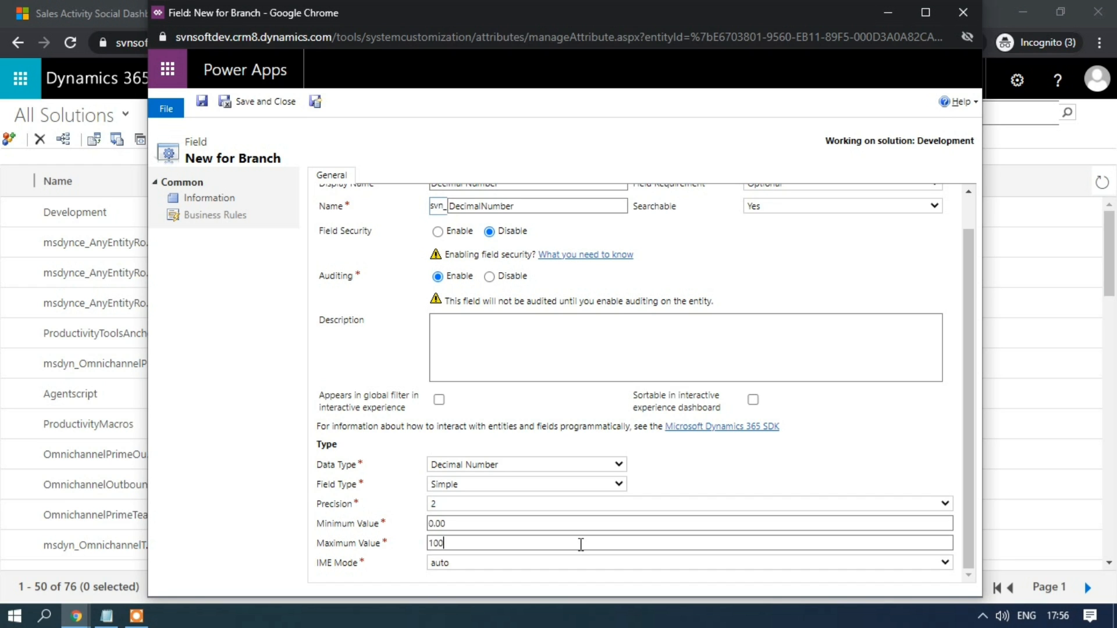
{"action": "left_click", "coordinate": [671, 493]}
{"action": "scroll", "coordinate": [566, 349], "scroll_direction": "up", "scroll_amount": 1}
{"action": "left_click", "coordinate": [314, 102]}
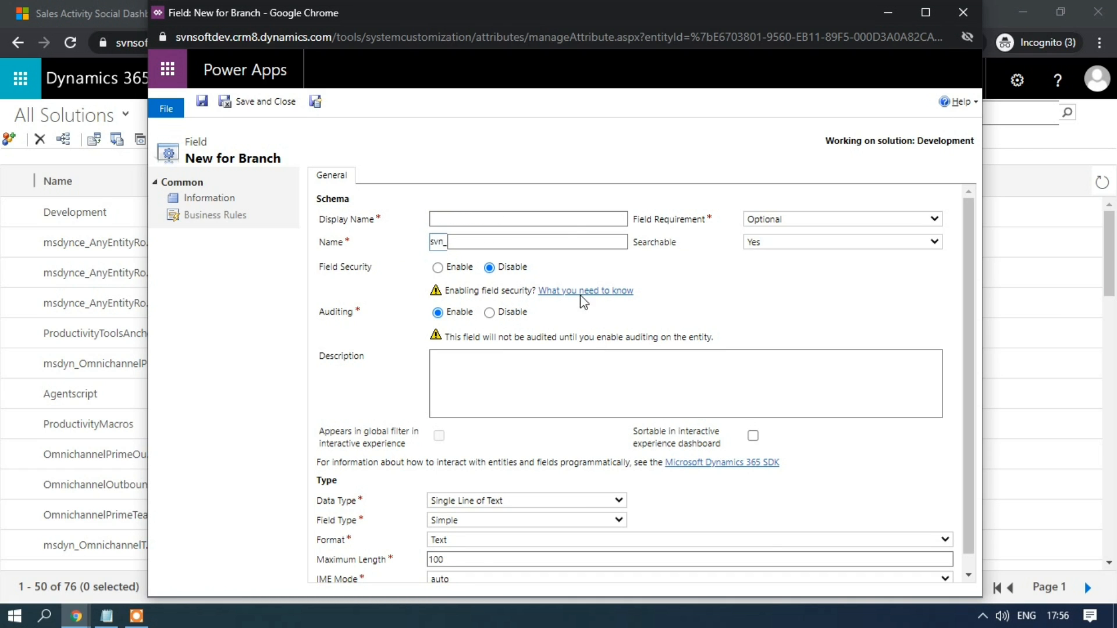
Step: Enter the display name "Amount" for the new field and set its data type to Currency
{"action": "left_click", "coordinate": [564, 220]}
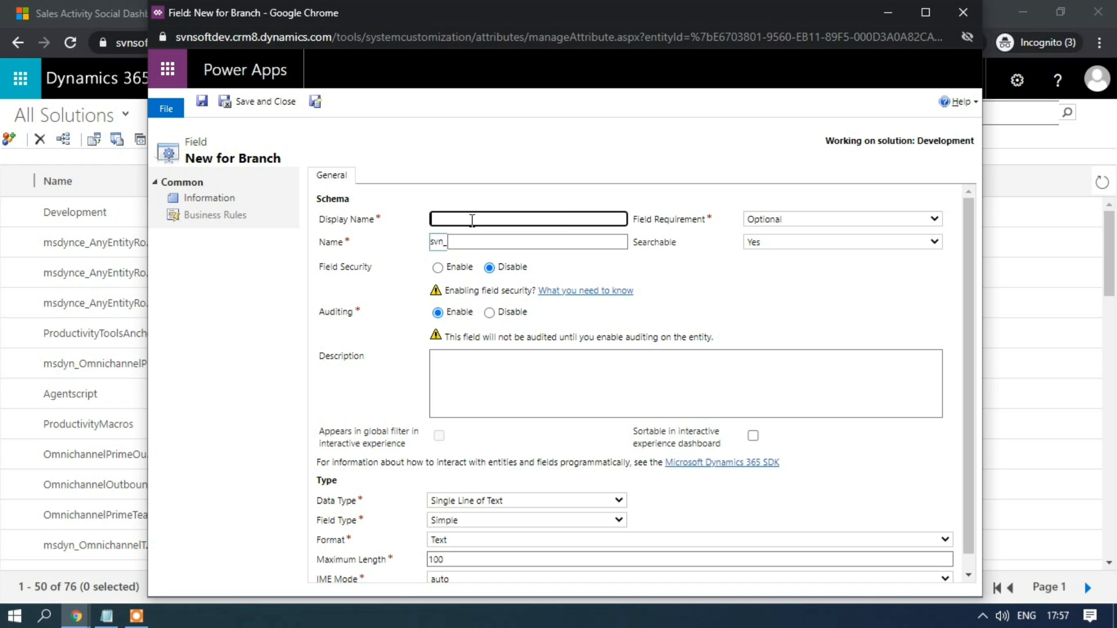
{"action": "type", "text": "Am"}
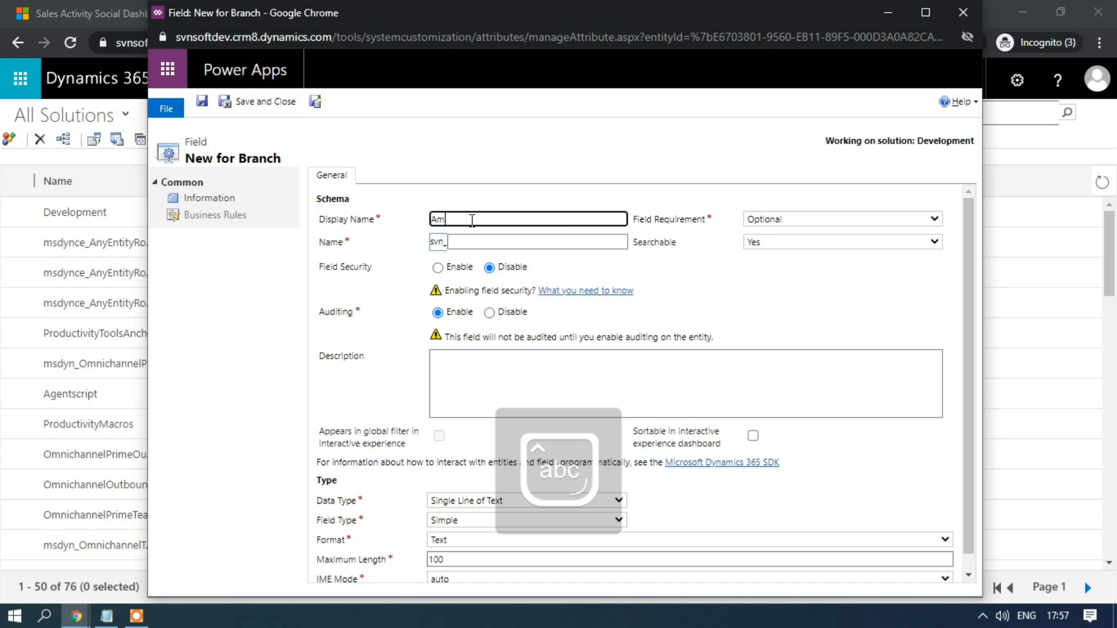
{"action": "type", "text": "ount"}
{"action": "left_click", "coordinate": [663, 269]}
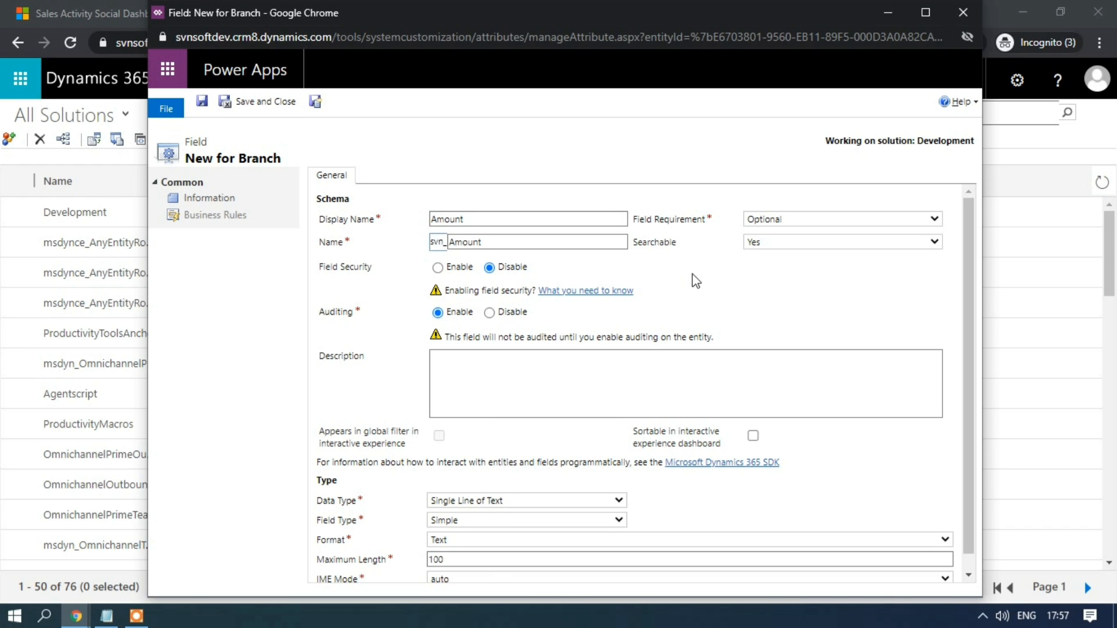
{"action": "left_click", "coordinate": [504, 501]}
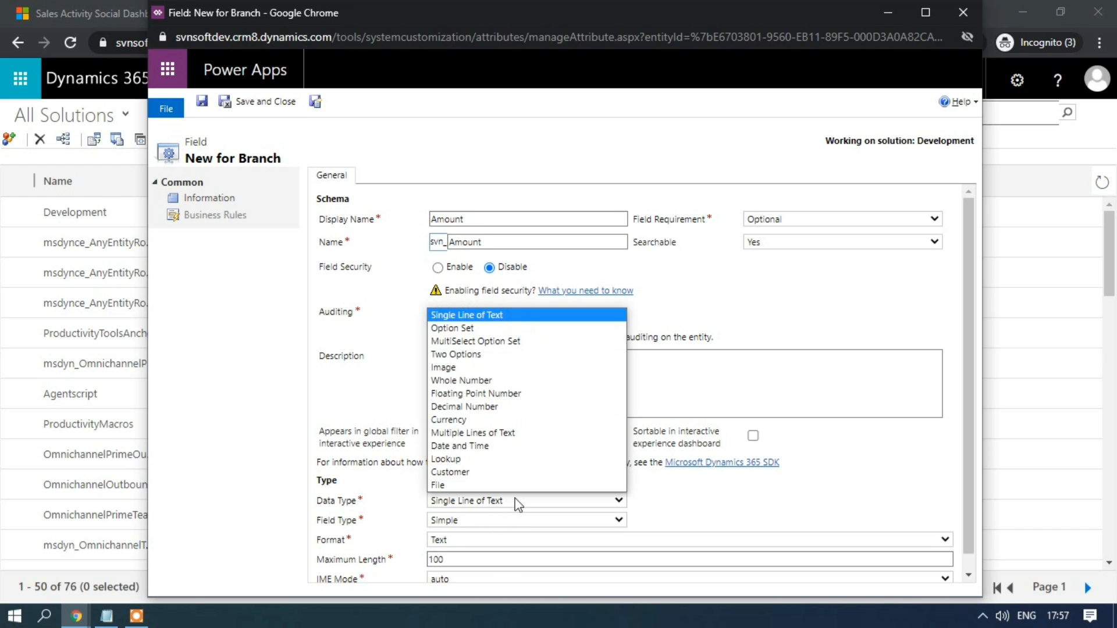
{"action": "left_click", "coordinate": [495, 422]}
Step: Set the precision of the Amount field to 2 and save the field to start a new one
{"action": "scroll", "coordinate": [498, 534], "scroll_direction": "down", "scroll_amount": 1}
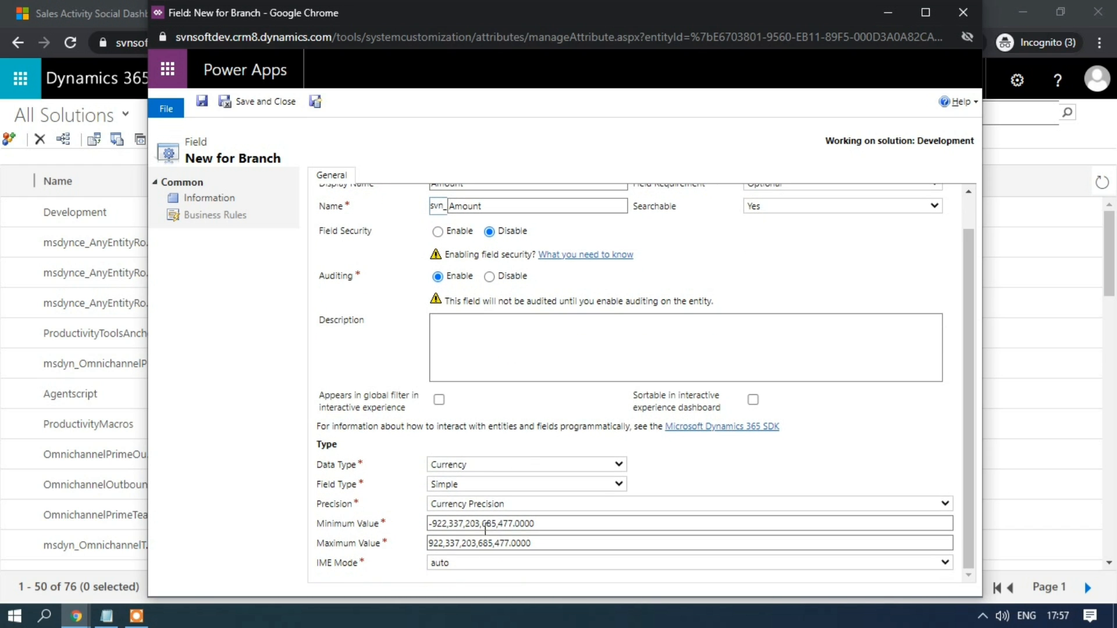
{"action": "left_click", "coordinate": [459, 505]}
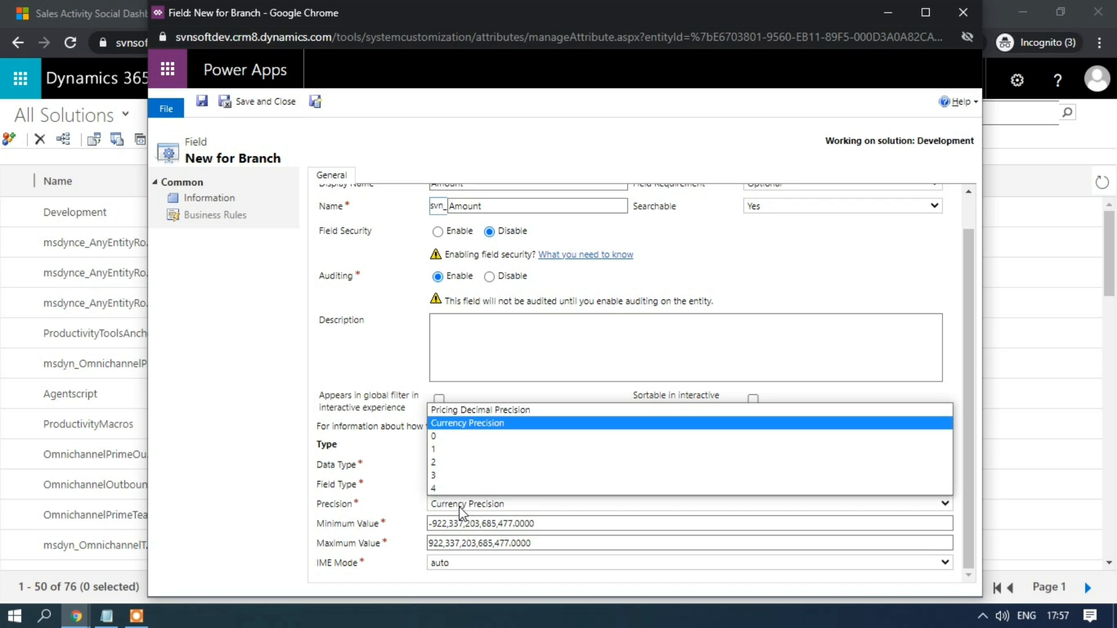
{"action": "left_click", "coordinate": [455, 462]}
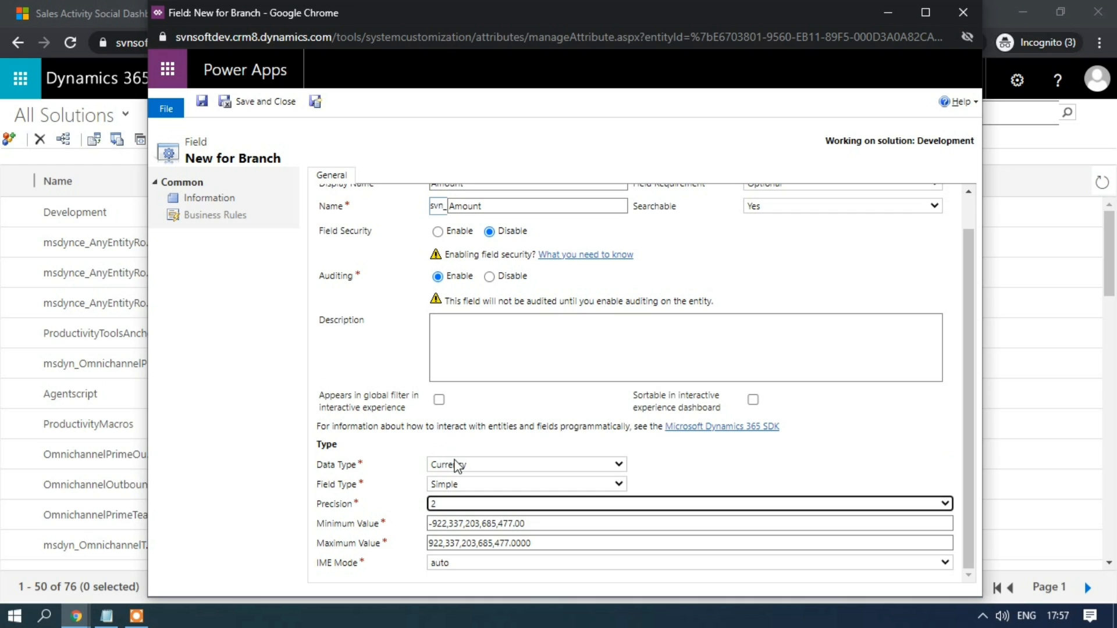
{"action": "left_click_drag", "start_coordinate": [531, 525], "coordinate": [503, 526]}
{"action": "left_click", "coordinate": [441, 527]}
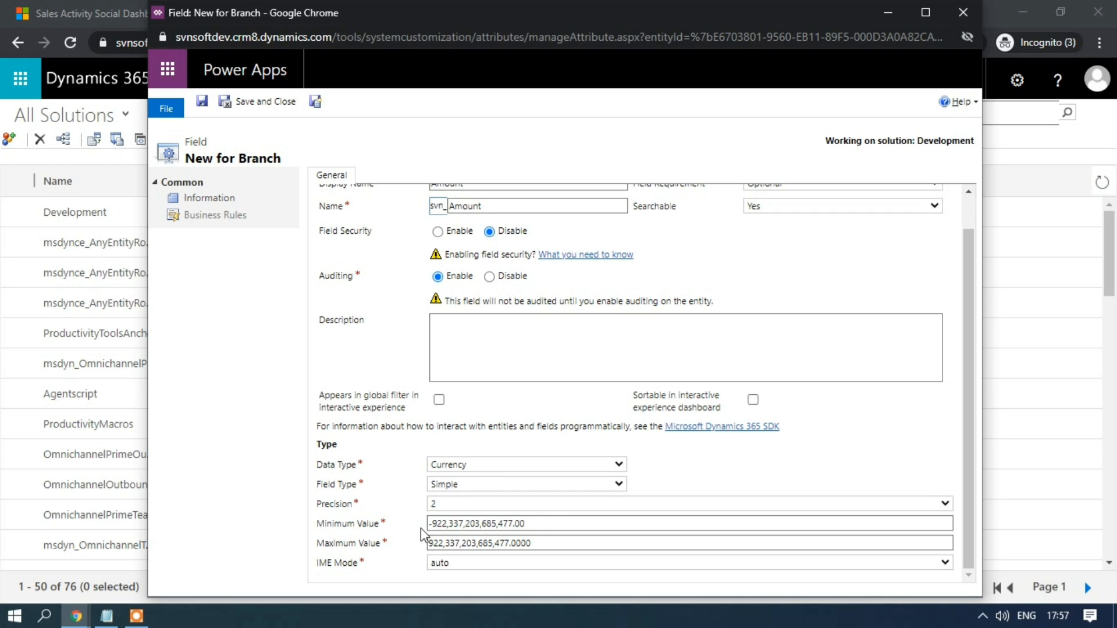
{"action": "double_click", "coordinate": [535, 524]}
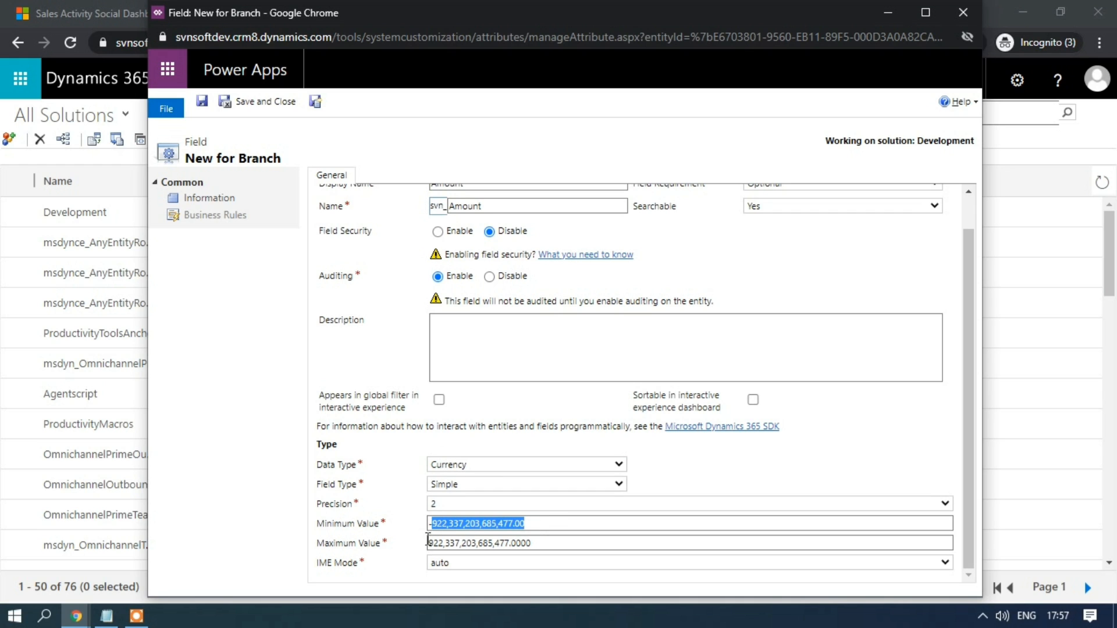
{"action": "scroll", "coordinate": [482, 535], "scroll_direction": "up", "scroll_amount": 2}
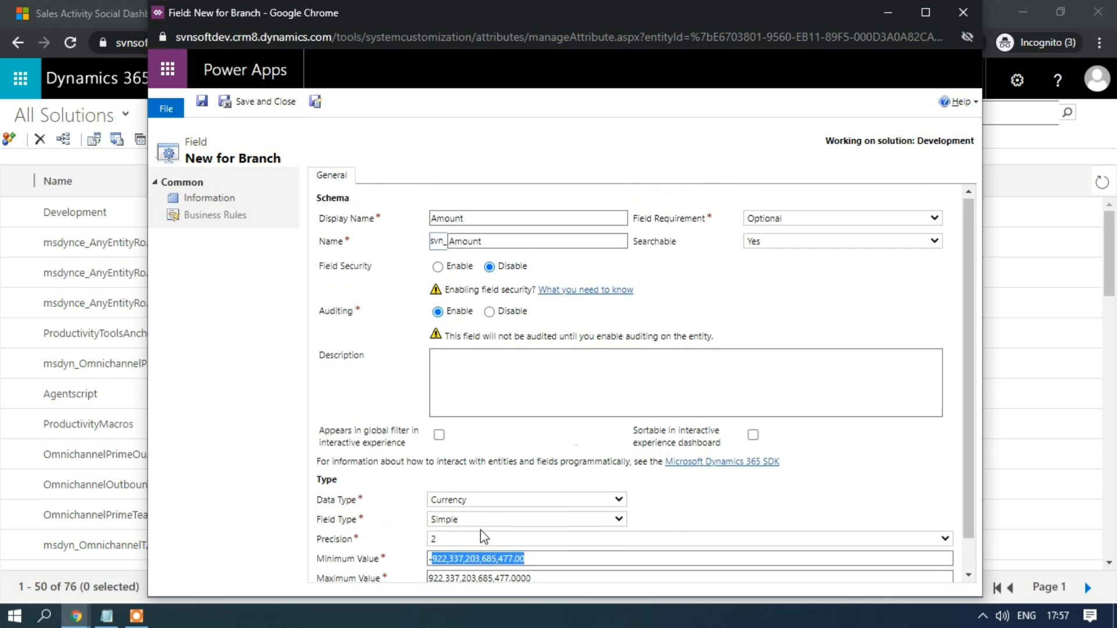
{"action": "left_click", "coordinate": [313, 103]}
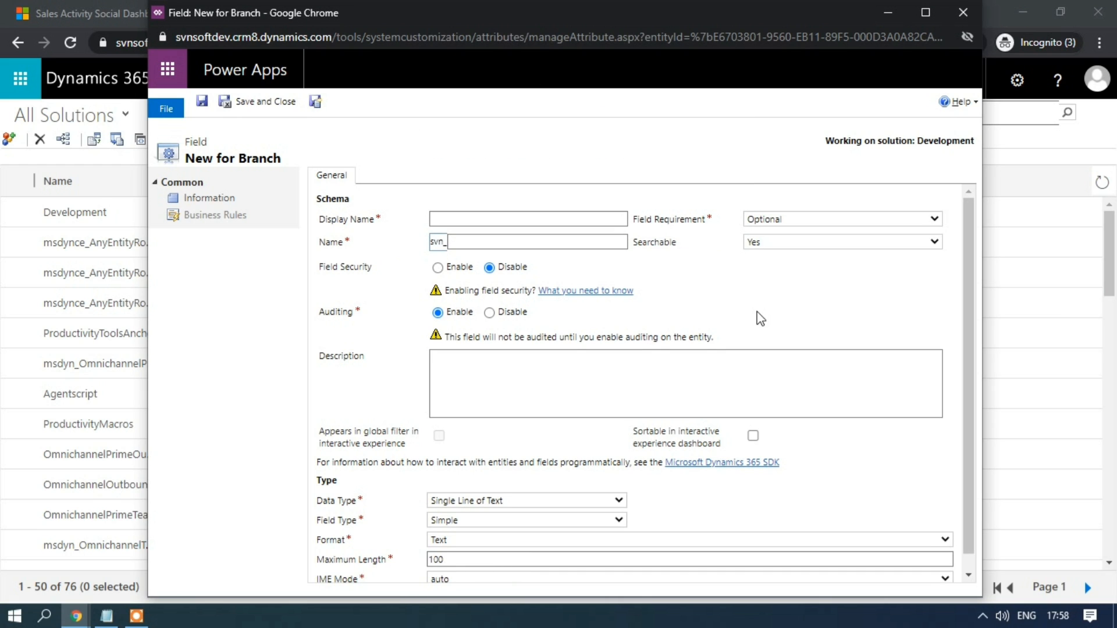
Step: Create a field named "Description" with the data type Multiple Lines of Text and save it to start a new one
{"action": "left_click", "coordinate": [605, 220]}
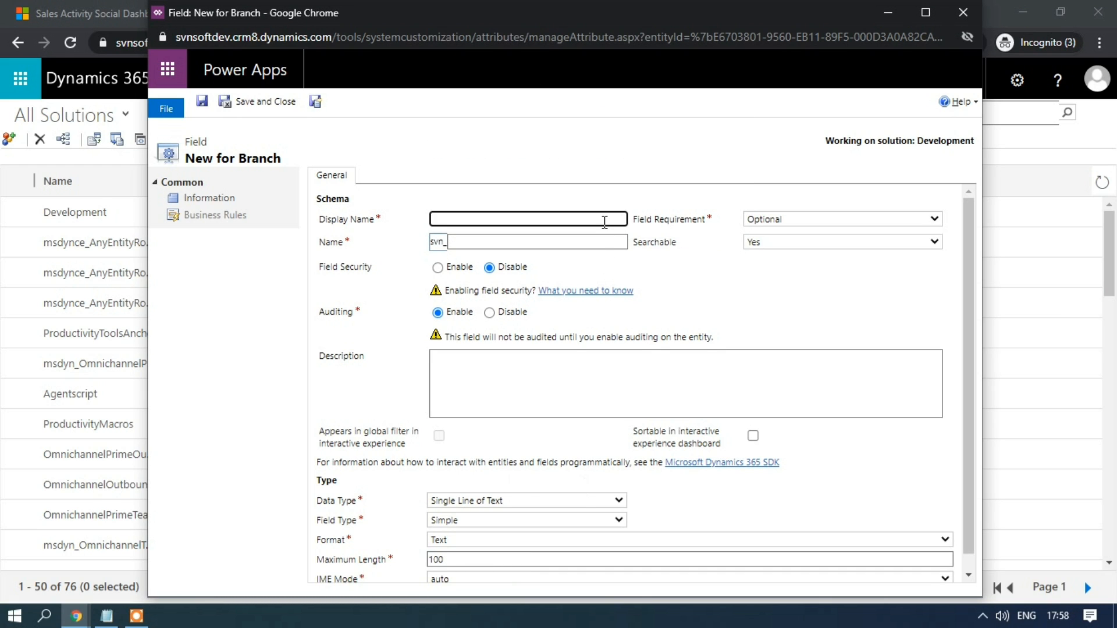
{"action": "key", "text": "Caps_Lock"}
{"action": "type", "text": "D"}
{"action": "key", "text": "Caps_Lock"}
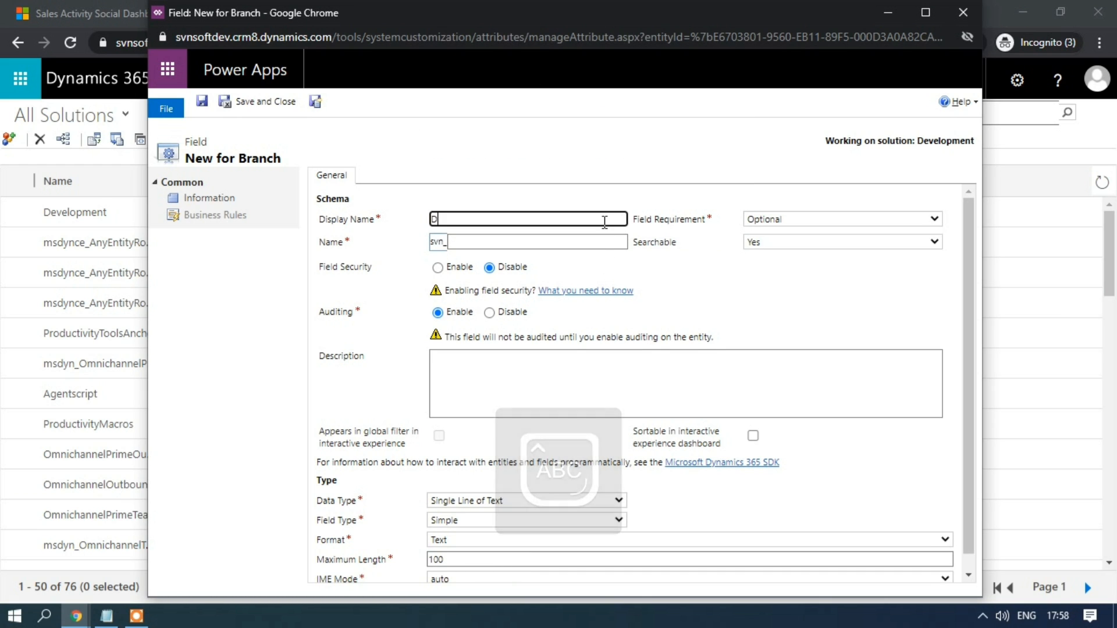
{"action": "type", "text": "escription"}
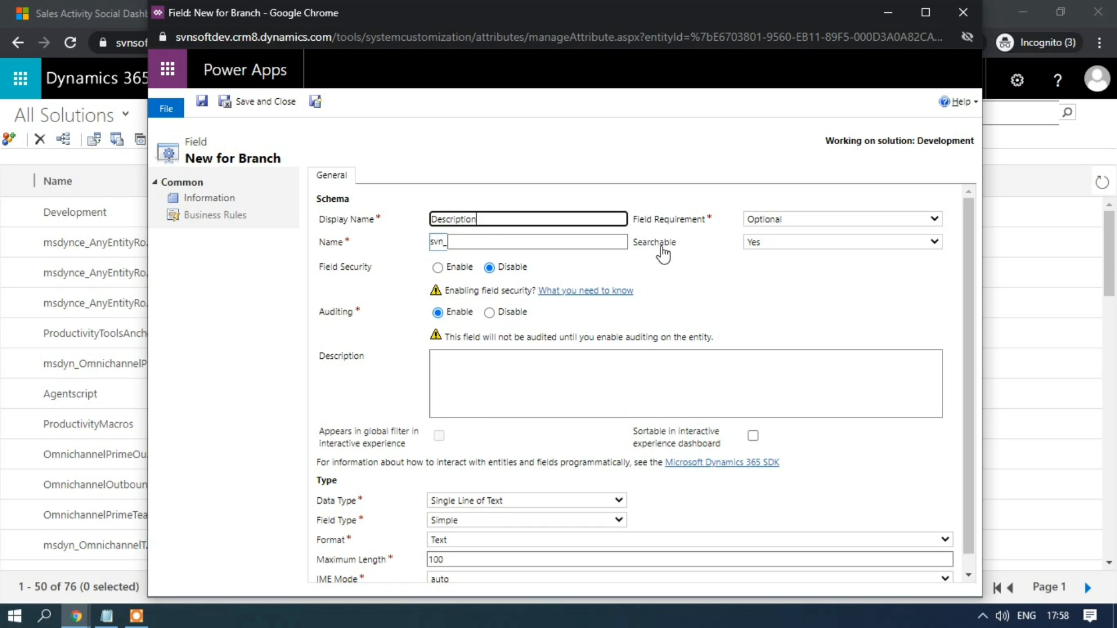
{"action": "left_click", "coordinate": [679, 289]}
{"action": "left_click", "coordinate": [468, 503]}
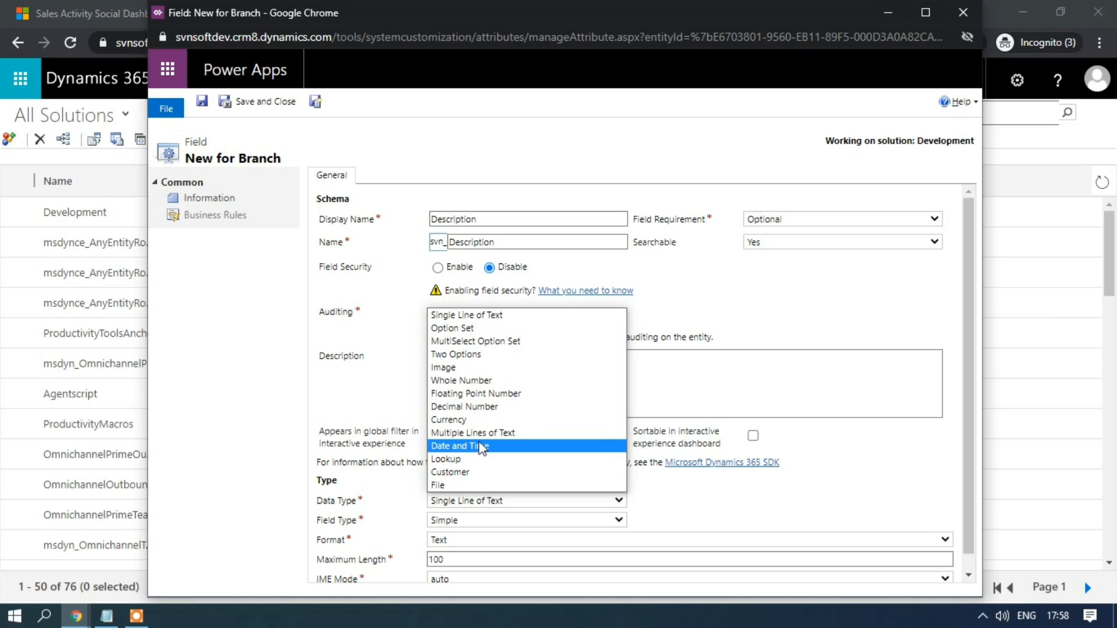
{"action": "left_click", "coordinate": [483, 434]}
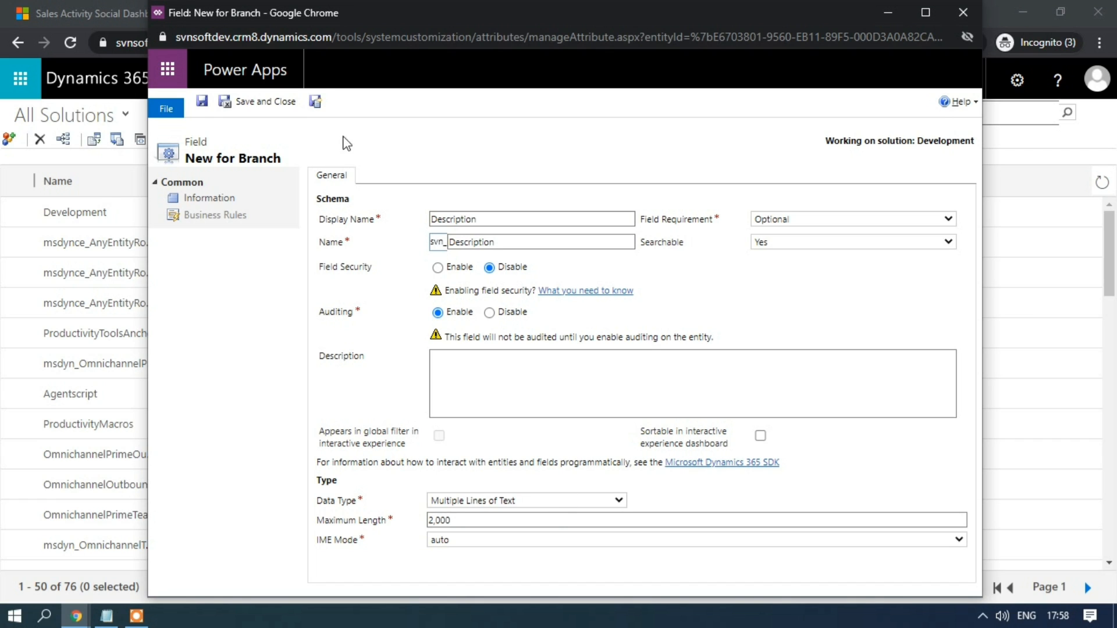
{"action": "left_click", "coordinate": [315, 101]}
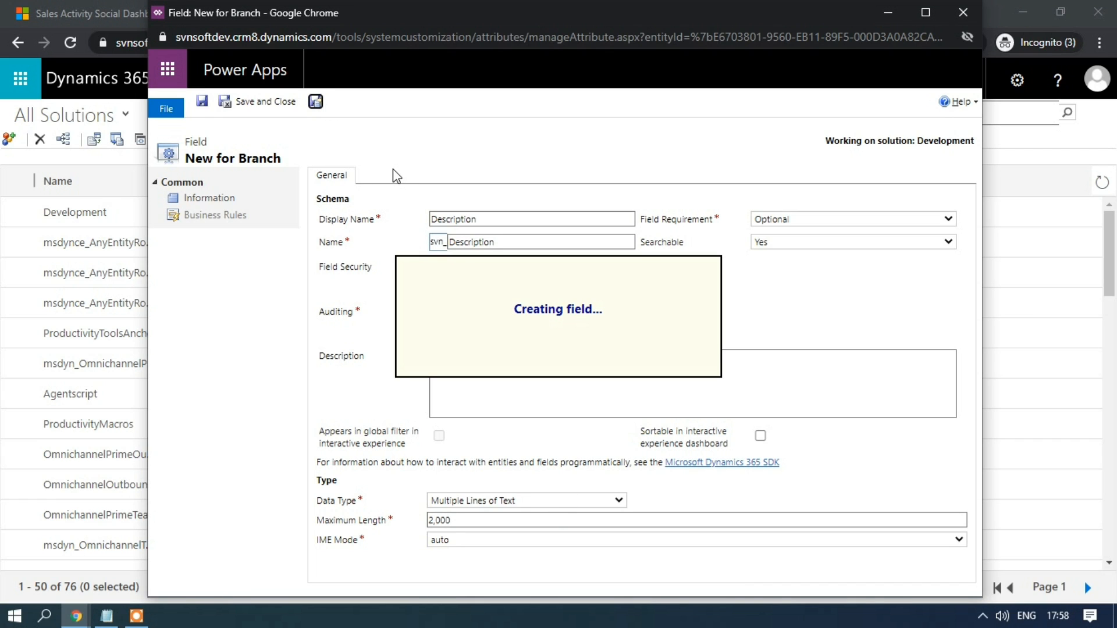
Step: Enter the display name "From Date" for the new field and set its data type to Date and Time
{"action": "left_click", "coordinate": [510, 218]}
{"action": "key", "text": "Caps_Lock"}
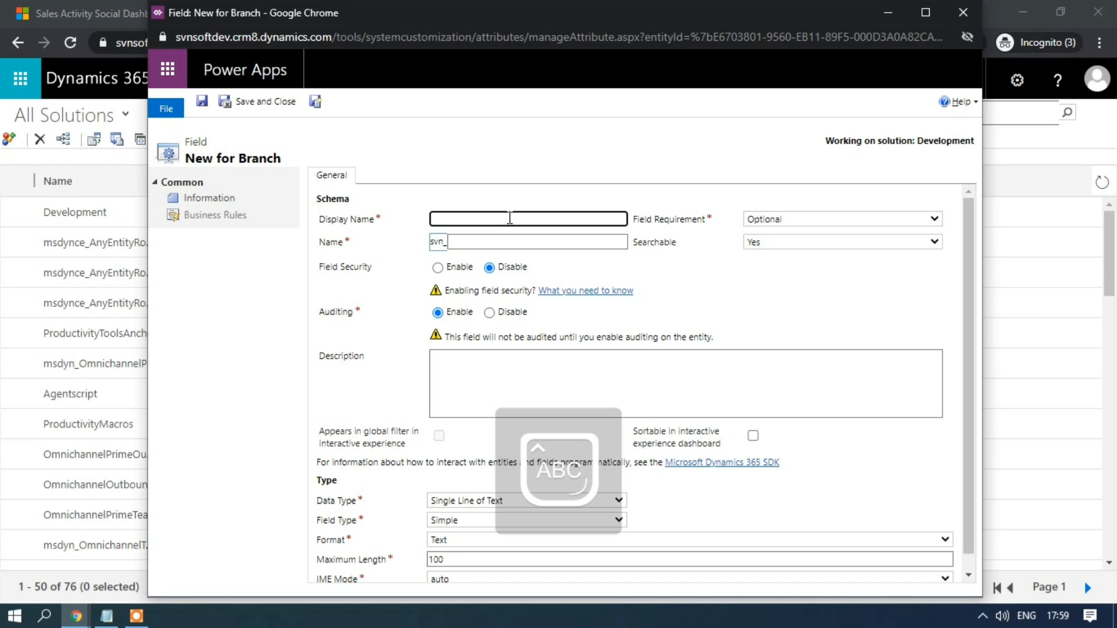
{"action": "type", "text": "From D"}
{"action": "key", "text": "Caps_Lock"}
{"action": "type", "text": "ate"}
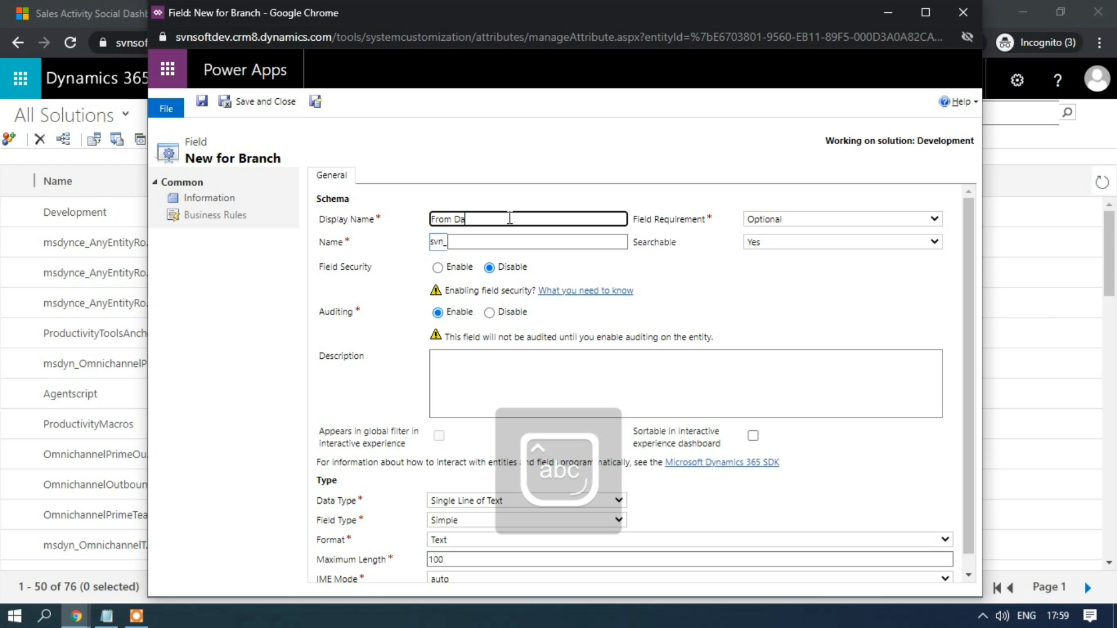
{"action": "left_click", "coordinate": [738, 285]}
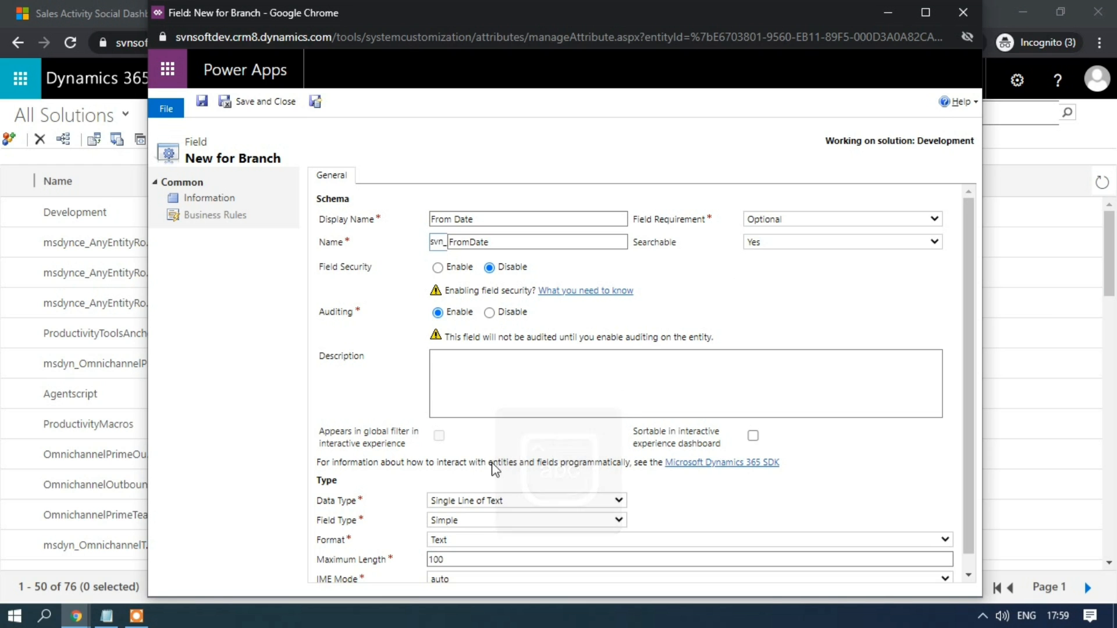
{"action": "left_click", "coordinate": [492, 499]}
{"action": "left_click", "coordinate": [489, 448]}
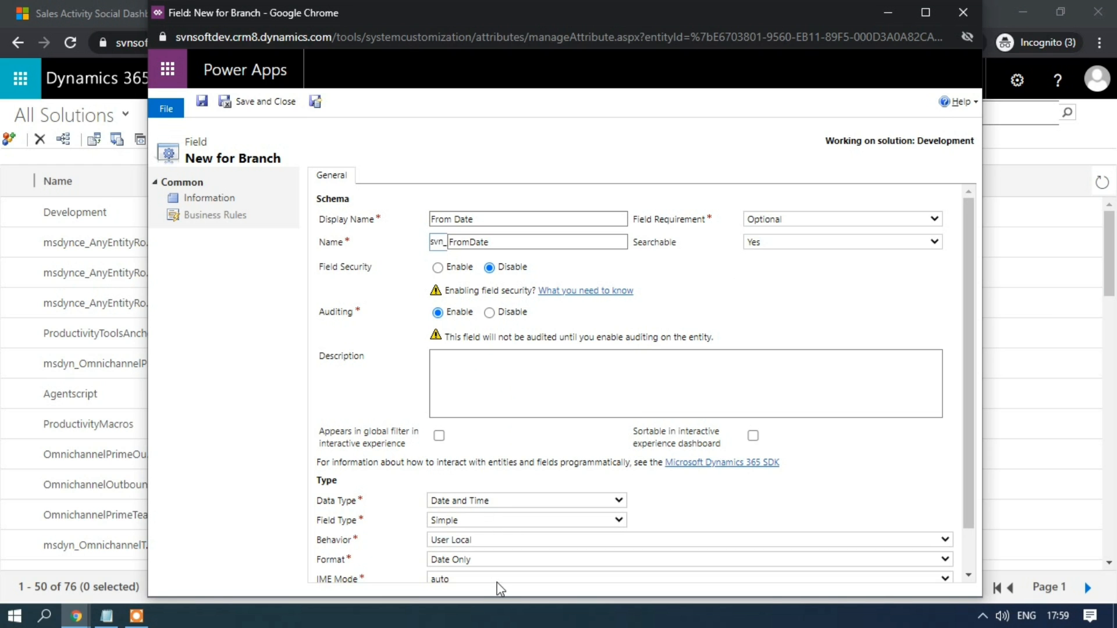
Step: Set the format of the From Date field to Date and Time and save the field to start a new one
{"action": "left_click", "coordinate": [495, 561]}
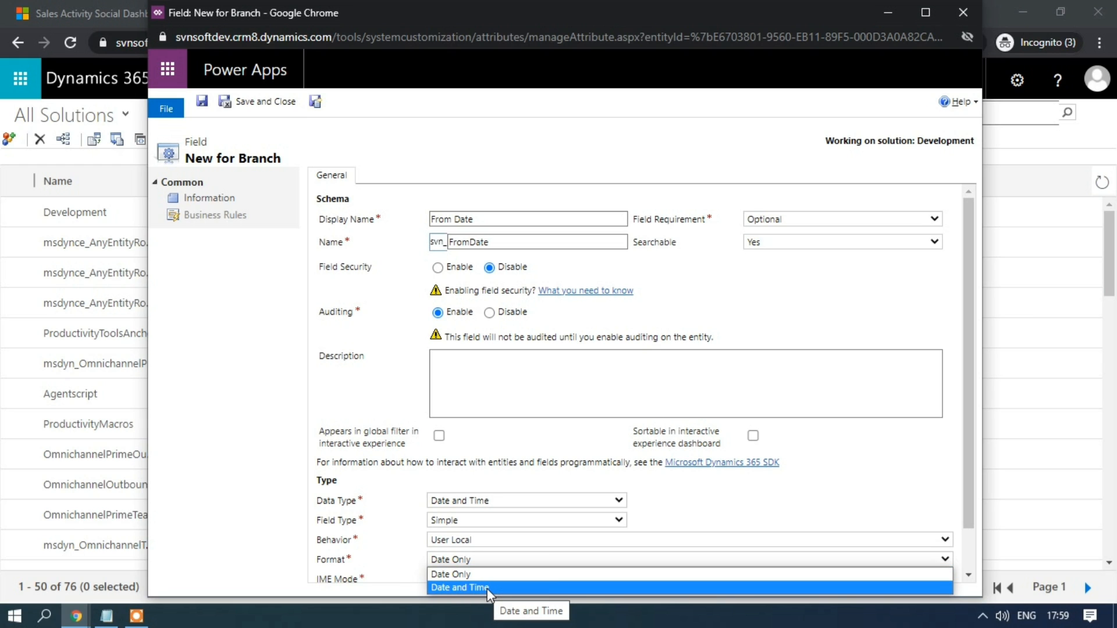
{"action": "left_click", "coordinate": [489, 588]}
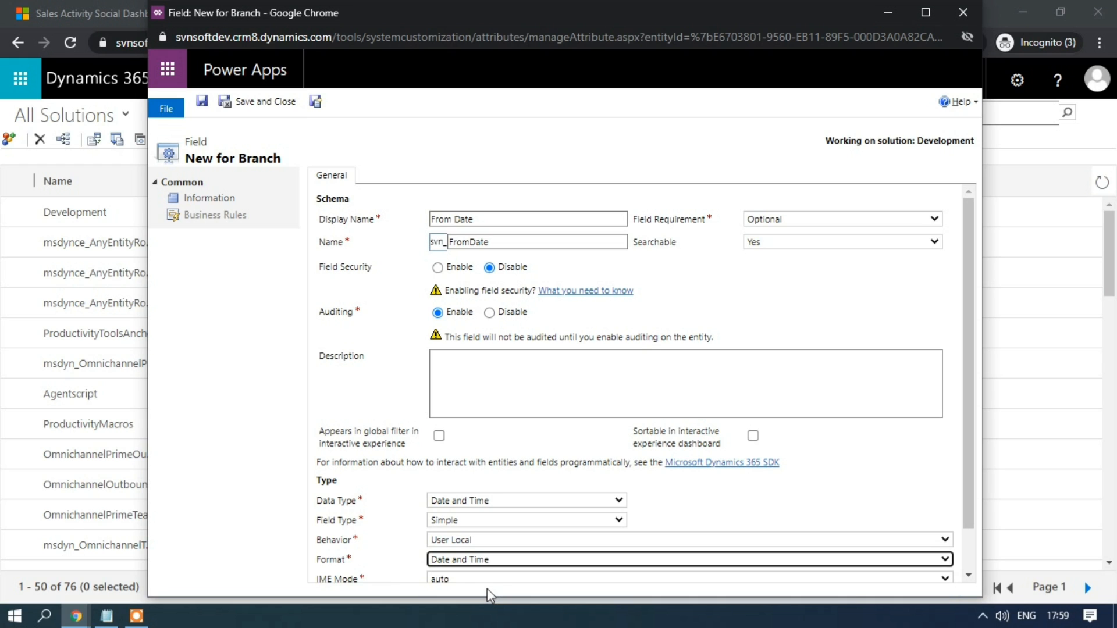
{"action": "left_click", "coordinate": [316, 102]}
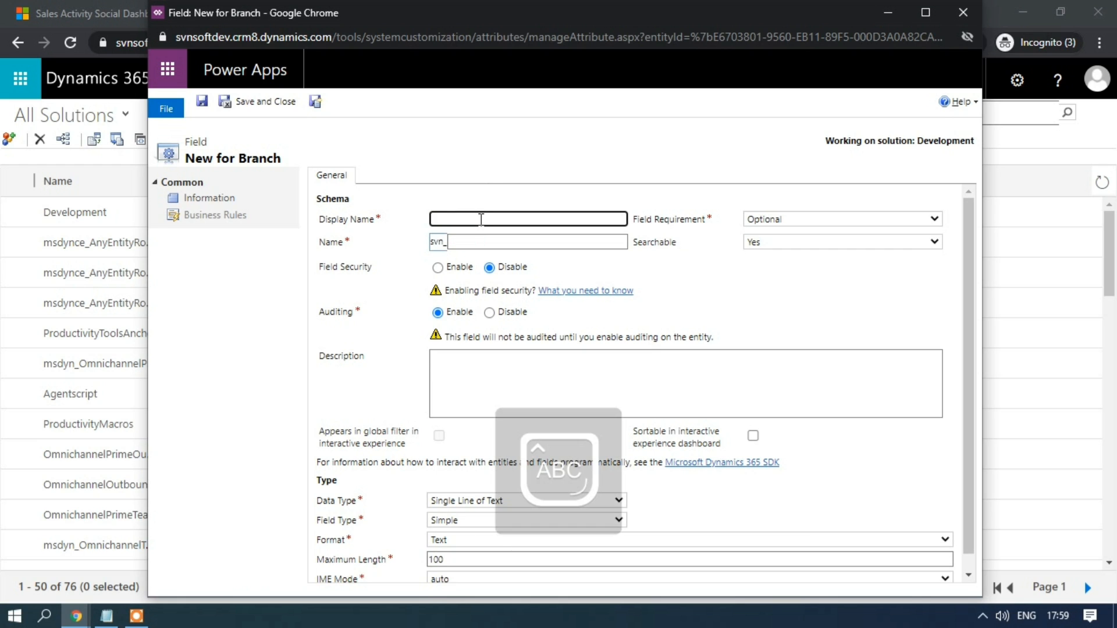
Step: Create a field named "To Date" with both data type and format set to Date and Time, and save it to start a new one
{"action": "type", "text": "To D"}
{"action": "key", "text": "Caps_Lock"}
{"action": "type", "text": "ate"}
{"action": "left_click", "coordinate": [602, 257]}
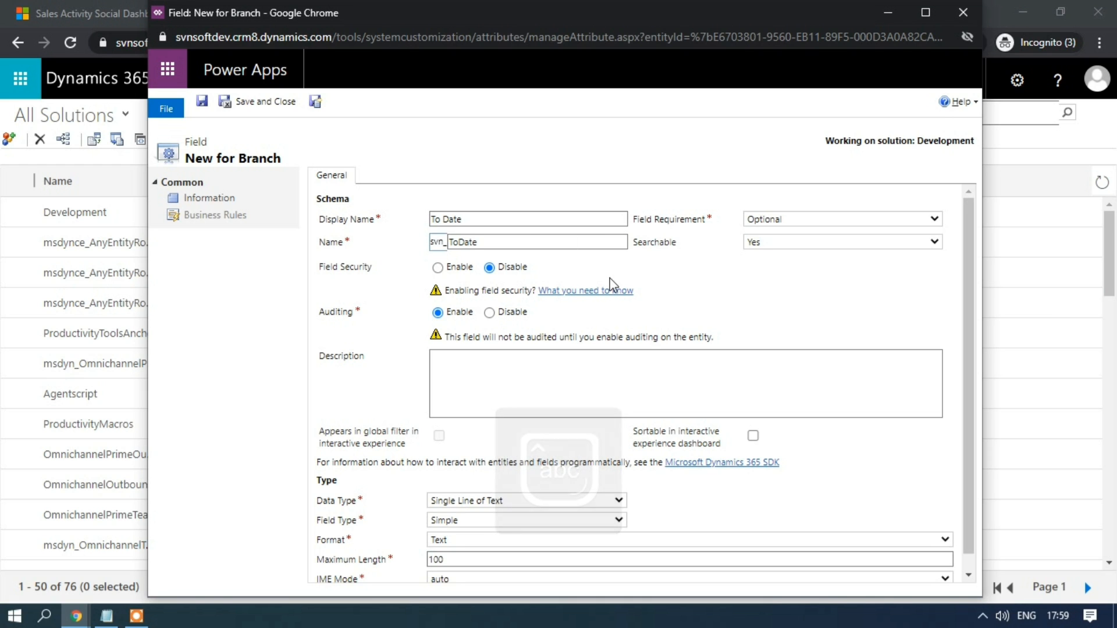
{"action": "left_click", "coordinate": [498, 497]}
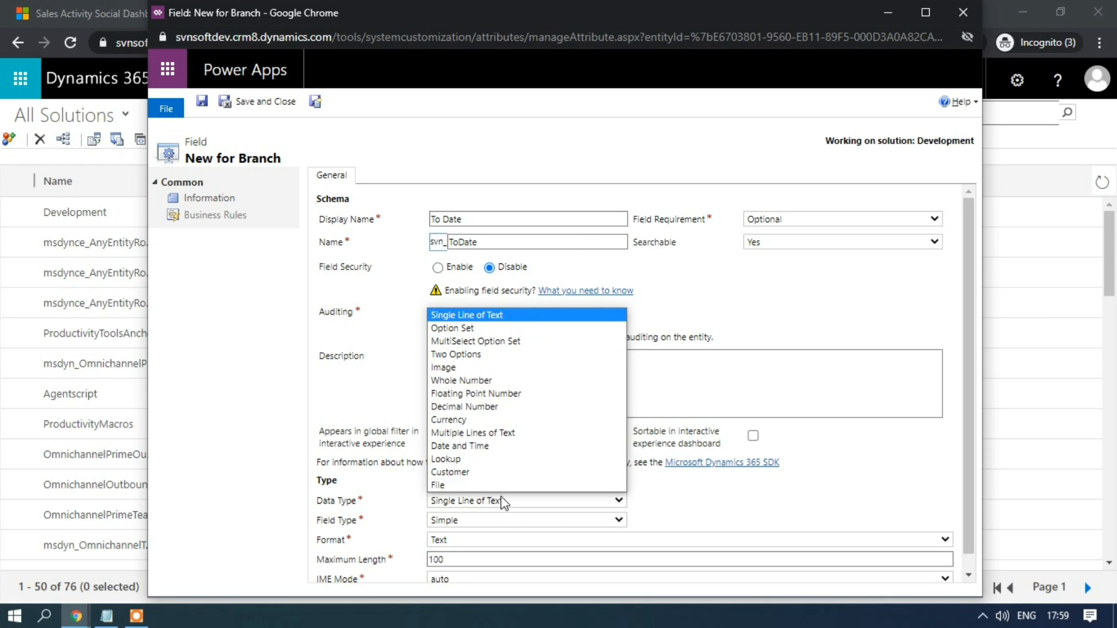
{"action": "left_click", "coordinate": [499, 448]}
{"action": "left_click", "coordinate": [486, 561]}
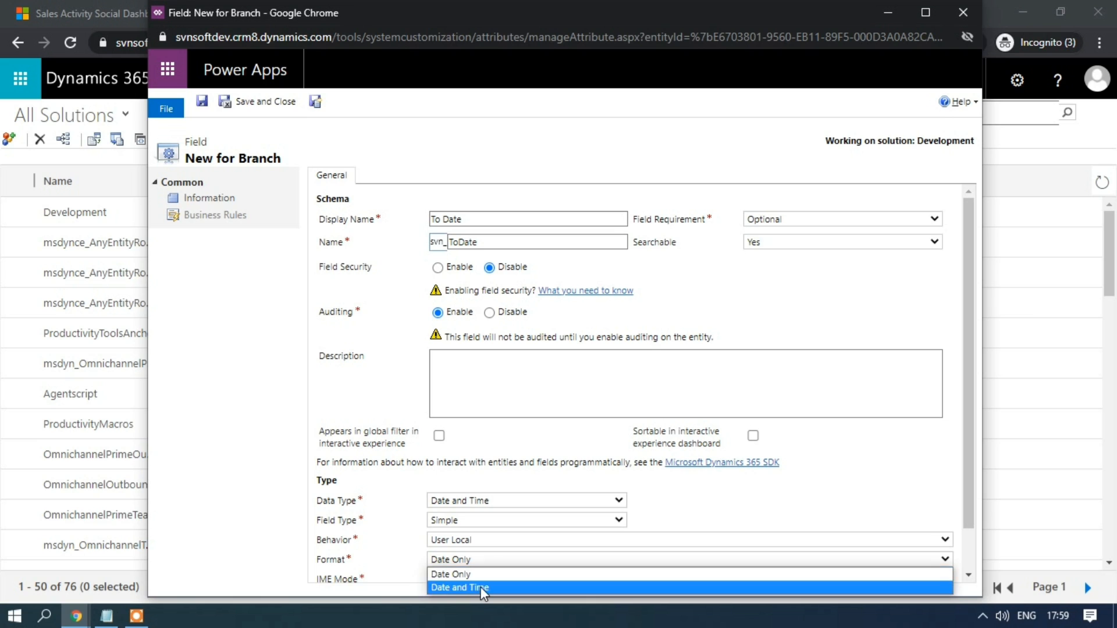
{"action": "left_click", "coordinate": [480, 586]}
{"action": "left_click", "coordinate": [315, 102]}
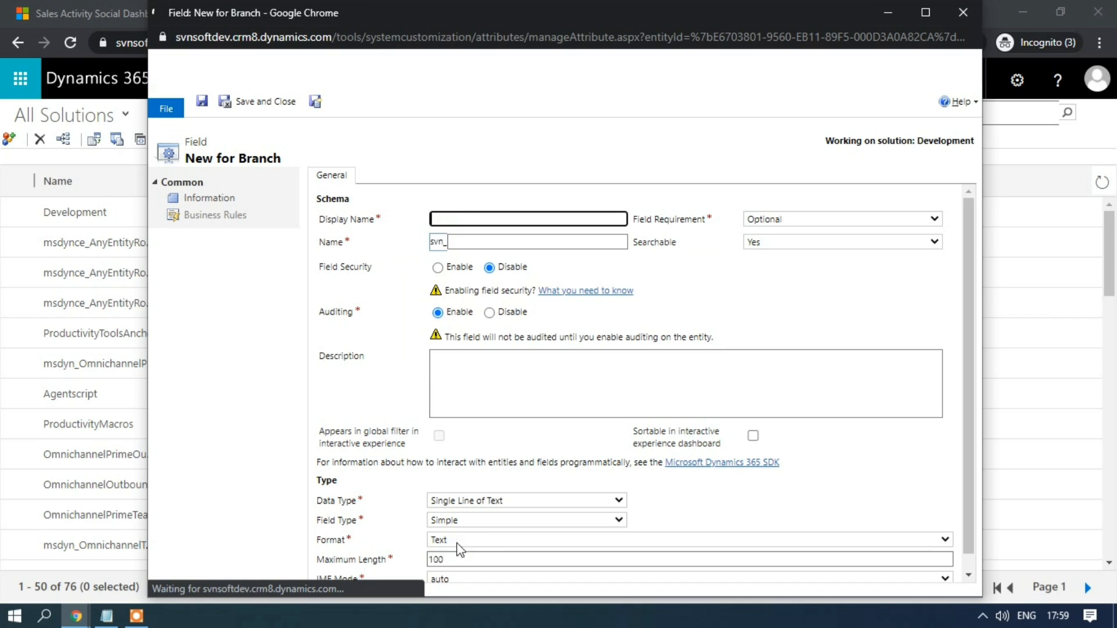
Step: Set the unnamed new field's data type to Date and Time and try the Date Only and Time-Zone Independent behaviors, ending on Date Only
{"action": "left_click", "coordinate": [449, 502]}
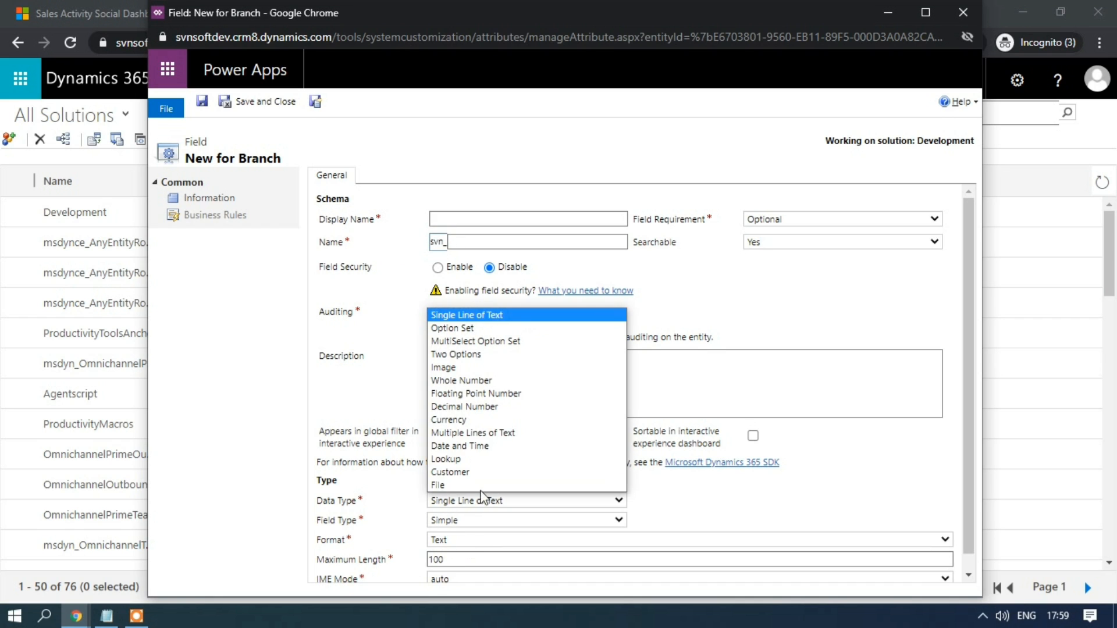
{"action": "left_click", "coordinate": [476, 445]}
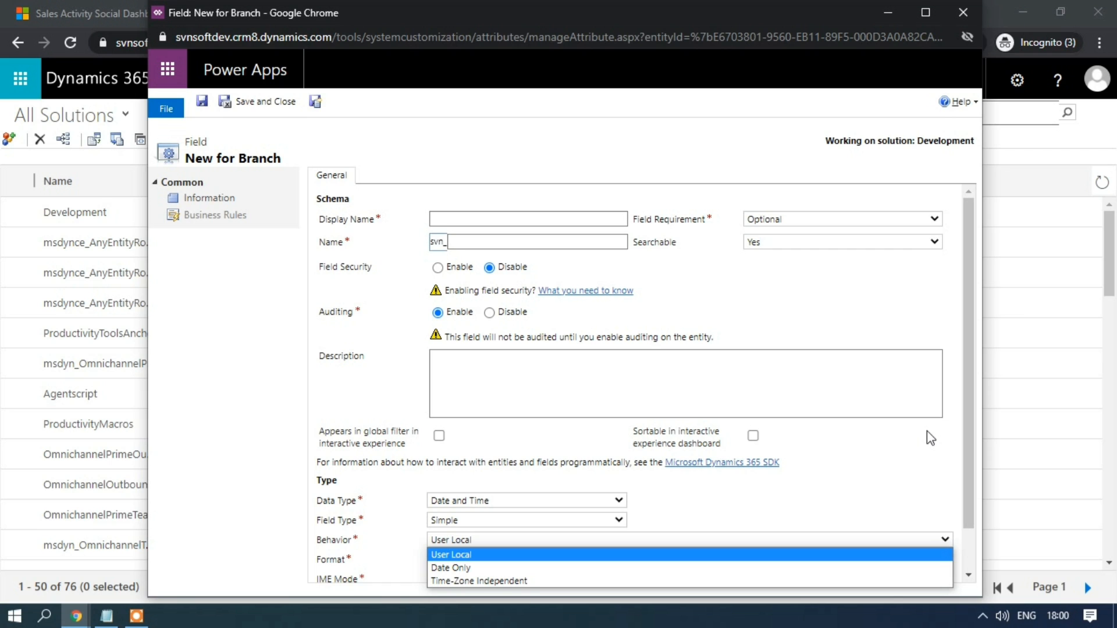
{"action": "left_click", "coordinate": [658, 540]}
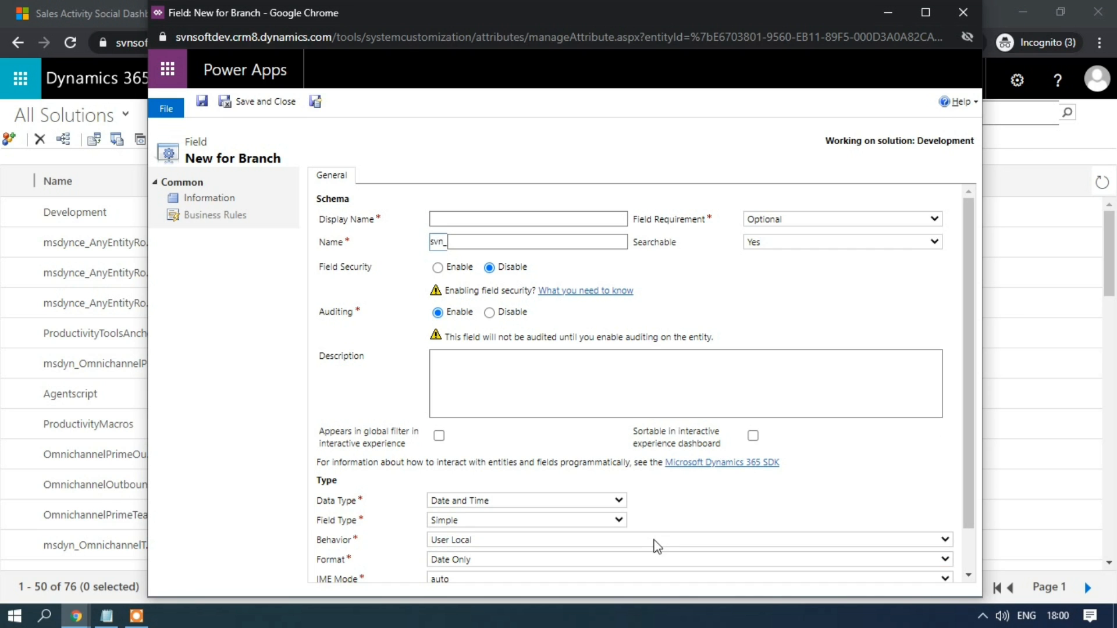
{"action": "scroll", "coordinate": [652, 544], "scroll_direction": "down", "scroll_amount": 2}
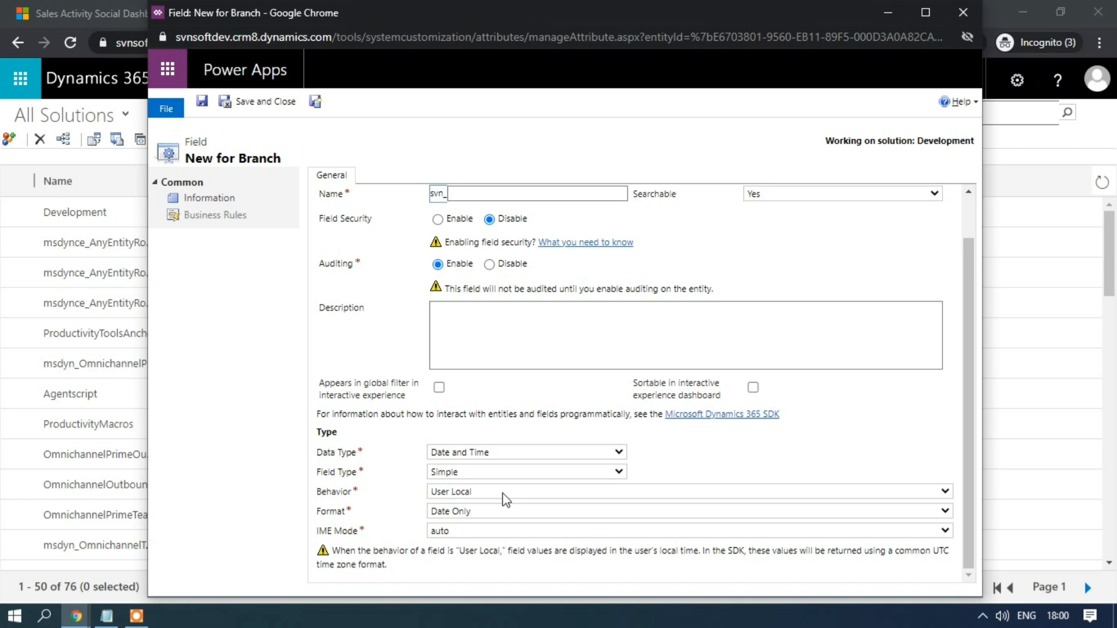
{"action": "left_click", "coordinate": [505, 492]}
{"action": "left_click", "coordinate": [485, 519]}
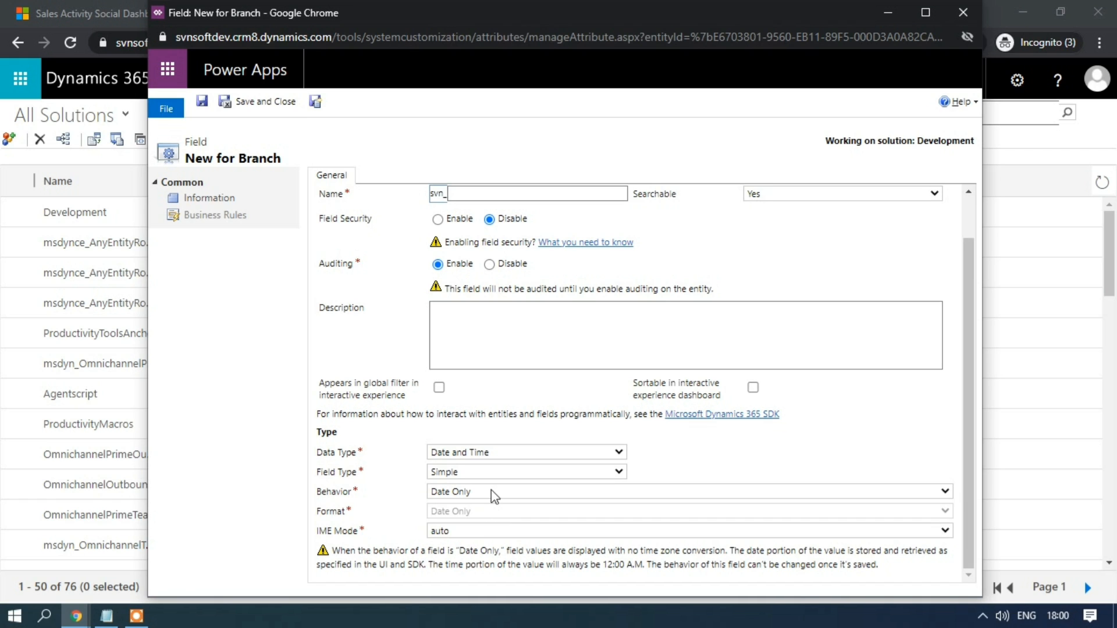
{"action": "left_click", "coordinate": [495, 496]}
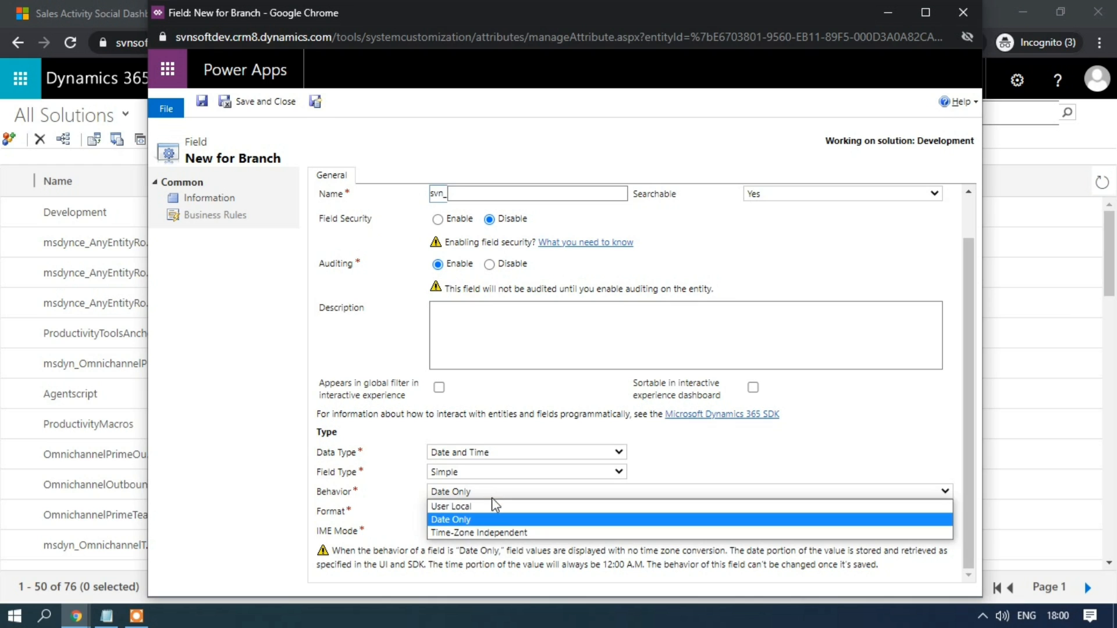
{"action": "left_click", "coordinate": [493, 534]}
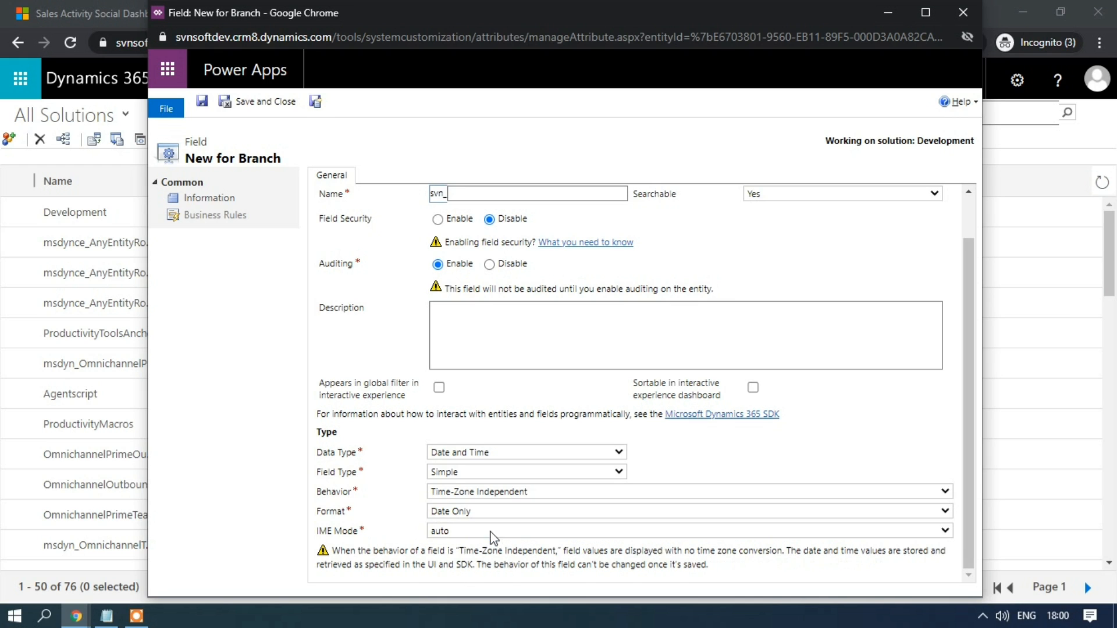
{"action": "left_click", "coordinate": [502, 496]}
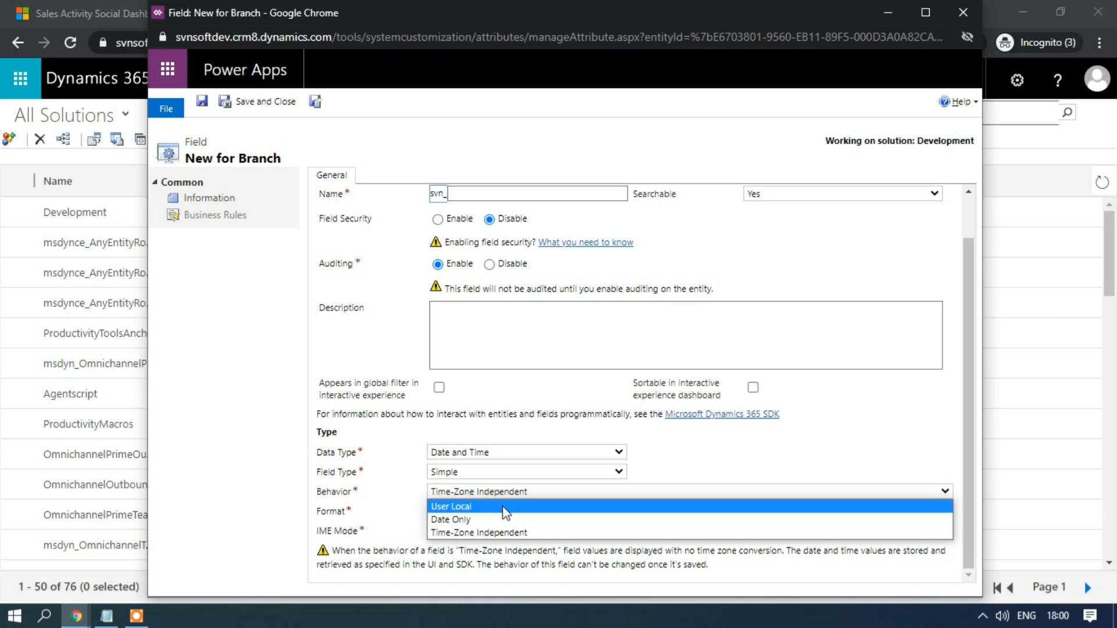
{"action": "left_click", "coordinate": [494, 518]}
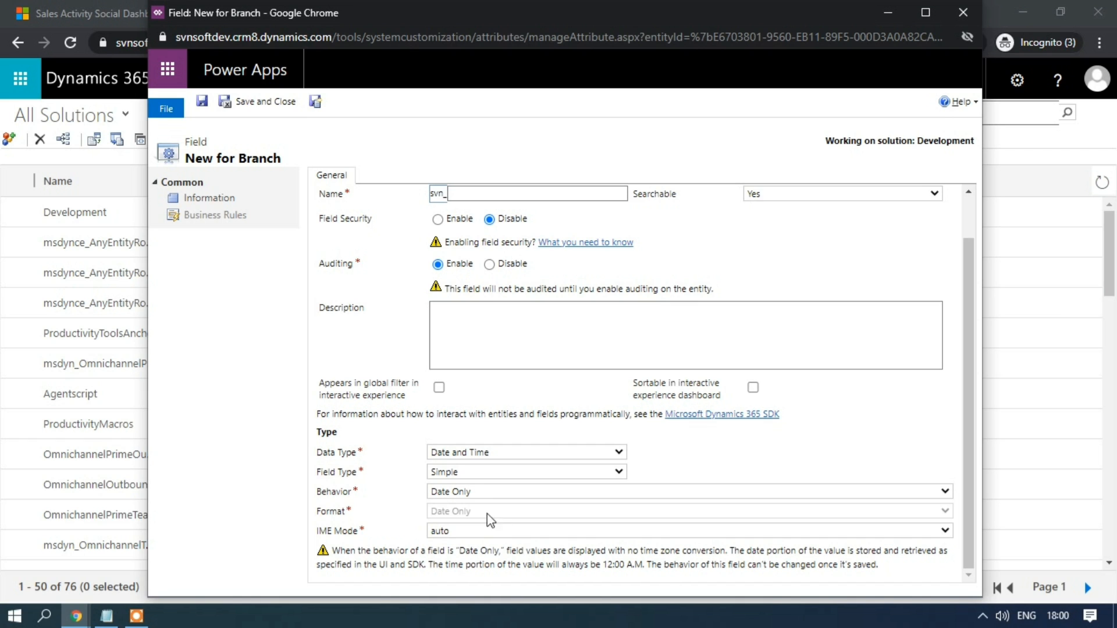
Step: Try to save the Date Only field without a display name and dismiss the alert
{"action": "left_click", "coordinate": [315, 102]}
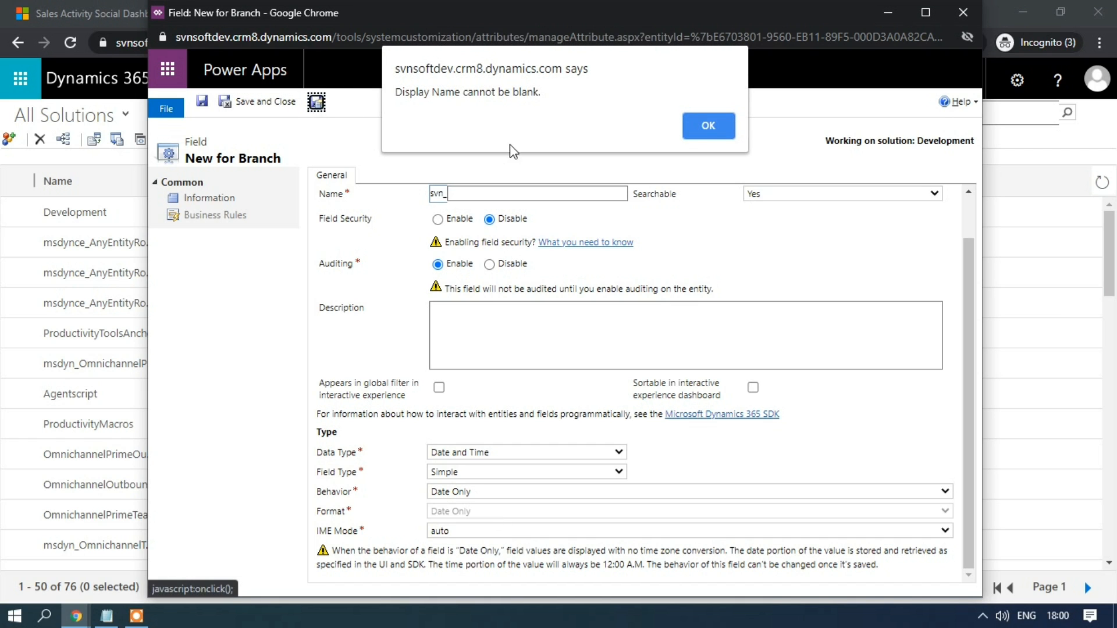
{"action": "left_click", "coordinate": [701, 129]}
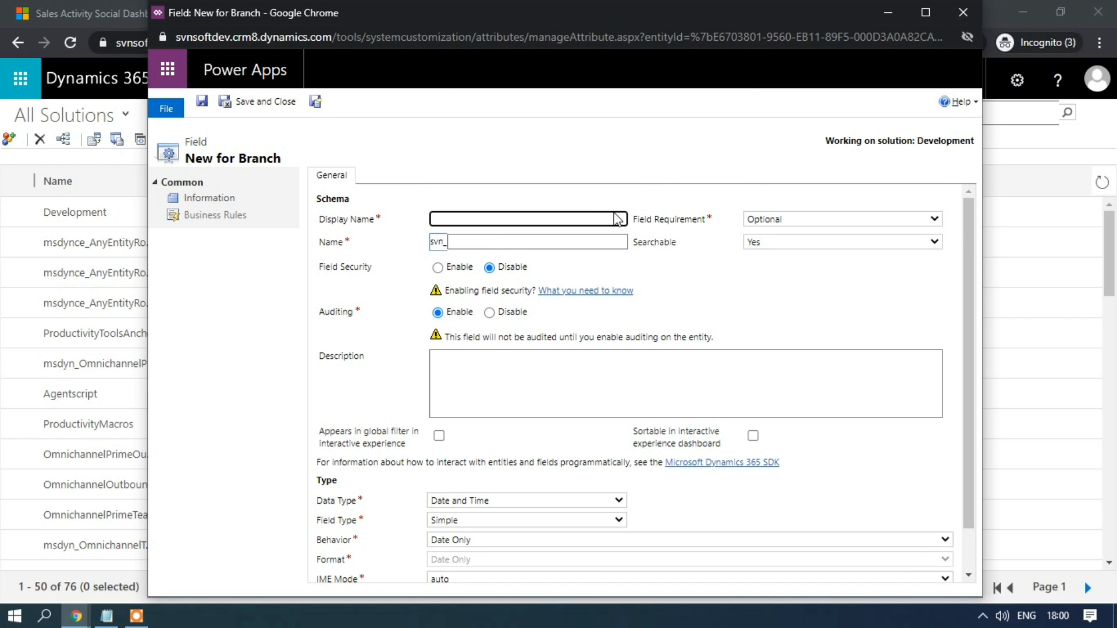
{"action": "left_click", "coordinate": [749, 512]}
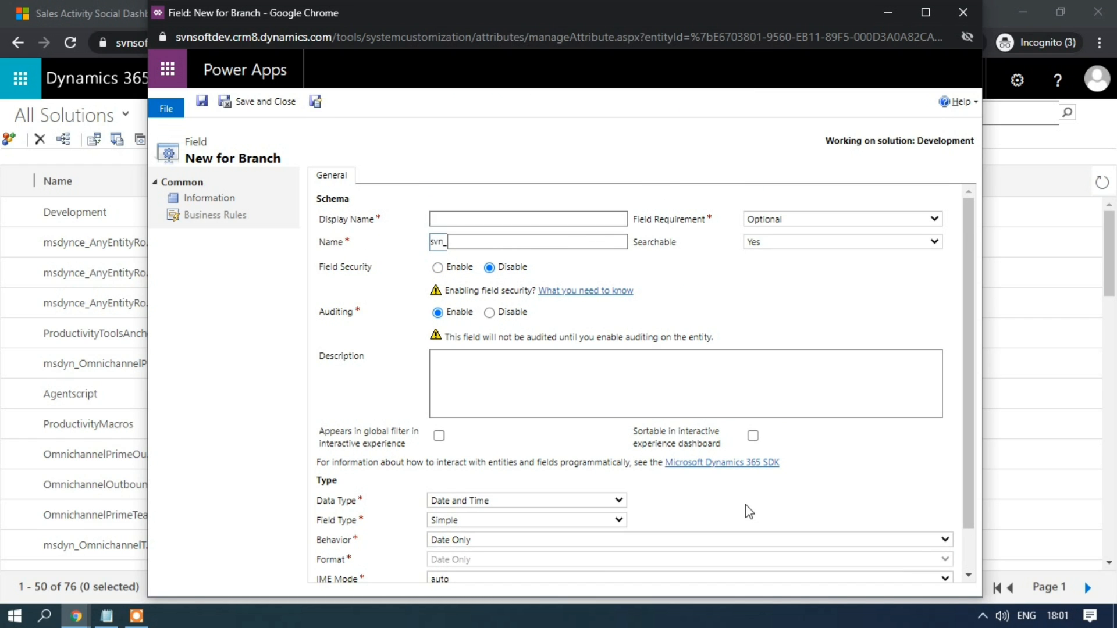
Step: Set the new field's data type to Lookup and enter the display name "Branch Manager"
{"action": "left_click", "coordinate": [596, 509]}
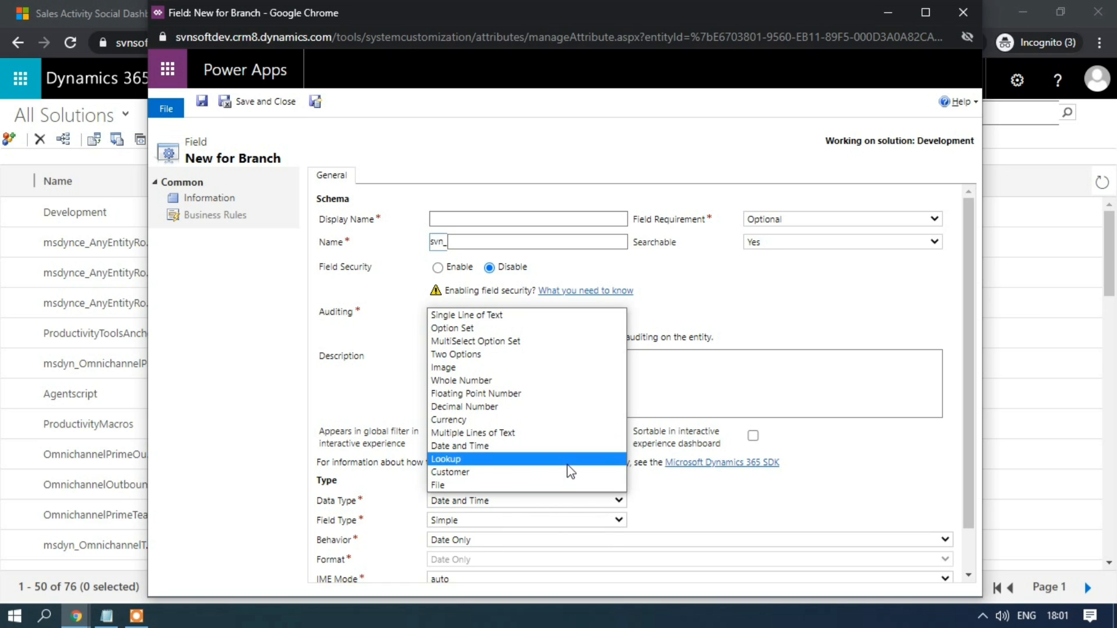
{"action": "left_click", "coordinate": [572, 465]}
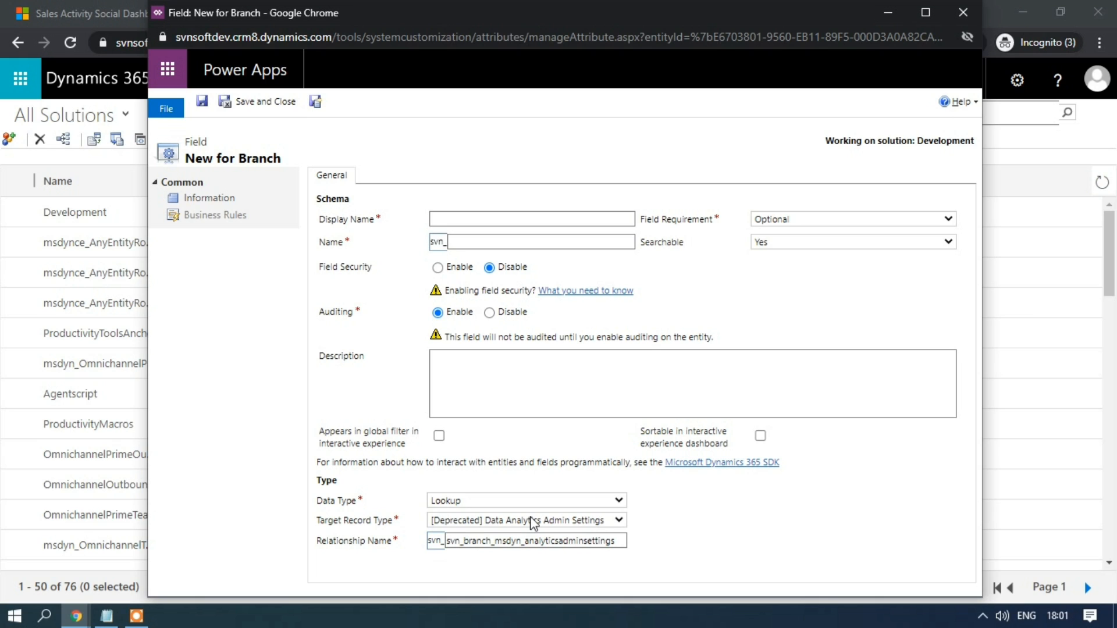
{"action": "left_click", "coordinate": [500, 218]}
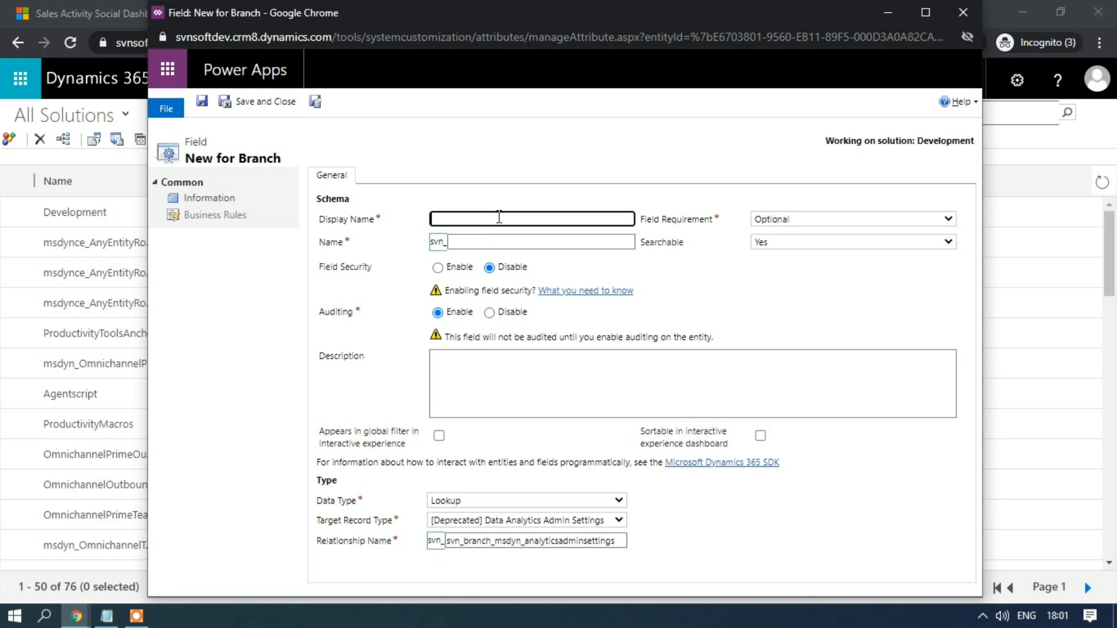
{"action": "key", "text": "Caps_Lock"}
{"action": "key", "text": "Caps_Lock"}
{"action": "type", "text": "Branch"}
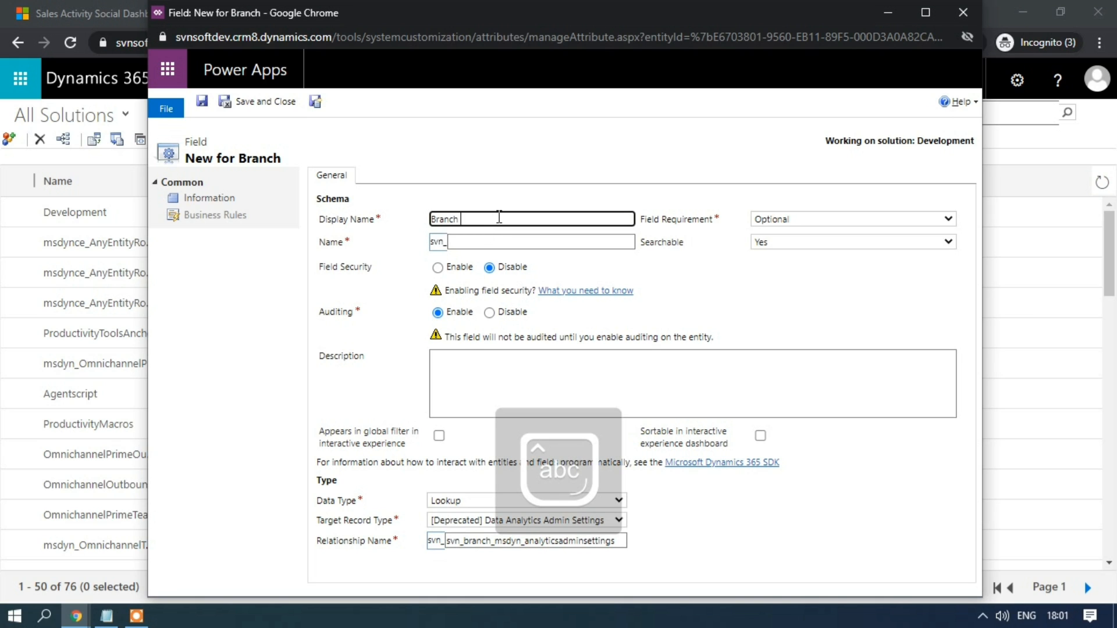
{"action": "key", "text": "Caps_Lock"}
{"action": "type", "text": "M"}
{"action": "key", "text": "Caps_Lock"}
{"action": "type", "text": "anger"}
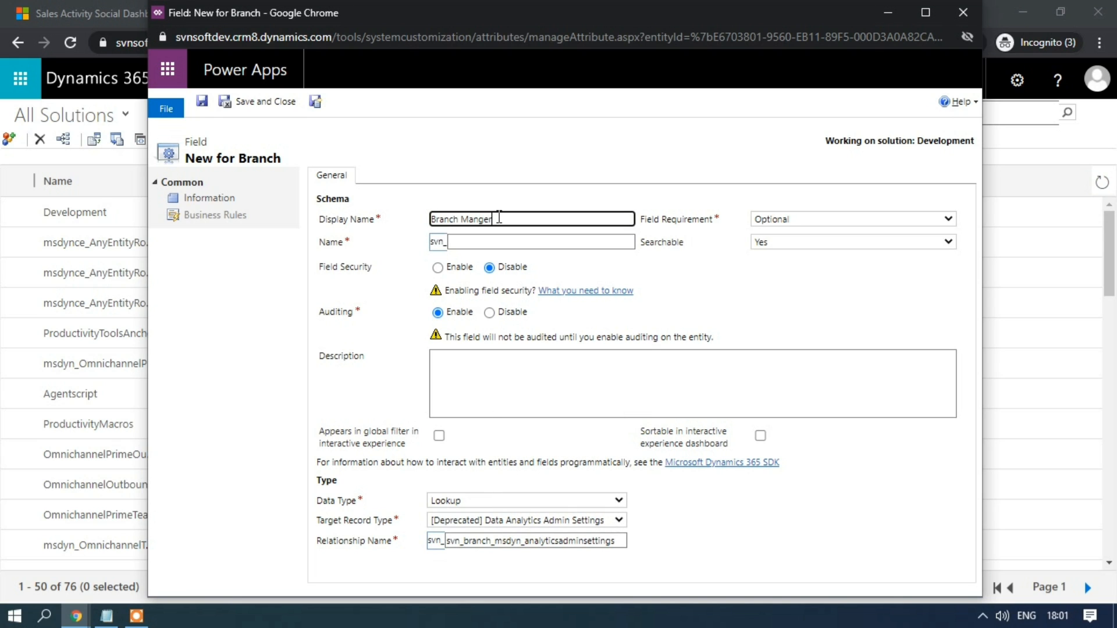
{"action": "type", "text": "ge"}
{"action": "left_click", "coordinate": [697, 297]}
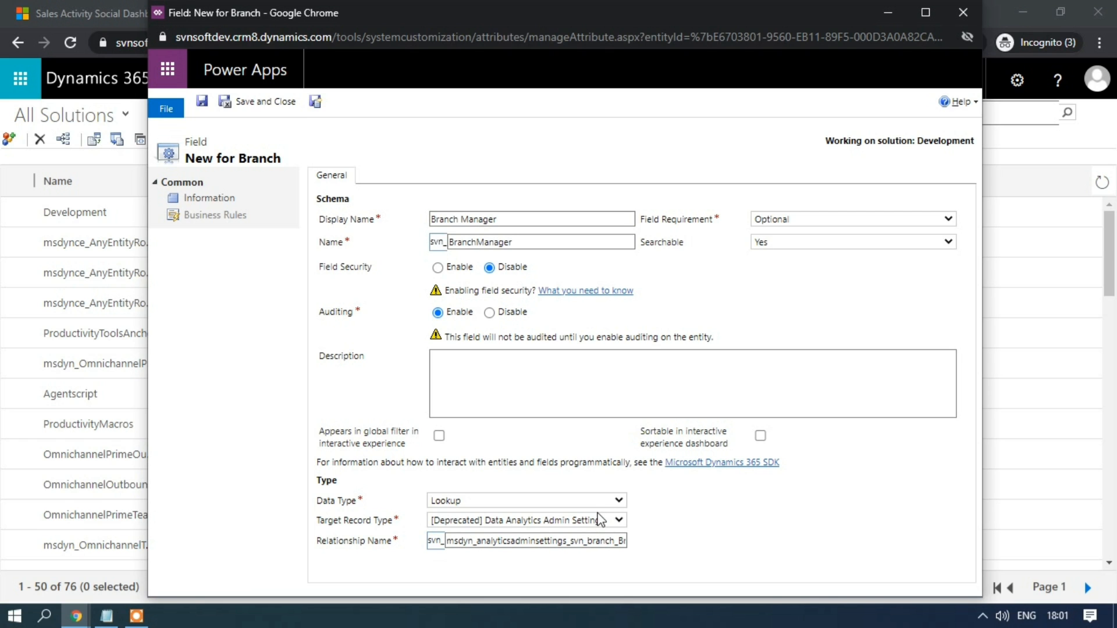
Step: Set the target record type of the Branch Manager lookup to User and save the field to start a new one
{"action": "left_click", "coordinate": [598, 518]}
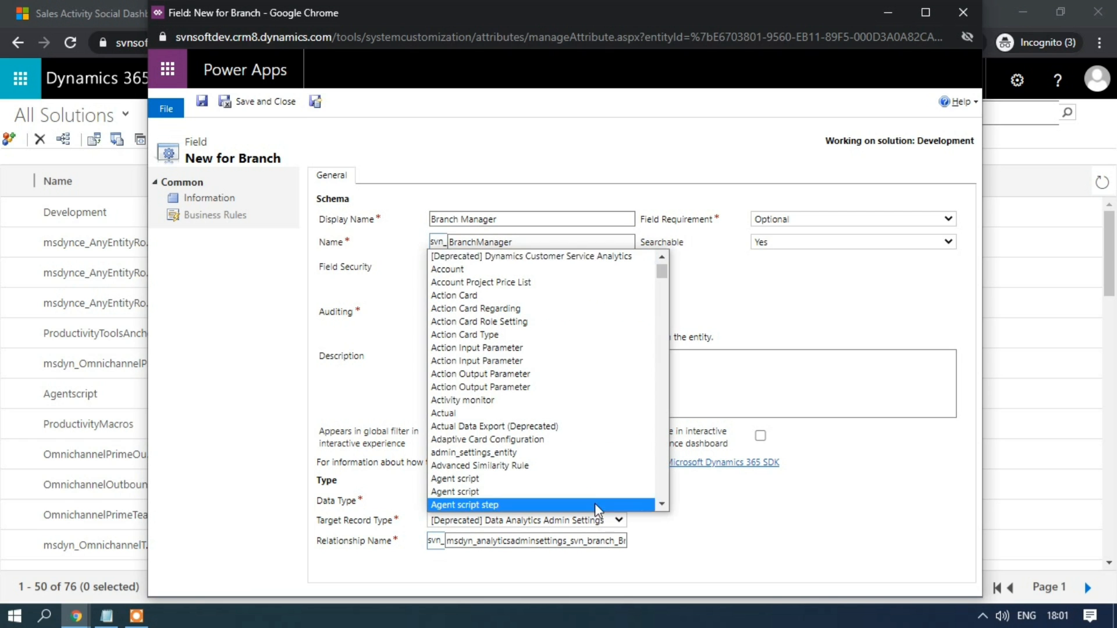
{"action": "type", "text": "user"}
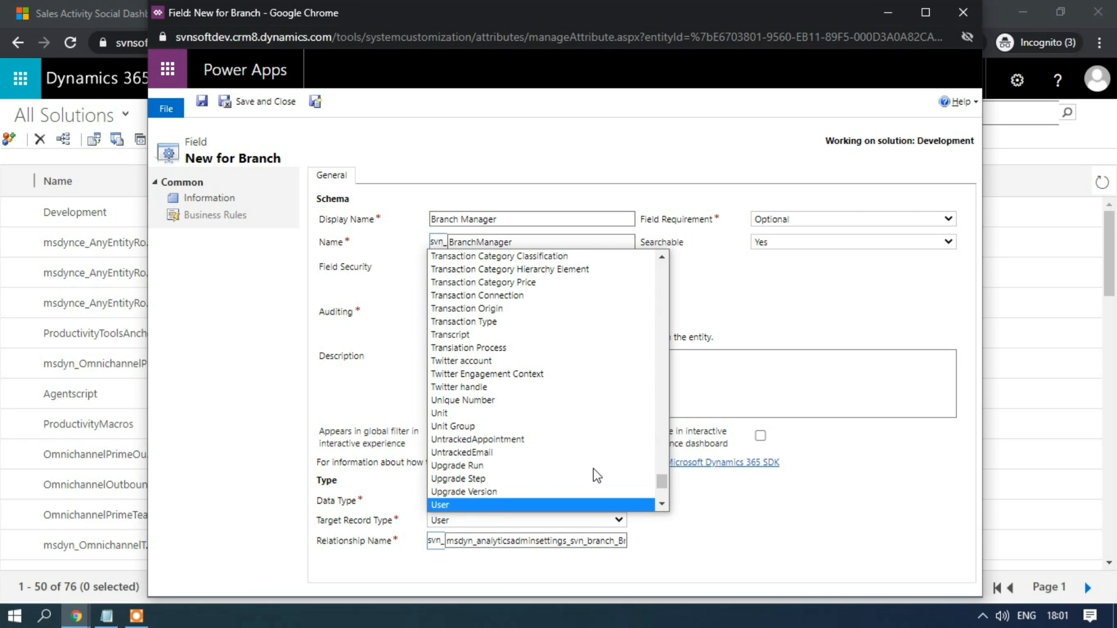
{"action": "key", "text": "Return"}
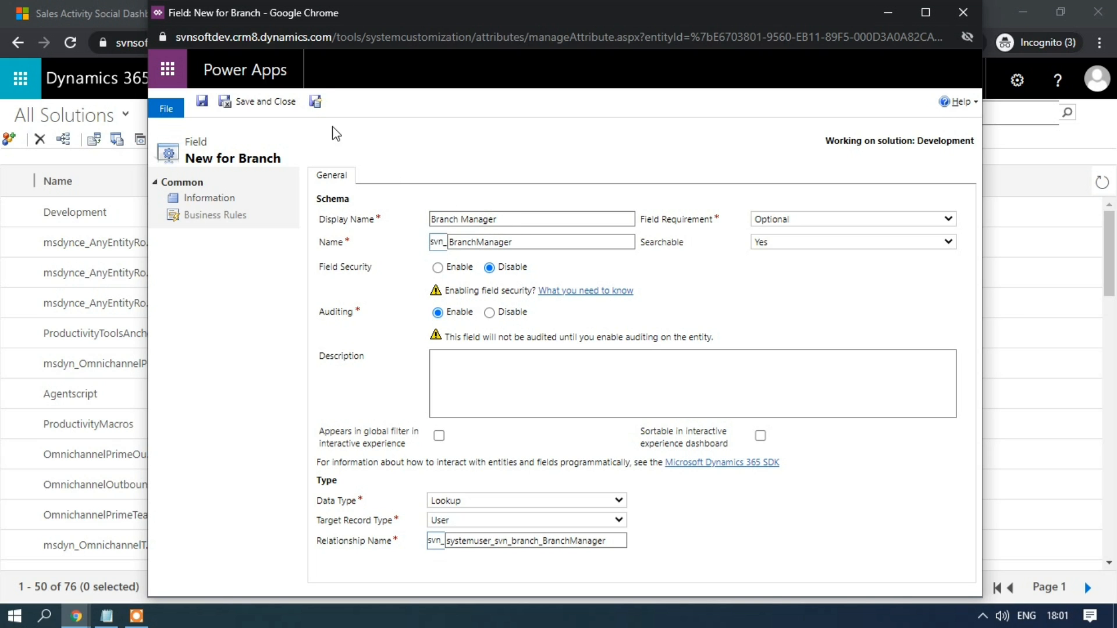
{"action": "left_click", "coordinate": [315, 102]}
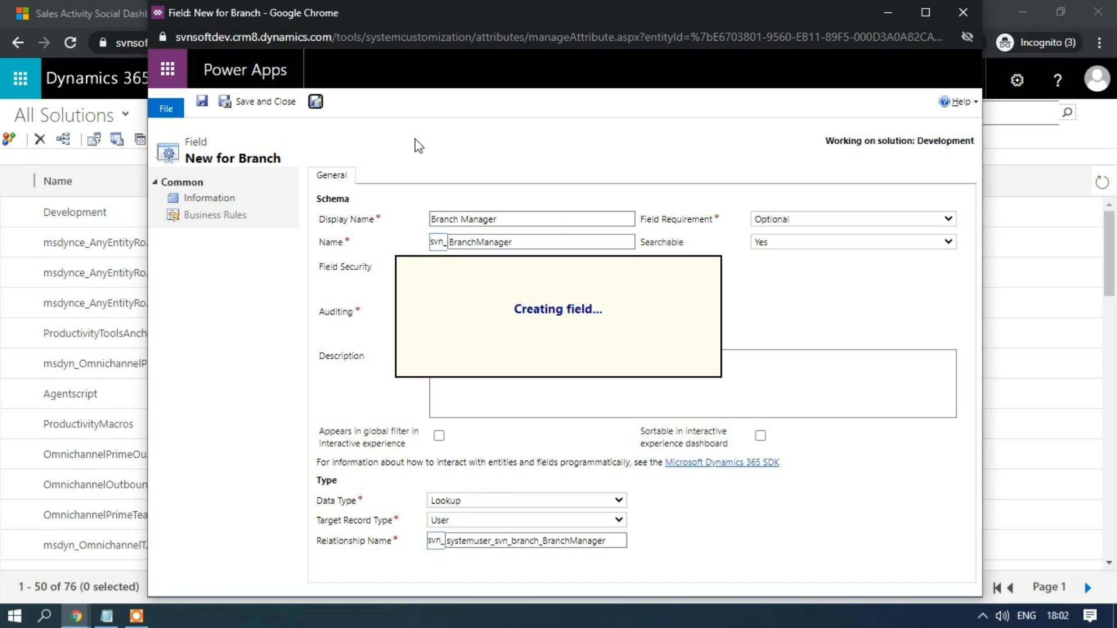
Step: Create a field named "Customer" with the data type Customer and save it to start a new one
{"action": "left_click", "coordinate": [557, 219]}
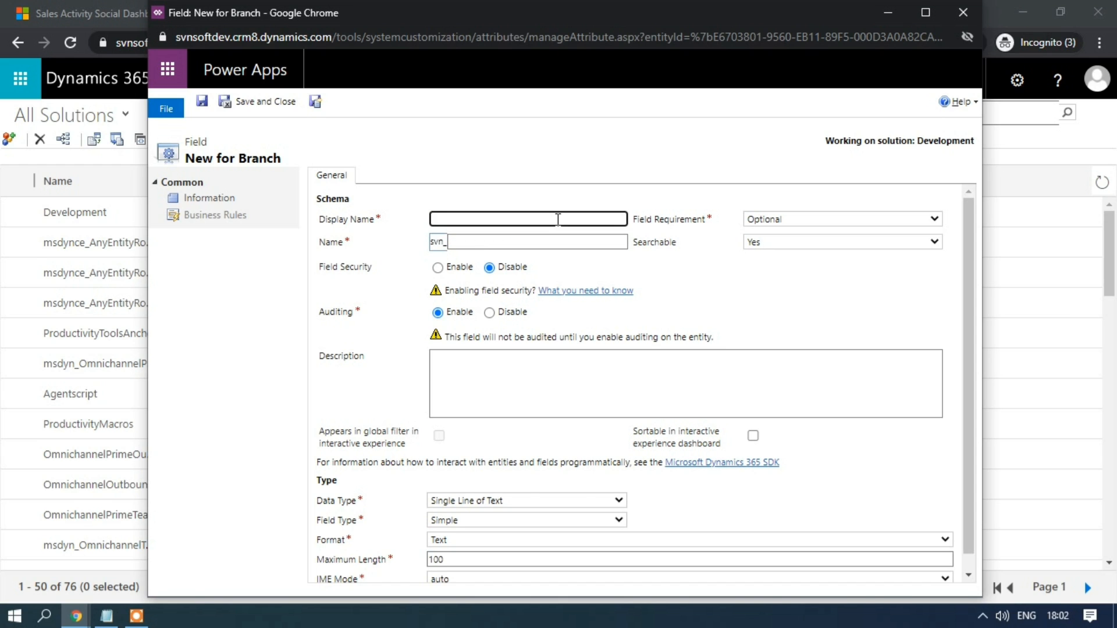
{"action": "type", "text": "Cust"}
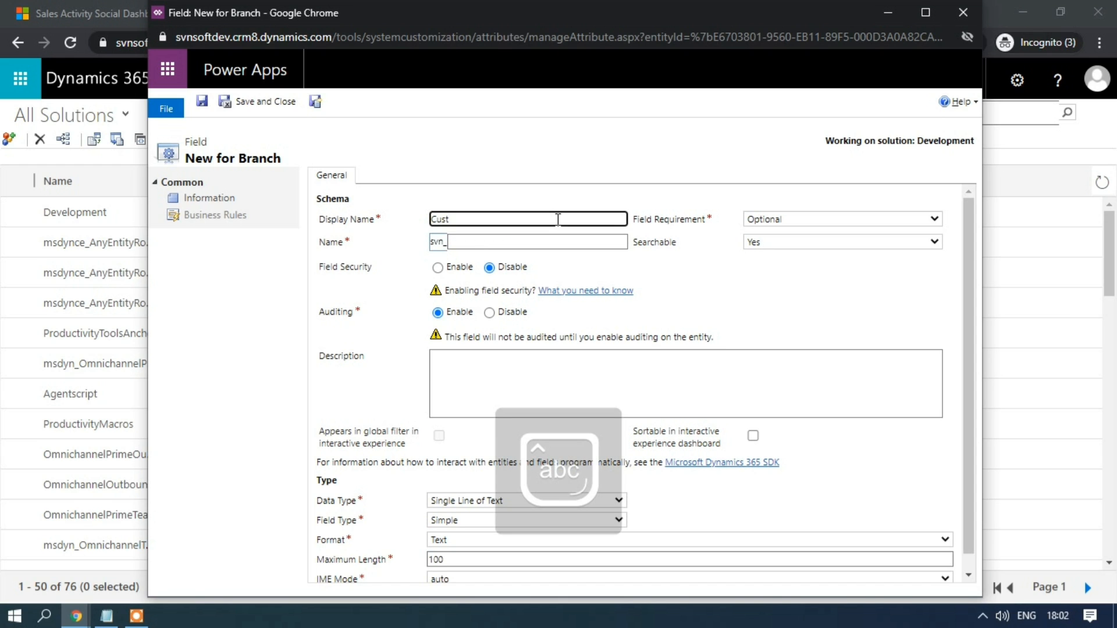
{"action": "type", "text": "omer"}
{"action": "left_click", "coordinate": [652, 278]}
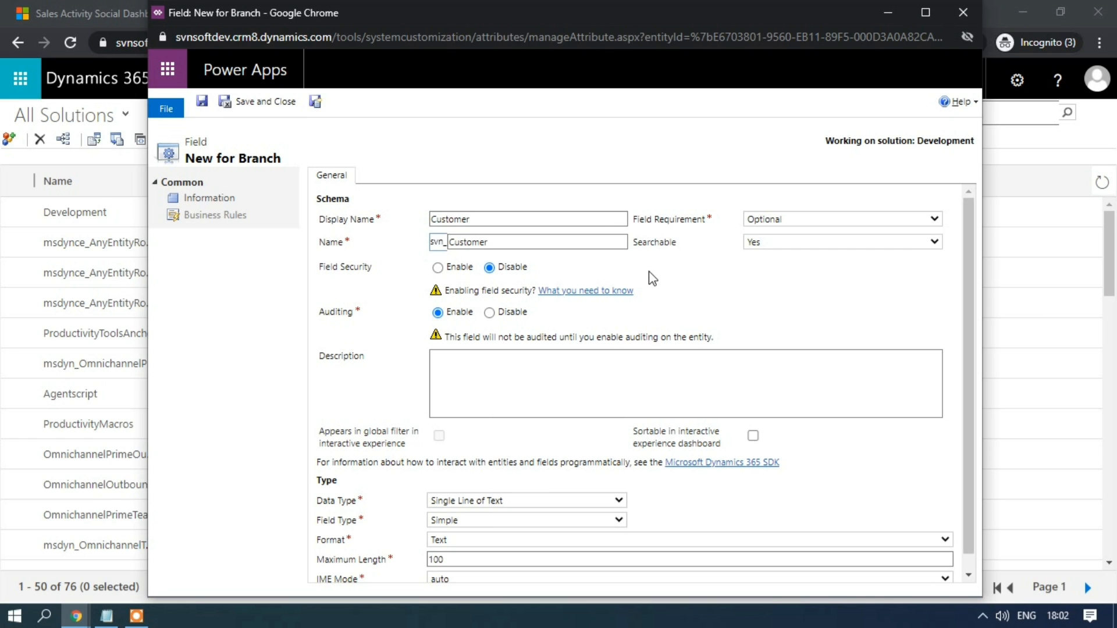
{"action": "left_click", "coordinate": [535, 502]}
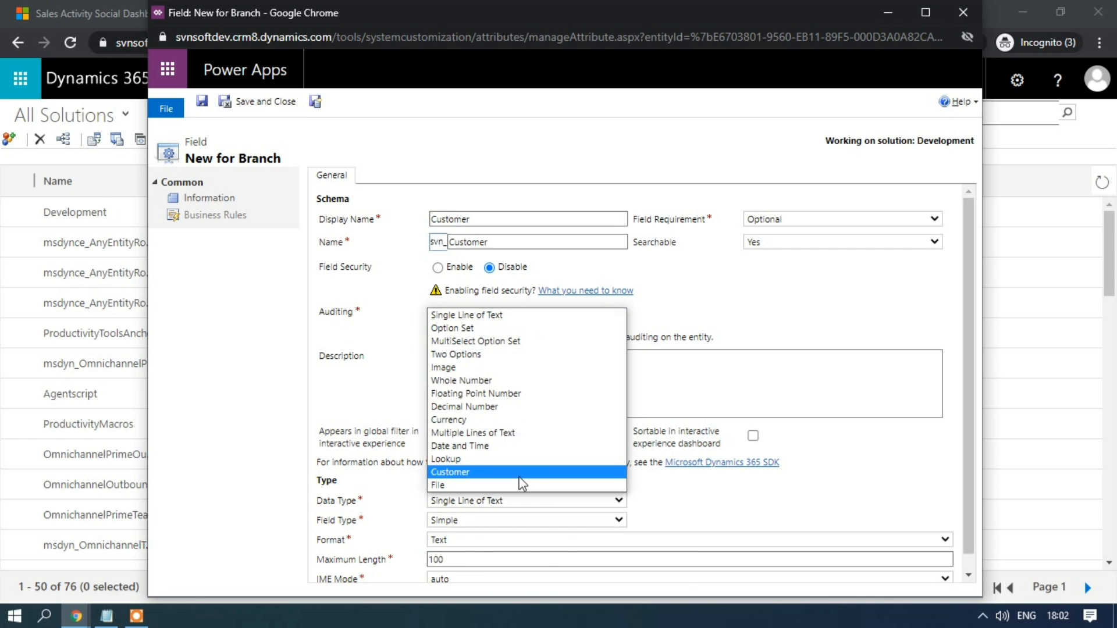
{"action": "left_click", "coordinate": [519, 475]}
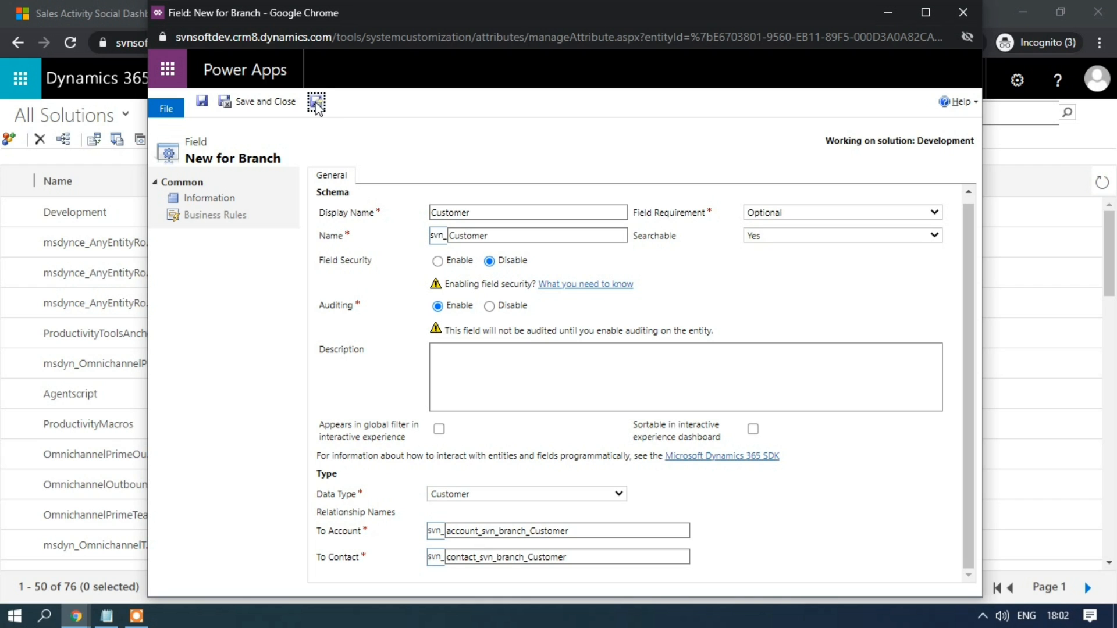
{"action": "left_click", "coordinate": [314, 101]}
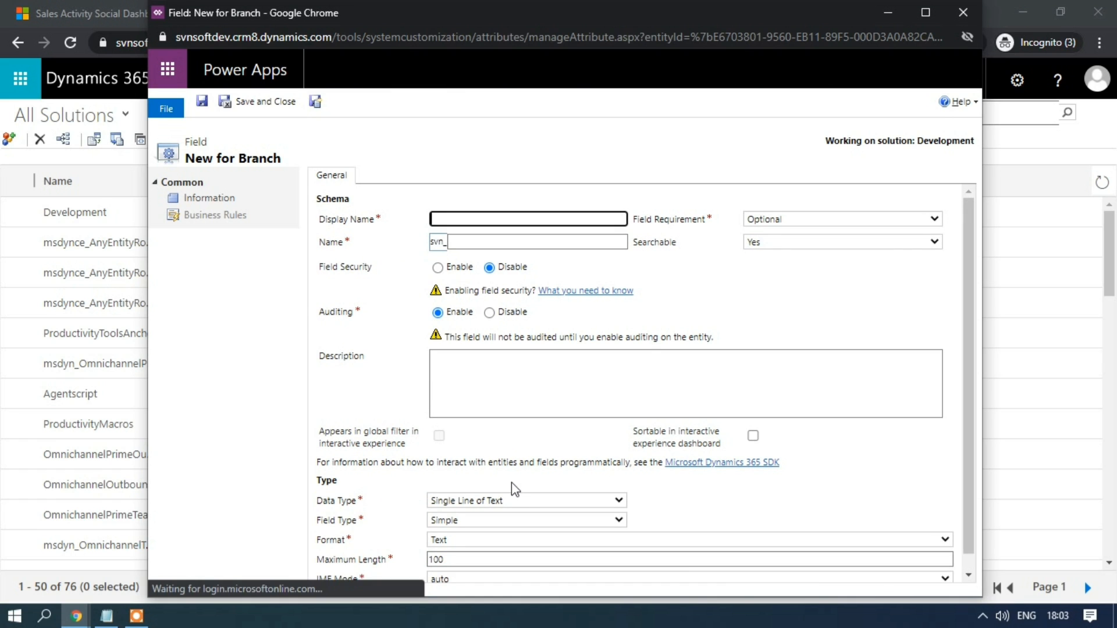
{"action": "left_click", "coordinate": [516, 498]}
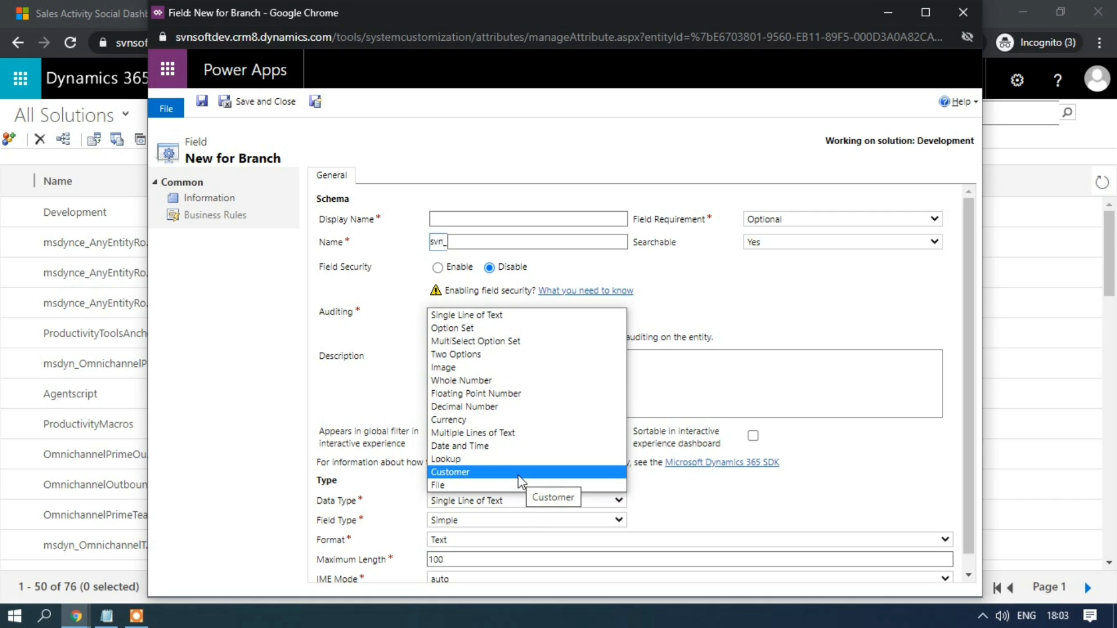
{"action": "left_click", "coordinate": [698, 504]}
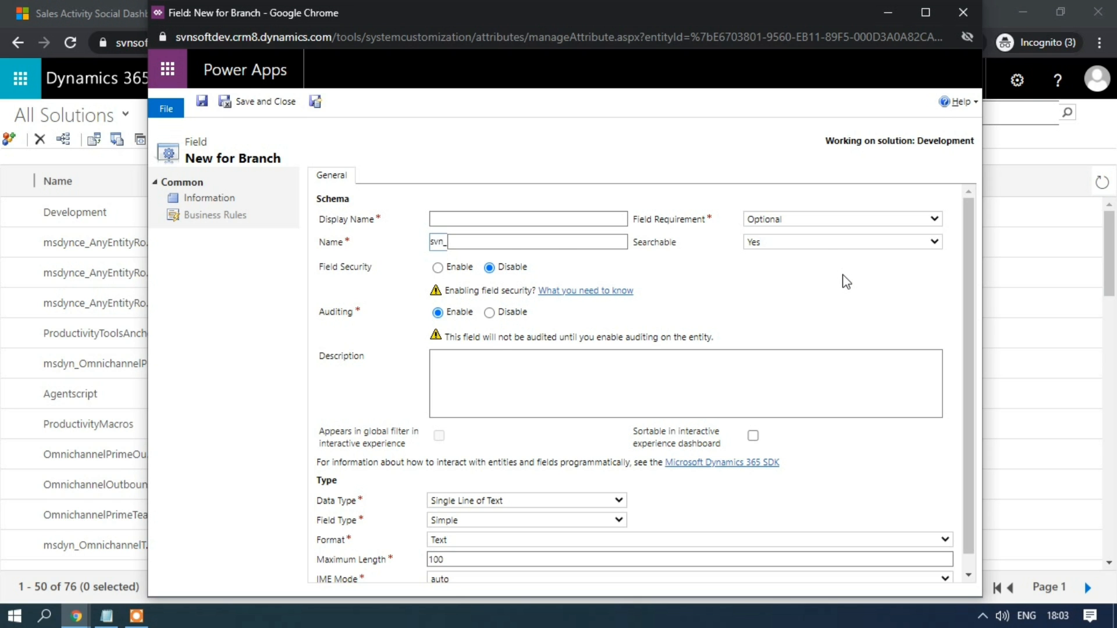
Step: Close the blank new field window and open make.powerapps.com in a new browser tab
{"action": "key", "text": "ctrl+w"}
{"action": "left_click", "coordinate": [418, 13]}
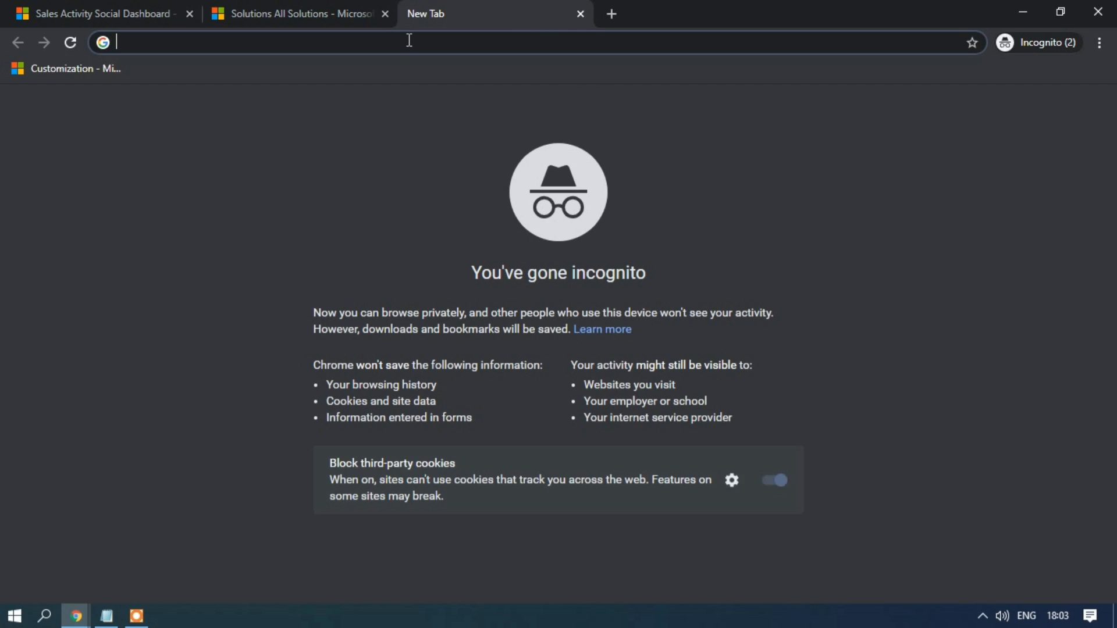
{"action": "type", "text": "make"}
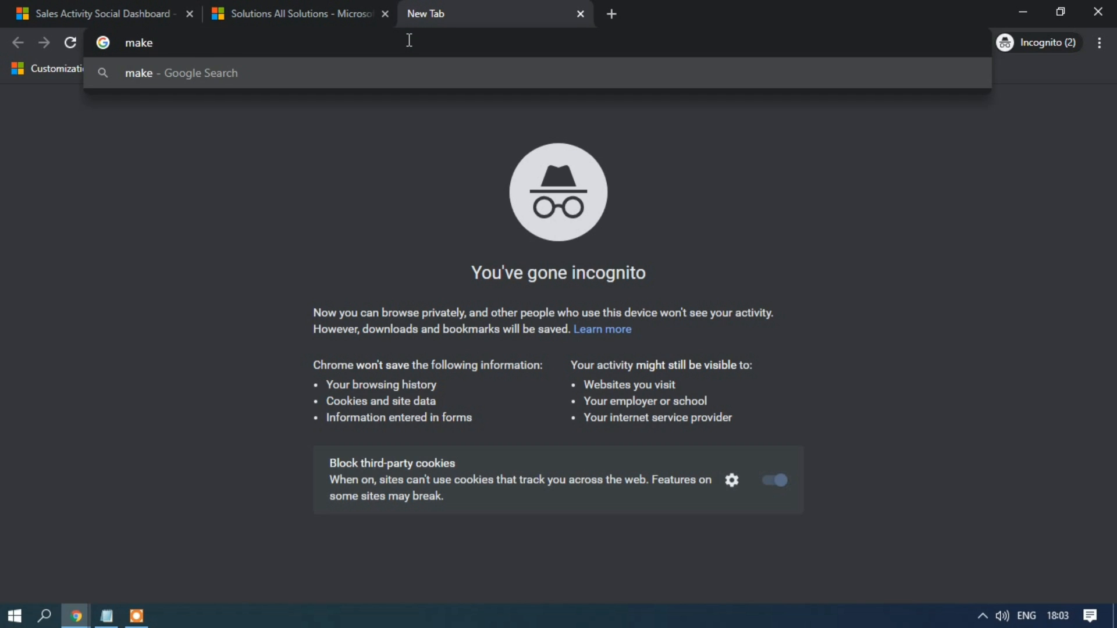
{"action": "type", "text": ".power"}
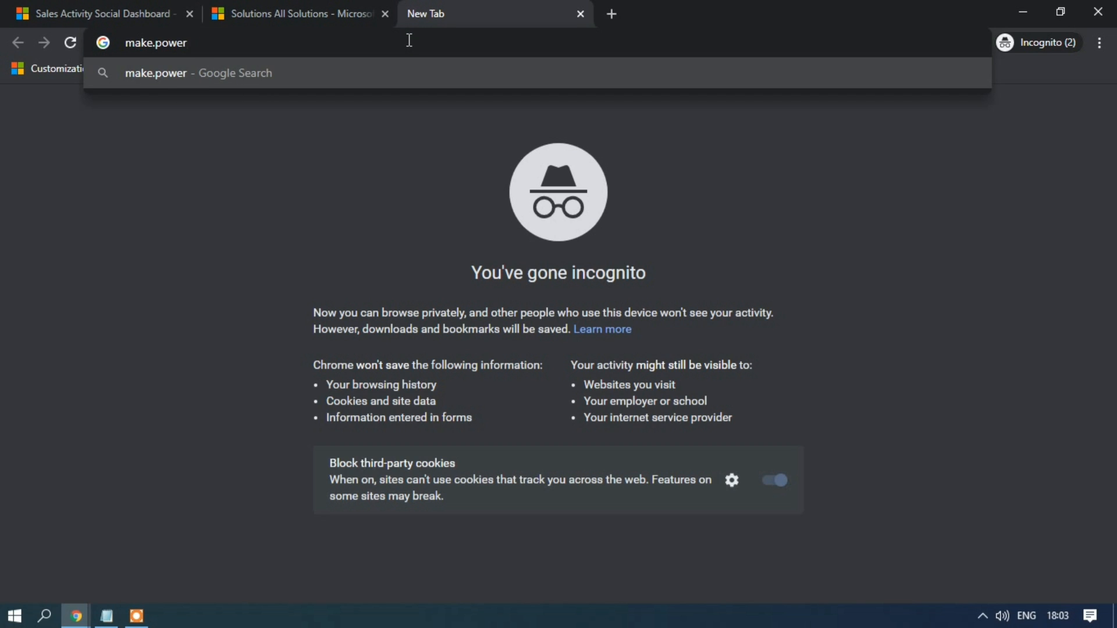
{"action": "type", "text": "apps.com"}
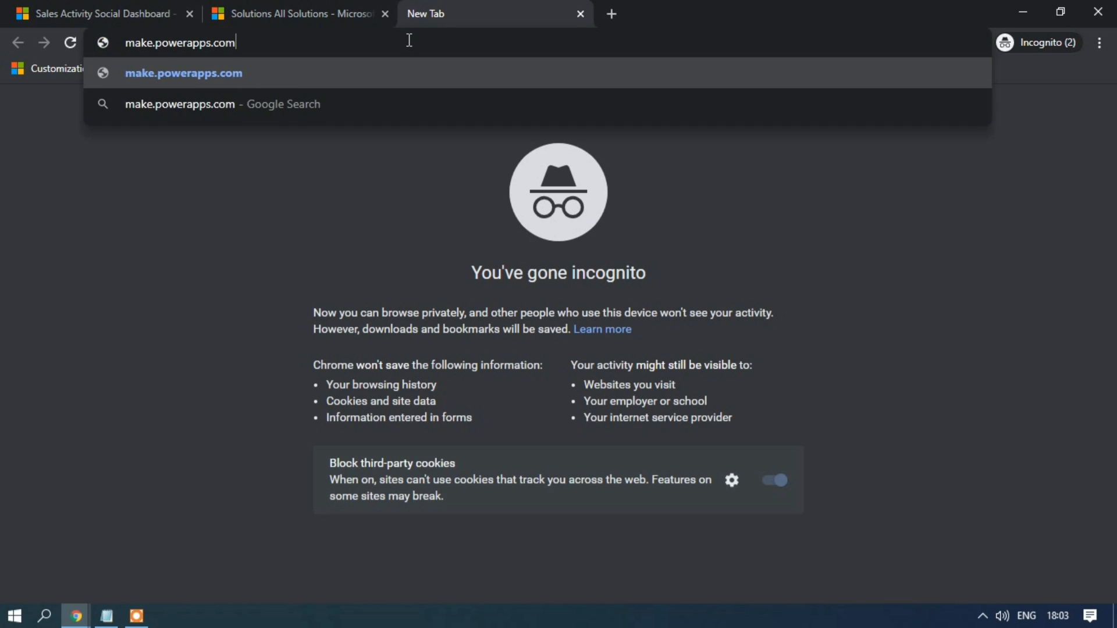
{"action": "key", "text": "Return"}
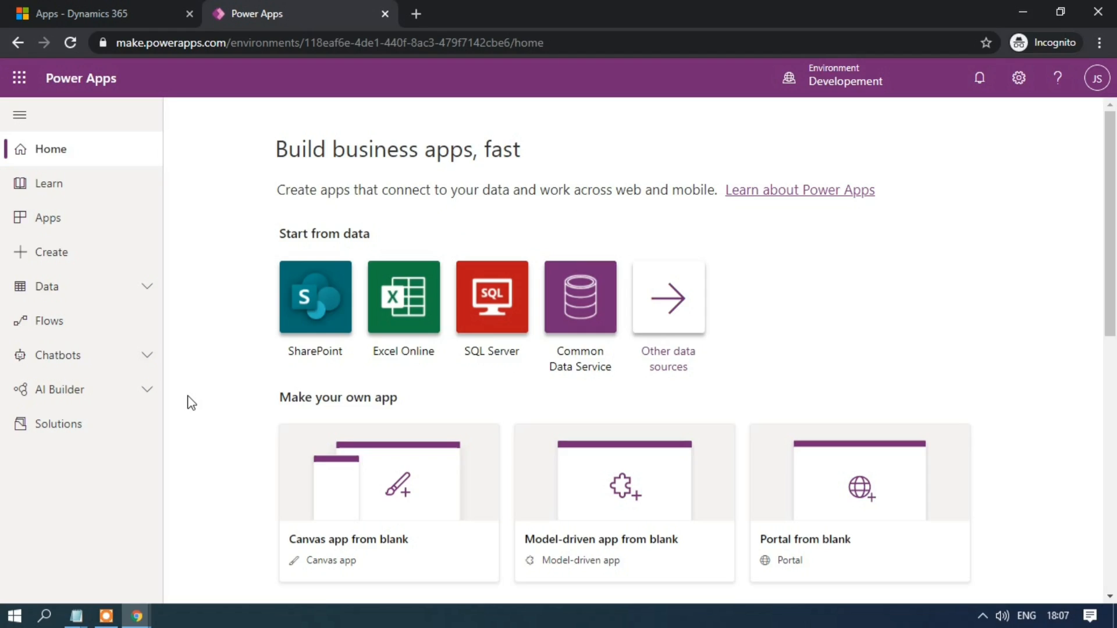
Step: Open the Branch table from the Development solution in Power Apps
{"action": "left_click", "coordinate": [92, 434]}
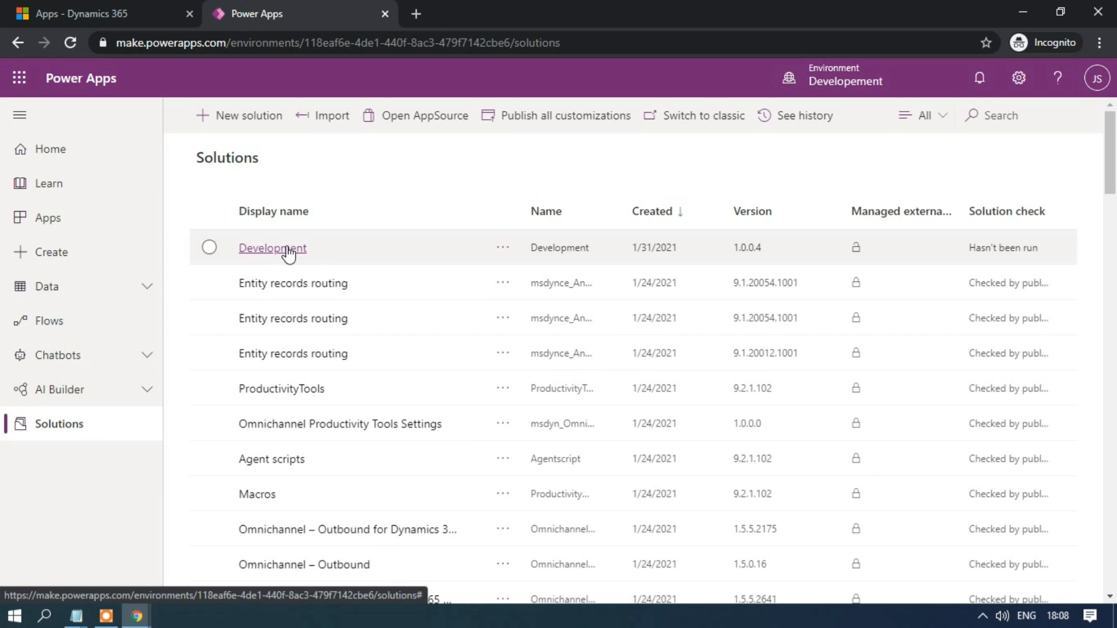
{"action": "left_click", "coordinate": [287, 249]}
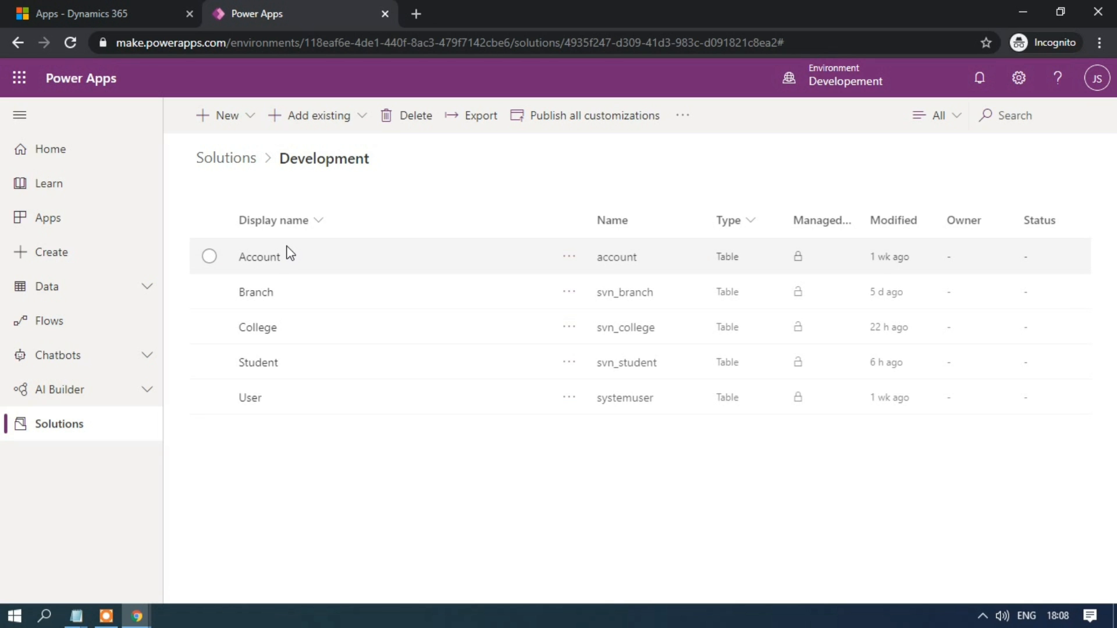
{"action": "left_click", "coordinate": [261, 294]}
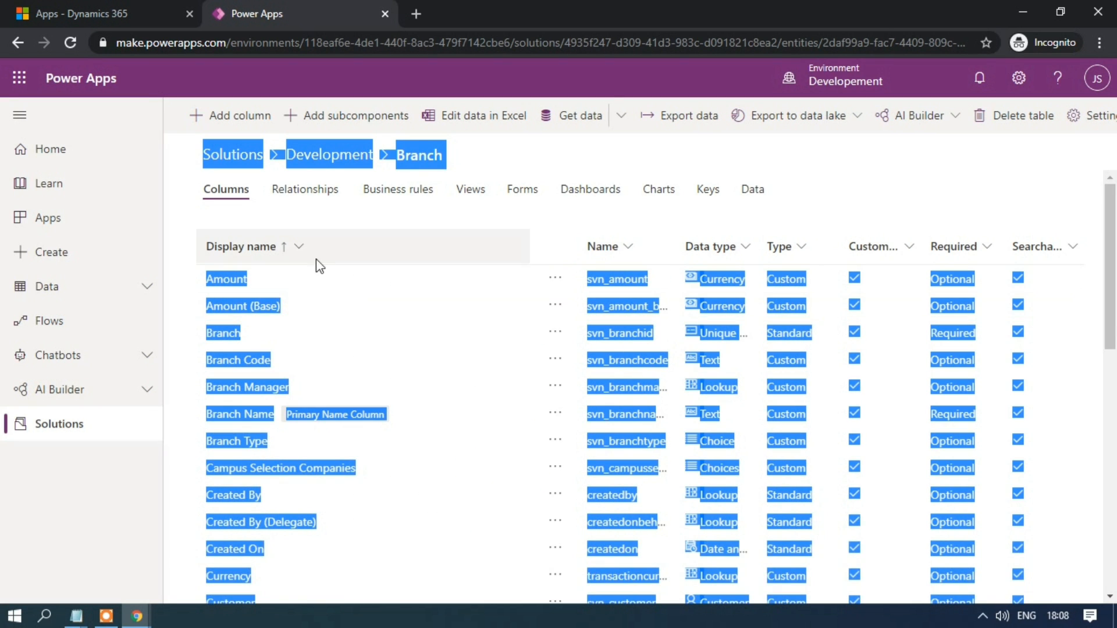
{"action": "left_click", "coordinate": [346, 231]}
{"action": "left_click", "coordinate": [349, 217]}
Step: Start a new column on the Branch table with the data type Image
{"action": "left_click", "coordinate": [271, 127]}
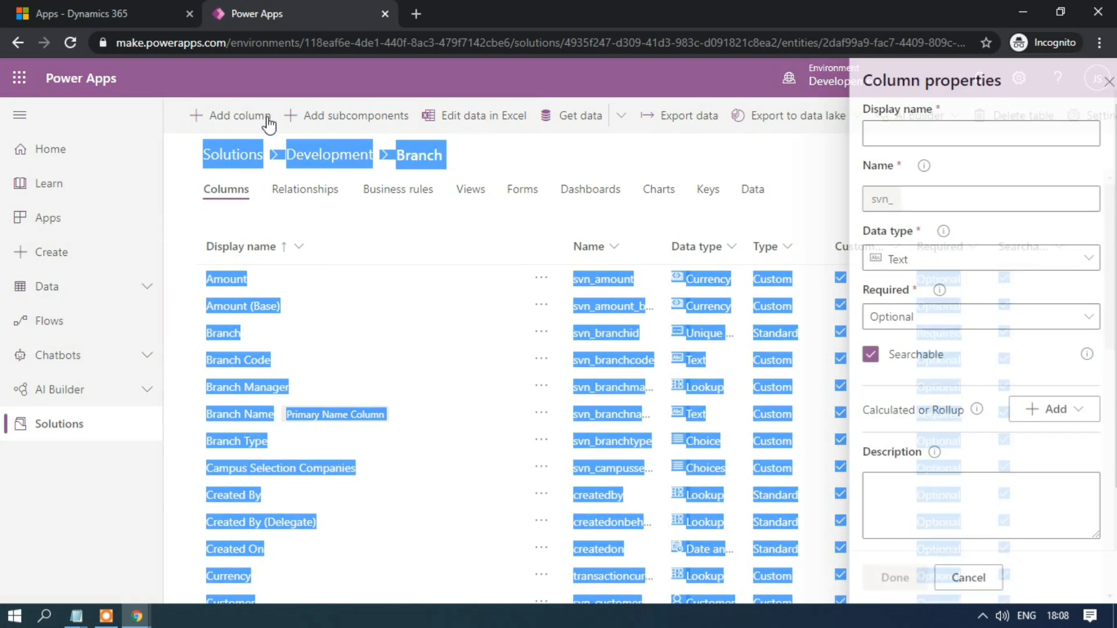
{"action": "left_click", "coordinate": [888, 258]}
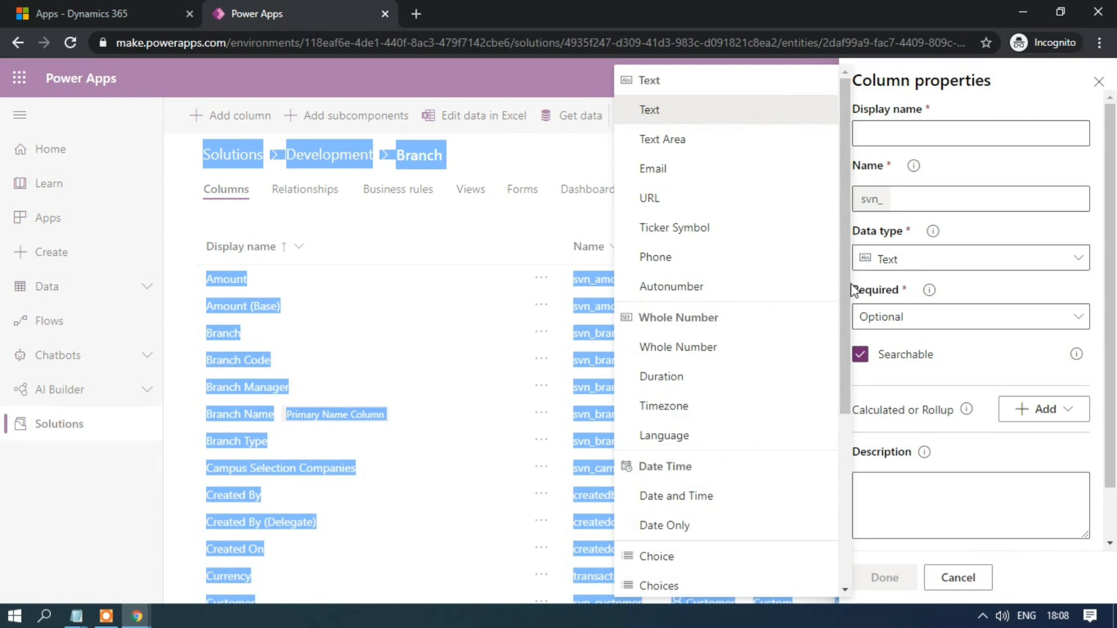
{"action": "scroll", "coordinate": [692, 558], "scroll_direction": "down", "scroll_amount": 5}
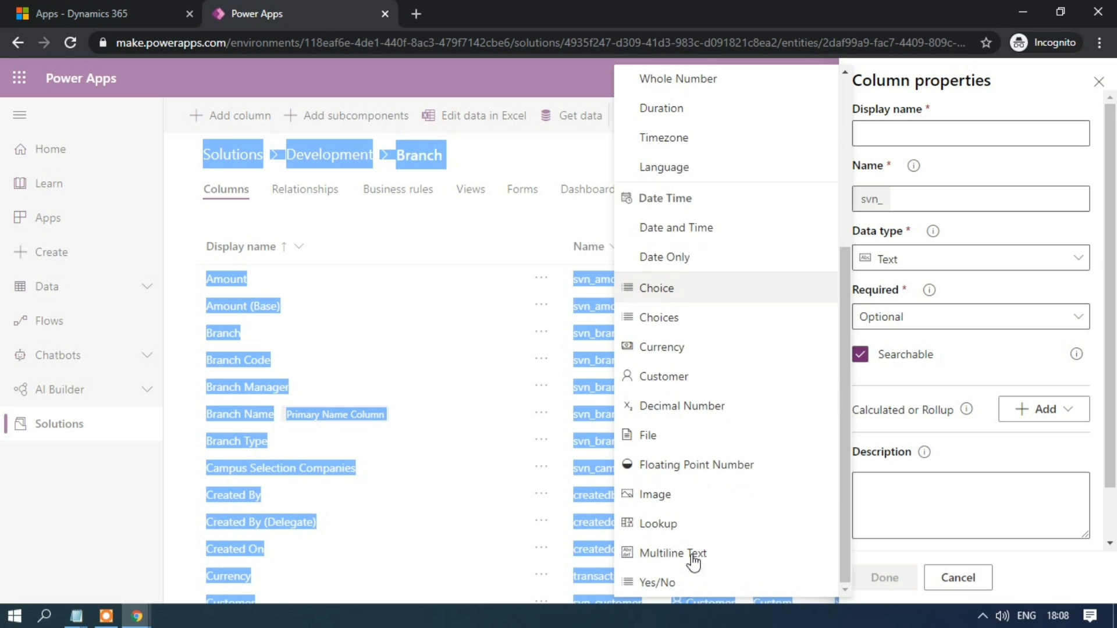
{"action": "left_click", "coordinate": [676, 507]}
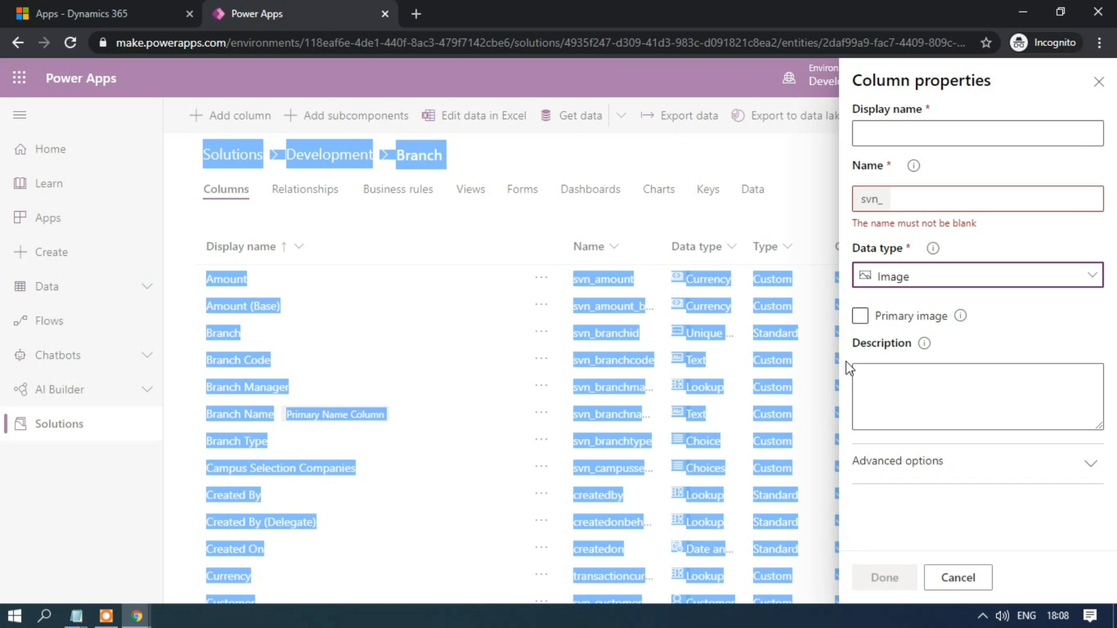
Step: Enter "Branch Image" as the display name of the new image column
{"action": "left_click", "coordinate": [884, 133]}
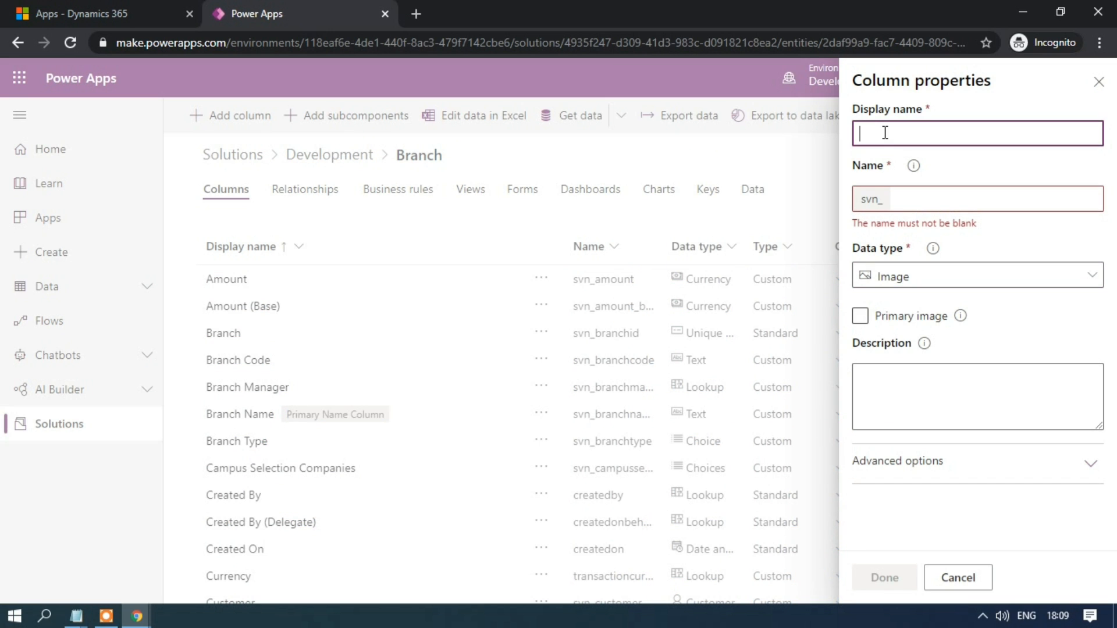
{"action": "key", "text": "Caps_Lock"}
{"action": "type", "text": "B"}
{"action": "key", "text": "Caps_Lock"}
{"action": "type", "text": "r"}
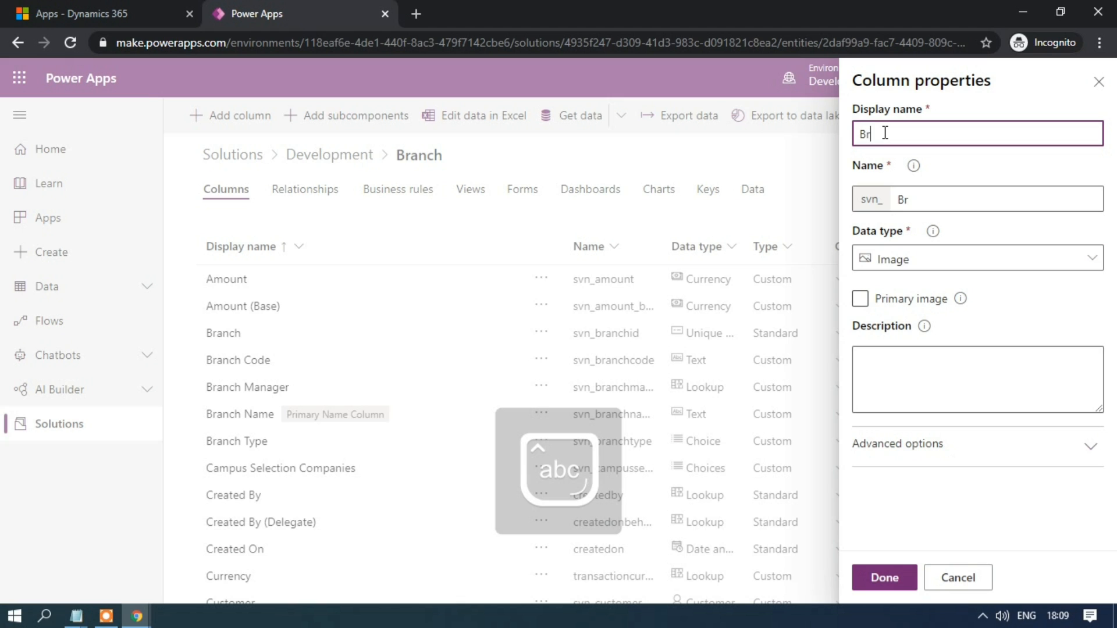
{"action": "type", "text": "anch"}
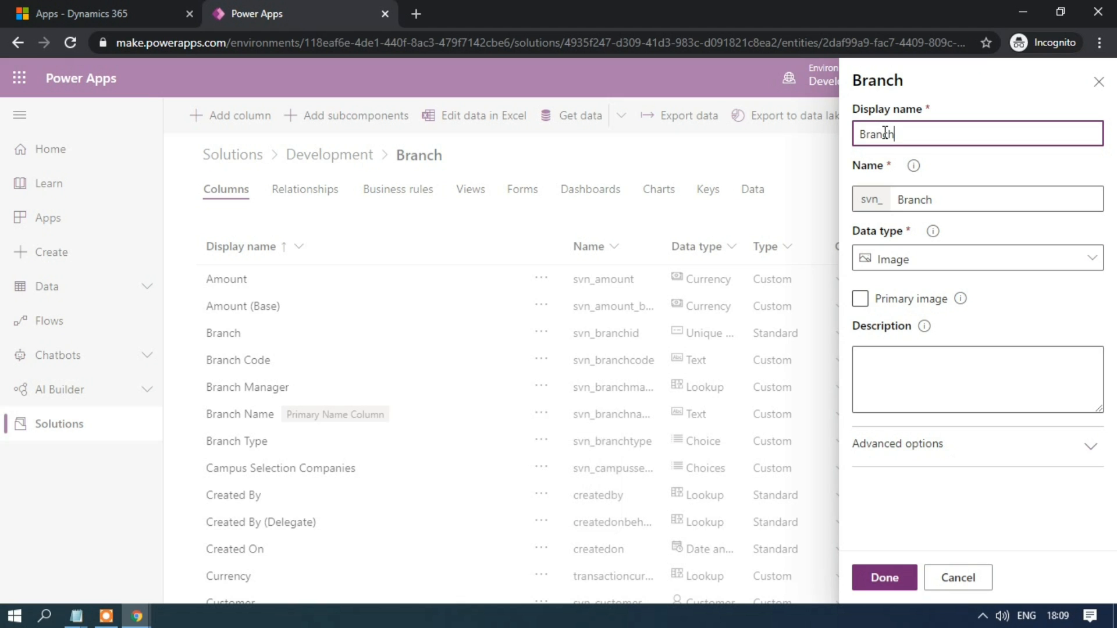
{"action": "key", "text": "Caps_Lock"}
{"action": "type", "text": "I"}
{"action": "key", "text": "Caps_Lock"}
{"action": "type", "text": "mage"}
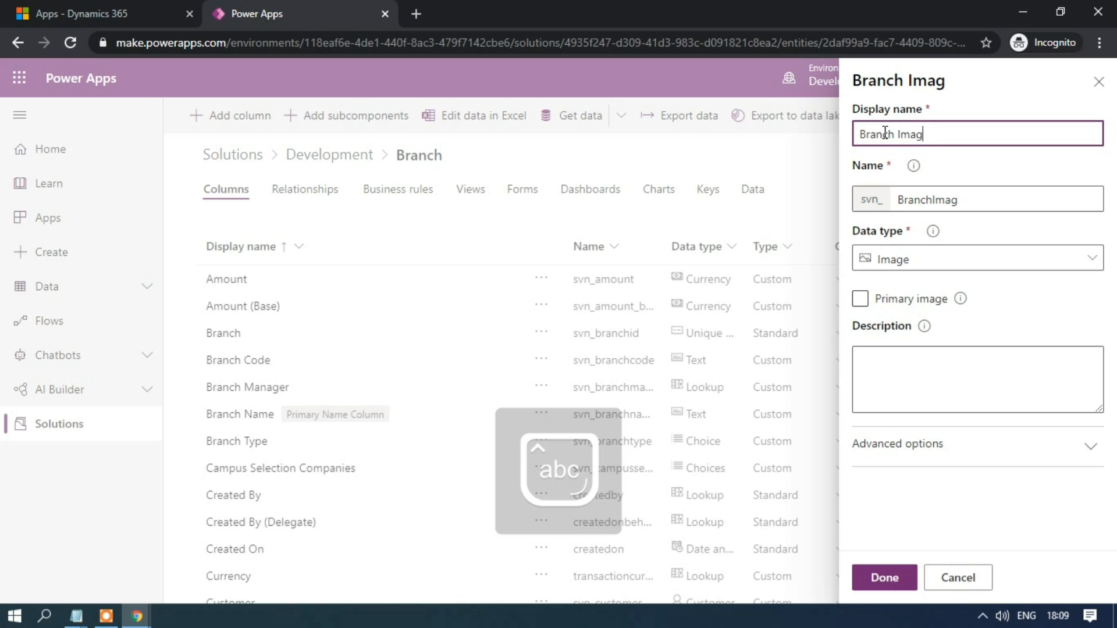
Step: Make Branch Image the primary image, keep its default advanced options, and save the column to the table
{"action": "left_click", "coordinate": [860, 299]}
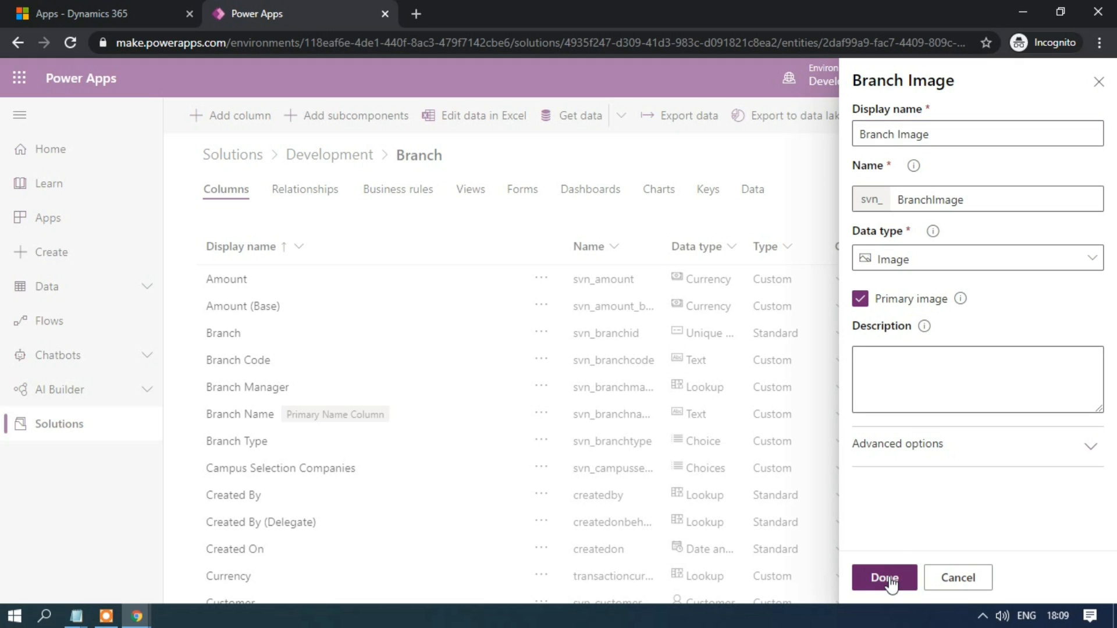
{"action": "left_click", "coordinate": [1092, 450]}
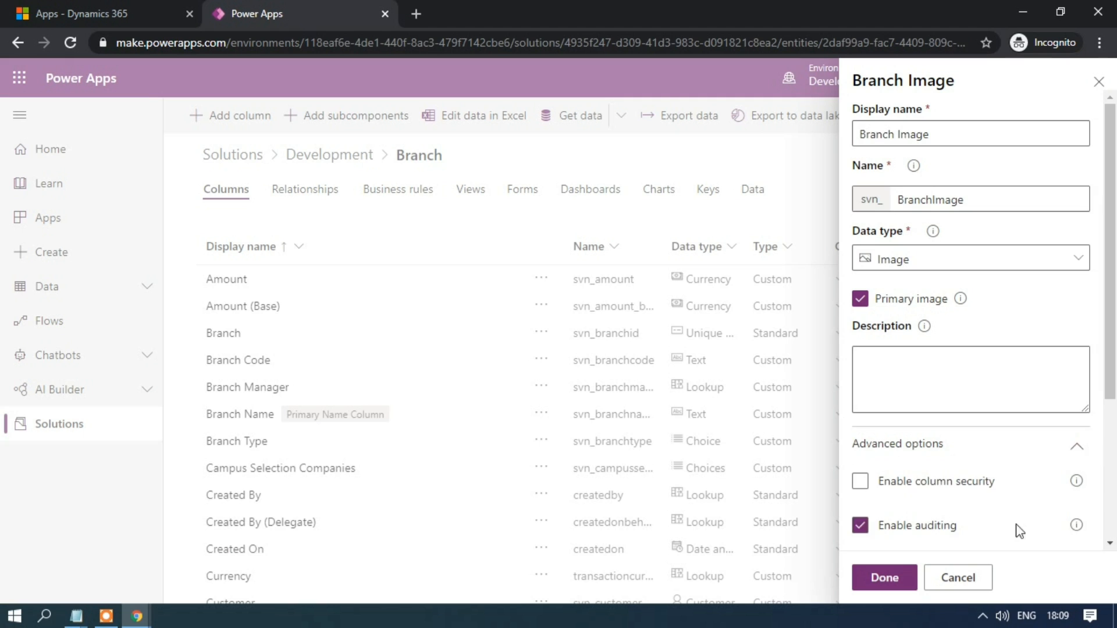
{"action": "scroll", "coordinate": [1013, 541], "scroll_direction": "down", "scroll_amount": 4}
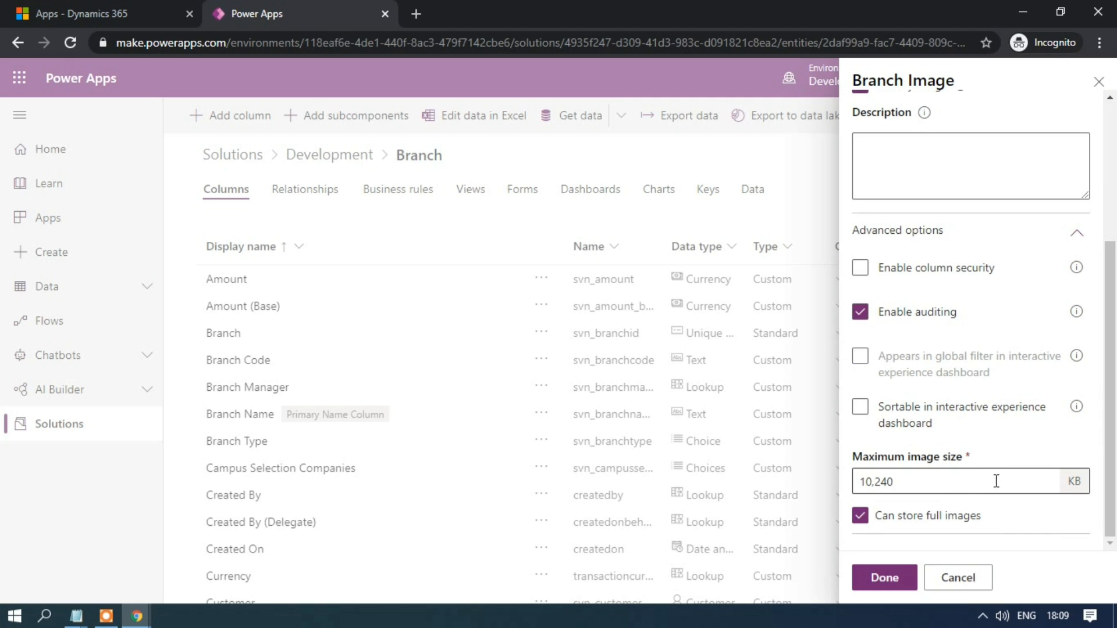
{"action": "left_click", "coordinate": [885, 578]}
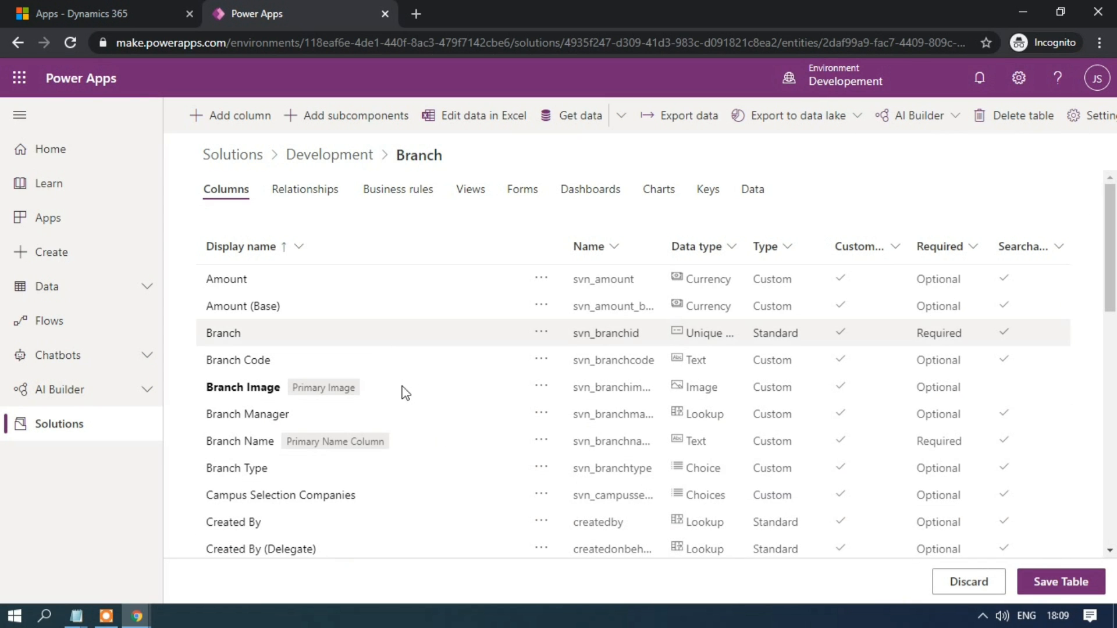
{"action": "left_click", "coordinate": [1034, 578]}
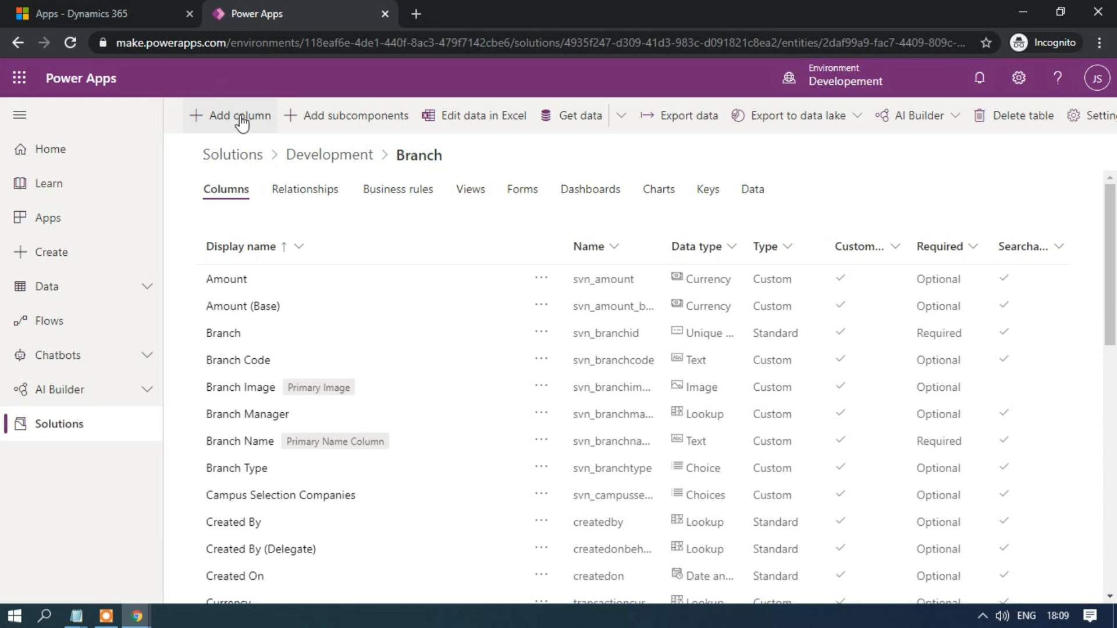
Step: Start another Branch column with the data type File and the display name "Files"
{"action": "left_click", "coordinate": [241, 117]}
{"action": "left_click", "coordinate": [972, 259]}
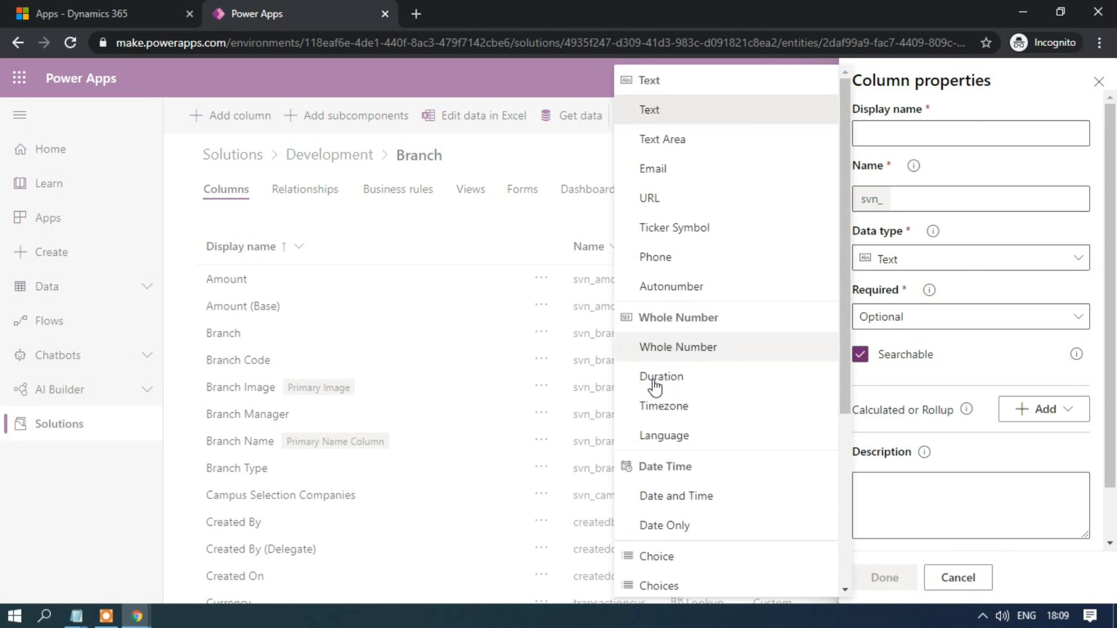
{"action": "scroll", "coordinate": [727, 445], "scroll_direction": "down", "scroll_amount": 3}
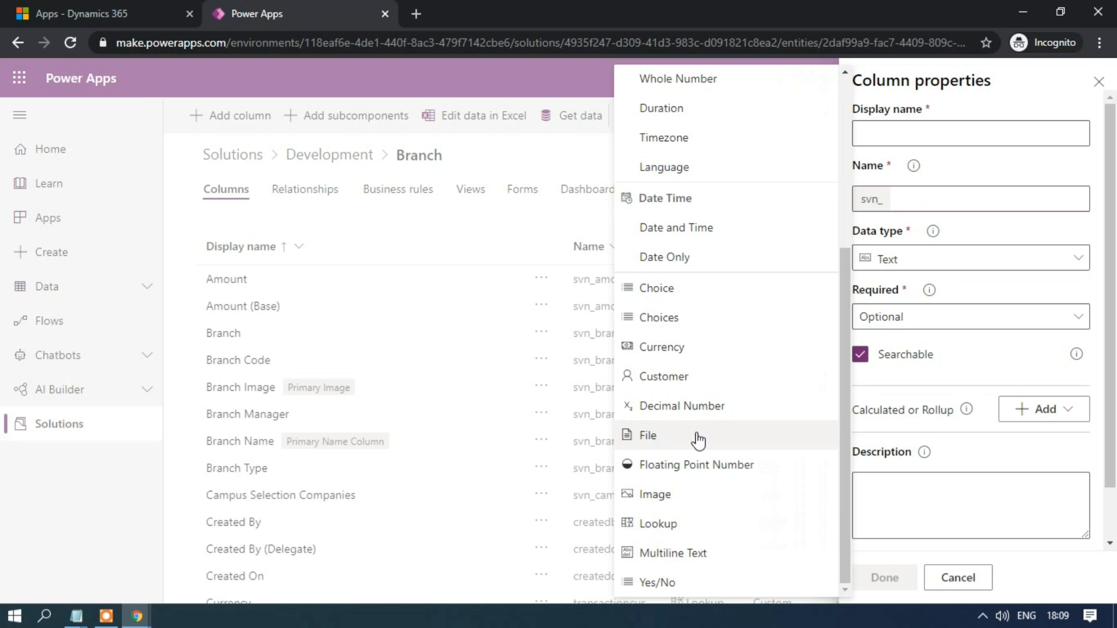
{"action": "left_click", "coordinate": [724, 436]}
{"action": "left_click", "coordinate": [924, 135]}
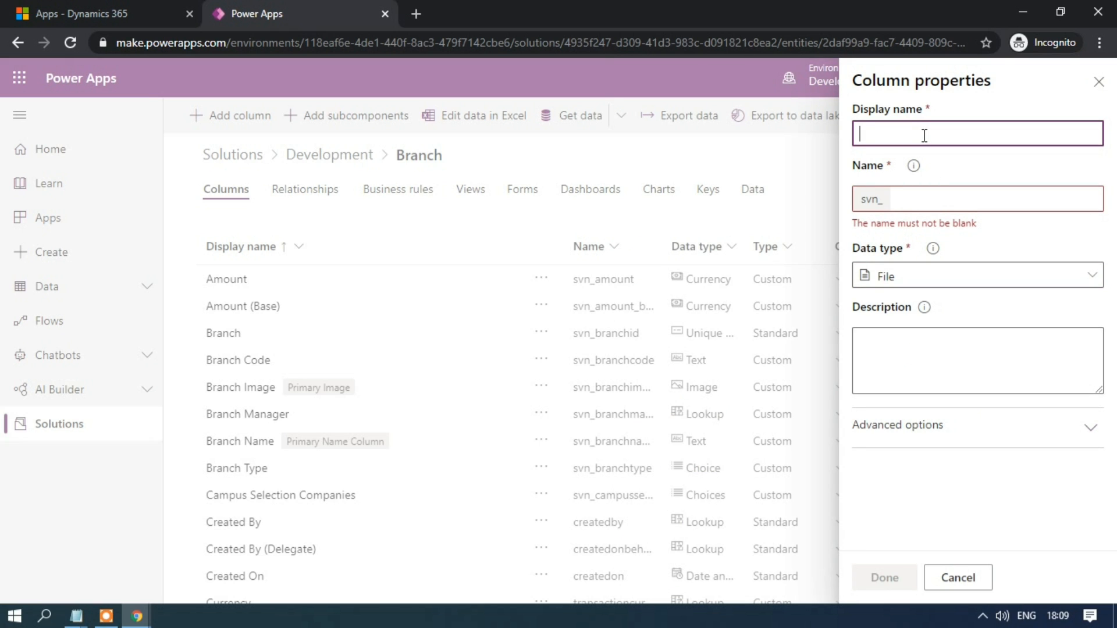
{"action": "key", "text": "Caps_Lock"}
{"action": "type", "text": "Files"}
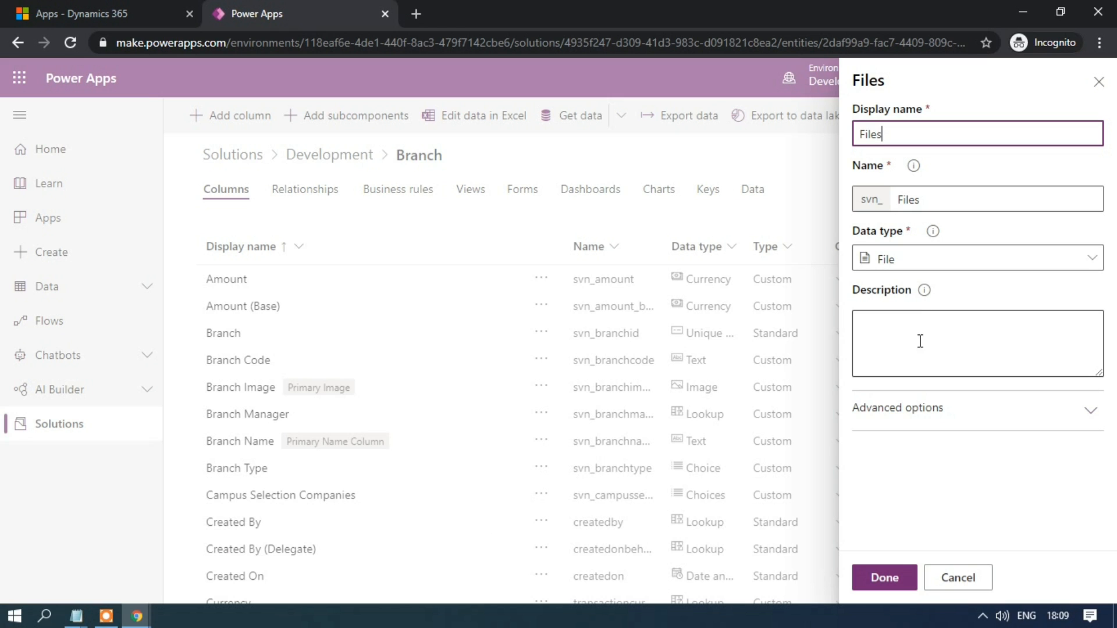
Step: Review the advanced options of the Files column, add it with the defaults, and save the table
{"action": "left_click", "coordinate": [1092, 419]}
{"action": "scroll", "coordinate": [1018, 444], "scroll_direction": "down", "scroll_amount": 3}
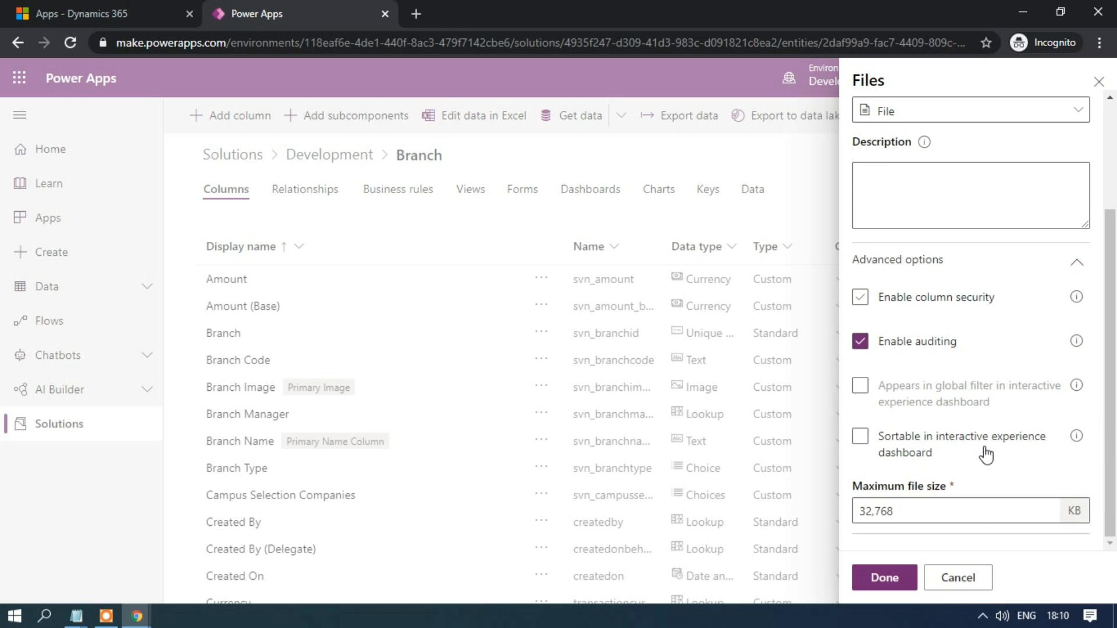
{"action": "scroll", "coordinate": [986, 455], "scroll_direction": "up", "scroll_amount": 3}
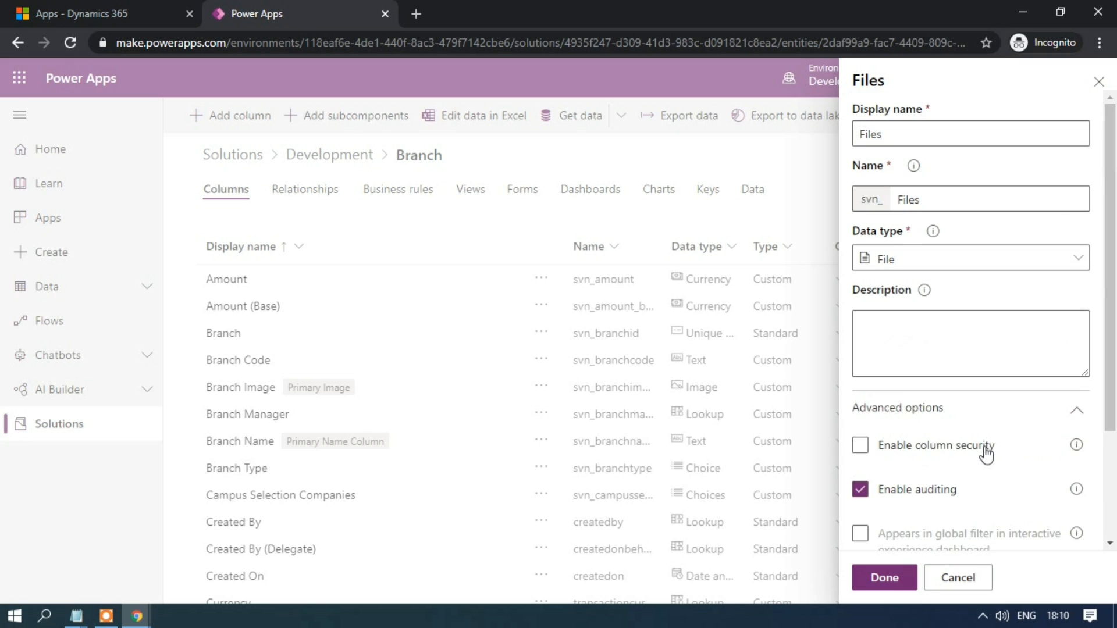
{"action": "left_click", "coordinate": [1078, 414]}
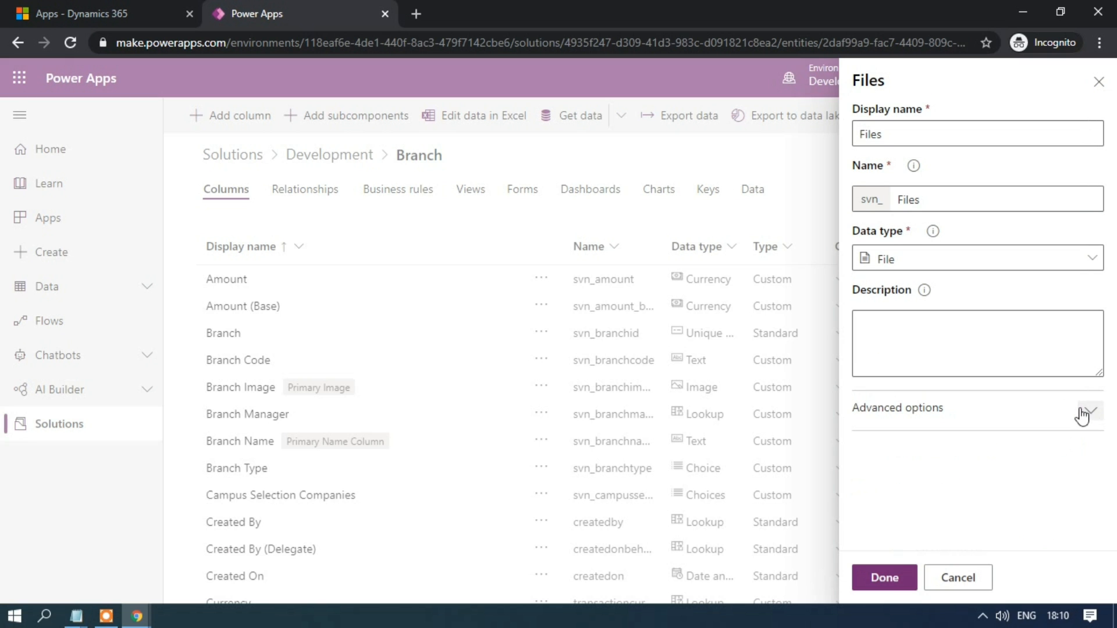
{"action": "left_click", "coordinate": [901, 578]}
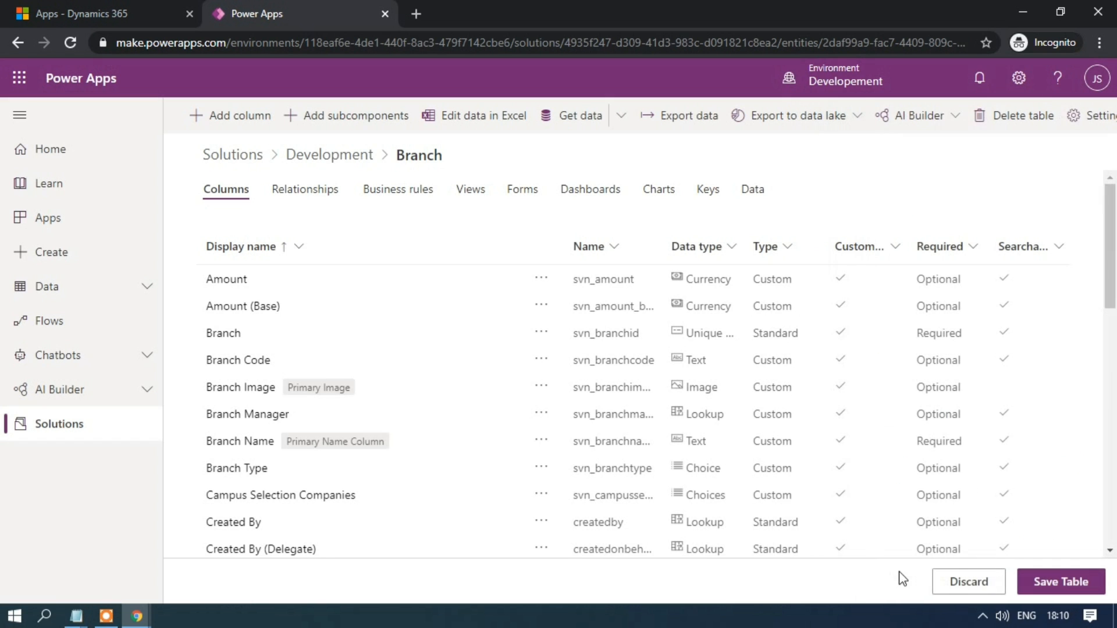
{"action": "left_click", "coordinate": [1054, 582]}
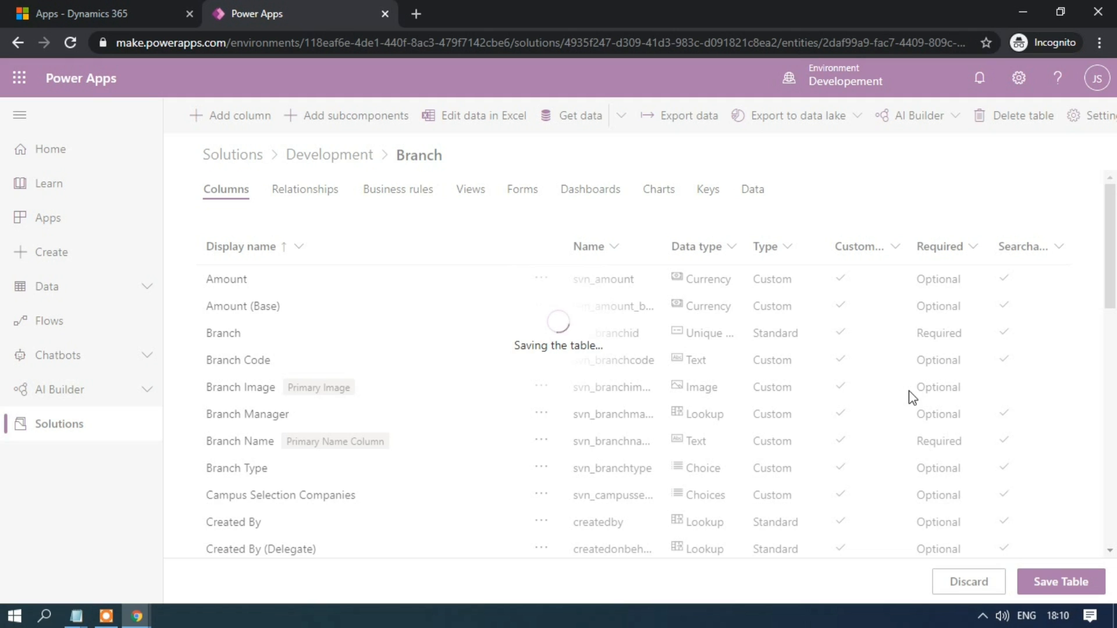
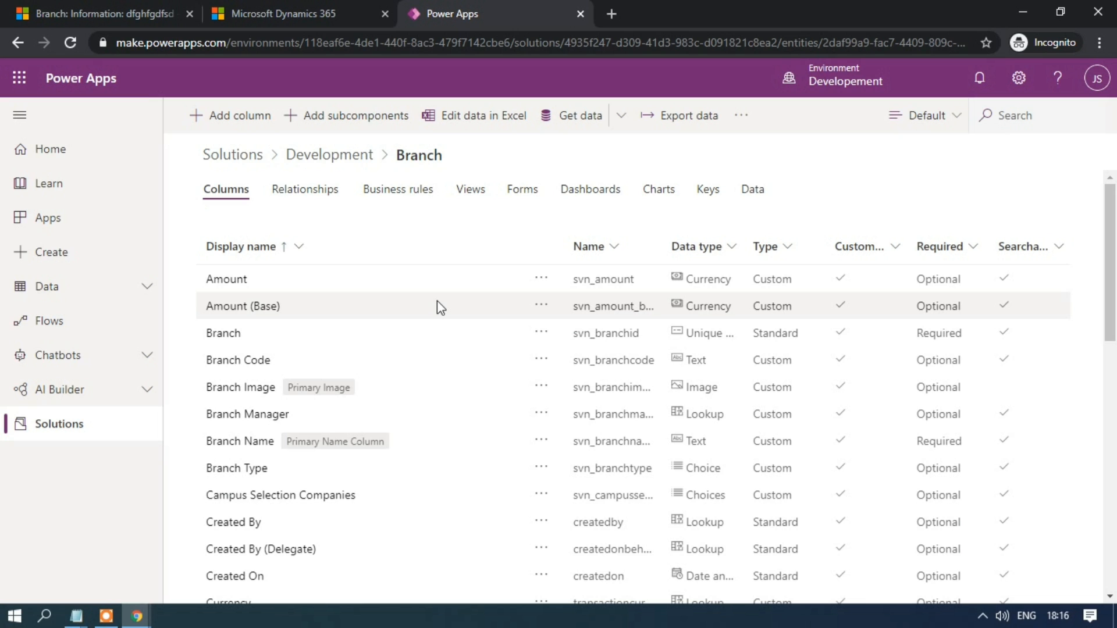
Step: Open the Branch table's main Information form in the form editor
{"action": "left_click", "coordinate": [520, 196]}
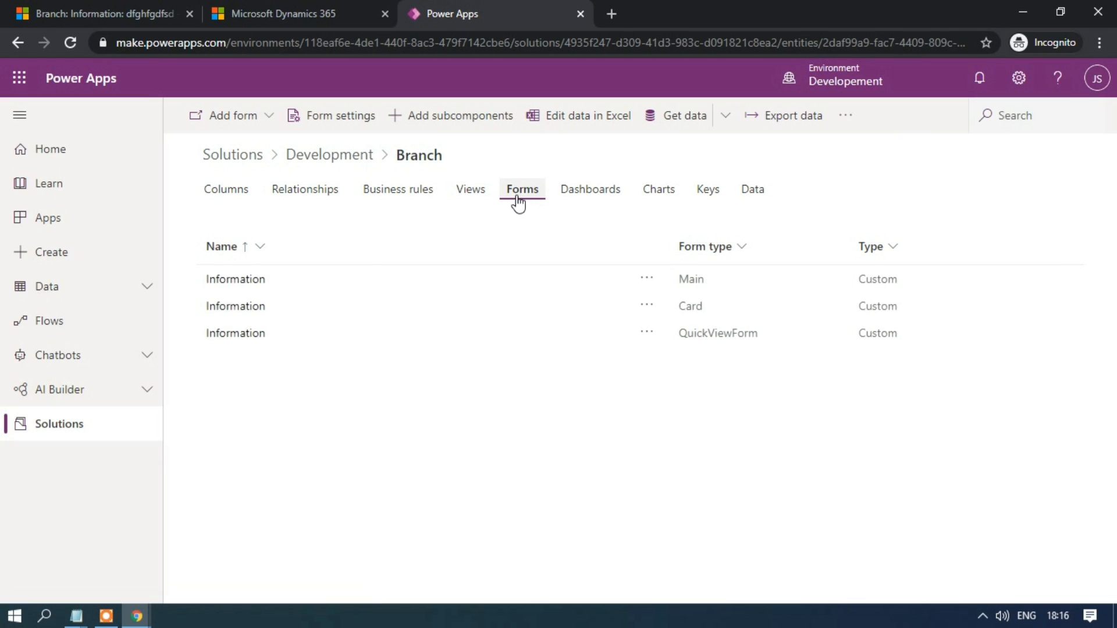
{"action": "left_click", "coordinate": [244, 281]}
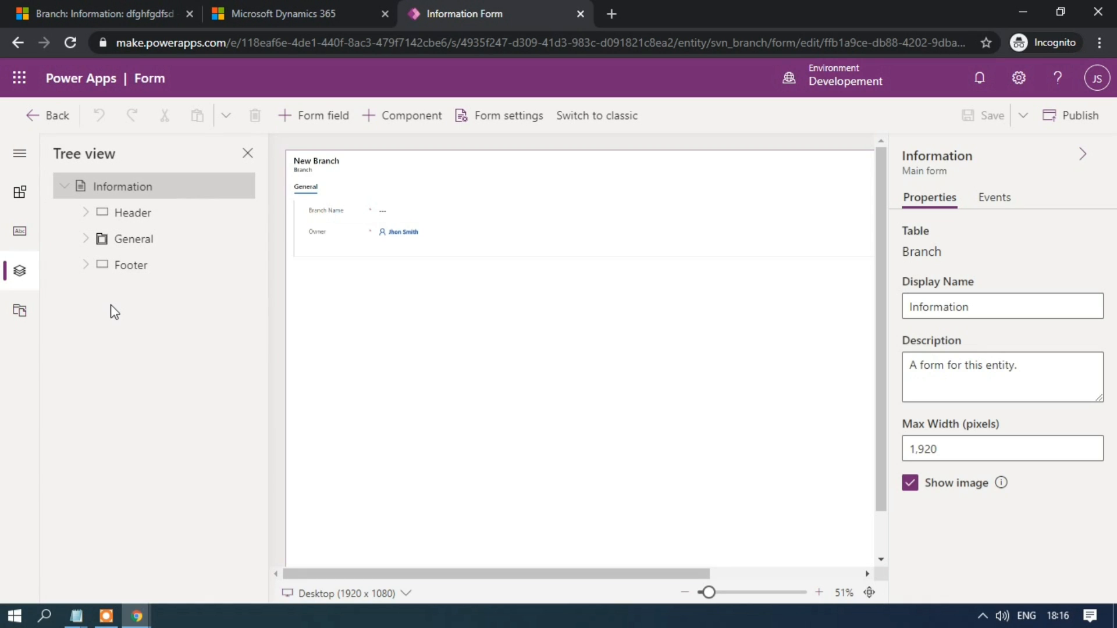
Step: List the Branch table's columns for the form, filtered to Custom and limited to unused ones
{"action": "left_click", "coordinate": [20, 233]}
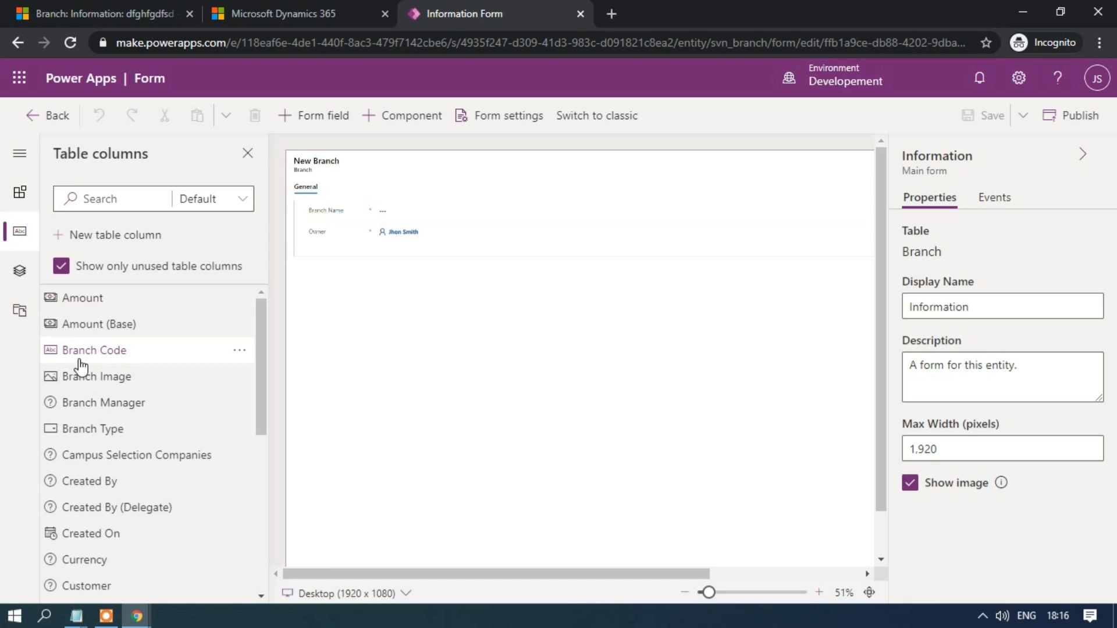
{"action": "left_click", "coordinate": [213, 205]}
{"action": "left_click", "coordinate": [203, 286]}
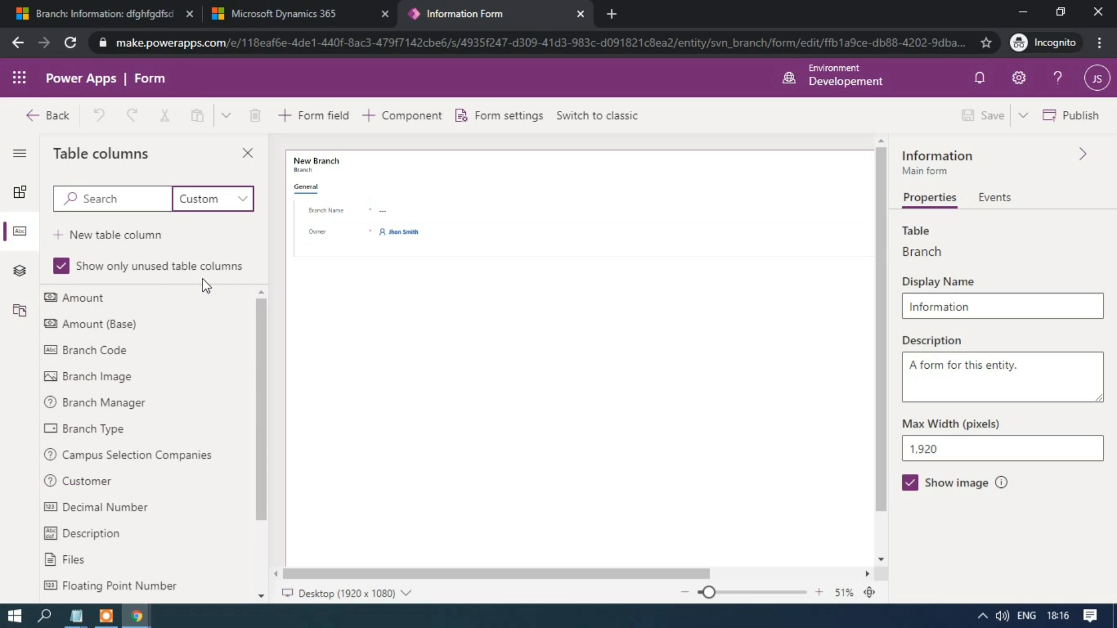
{"action": "left_click", "coordinate": [64, 273]}
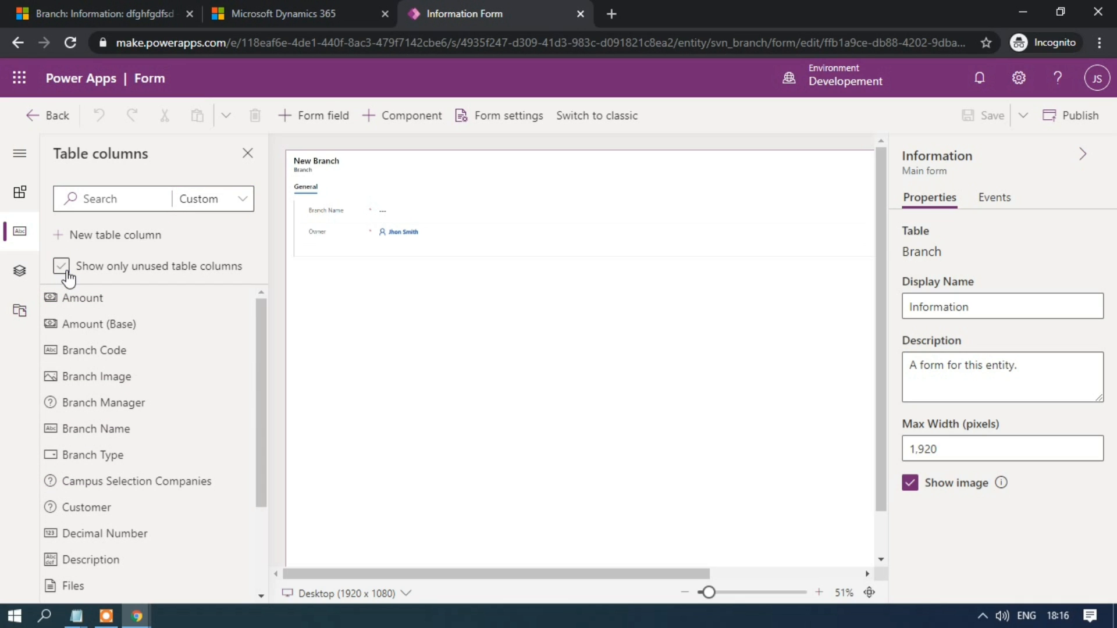
{"action": "left_click", "coordinate": [62, 268]}
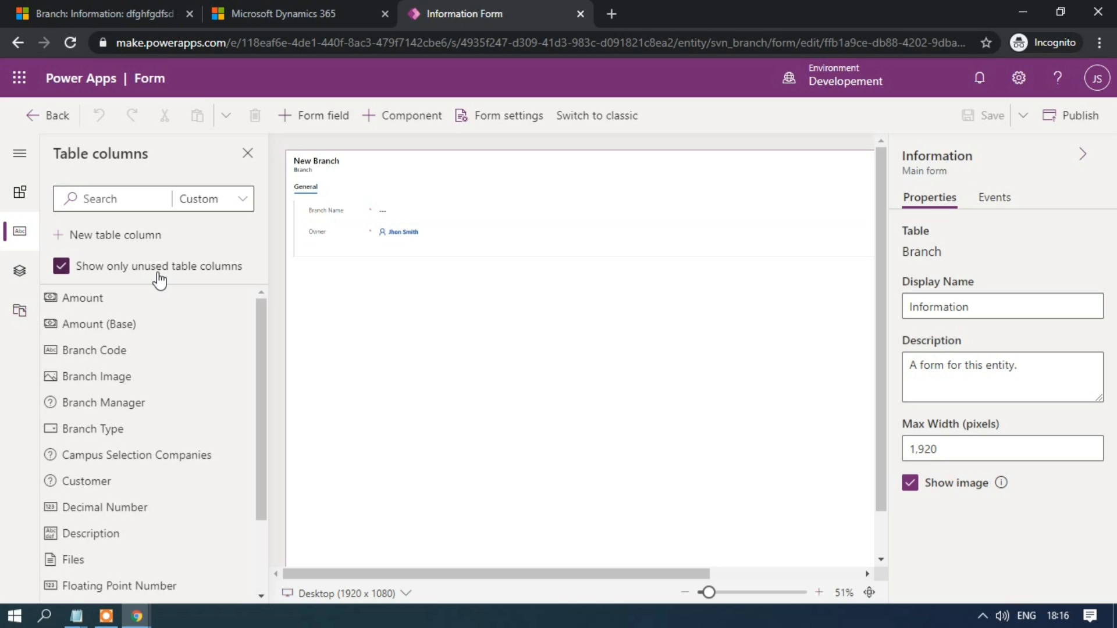
{"action": "left_click", "coordinate": [63, 267]}
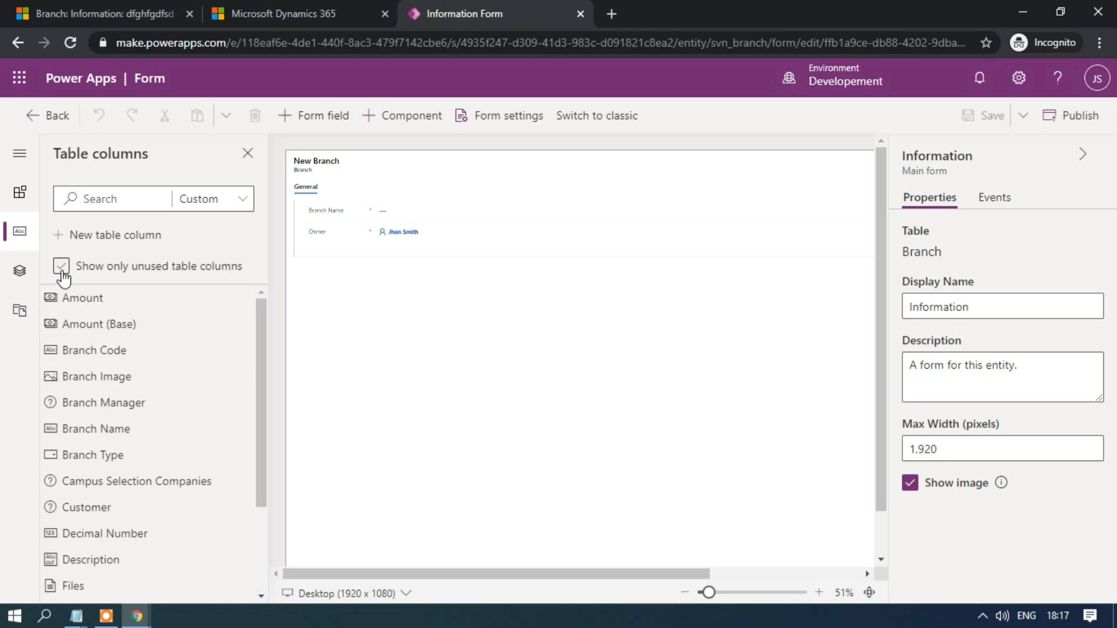
{"action": "left_click", "coordinate": [62, 271]}
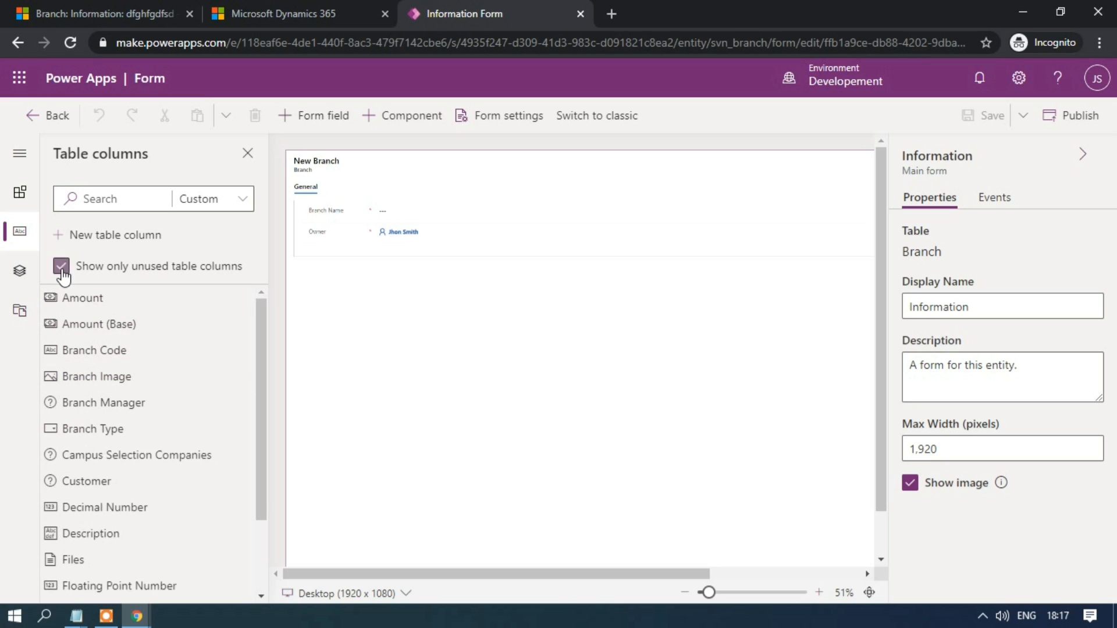
Step: Add the Branch Code, Branch Type, Campus Selection Companies, Description and Branch Manager columns to the form's General section
{"action": "left_click", "coordinate": [115, 360]}
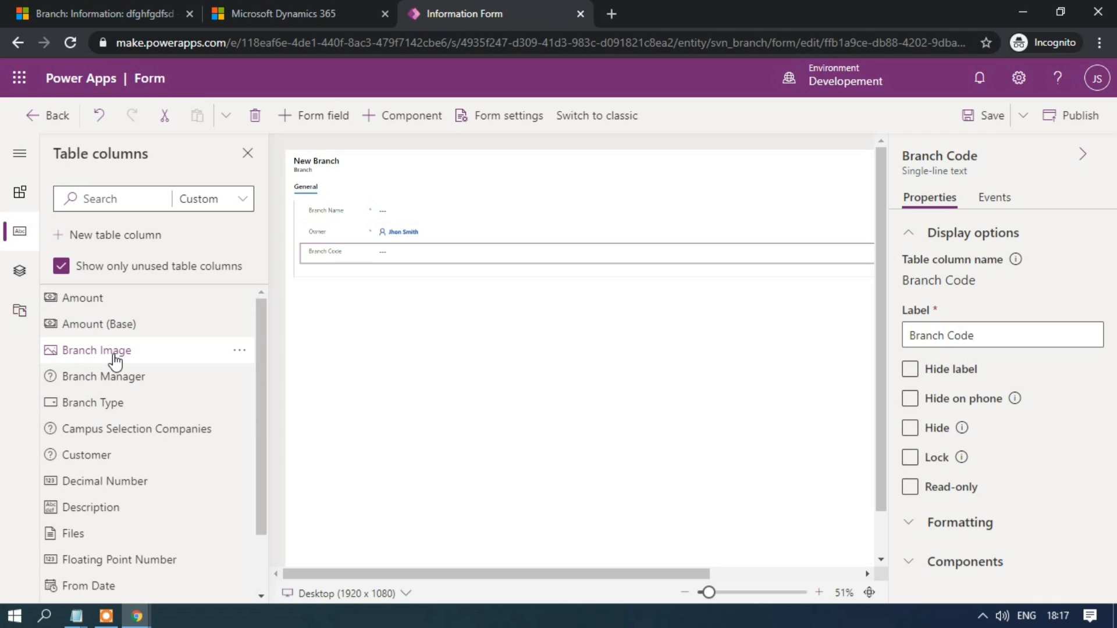
{"action": "left_click", "coordinate": [117, 406]}
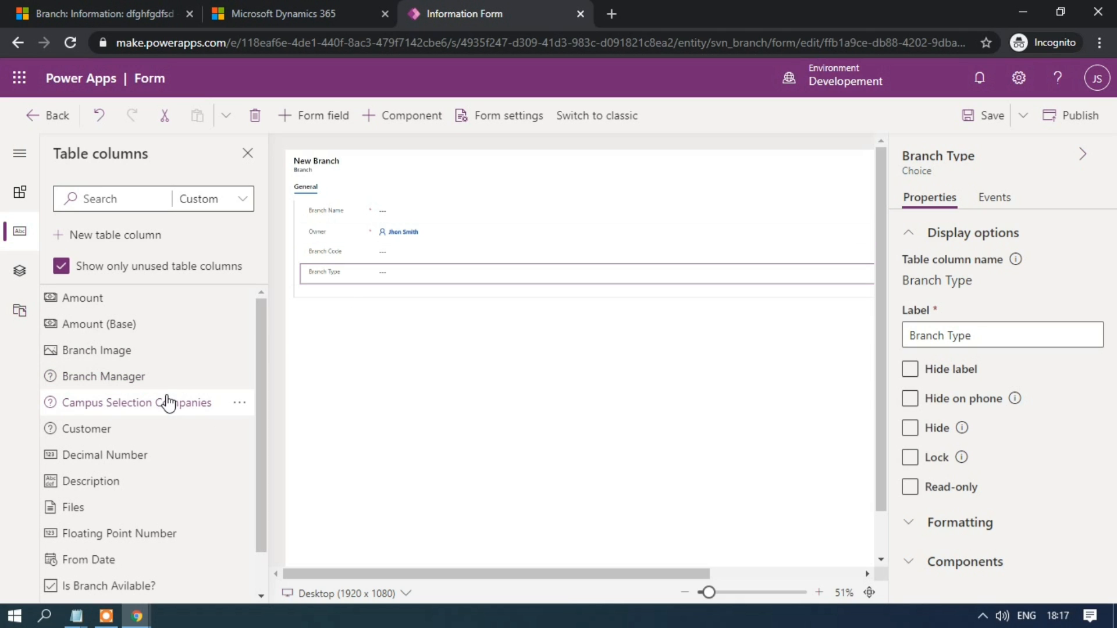
{"action": "left_click", "coordinate": [120, 406]}
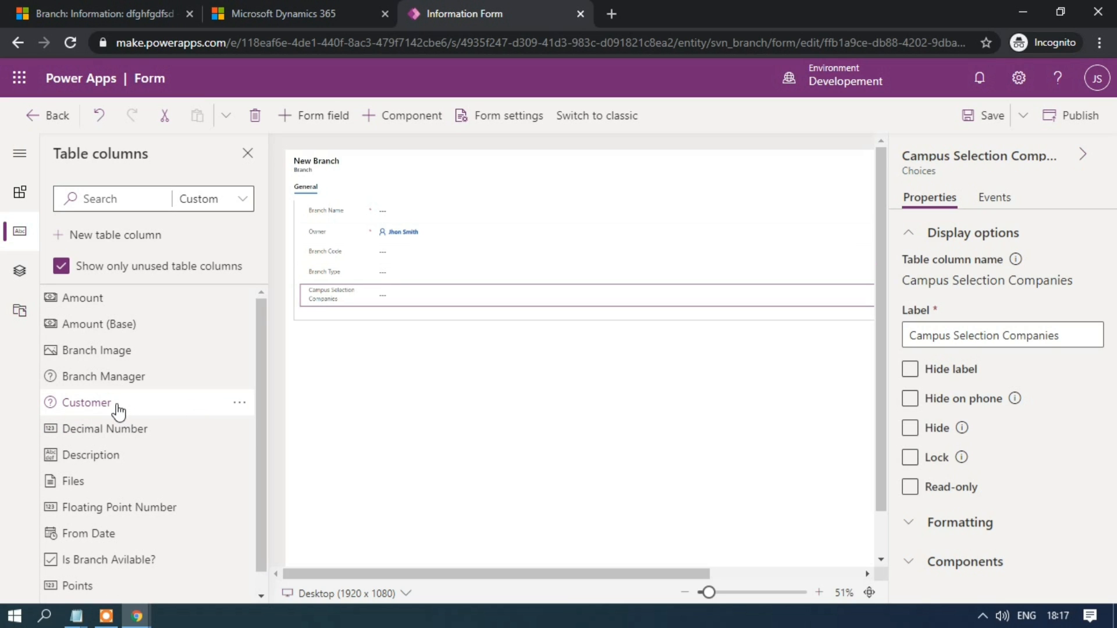
{"action": "left_click", "coordinate": [105, 456]}
{"action": "left_click", "coordinate": [106, 378]}
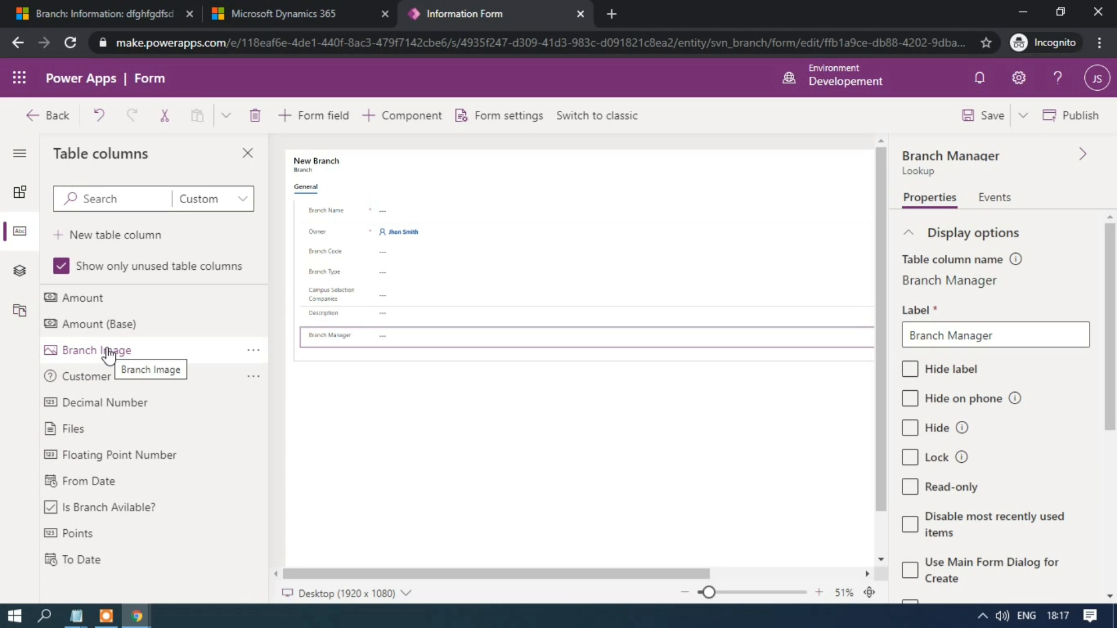
Step: Add the Branch Image column to the form and place it directly below Owner
{"action": "left_click", "coordinate": [108, 352]}
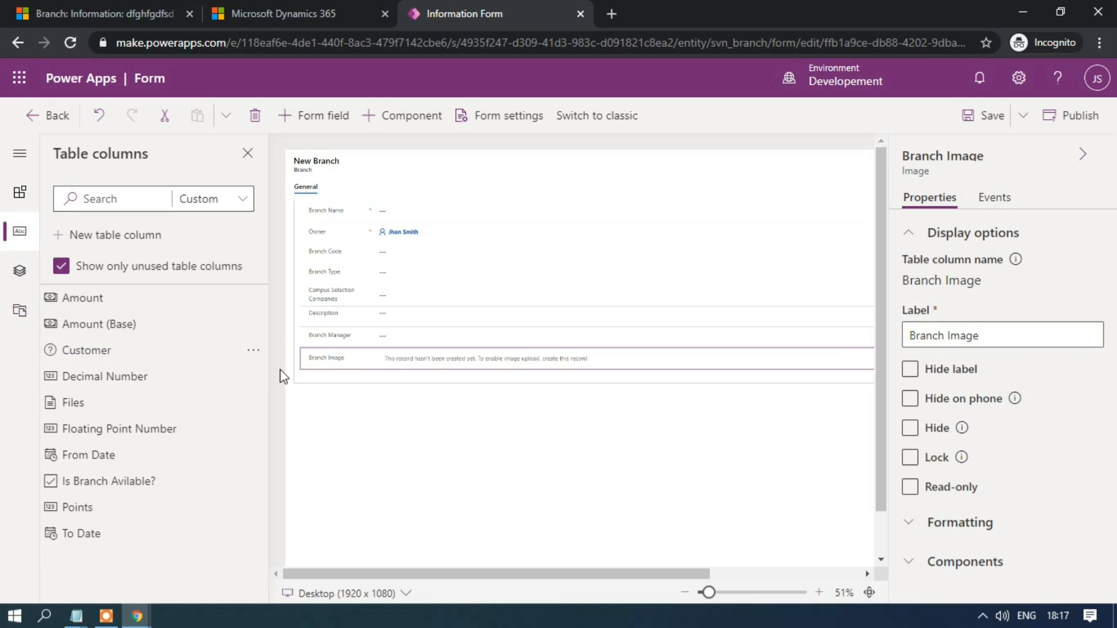
{"action": "left_click_drag", "start_coordinate": [319, 362], "coordinate": [337, 249]}
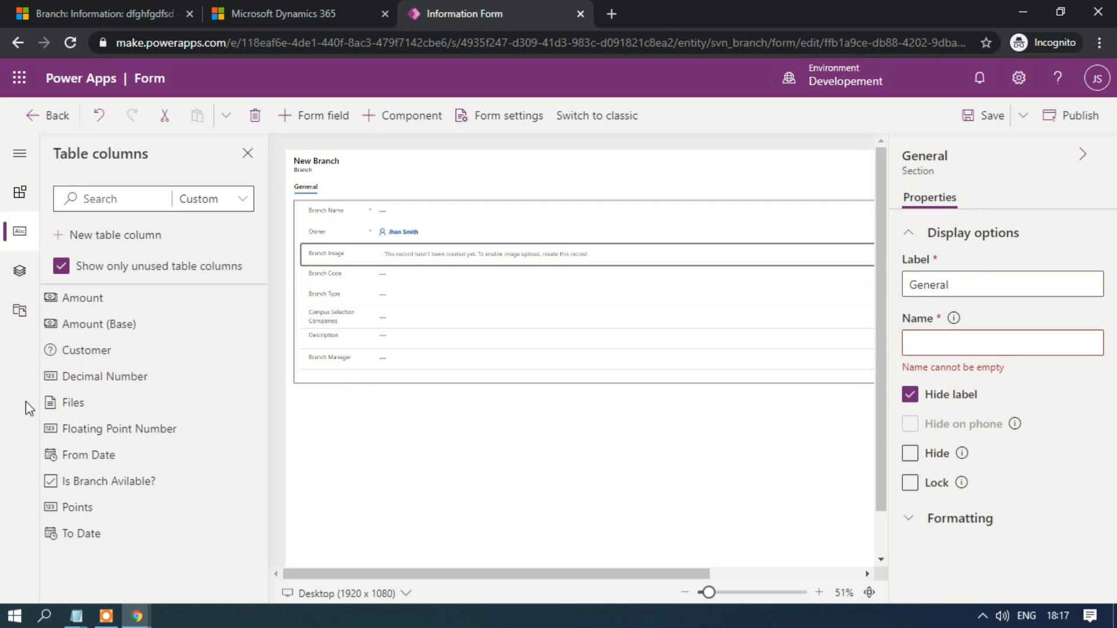
Step: Add the Customer, Amount, Decimal Number and Files columns to the end of the General section
{"action": "left_click", "coordinate": [96, 351]}
{"action": "left_click", "coordinate": [98, 307]}
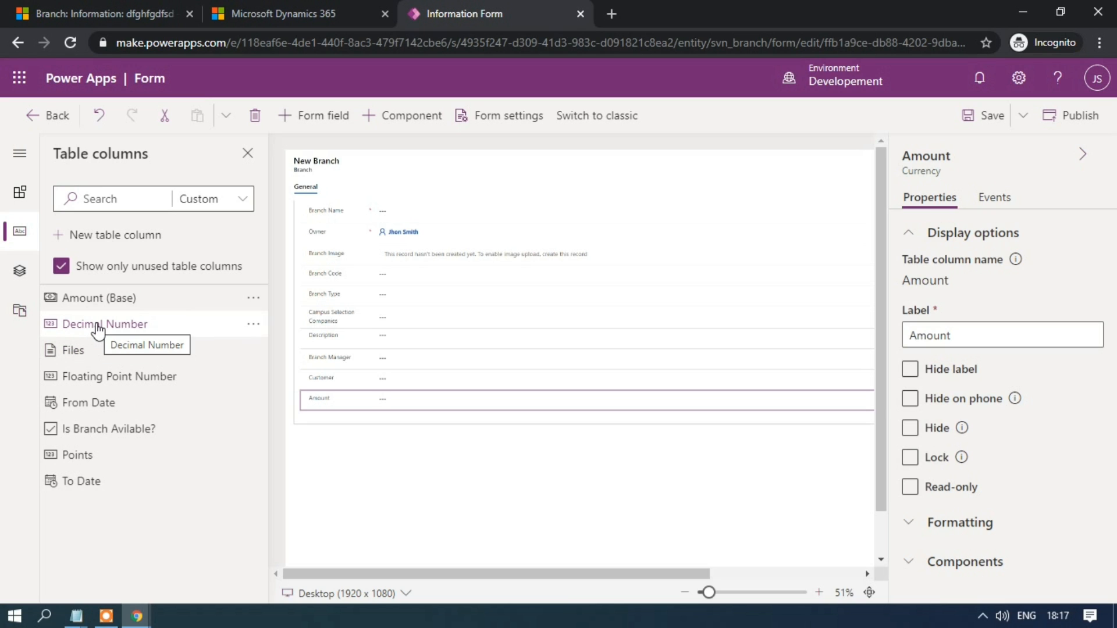
{"action": "left_click", "coordinate": [98, 329]}
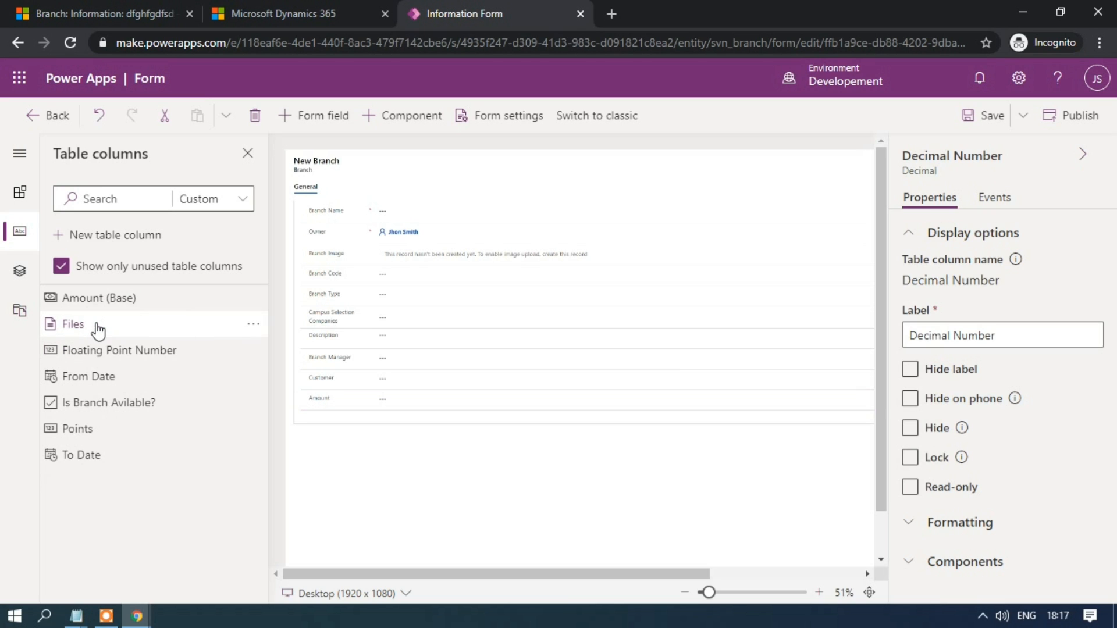
{"action": "left_click", "coordinate": [95, 335]}
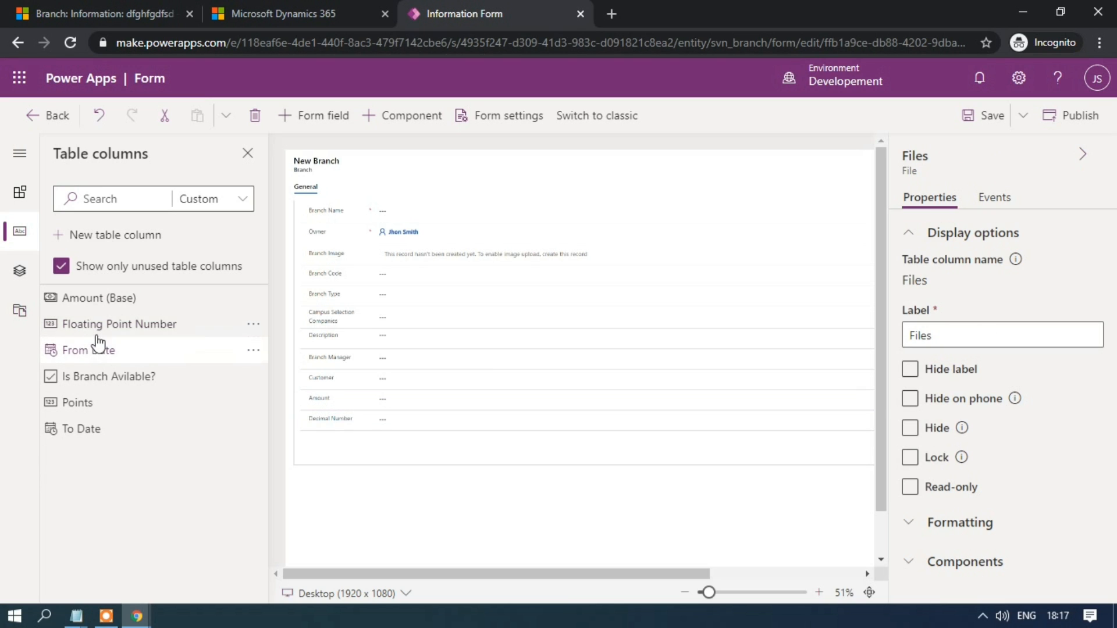
Step: Add the Floating Point Number, From Date, To Date, Is Branch Avilable? and Points columns to the General section
{"action": "left_click", "coordinate": [104, 332]}
{"action": "left_click", "coordinate": [105, 332]}
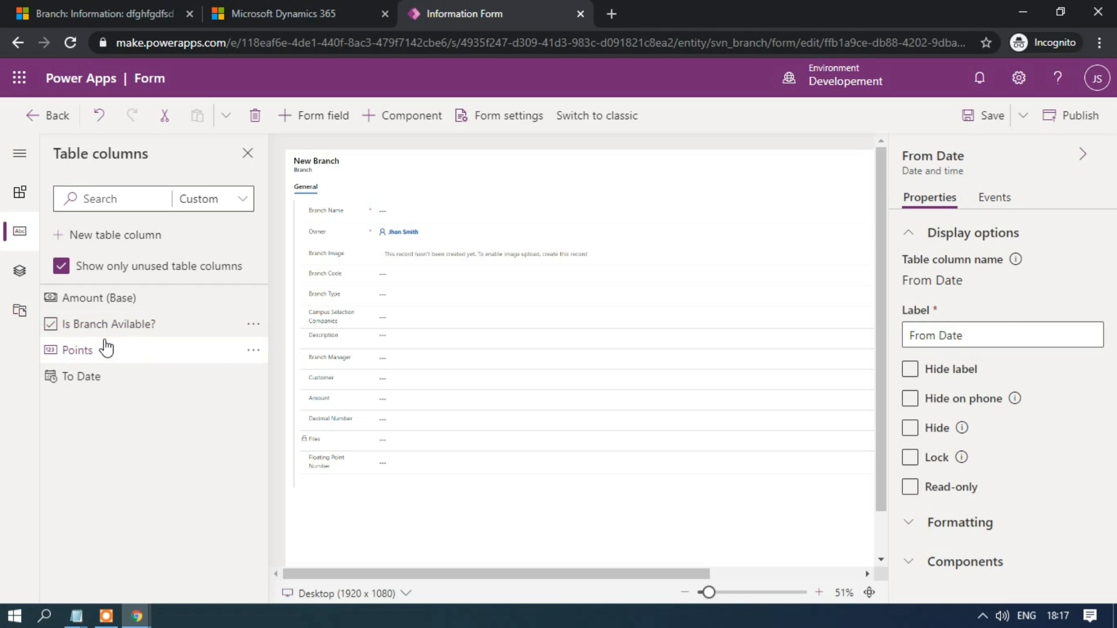
{"action": "left_click", "coordinate": [96, 376]}
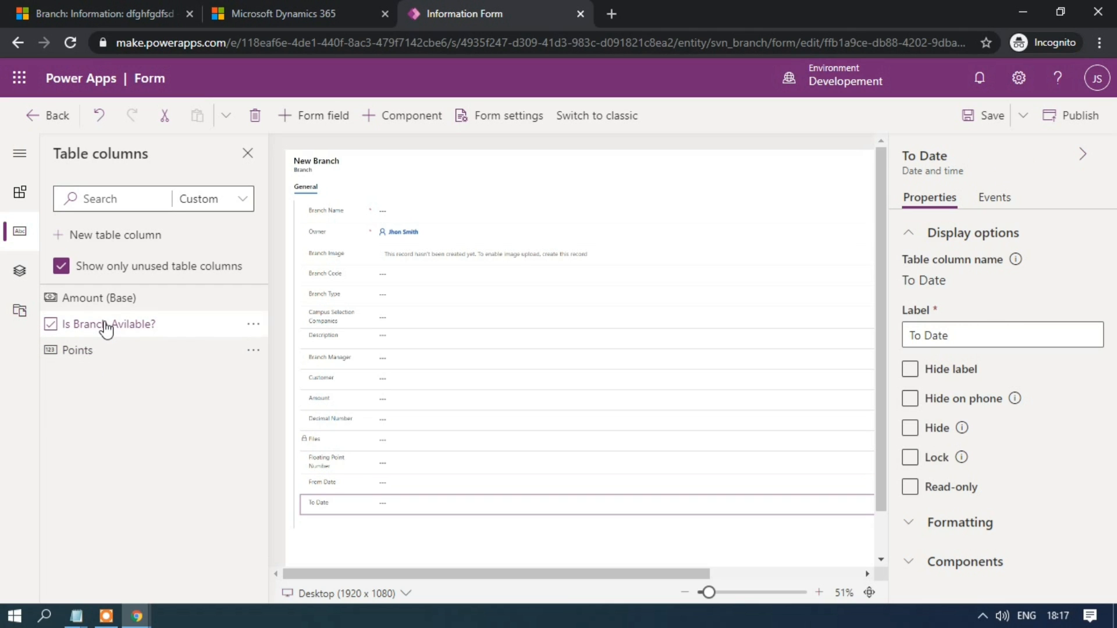
{"action": "left_click", "coordinate": [105, 324]}
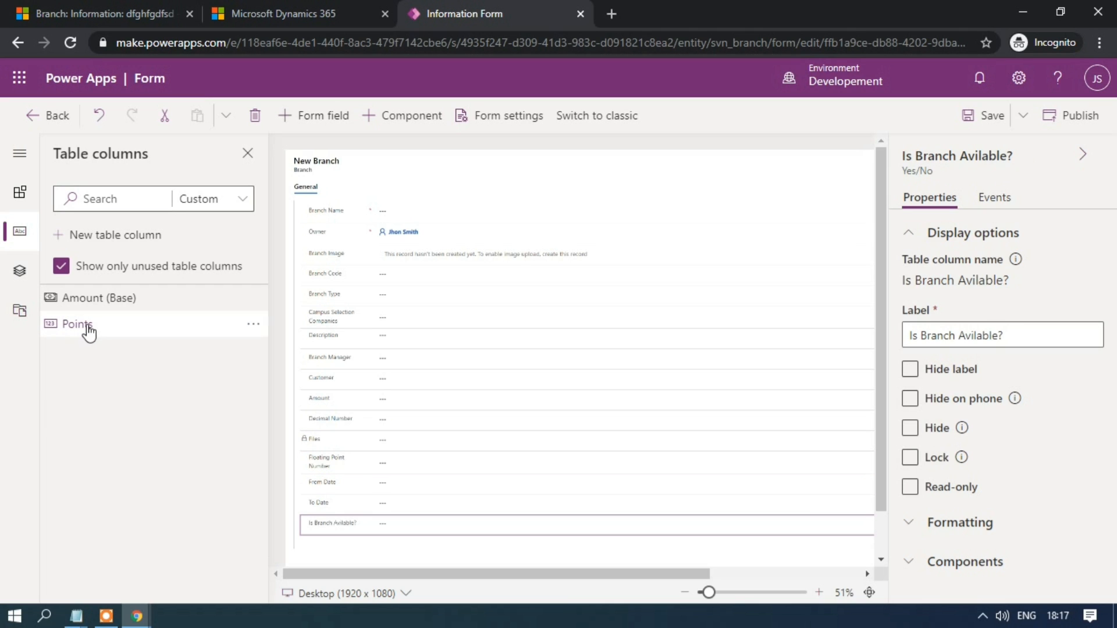
{"action": "left_click", "coordinate": [89, 331]}
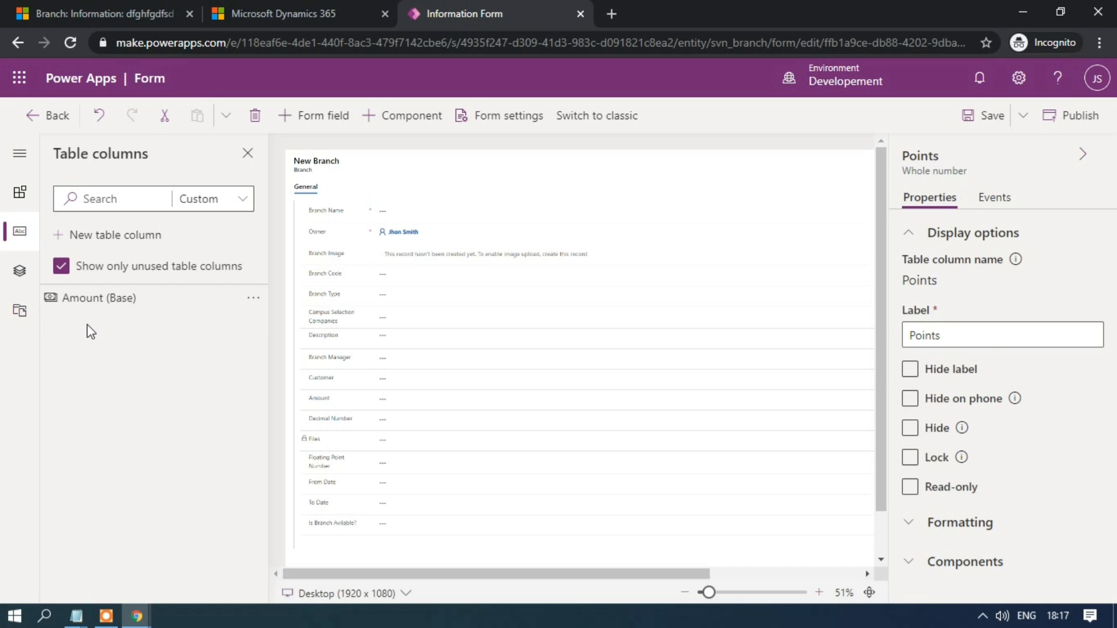
Step: Add a 1-column tab to the form beside General and show its empty section
{"action": "left_click", "coordinate": [343, 217]}
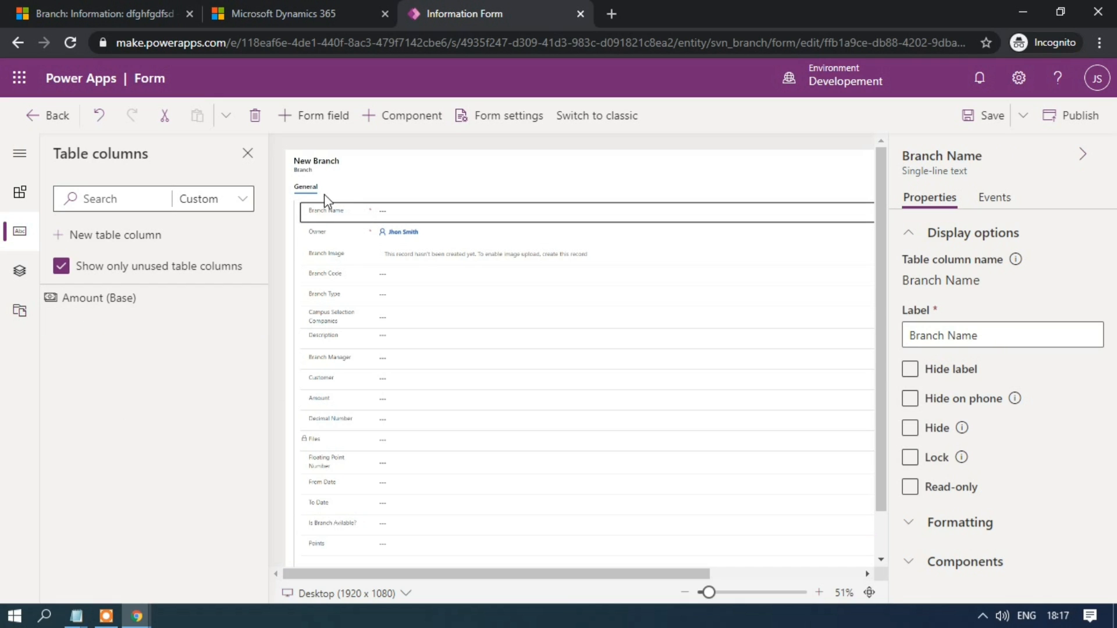
{"action": "left_click", "coordinate": [306, 188]}
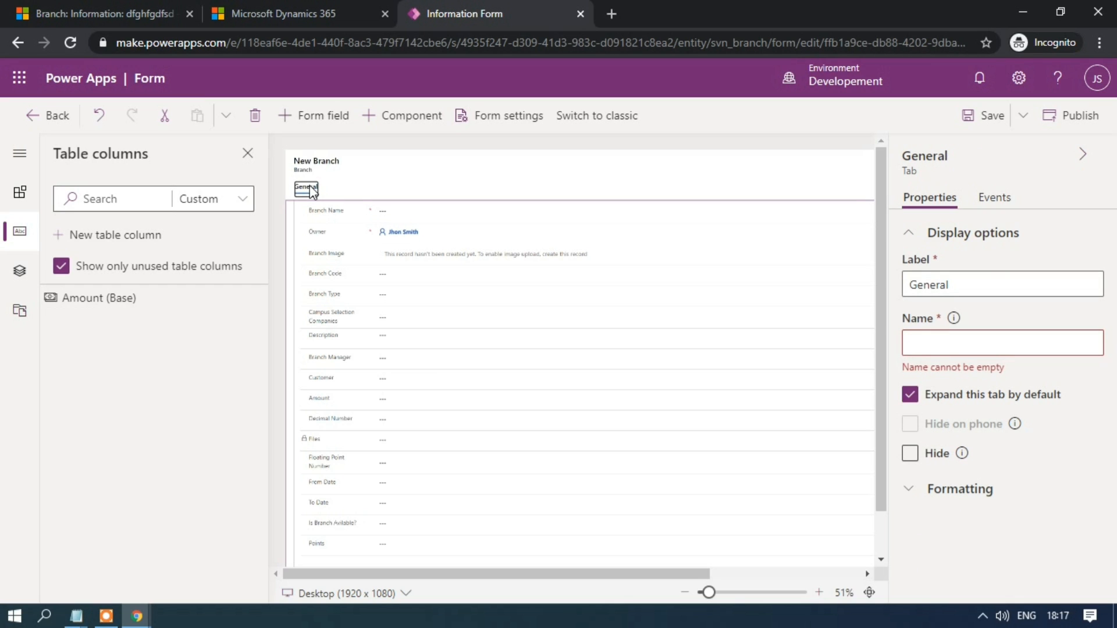
{"action": "left_click", "coordinate": [18, 196]}
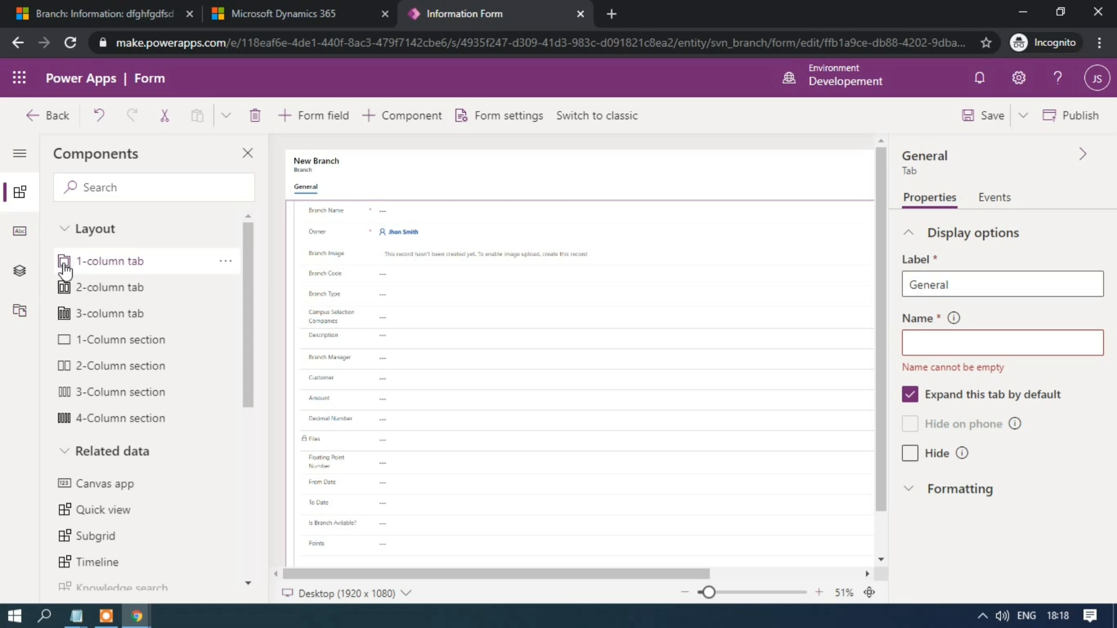
{"action": "left_click", "coordinate": [96, 265]}
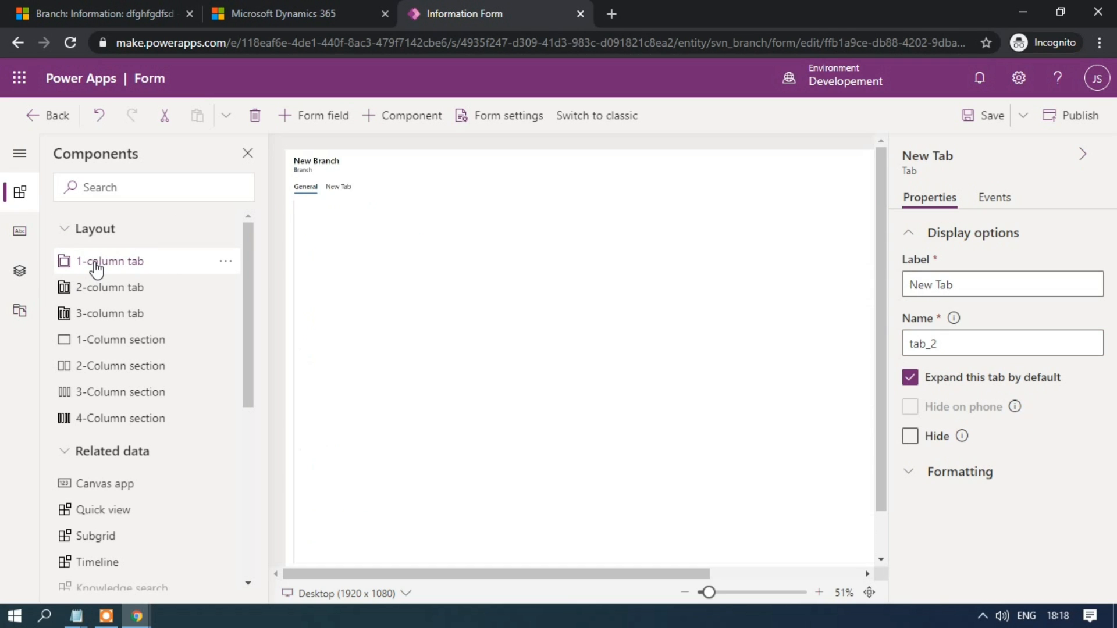
{"action": "left_click", "coordinate": [338, 187]}
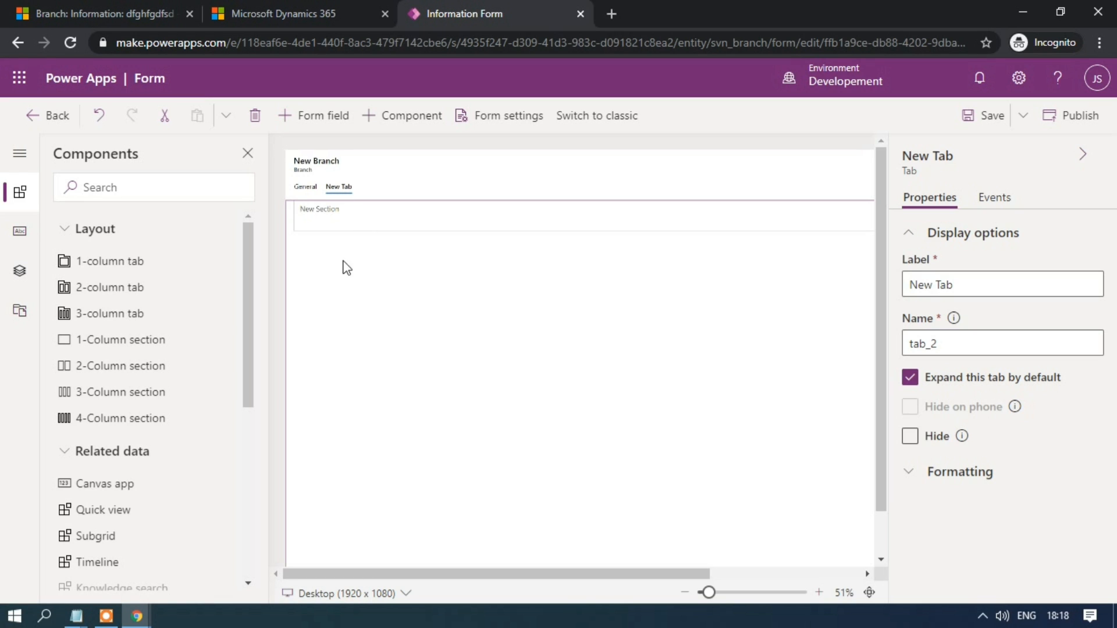
Step: Move the Customer field on the General tab to the end, below Points
{"action": "left_click", "coordinate": [306, 187]}
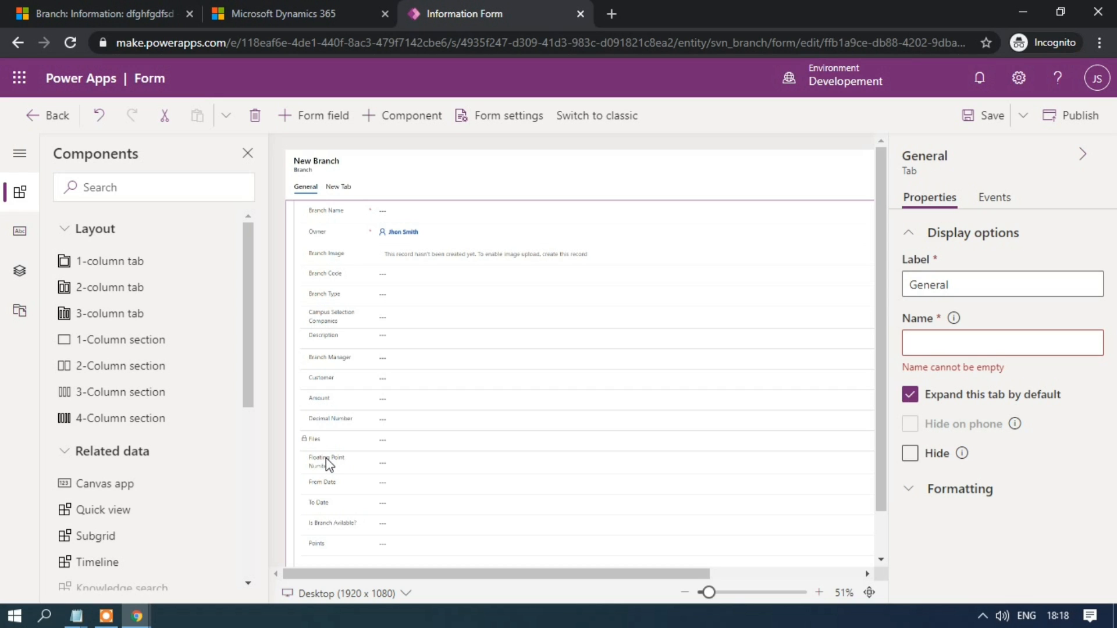
{"action": "left_click_drag", "start_coordinate": [325, 459], "coordinate": [337, 549]}
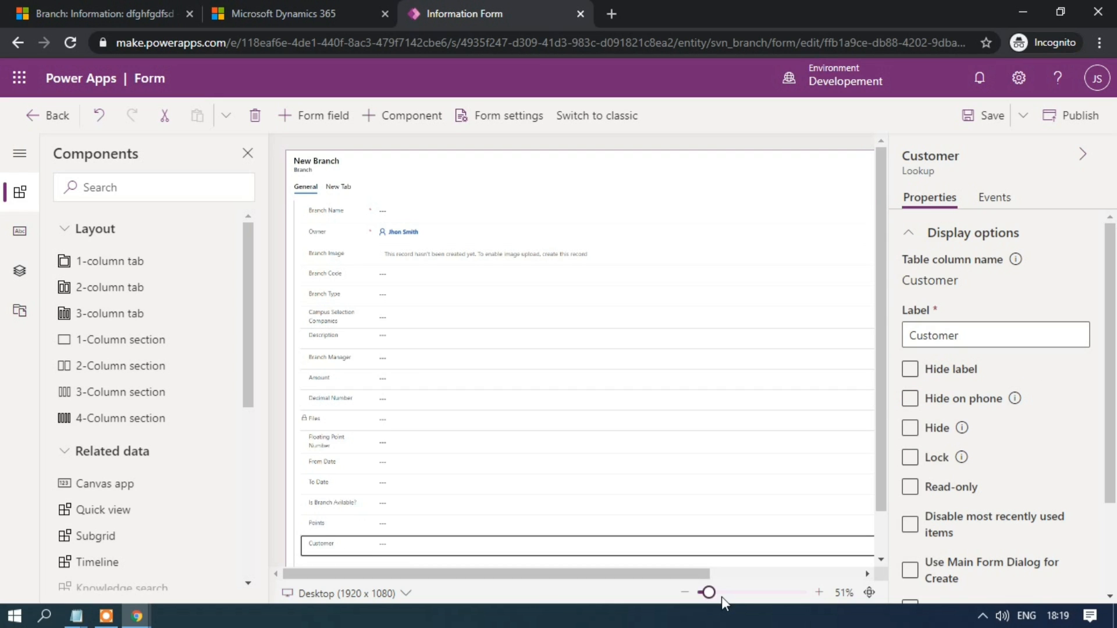
Step: Move the Description field from the General tab into the section of the new tab
{"action": "left_click_drag", "start_coordinate": [707, 596], "coordinate": [724, 595]}
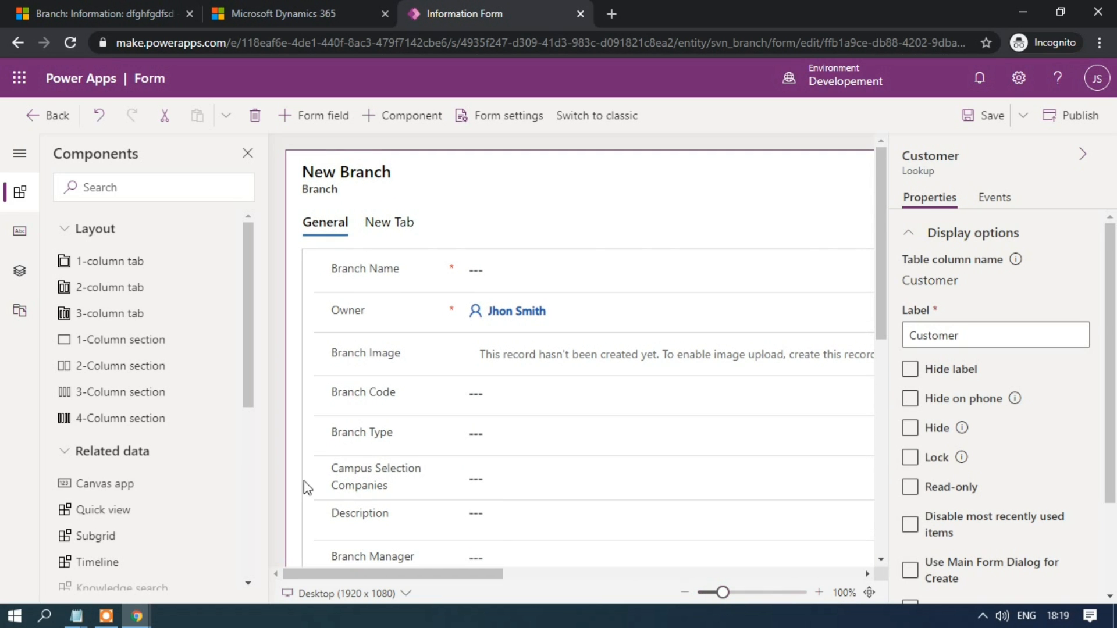
{"action": "left_click", "coordinate": [247, 153]}
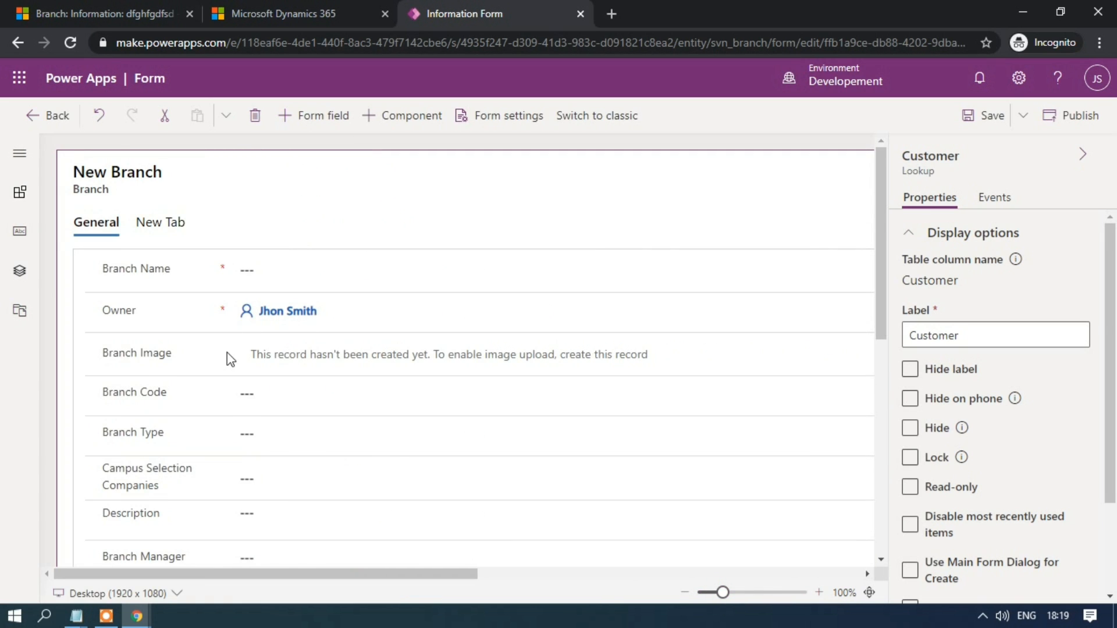
{"action": "scroll", "coordinate": [230, 358], "scroll_direction": "down", "scroll_amount": 2}
{"action": "scroll", "coordinate": [227, 361], "scroll_direction": "down", "scroll_amount": 7}
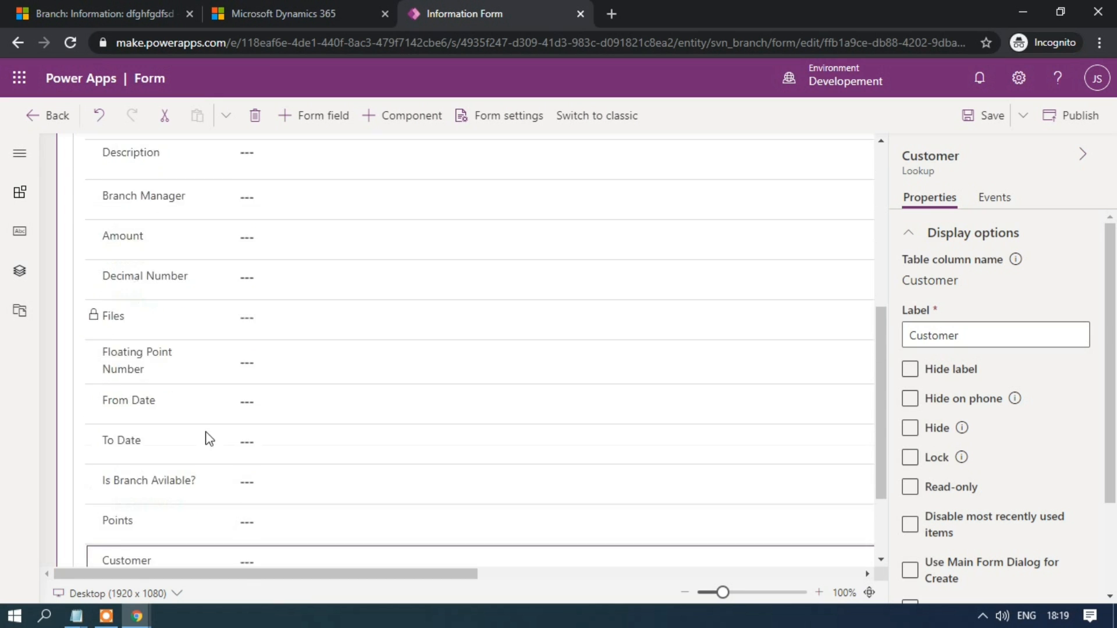
{"action": "mouse_move", "coordinate": [165, 441]}
{"action": "left_mouse_down"}
{"action": "mouse_move", "coordinate": [149, 178]}
{"action": "mouse_move", "coordinate": [161, 137]}
{"action": "mouse_move", "coordinate": [157, 150]}
{"action": "mouse_move", "coordinate": [125, 130]}
{"action": "mouse_move", "coordinate": [143, 439]}
{"action": "left_mouse_up"}
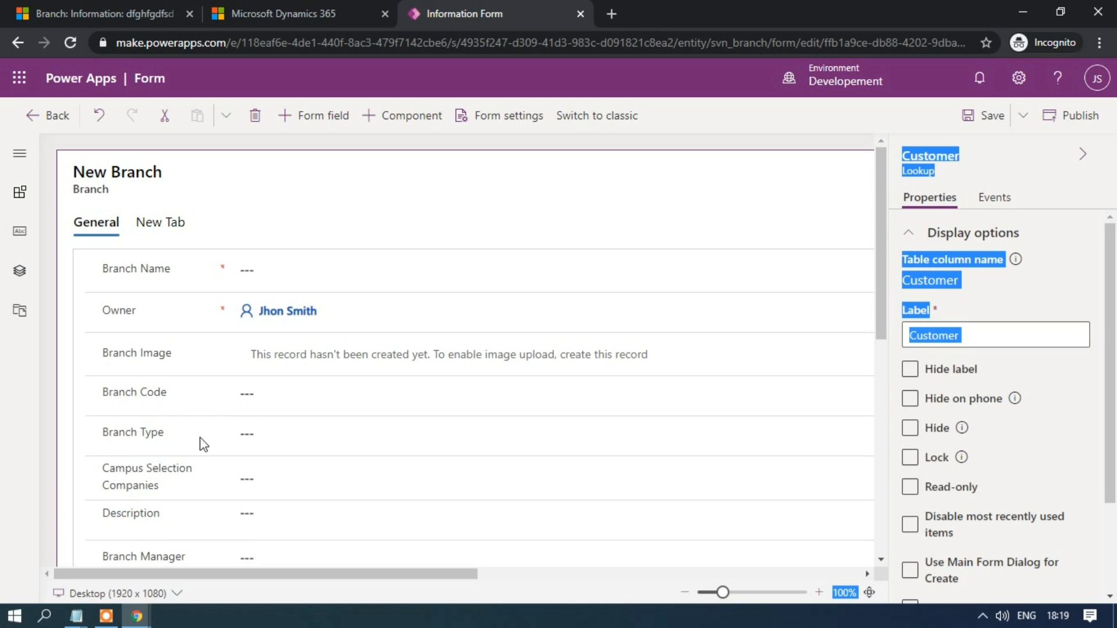
{"action": "left_click", "coordinate": [138, 517]}
{"action": "left_click_drag", "start_coordinate": [138, 518], "coordinate": [154, 225]}
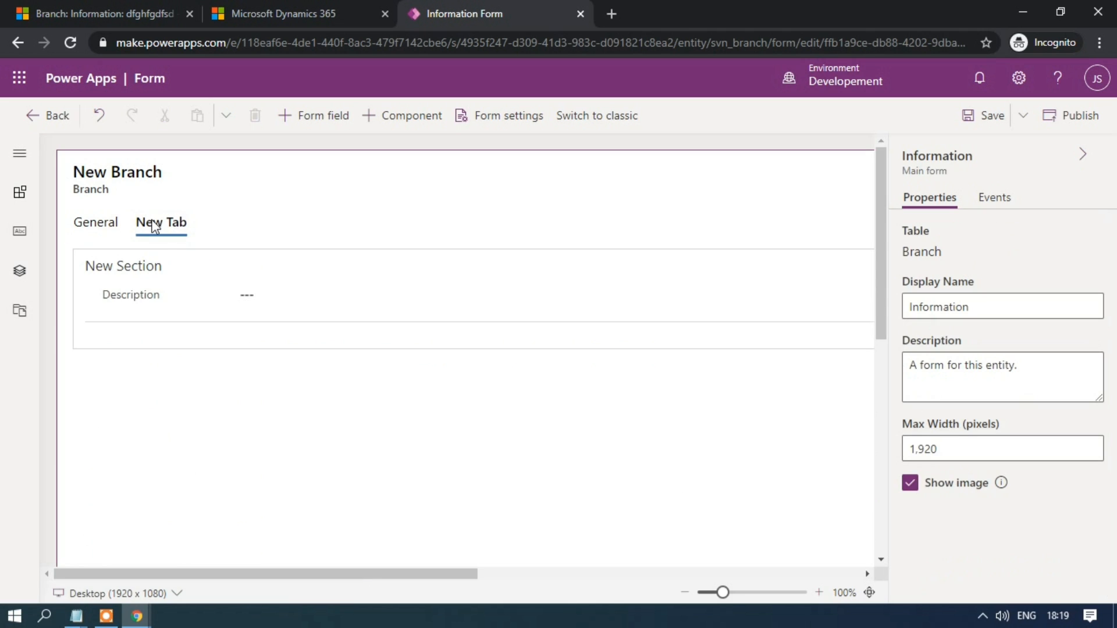
Step: Move the Floating Point Number field from the General tab into the new tab's section, below Description
{"action": "left_click", "coordinate": [96, 225]}
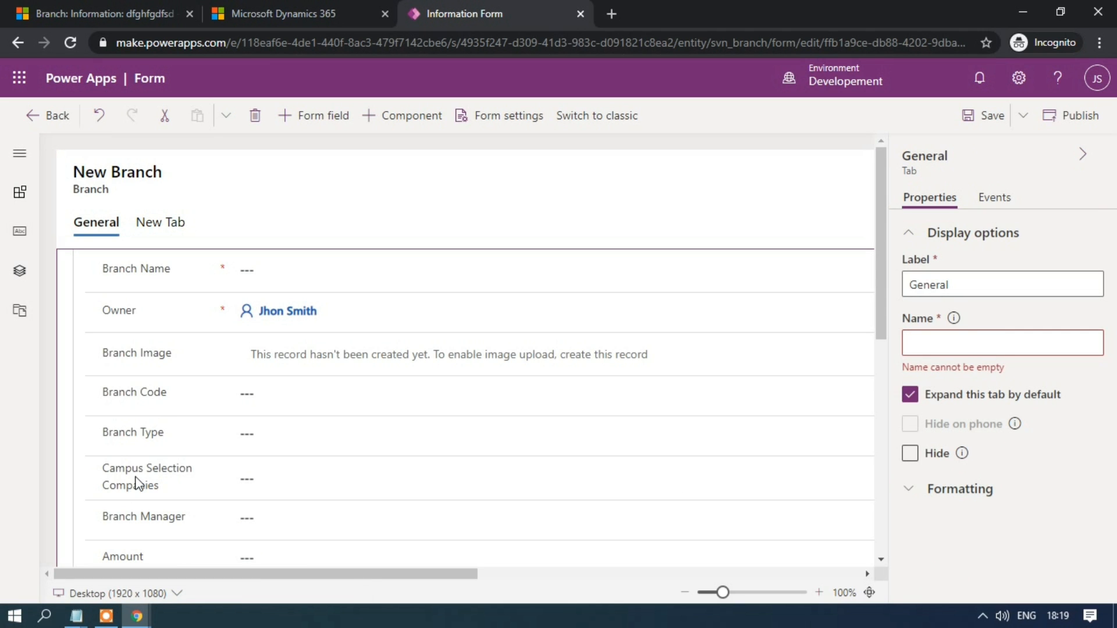
{"action": "scroll", "coordinate": [126, 490], "scroll_direction": "down", "scroll_amount": 4}
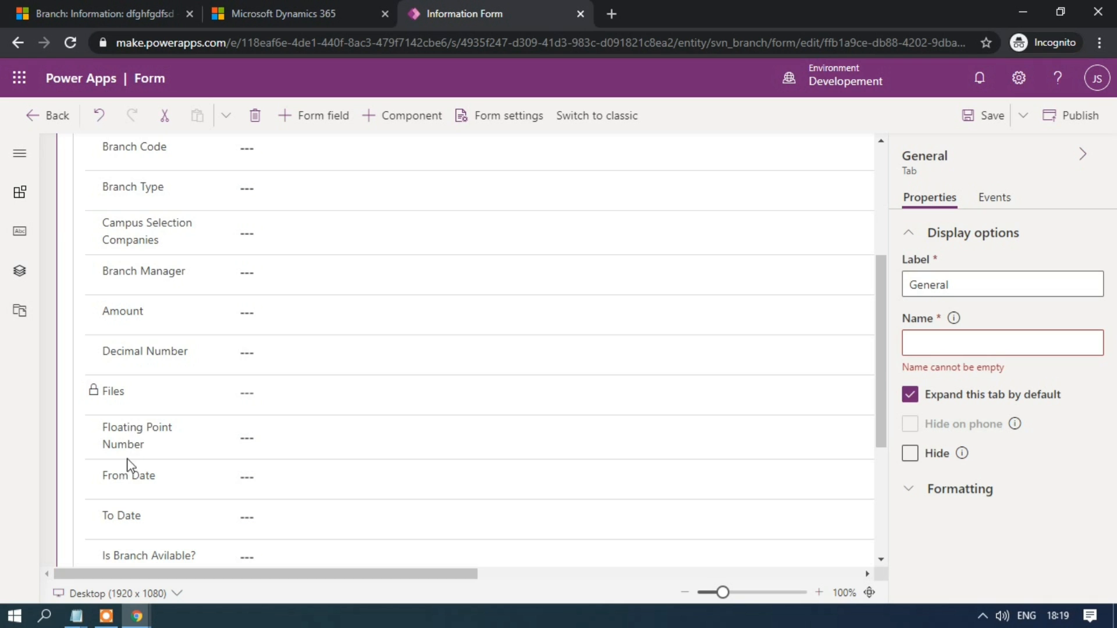
{"action": "mouse_move", "coordinate": [134, 444]}
{"action": "left_mouse_down"}
{"action": "mouse_move", "coordinate": [137, 120]}
{"action": "mouse_move", "coordinate": [150, 406]}
{"action": "left_mouse_up"}
{"action": "scroll", "coordinate": [477, 527], "scroll_direction": "up", "scroll_amount": 4}
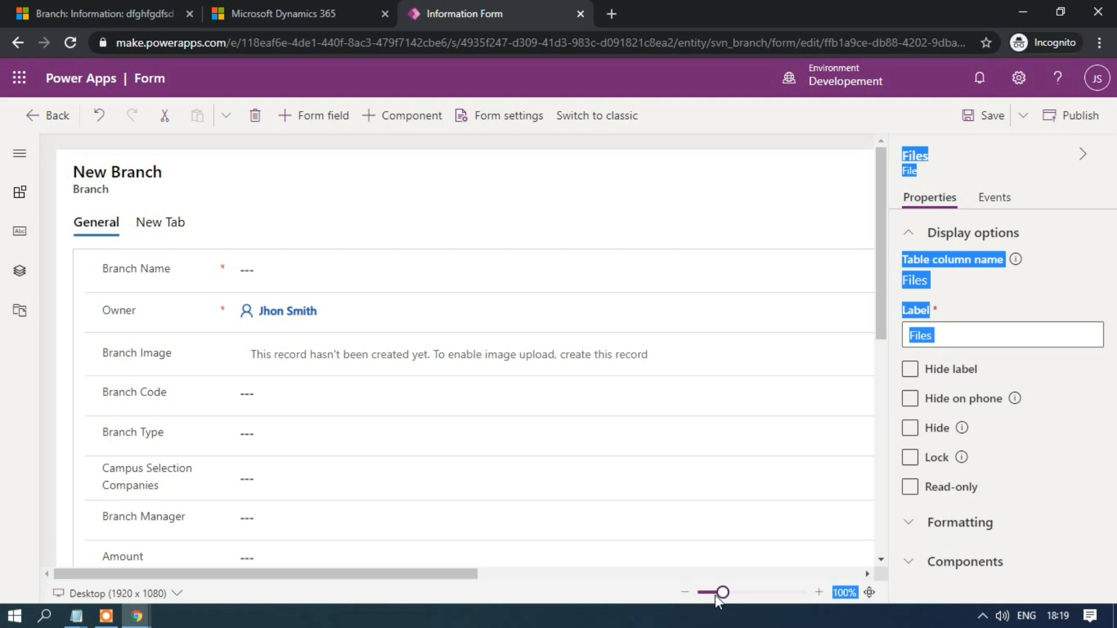
{"action": "left_click_drag", "start_coordinate": [722, 593], "coordinate": [717, 591]}
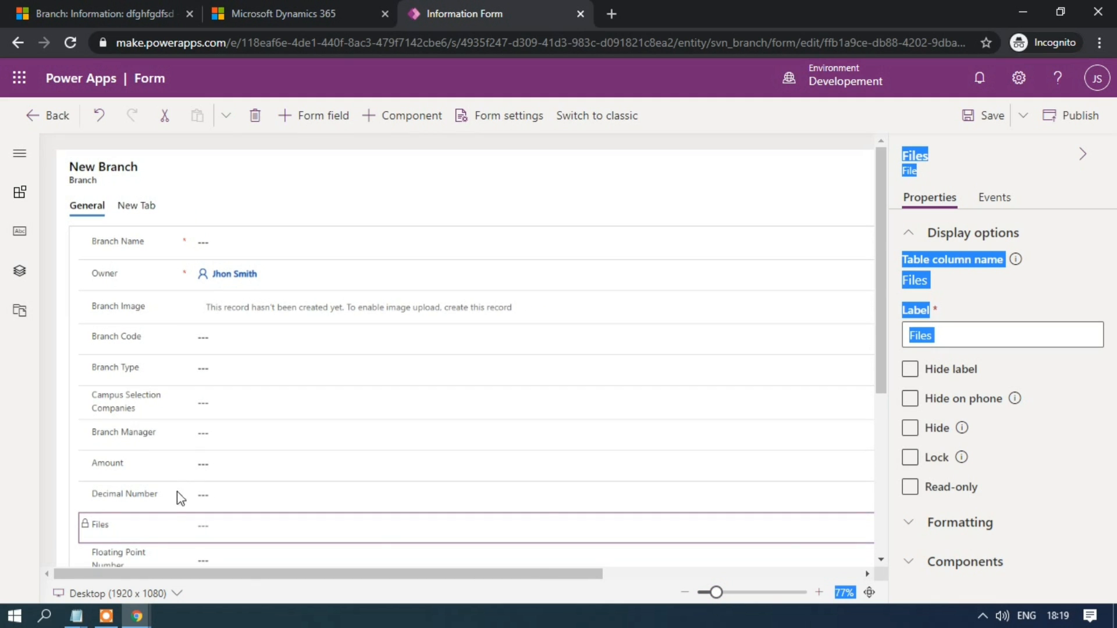
{"action": "scroll", "coordinate": [141, 524], "scroll_direction": "down", "scroll_amount": 1}
{"action": "scroll", "coordinate": [138, 489], "scroll_direction": "up", "scroll_amount": 1}
{"action": "left_click_drag", "start_coordinate": [106, 549], "coordinate": [128, 211]}
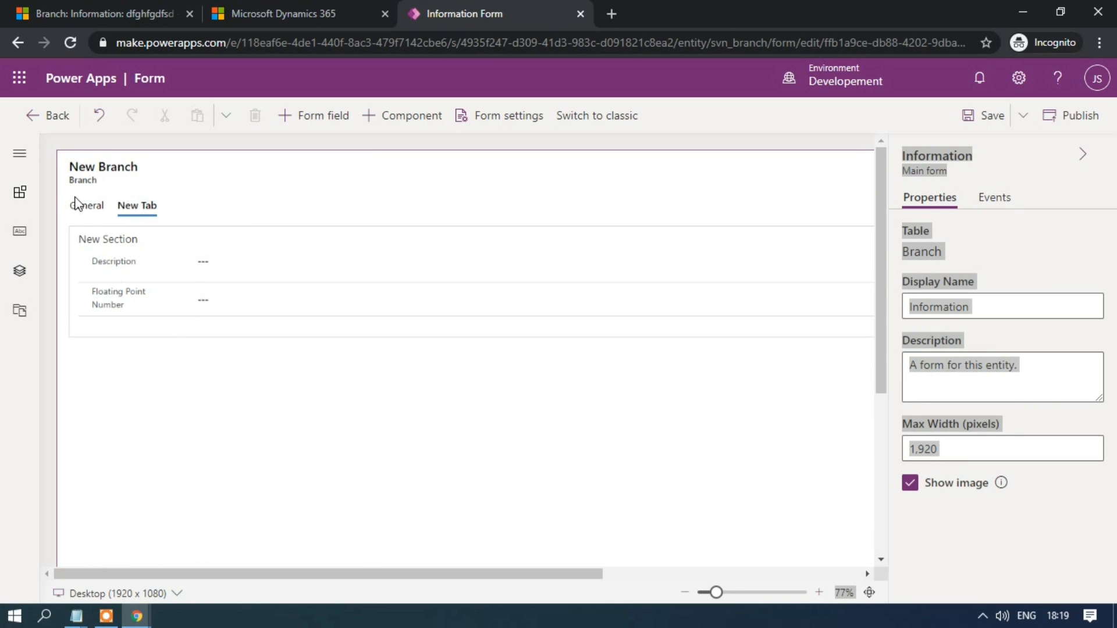
Step: Move the General tab's Customer field above Description in the new tab's section, and its Decimal Number field below Floating Point Number there
{"action": "left_click", "coordinate": [94, 209]}
{"action": "scroll", "coordinate": [161, 485], "scroll_direction": "down", "scroll_amount": 3}
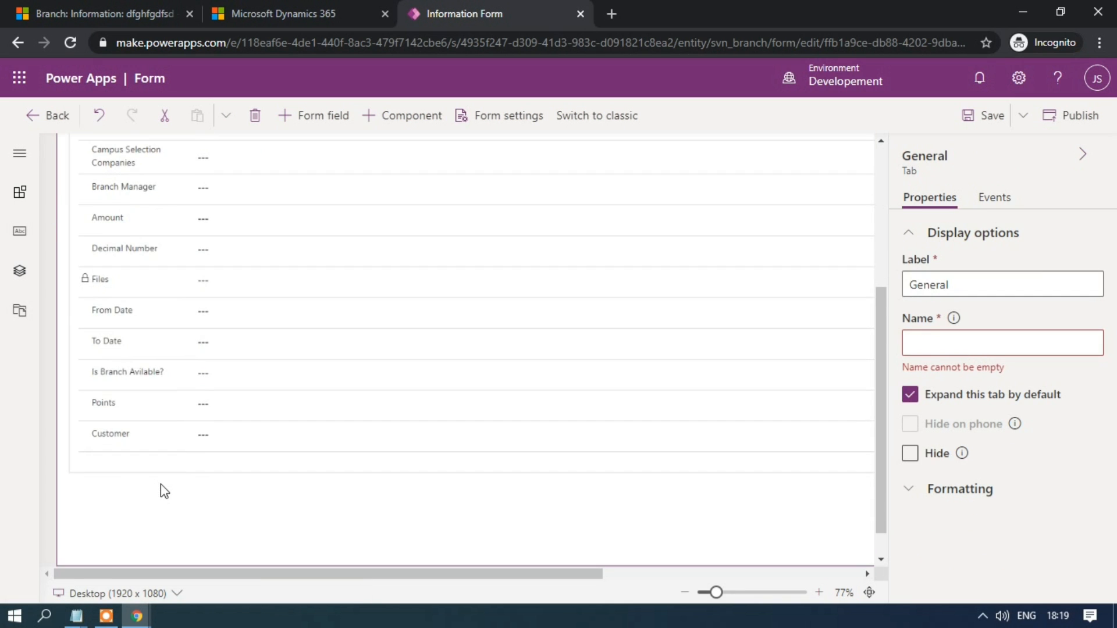
{"action": "scroll", "coordinate": [161, 485], "scroll_direction": "up", "scroll_amount": 1}
{"action": "left_click", "coordinate": [126, 492]}
{"action": "scroll", "coordinate": [126, 492], "scroll_direction": "up", "scroll_amount": 2}
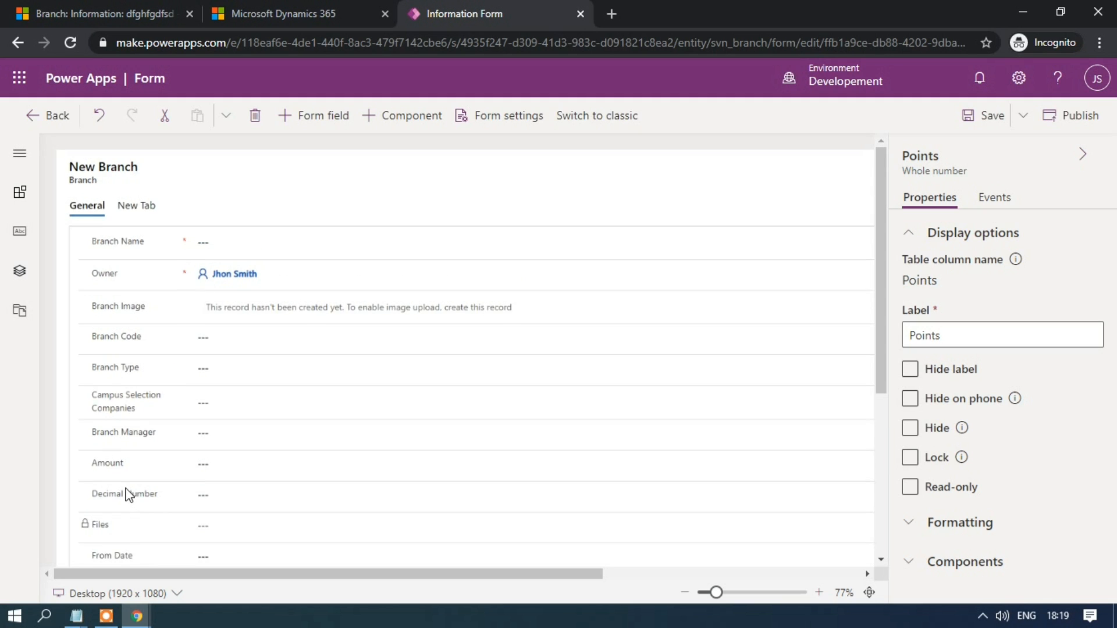
{"action": "scroll", "coordinate": [122, 530], "scroll_direction": "down", "scroll_amount": 1}
{"action": "left_click_drag", "start_coordinate": [127, 538], "coordinate": [145, 154]}
{"action": "scroll", "coordinate": [142, 149], "scroll_direction": "up", "scroll_amount": 1}
{"action": "left_click", "coordinate": [139, 210]}
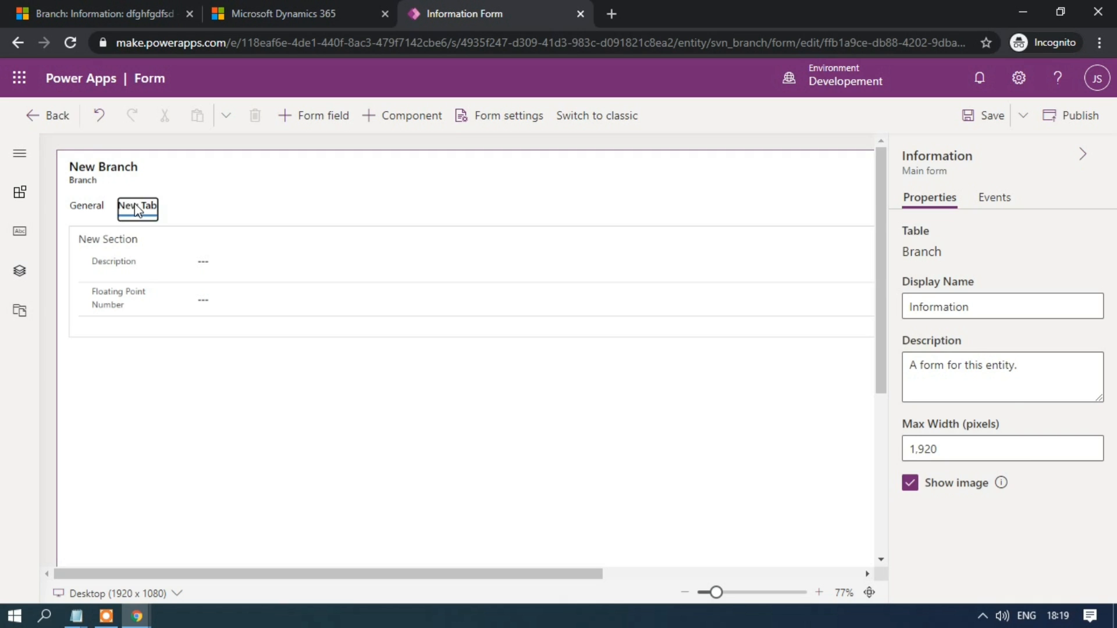
{"action": "left_click_drag", "start_coordinate": [139, 210], "coordinate": [138, 259]}
{"action": "left_click", "coordinate": [140, 263]}
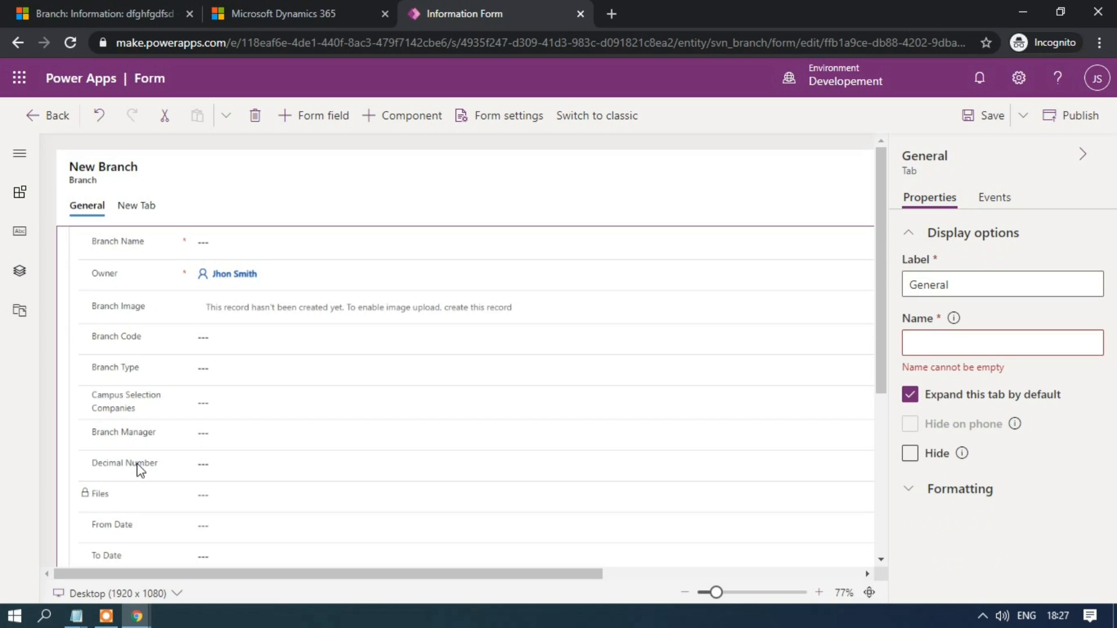
{"action": "left_click", "coordinate": [140, 470]}
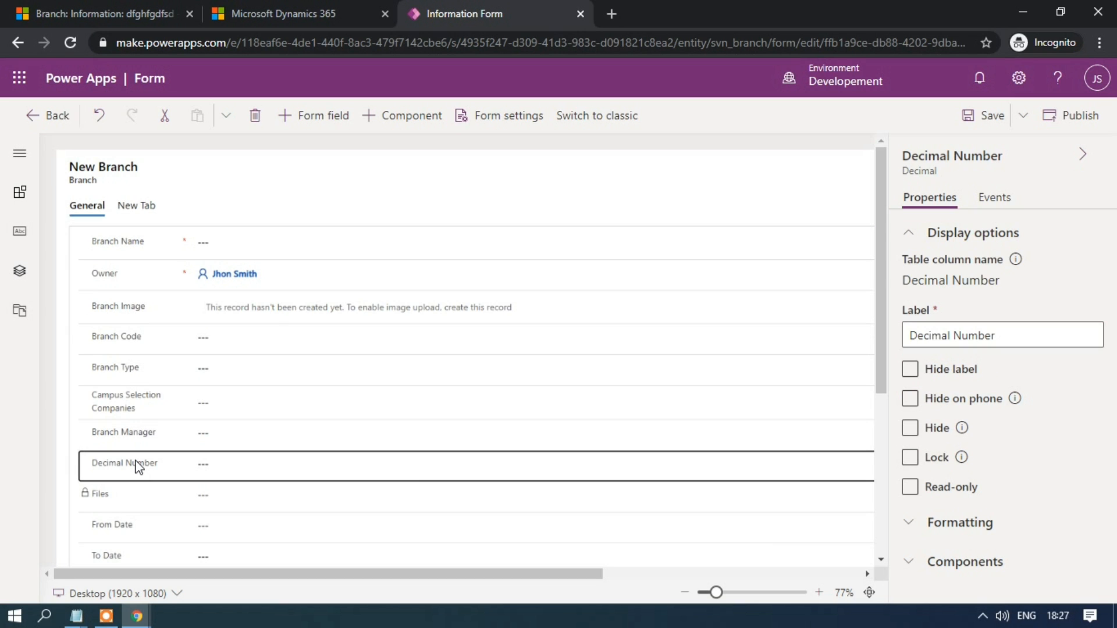
{"action": "left_click_drag", "start_coordinate": [137, 466], "coordinate": [141, 219]}
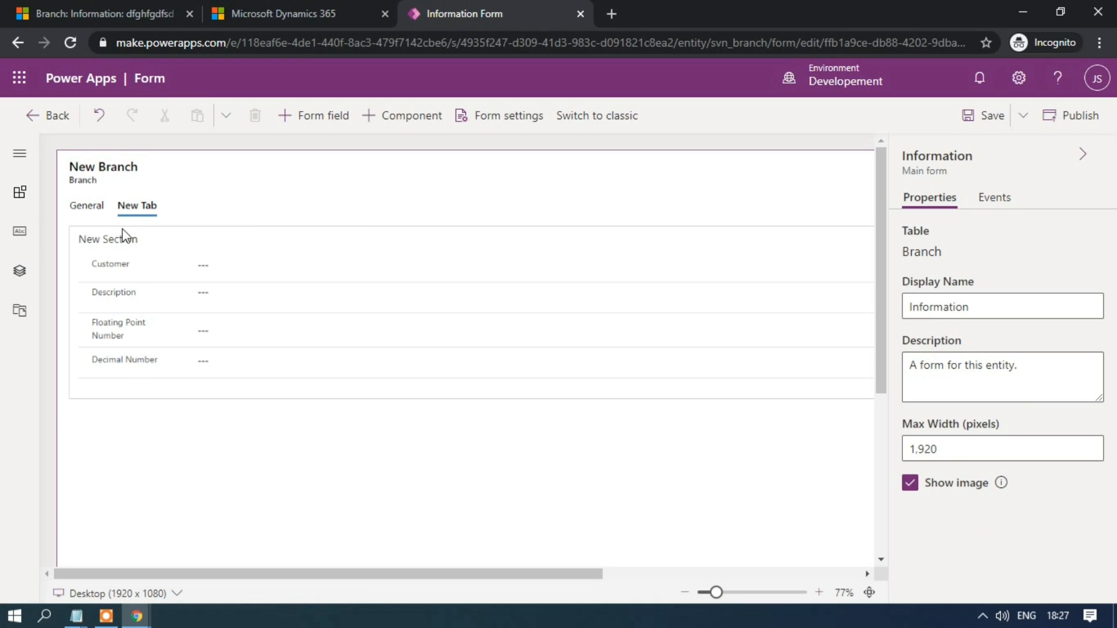
Step: Set the new tab's label to Details, and save and publish the form
{"action": "left_click", "coordinate": [147, 208]}
{"action": "left_click", "coordinate": [989, 284]}
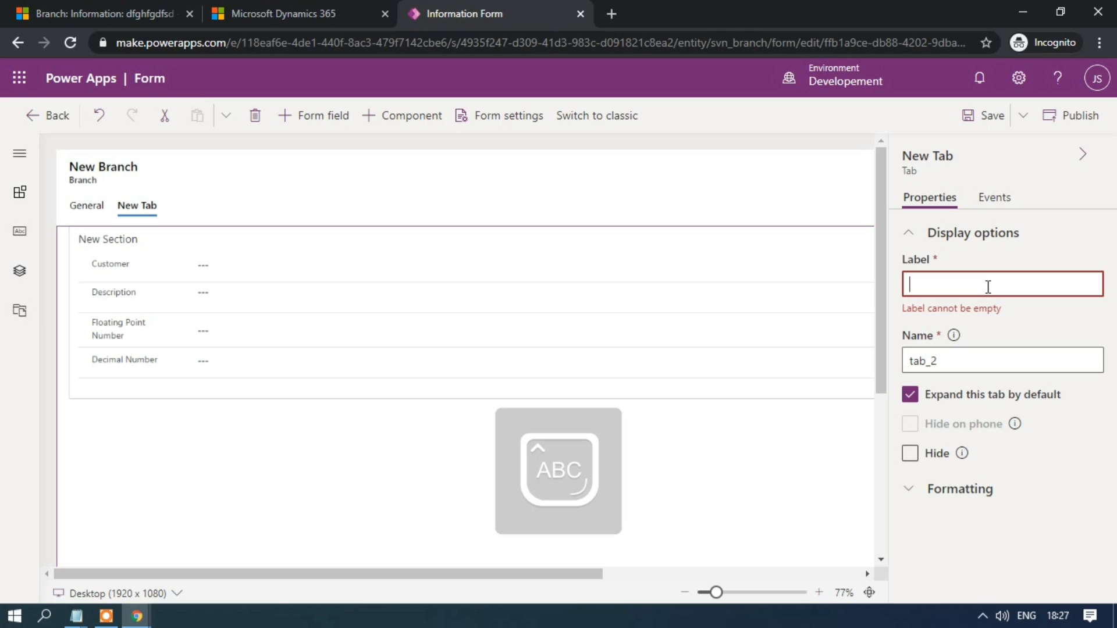
{"action": "type", "text": "Detai"}
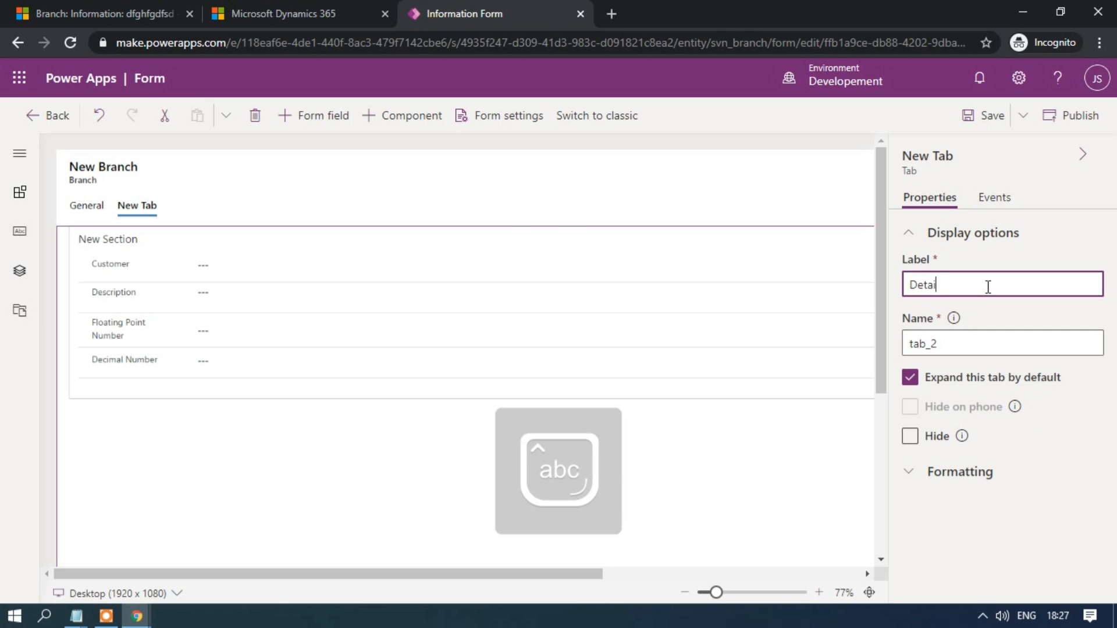
{"action": "type", "text": "ls"}
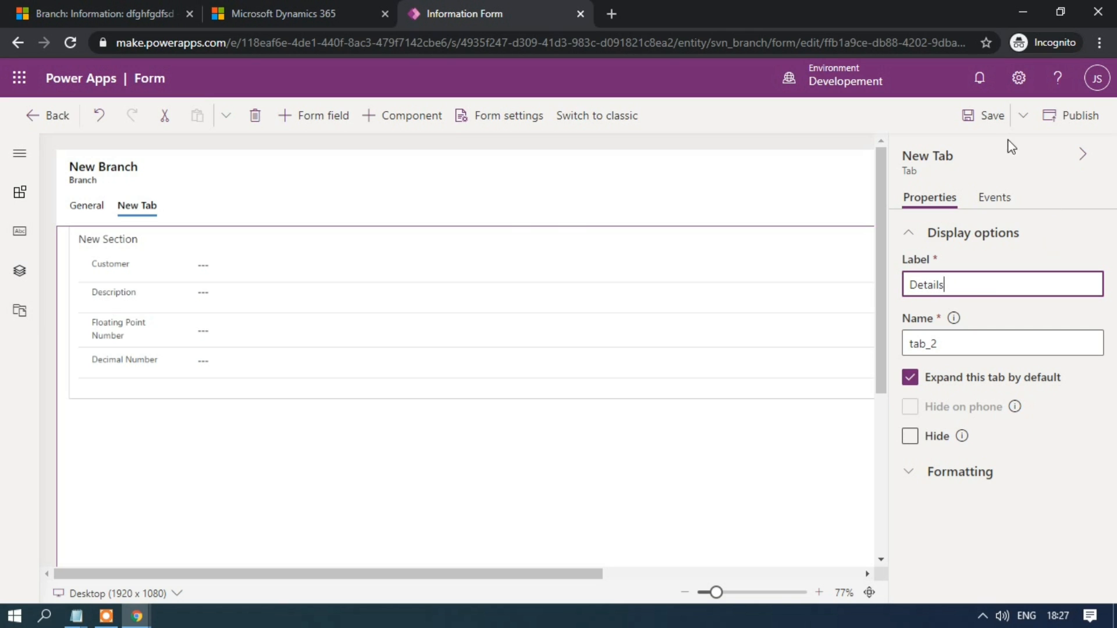
{"action": "left_click", "coordinate": [986, 124]}
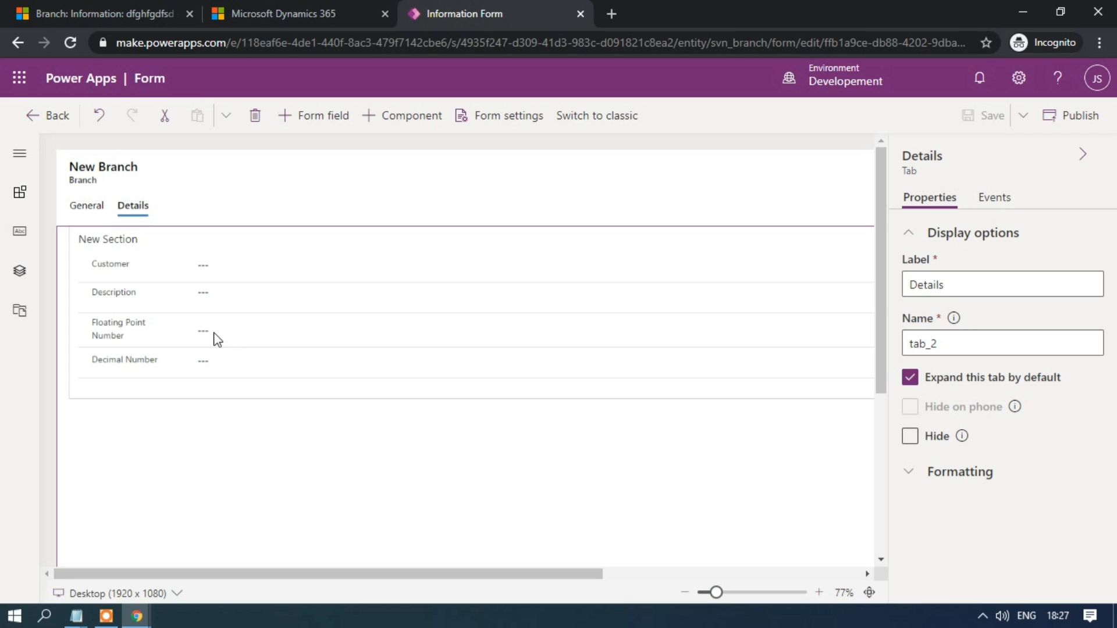
{"action": "left_click", "coordinate": [1075, 117]}
Step: Switch to the open Branch record in the Dynamics 365 Sales Hub and reload it with the published form
{"action": "left_click", "coordinate": [124, 10]}
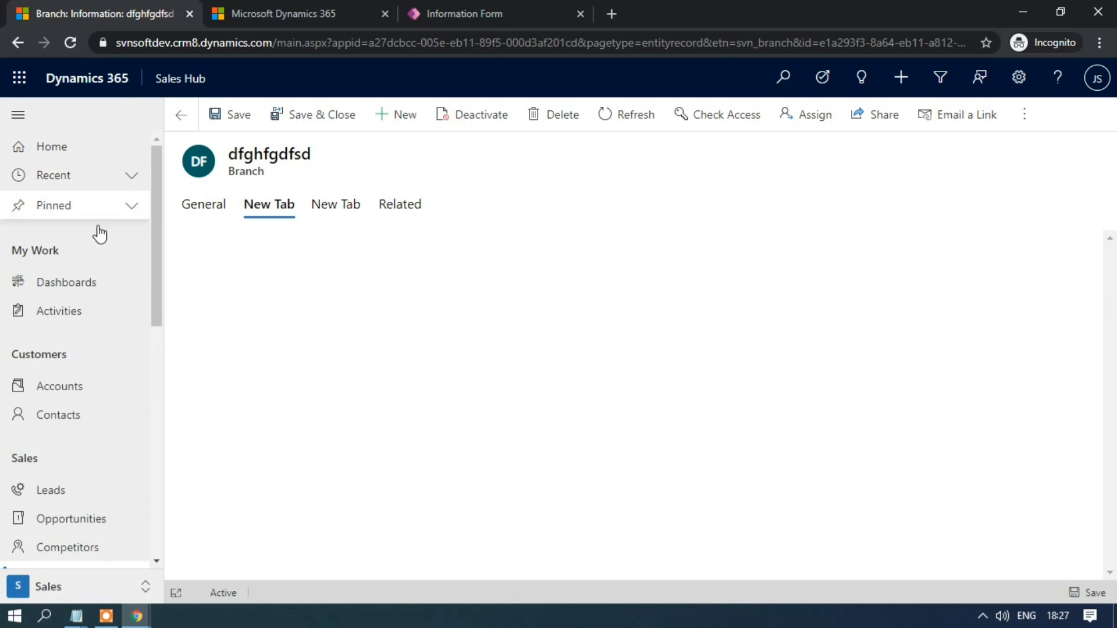
{"action": "left_click", "coordinate": [70, 43]}
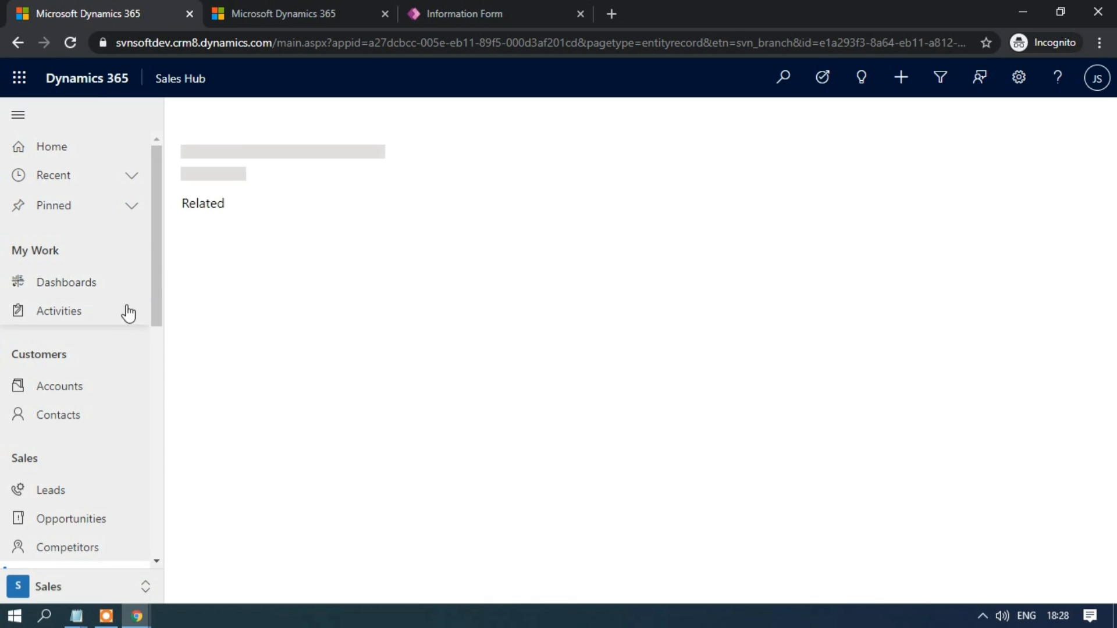
{"action": "scroll", "coordinate": [92, 492], "scroll_direction": "down", "scroll_amount": 3}
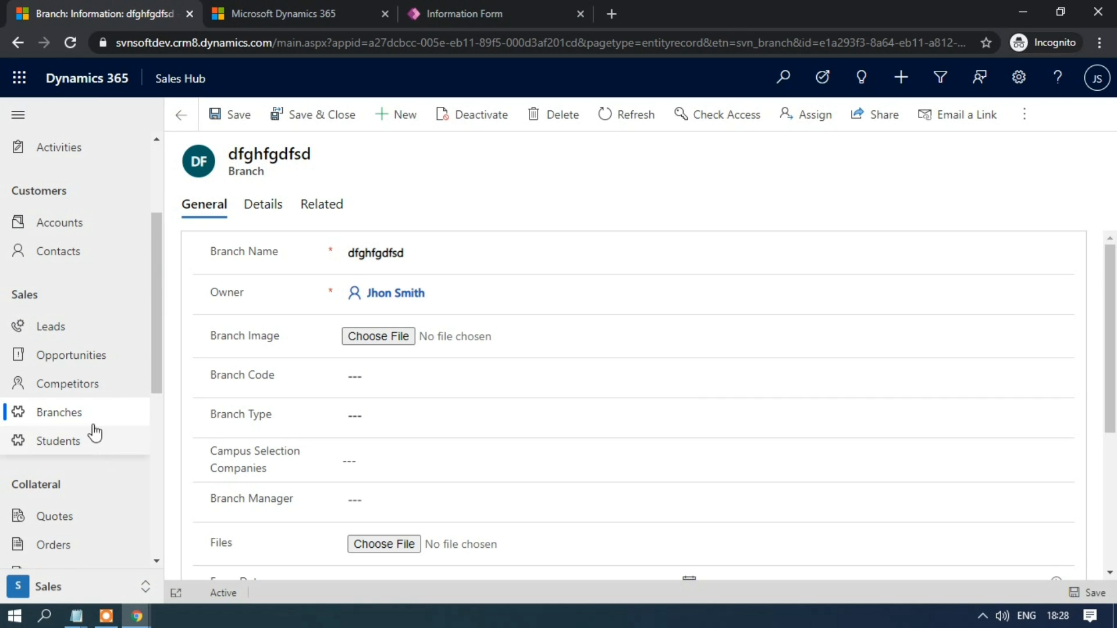
Step: Start a new Branch record with the Branch Name Narayana and the Branch Code NAY9988
{"action": "left_click", "coordinate": [392, 122]}
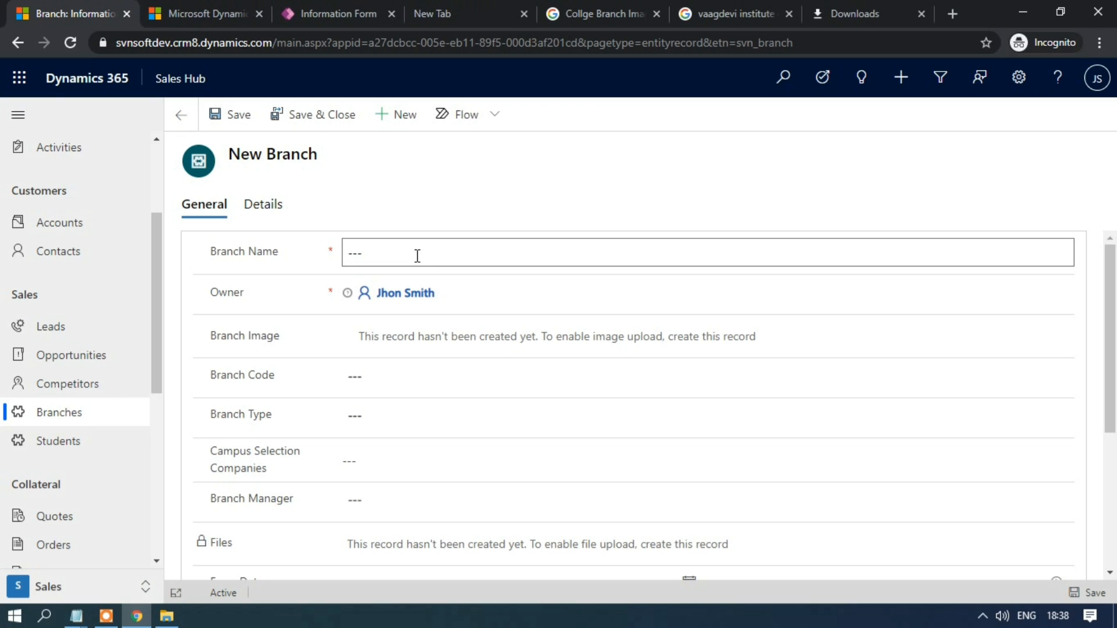
{"action": "left_click", "coordinate": [463, 257]}
{"action": "type", "text": "Naray"}
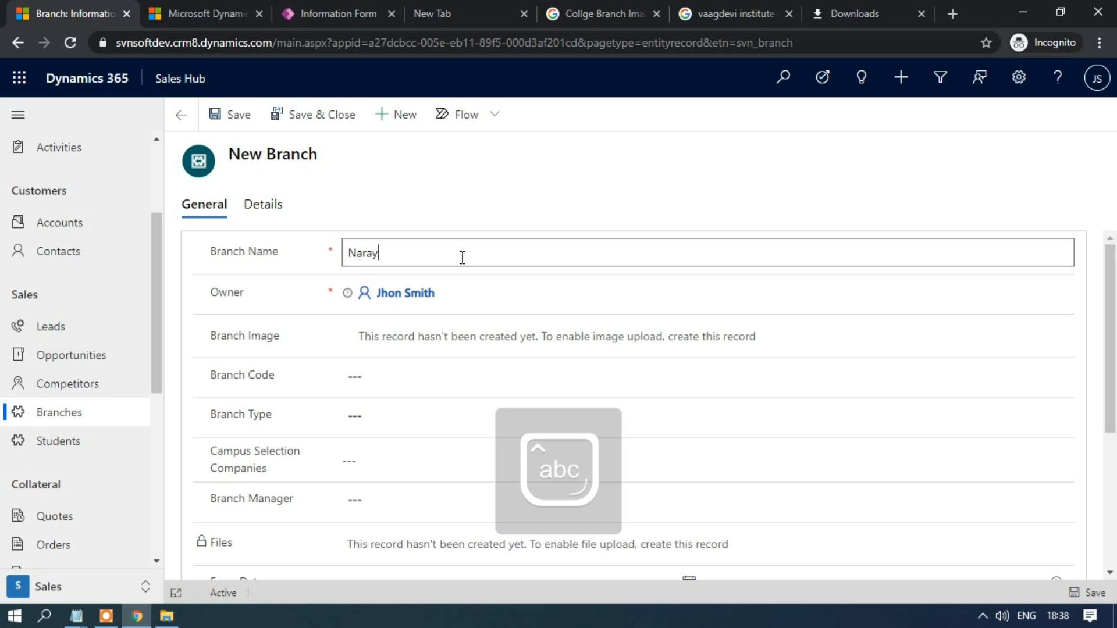
{"action": "type", "text": "ana"}
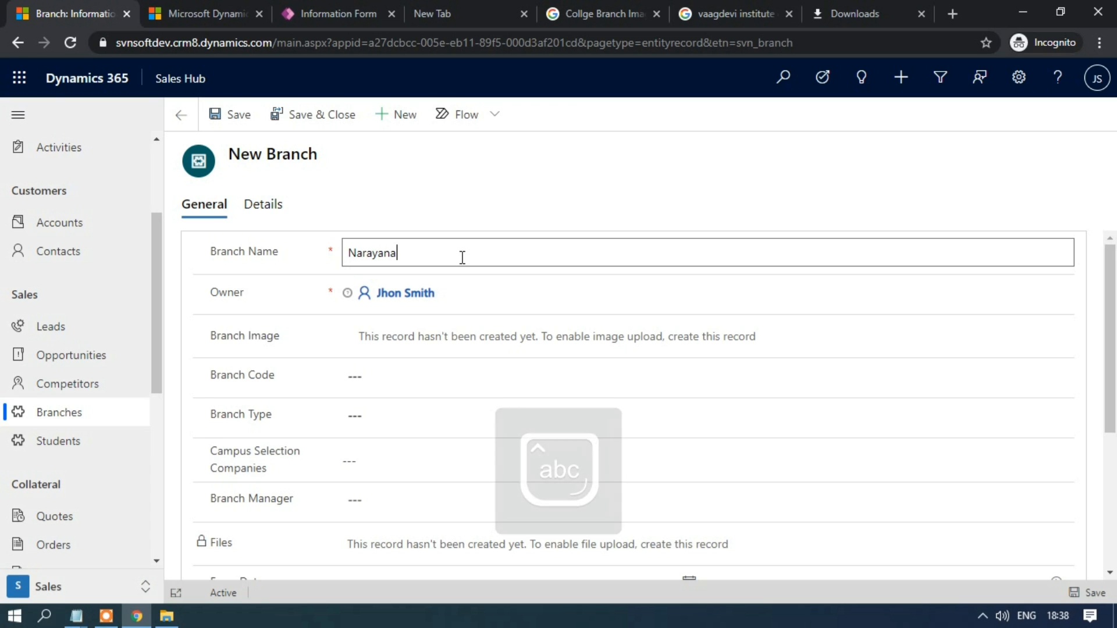
{"action": "left_click", "coordinate": [428, 338]}
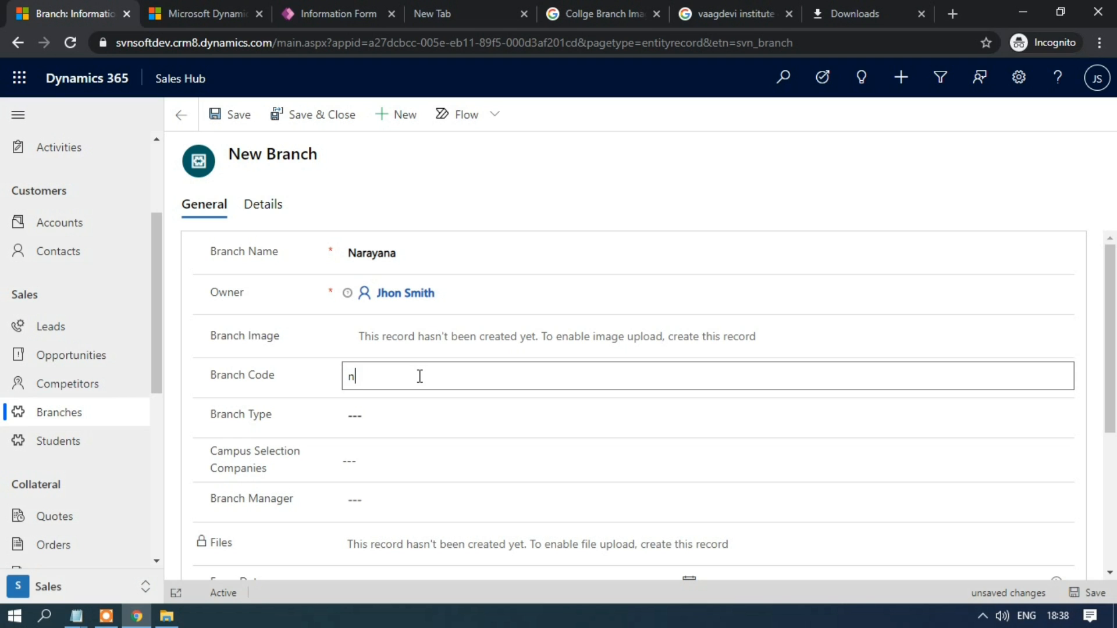
{"action": "key", "text": "Caps_Lock"}
{"action": "type", "text": "NAY9988"}
Step: Set the Branch Type to ECE and choose TCS, infosys and Wiprow as the Campus Selection Companies
{"action": "left_click", "coordinate": [373, 414]}
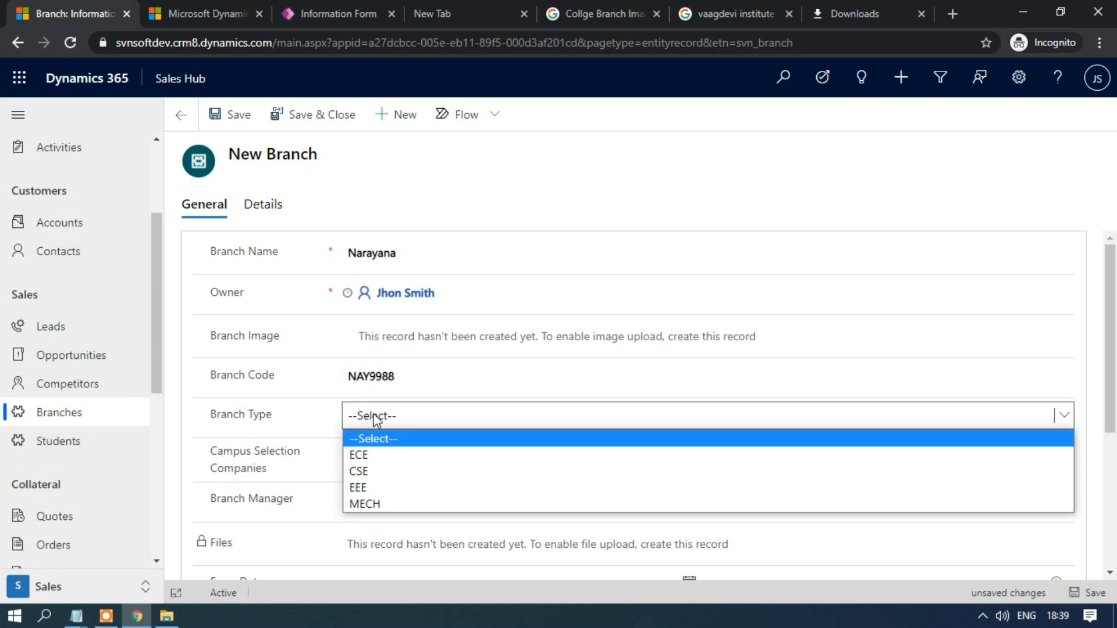
{"action": "left_click", "coordinate": [379, 461]}
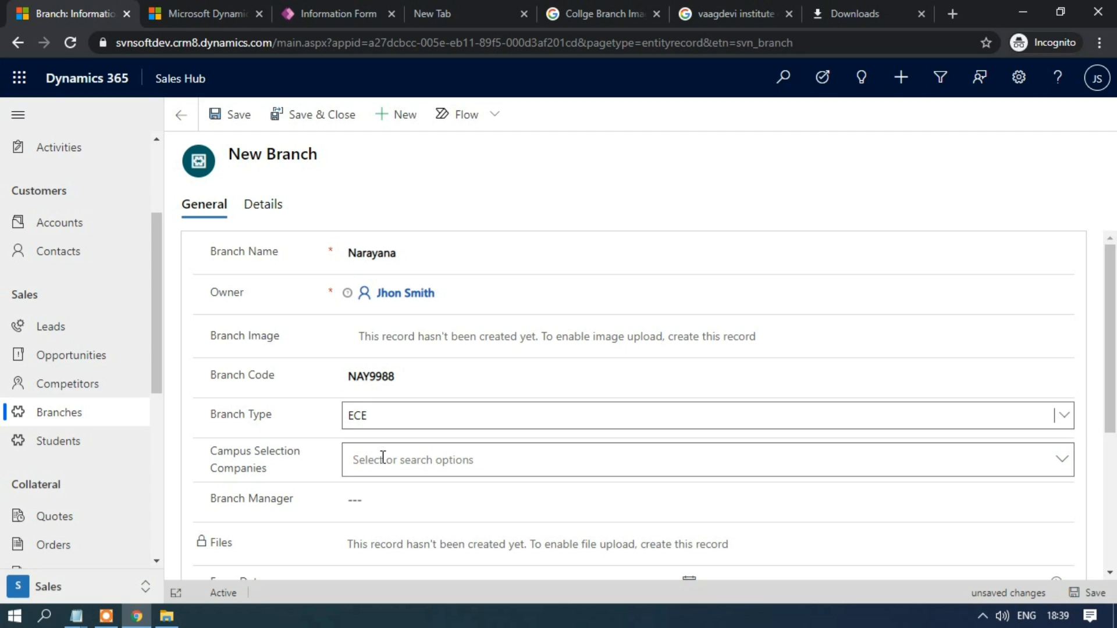
{"action": "left_click", "coordinate": [1069, 463]}
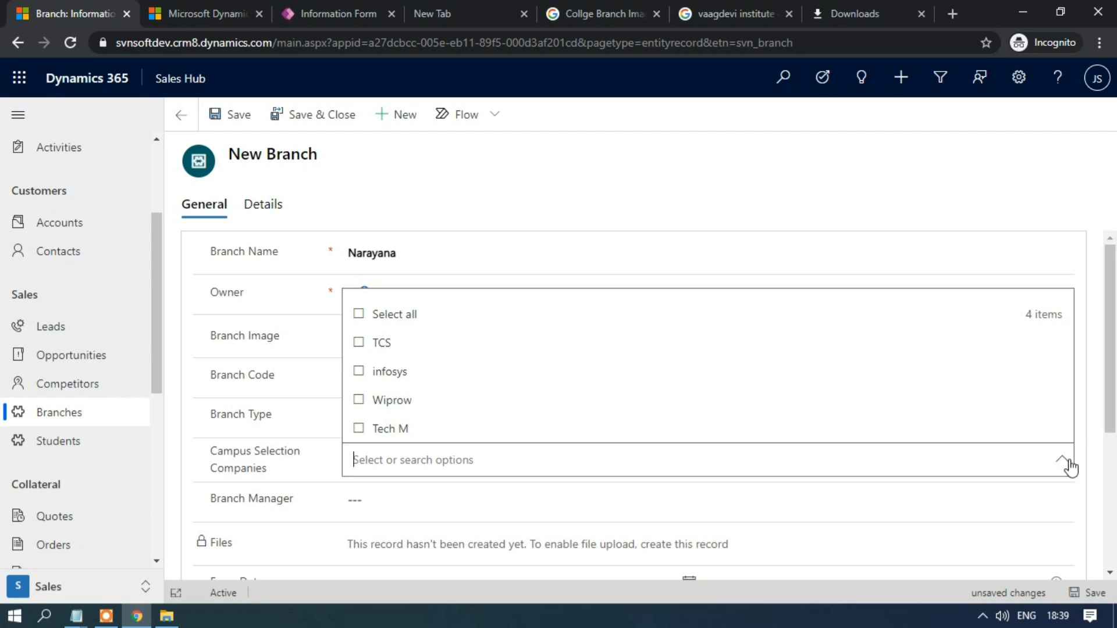
{"action": "left_click", "coordinate": [361, 367]}
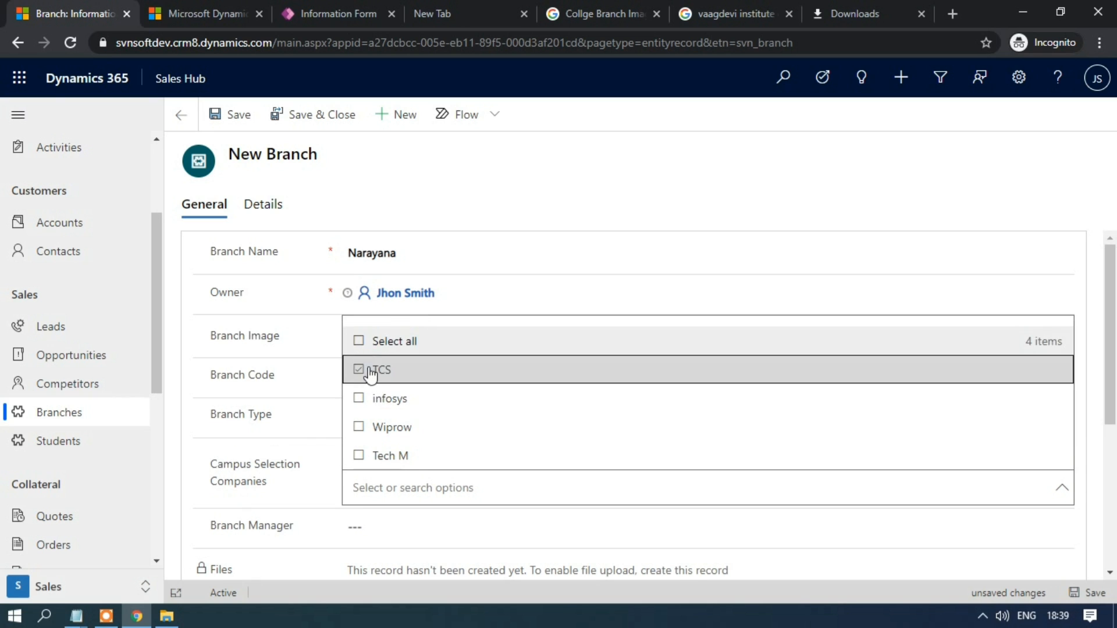
{"action": "left_click", "coordinate": [360, 402]}
{"action": "left_click", "coordinate": [358, 427]}
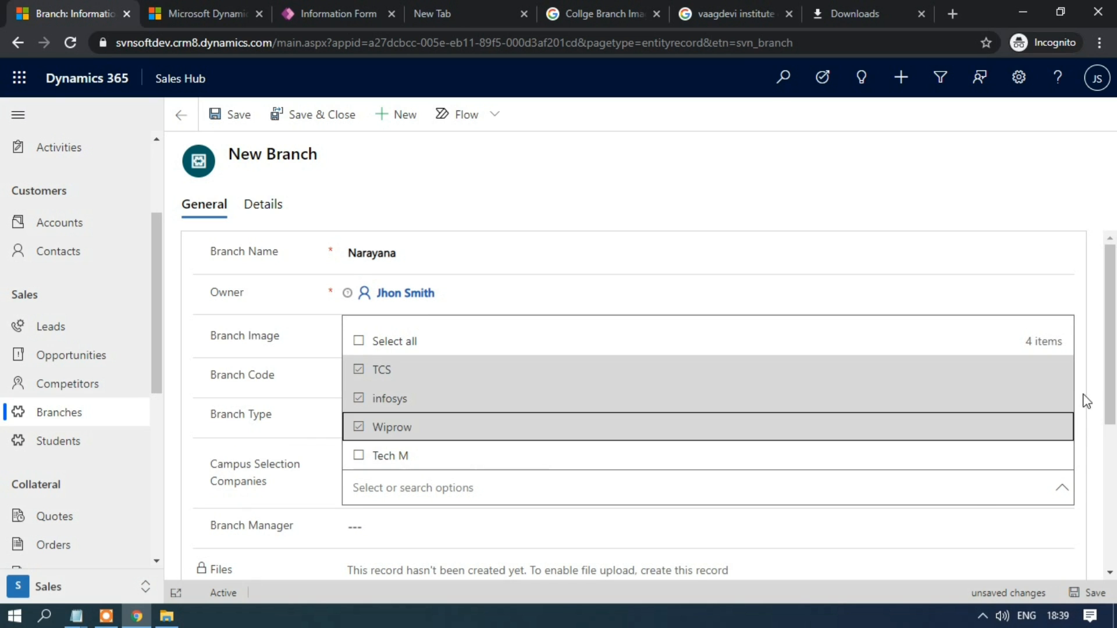
Step: Set the Branch Manager lookup to the same user as the record's Owner
{"action": "scroll", "coordinate": [1111, 400], "scroll_direction": "down", "scroll_amount": 1}
{"action": "scroll", "coordinate": [1111, 401], "scroll_direction": "down", "scroll_amount": 1}
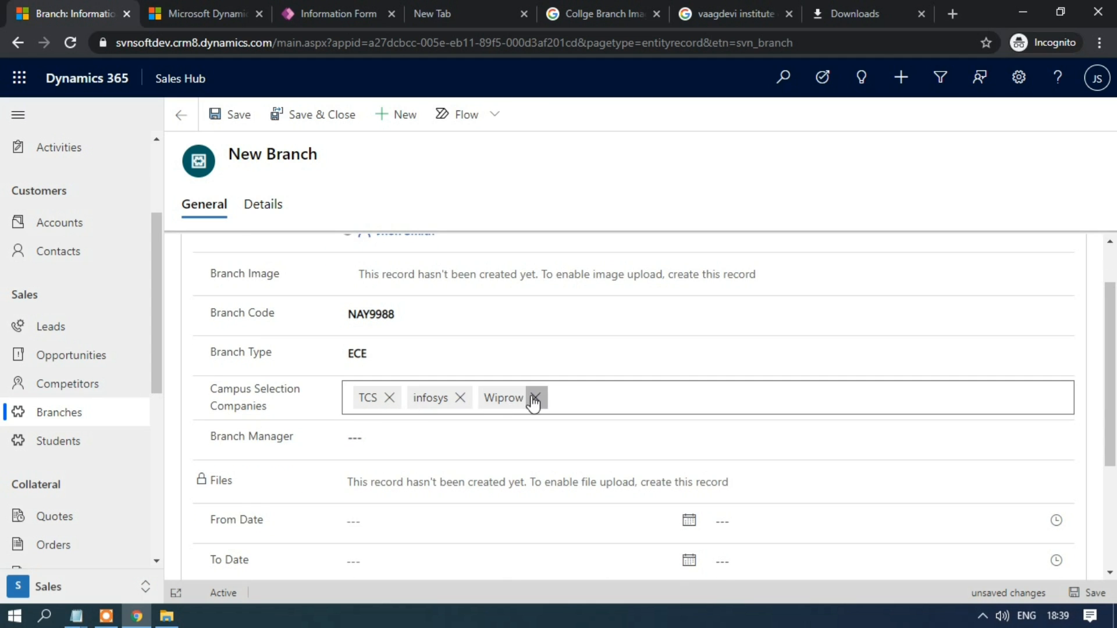
{"action": "left_click", "coordinate": [1060, 438]}
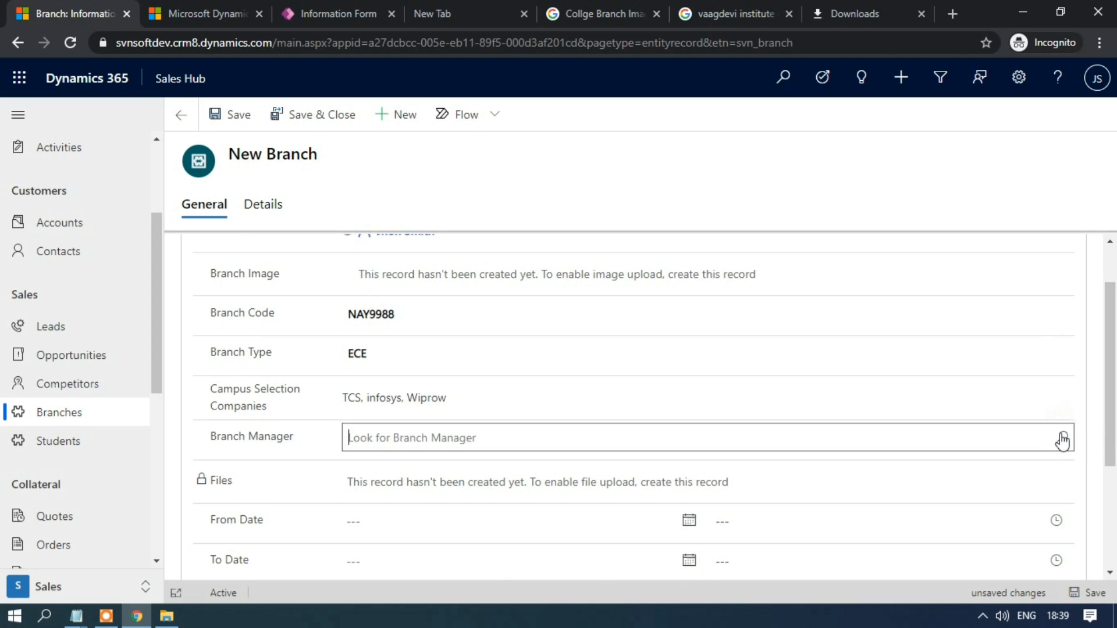
{"action": "scroll", "coordinate": [527, 318], "scroll_direction": "down", "scroll_amount": 3}
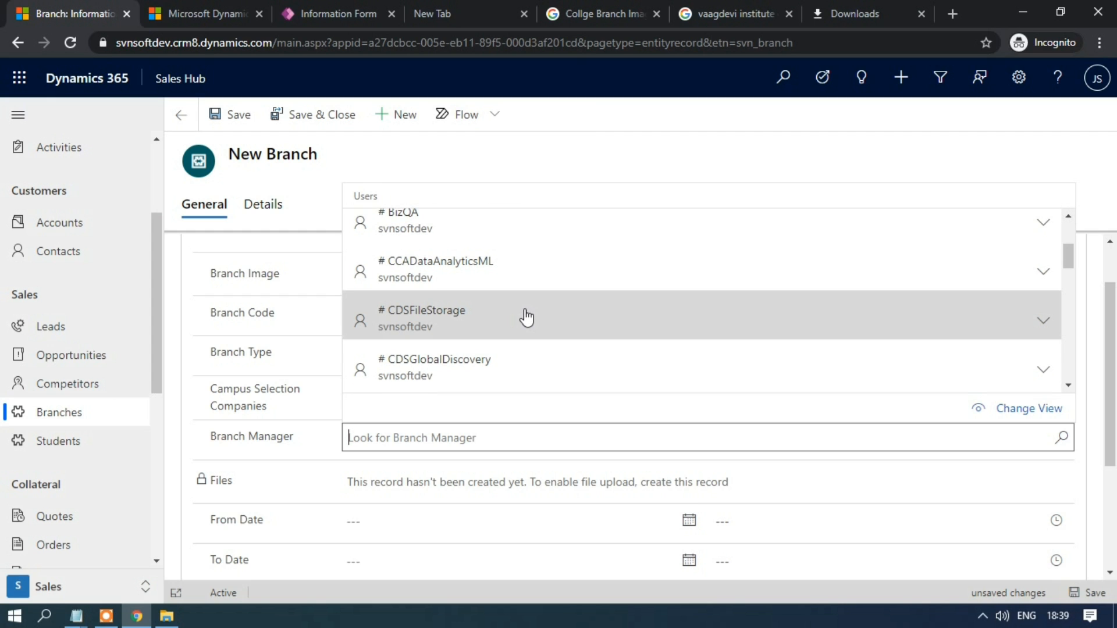
{"action": "scroll", "coordinate": [527, 318], "scroll_direction": "down", "scroll_amount": 8}
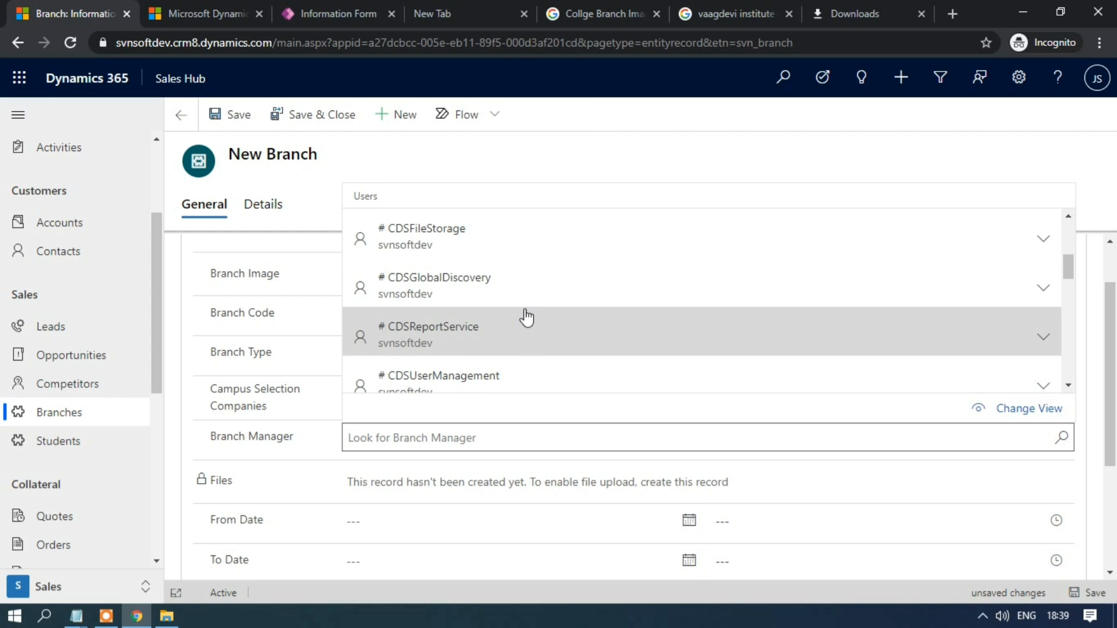
{"action": "scroll", "coordinate": [527, 322], "scroll_direction": "down", "scroll_amount": 5}
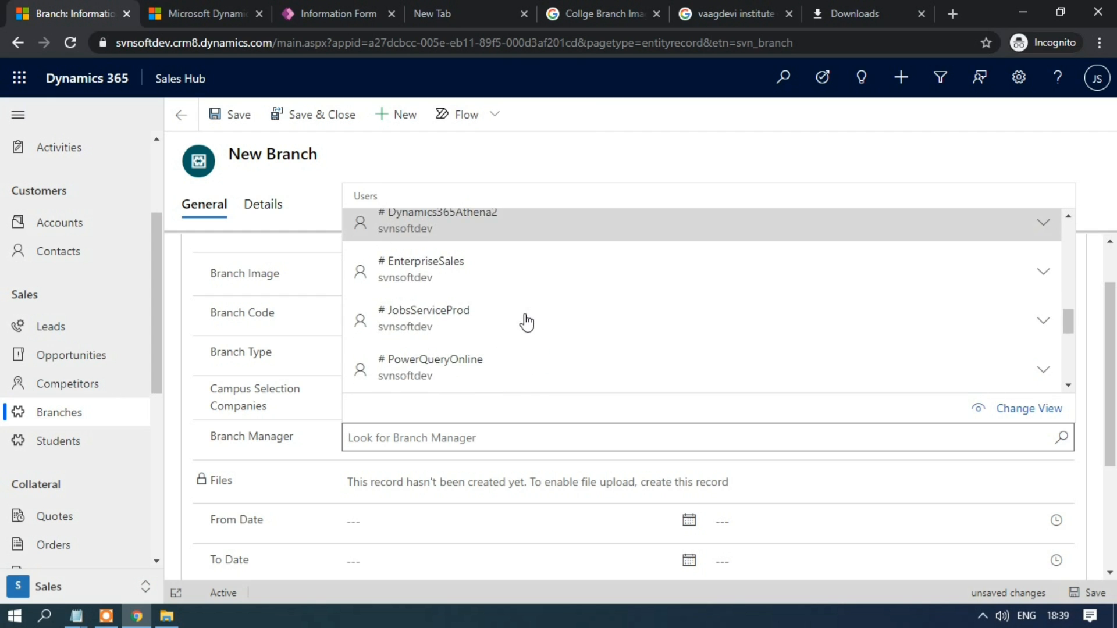
{"action": "scroll", "coordinate": [526, 320], "scroll_direction": "down", "scroll_amount": 4}
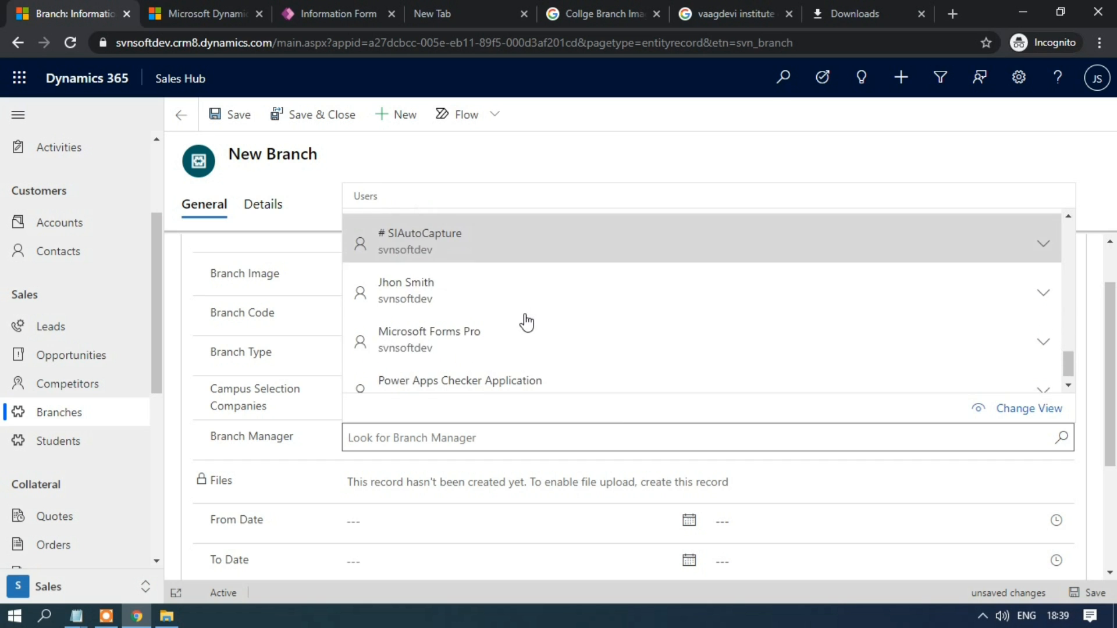
{"action": "left_click", "coordinate": [517, 294]}
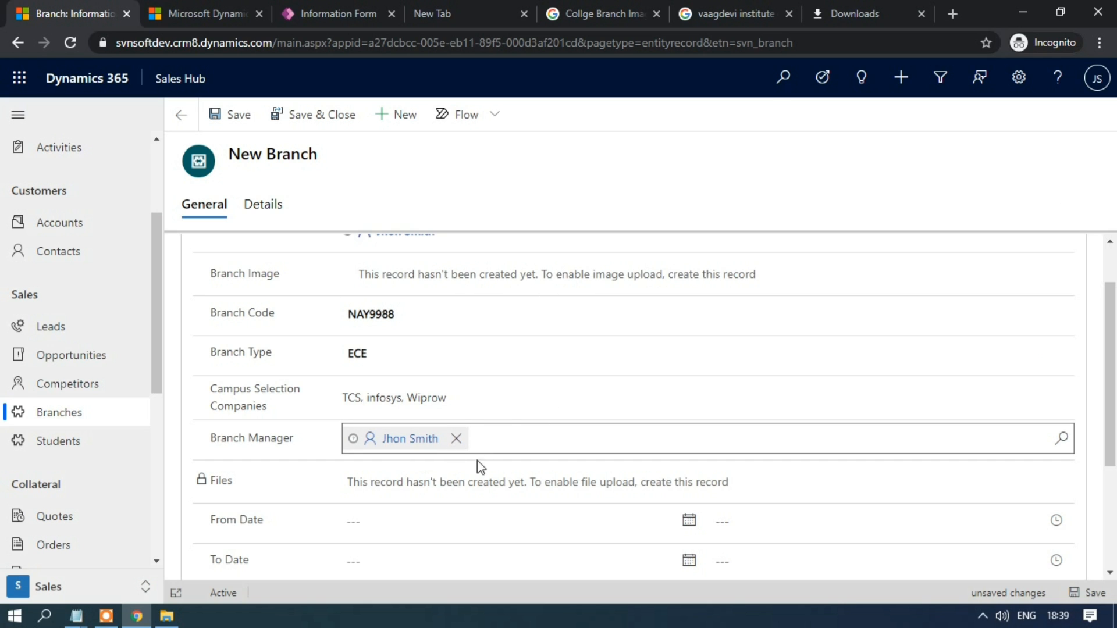
{"action": "scroll", "coordinate": [488, 464], "scroll_direction": "down", "scroll_amount": 3}
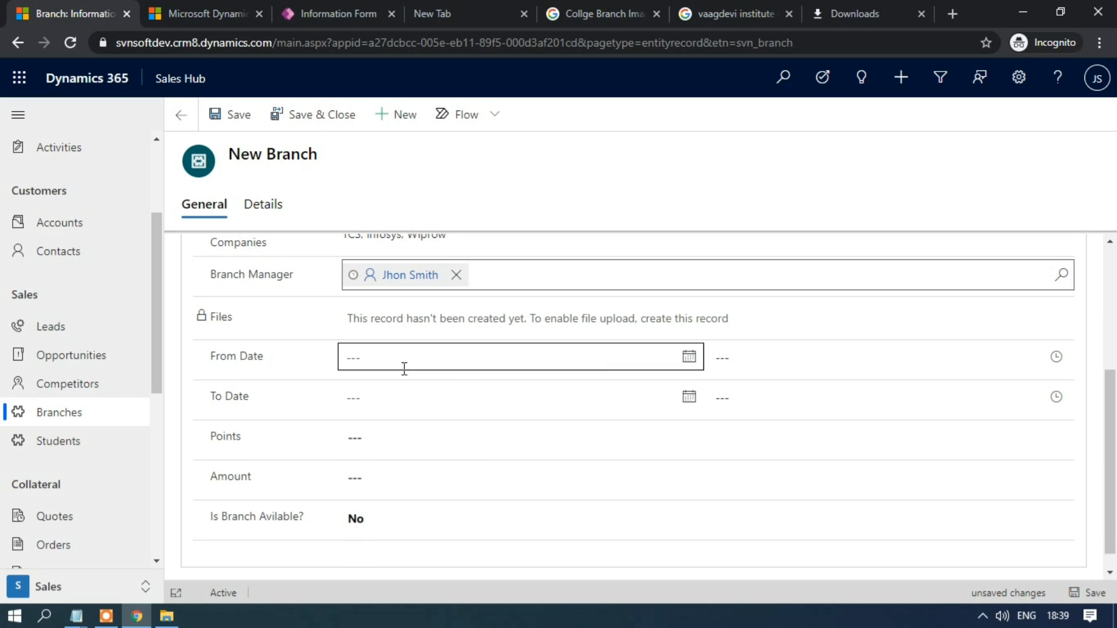
Step: Set the new Branch record's From Date to 2/1/2021 and its To Date to 2/25/2021
{"action": "left_click", "coordinate": [691, 359]}
{"action": "left_click", "coordinate": [691, 359]}
{"action": "left_click", "coordinate": [690, 359]}
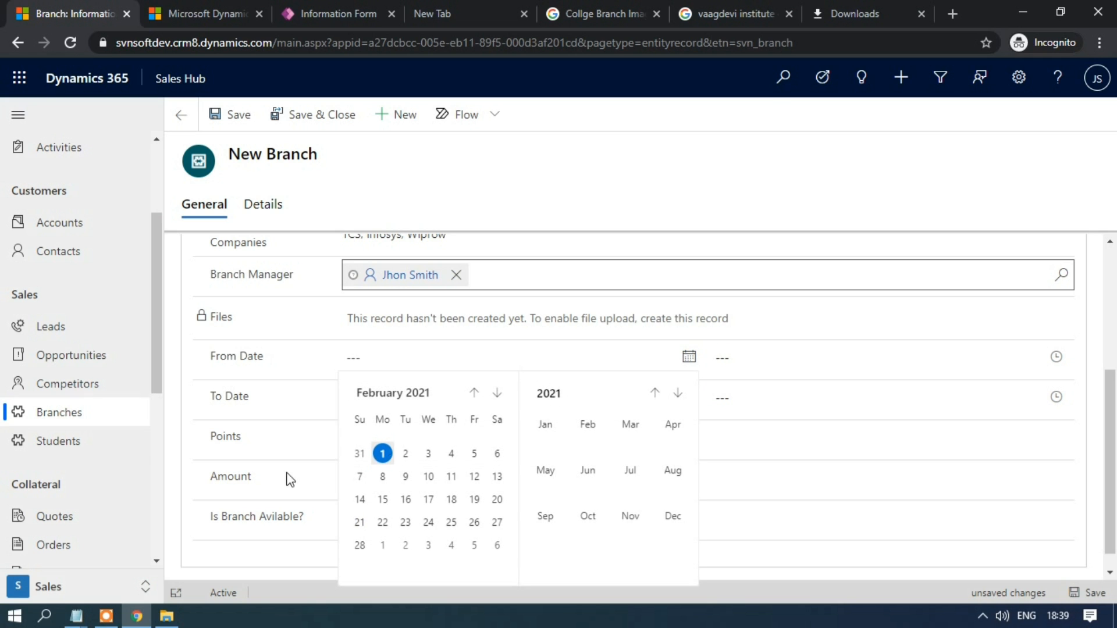
{"action": "left_click", "coordinate": [378, 455]}
{"action": "left_click", "coordinate": [690, 398]}
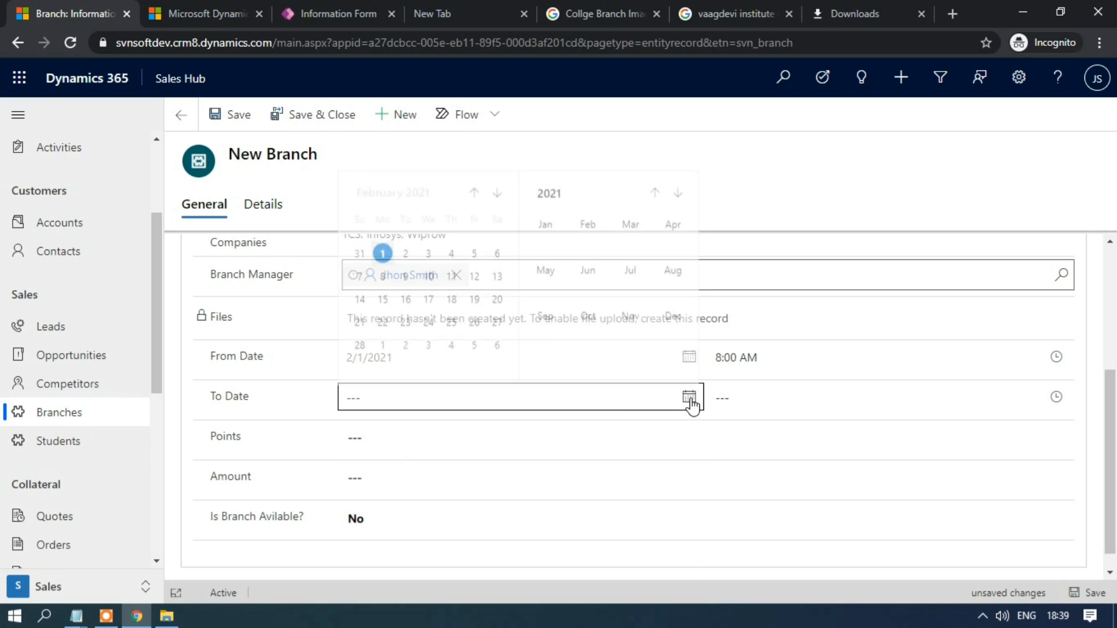
{"action": "left_click", "coordinate": [451, 318]}
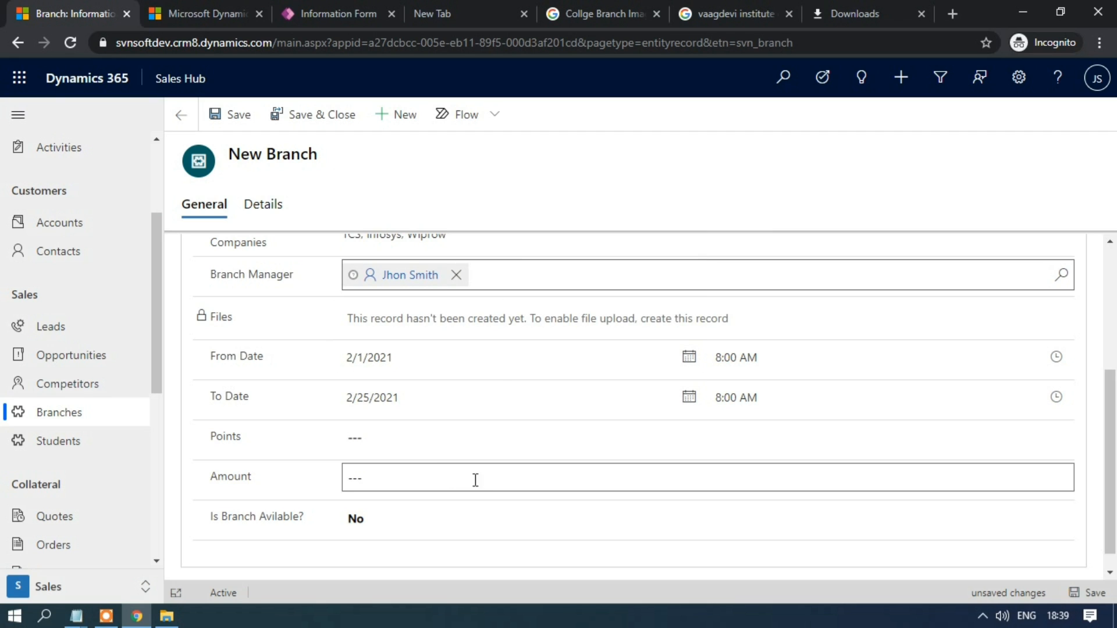
Step: Enter 9 for Points and 50000 for Amount, and set Is Branch Avilable? to Yes
{"action": "left_click", "coordinate": [425, 441]}
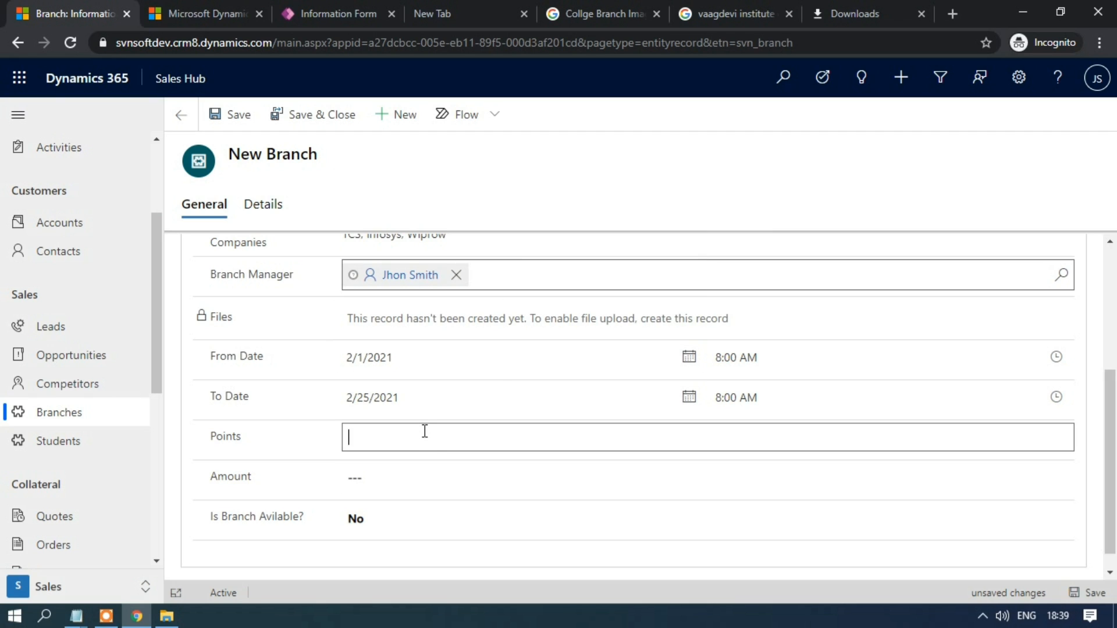
{"action": "type", "text": "9"}
{"action": "left_click", "coordinate": [411, 483]}
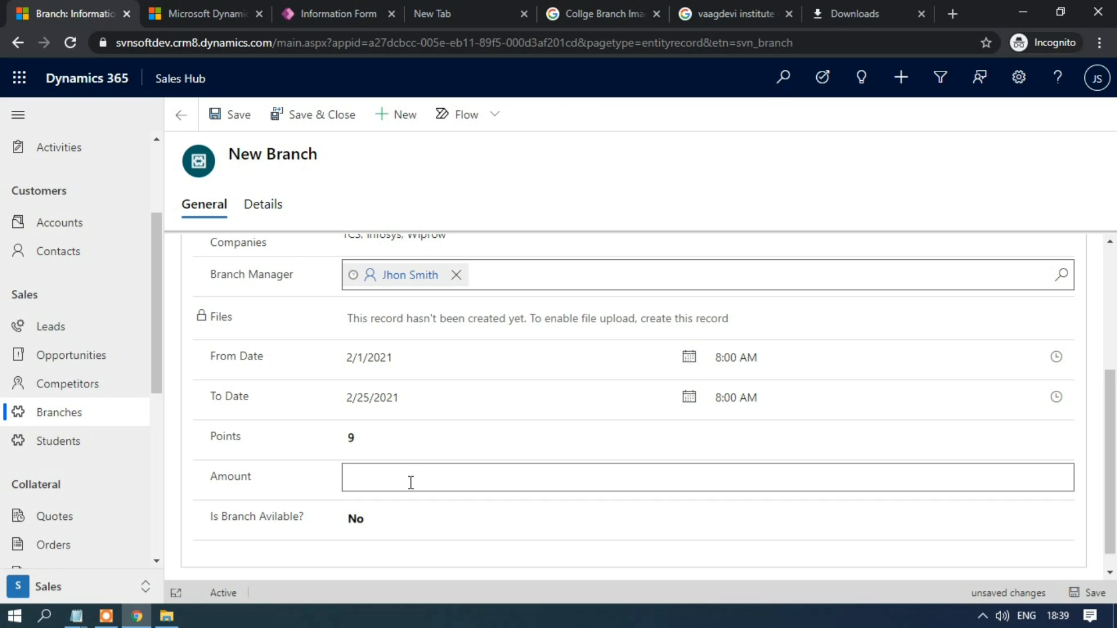
{"action": "type", "text": "50000"}
{"action": "left_click", "coordinate": [396, 529]}
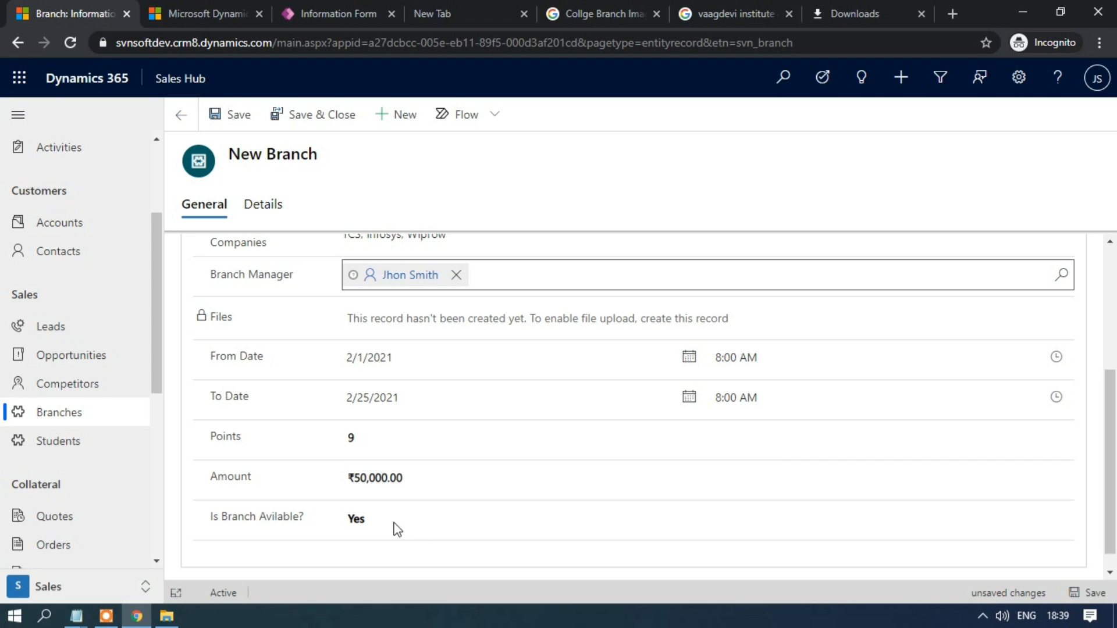
Step: In the record's Details, set the Customer lookup to the last recent contact and view the available account and contact records
{"action": "left_click", "coordinate": [254, 211]}
{"action": "left_click", "coordinate": [352, 283]}
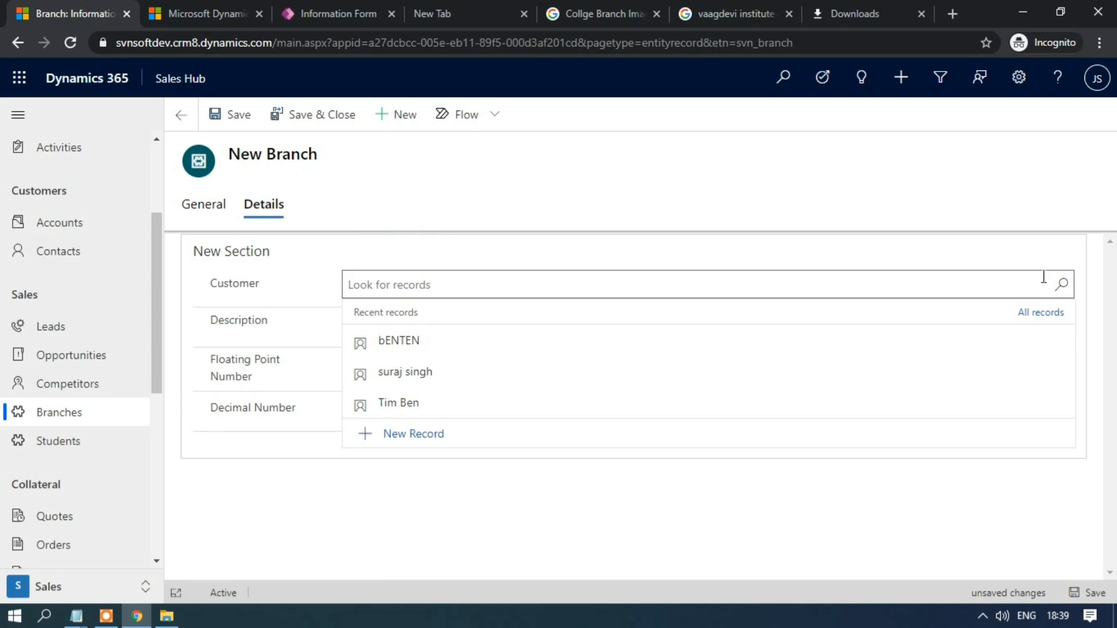
{"action": "left_click", "coordinate": [429, 403]}
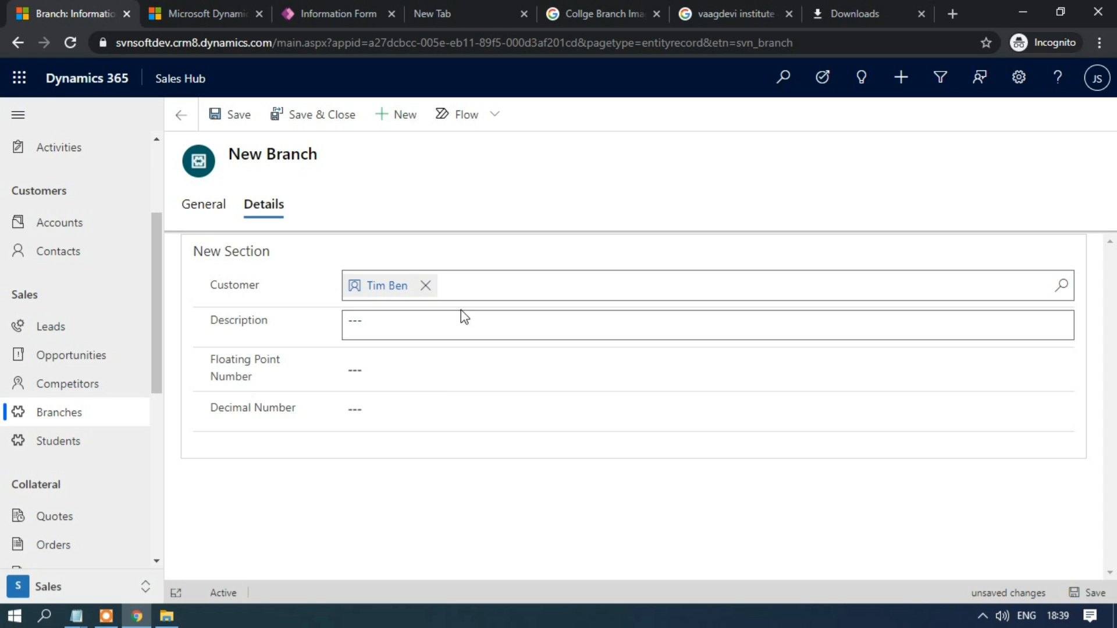
{"action": "left_click", "coordinate": [1062, 286]}
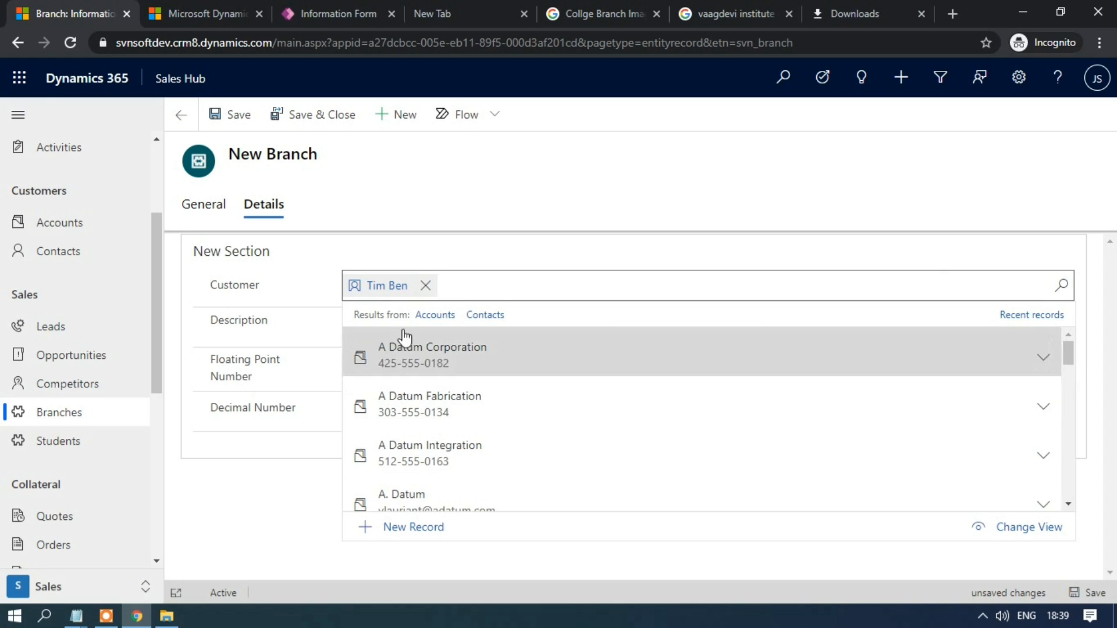
{"action": "left_click", "coordinate": [484, 259]}
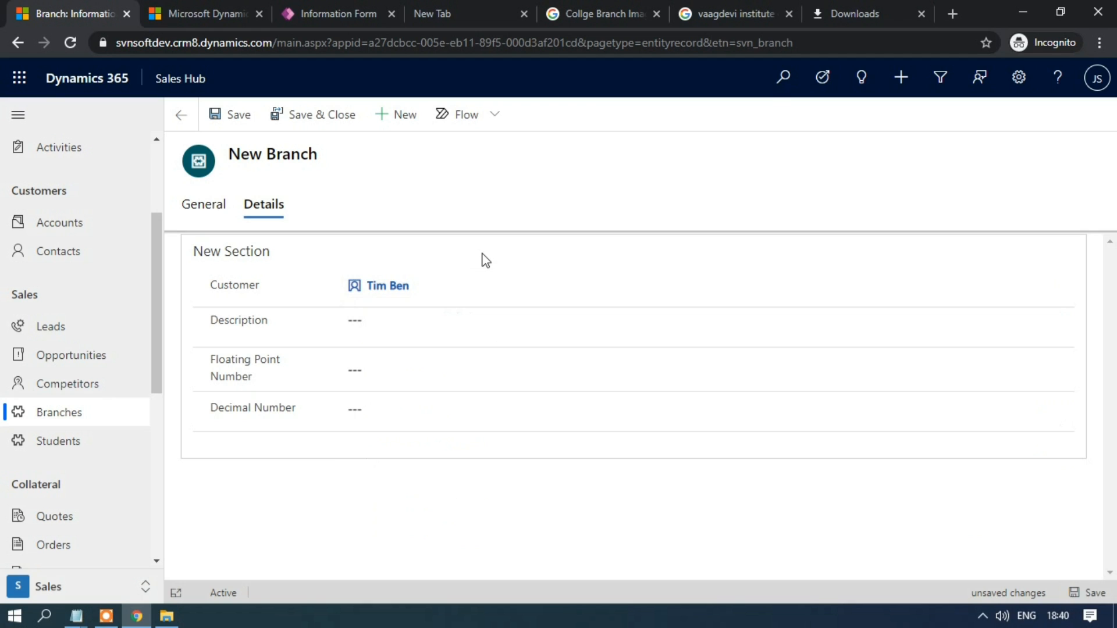
Step: Fill in Floating Point Number and Decimal Number with 100 followed by a long run of decimal zeros
{"action": "left_click", "coordinate": [356, 321]}
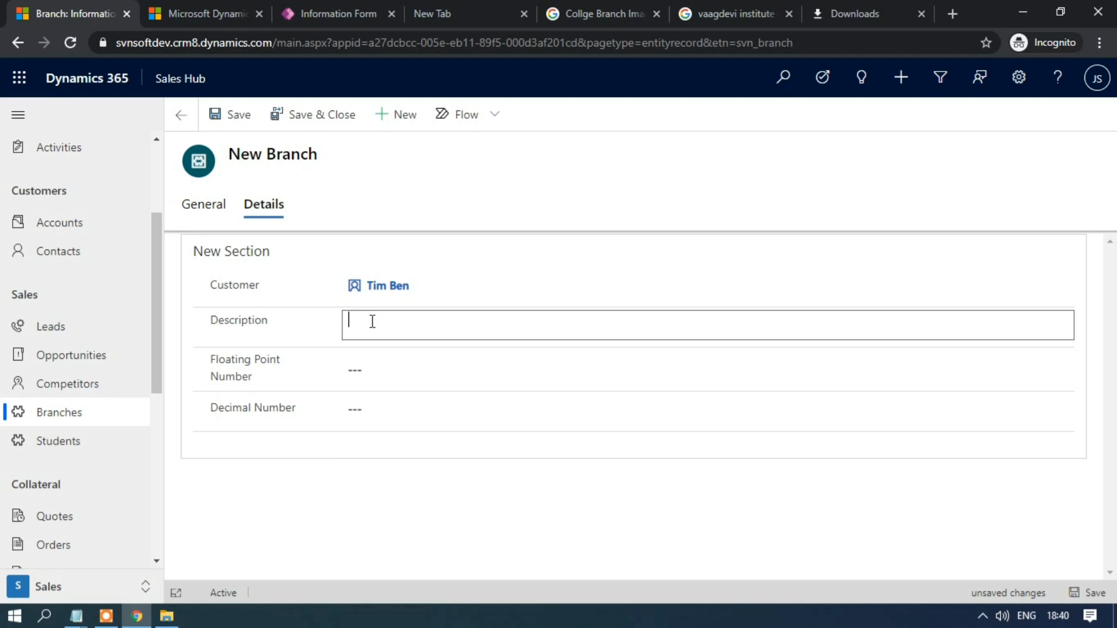
{"action": "left_click", "coordinate": [371, 368]}
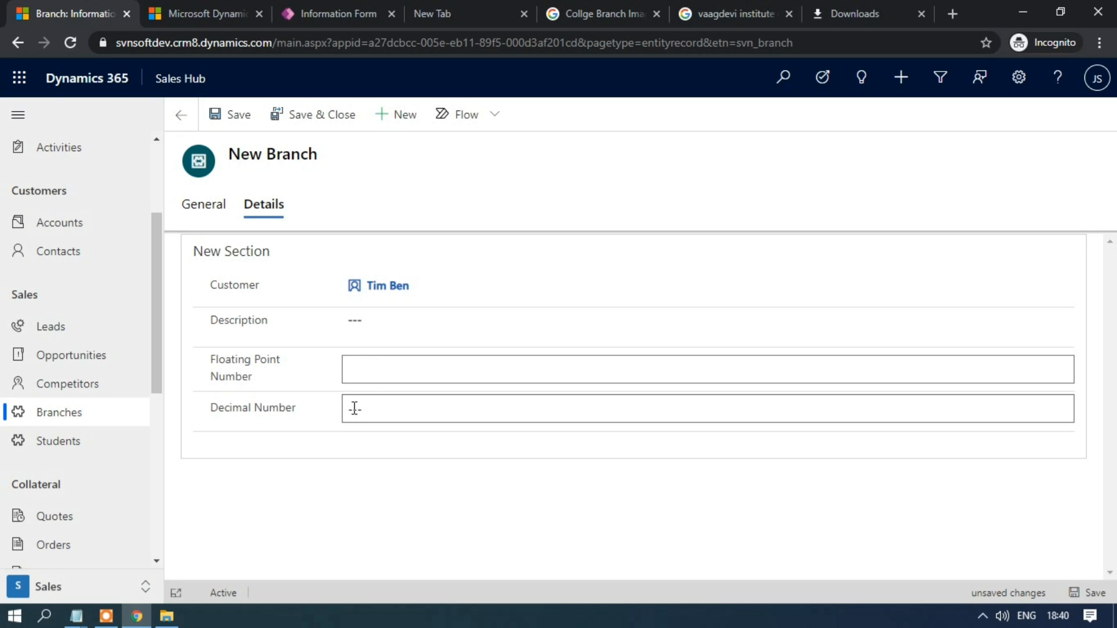
{"action": "left_click", "coordinate": [354, 408]}
{"action": "left_click", "coordinate": [379, 372]}
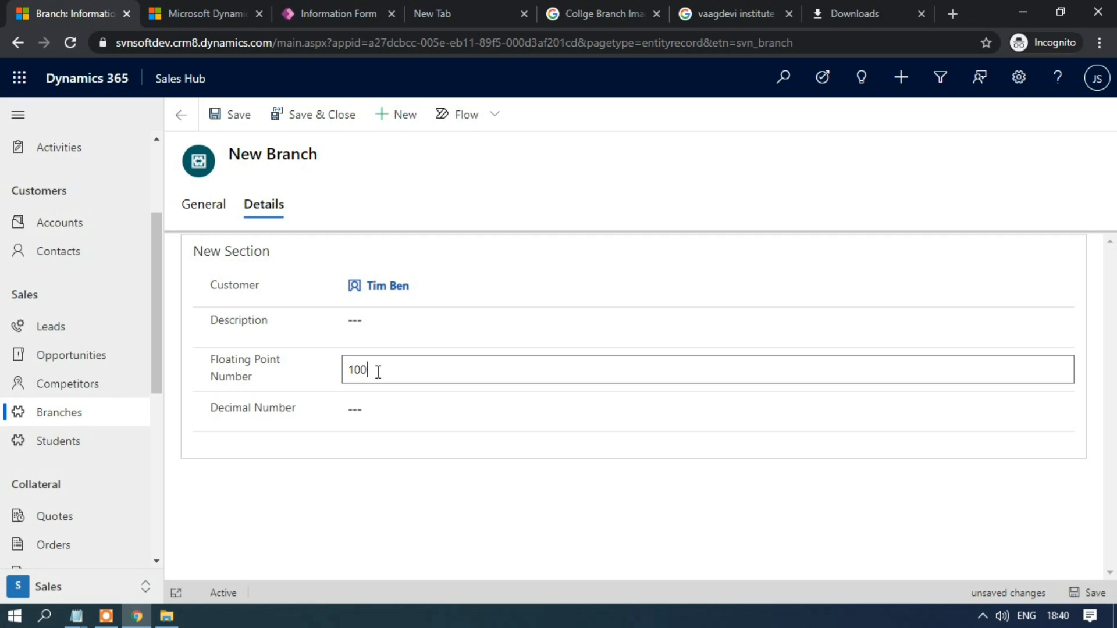
{"action": "type", "text": "100.000000000000"}
{"action": "left_click", "coordinate": [377, 412]}
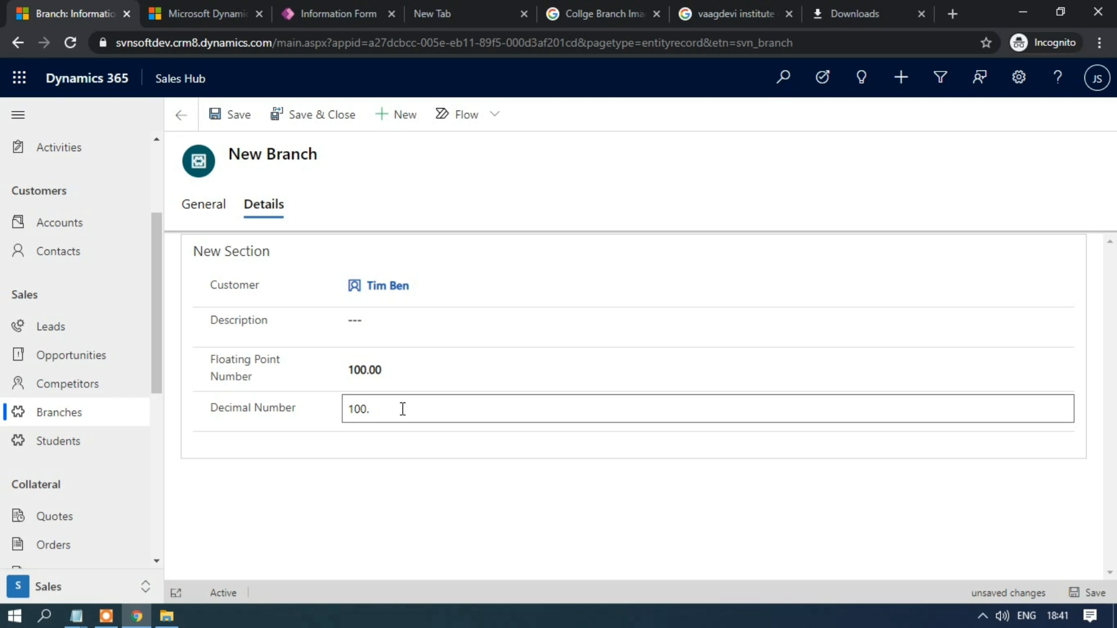
{"action": "type", "text": "00000000000000000000000000000"}
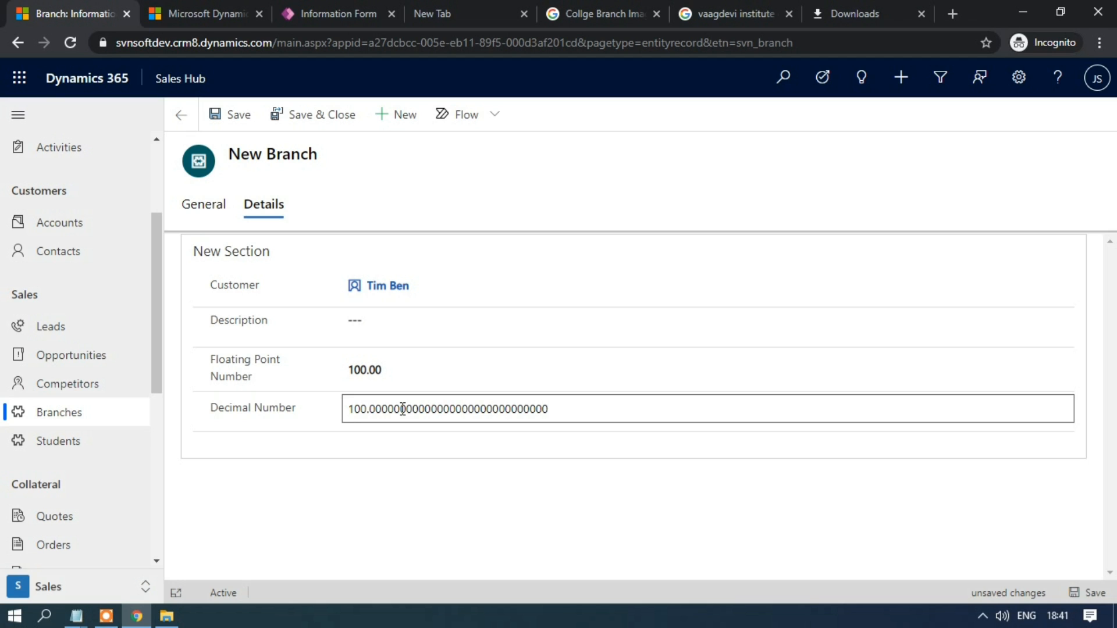
{"action": "left_click", "coordinate": [411, 442]}
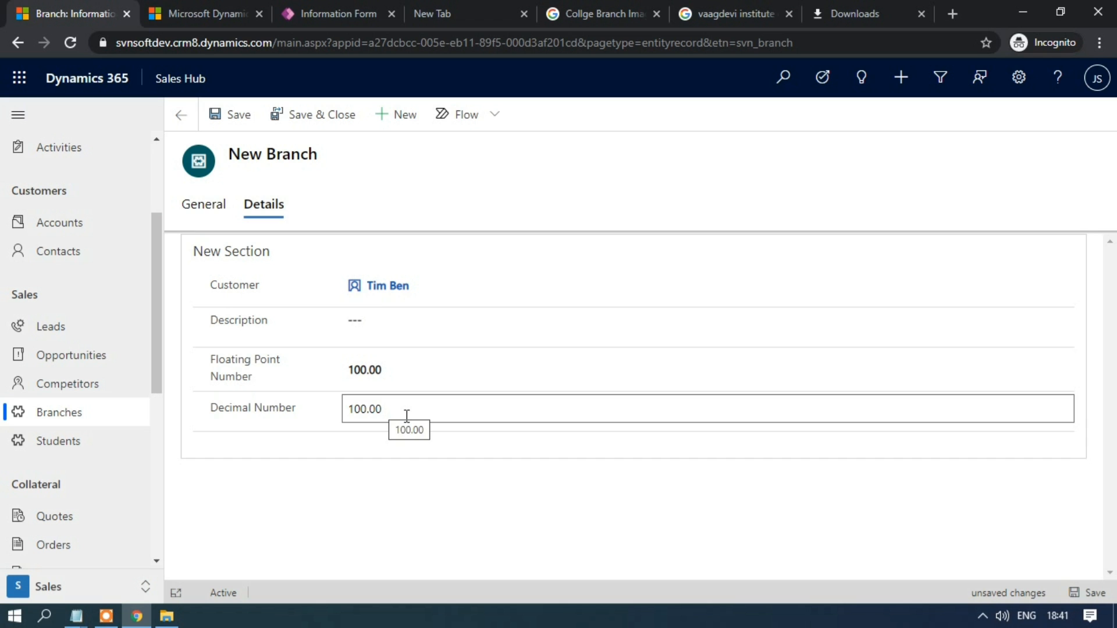
Step: Save the Narayana Branch record and upload download.jpg as its Branch Image
{"action": "left_click", "coordinate": [211, 218]}
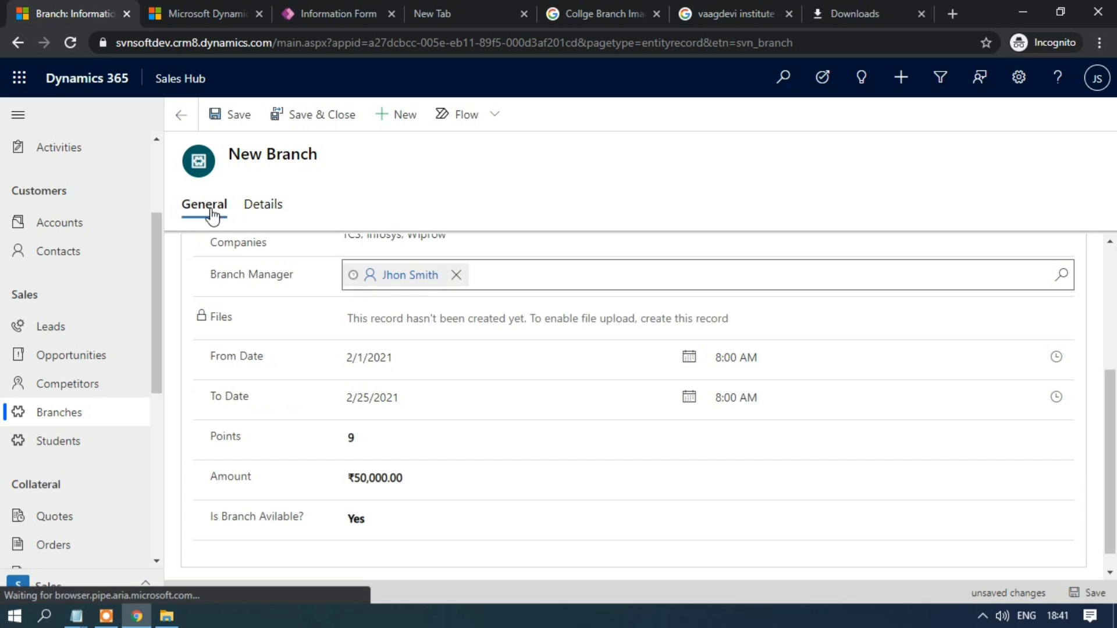
{"action": "left_click", "coordinate": [1095, 592]}
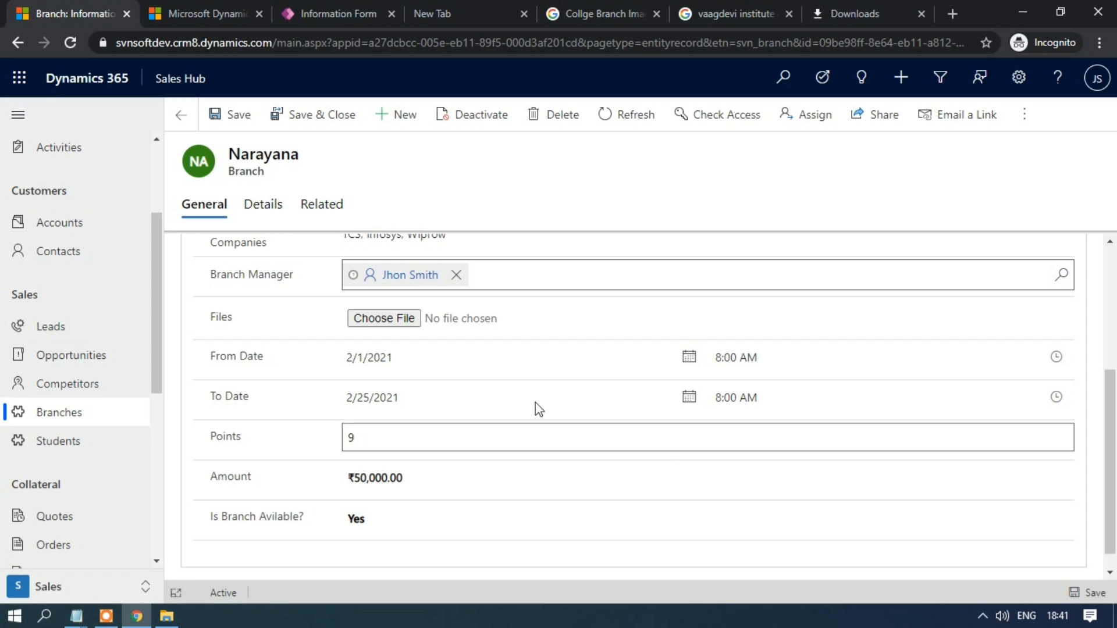
{"action": "scroll", "coordinate": [534, 406], "scroll_direction": "up", "scroll_amount": 4}
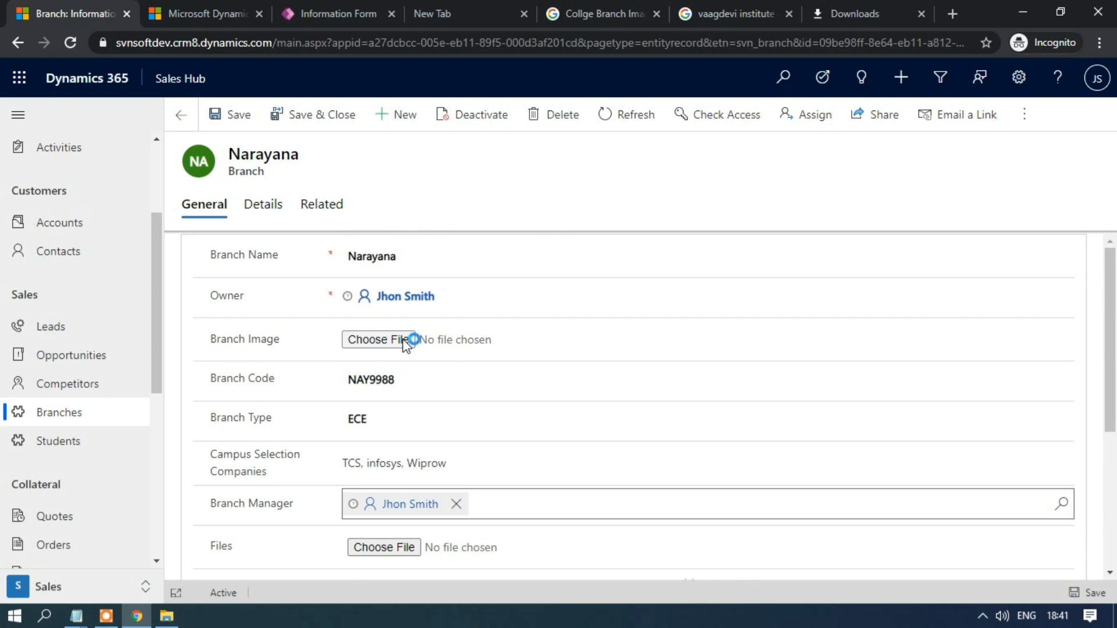
{"action": "left_click", "coordinate": [409, 342]}
{"action": "left_click", "coordinate": [224, 142]}
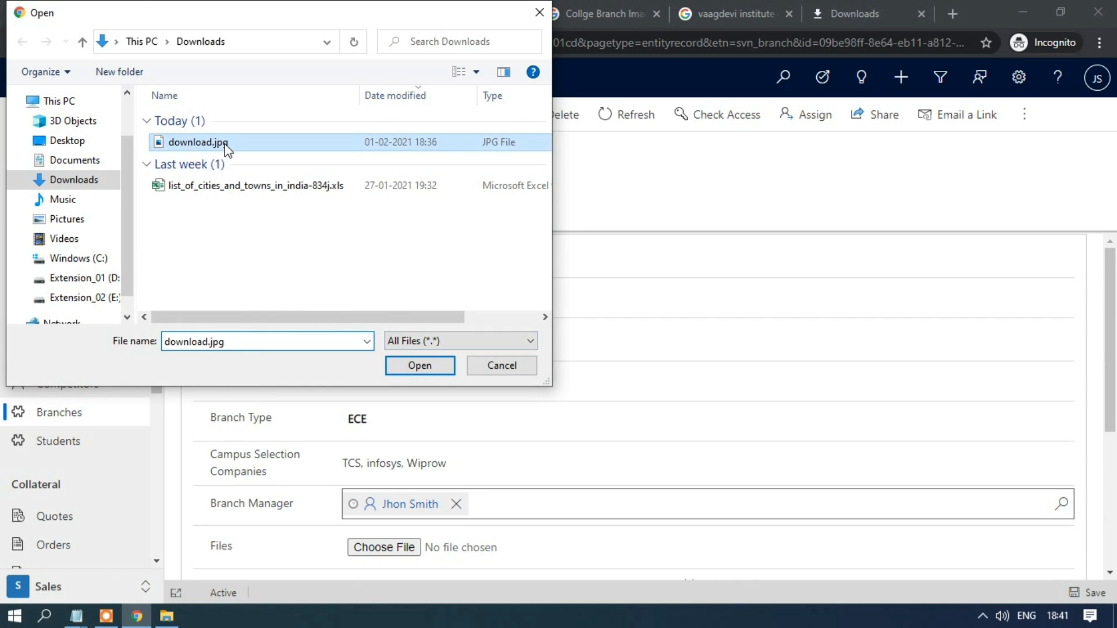
{"action": "left_click", "coordinate": [406, 364]}
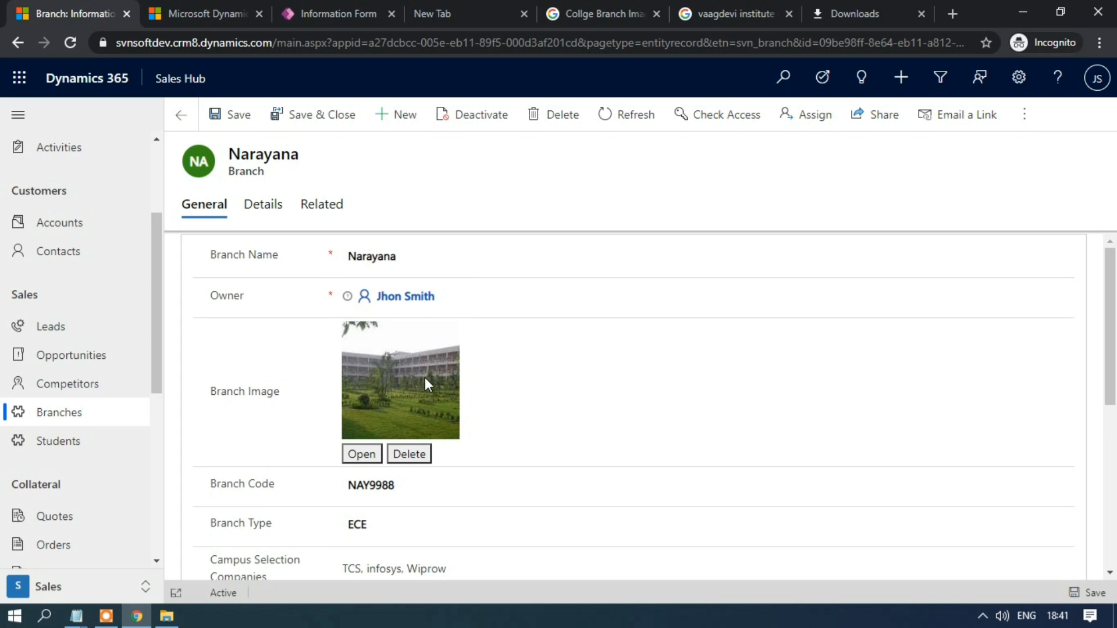
Step: Replace the Narayana record's default header image with download.jpg
{"action": "left_click", "coordinate": [198, 161]}
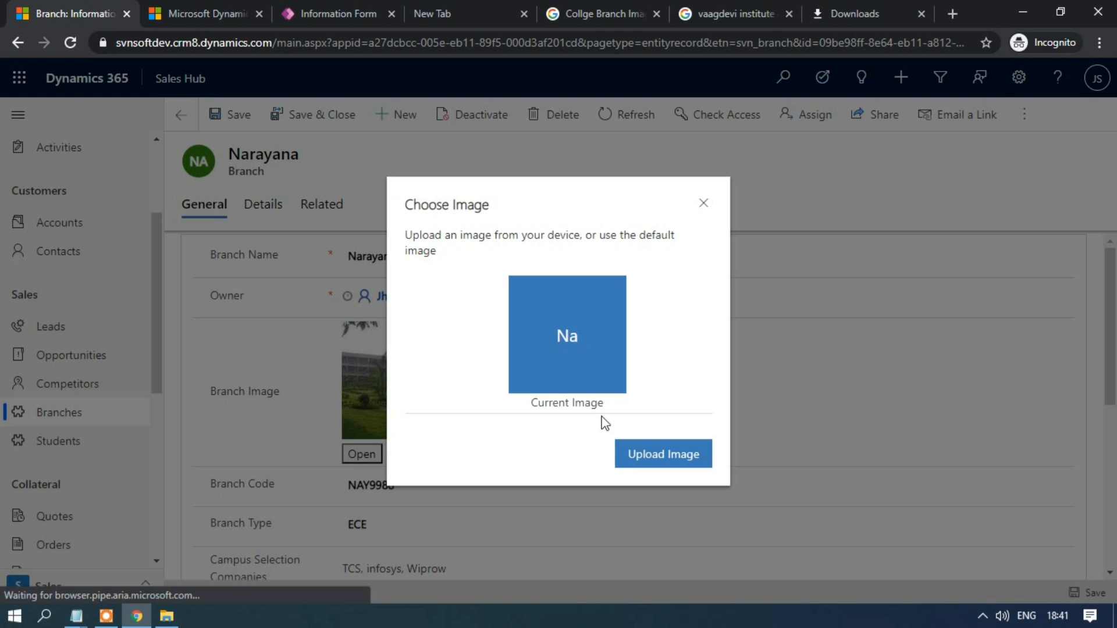
{"action": "left_click", "coordinate": [641, 461]}
{"action": "left_click", "coordinate": [210, 144]}
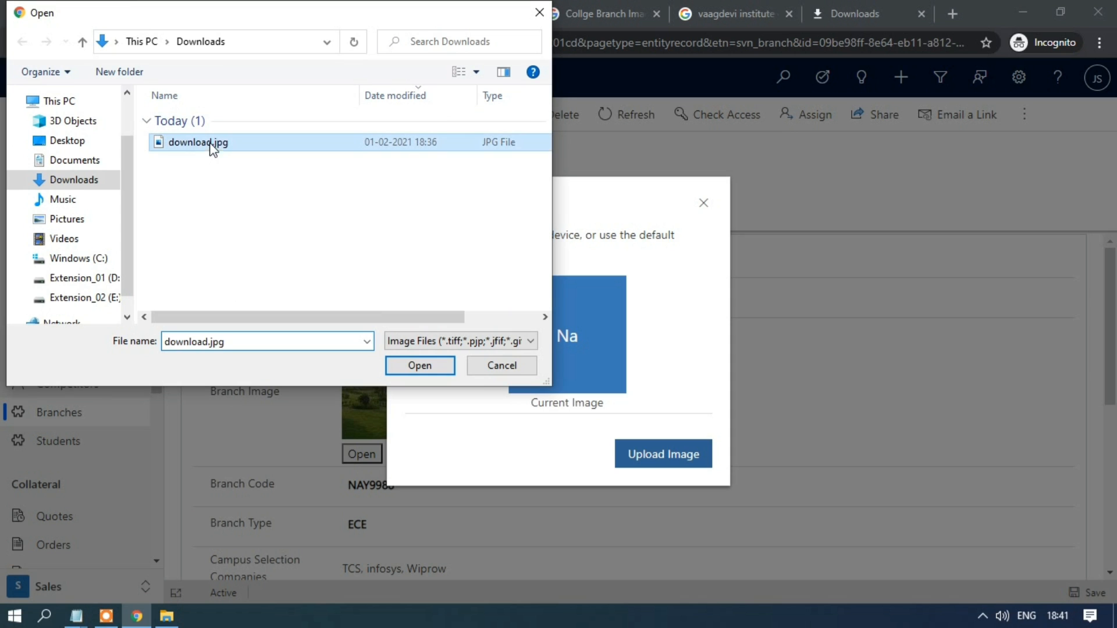
{"action": "left_click", "coordinate": [438, 365]}
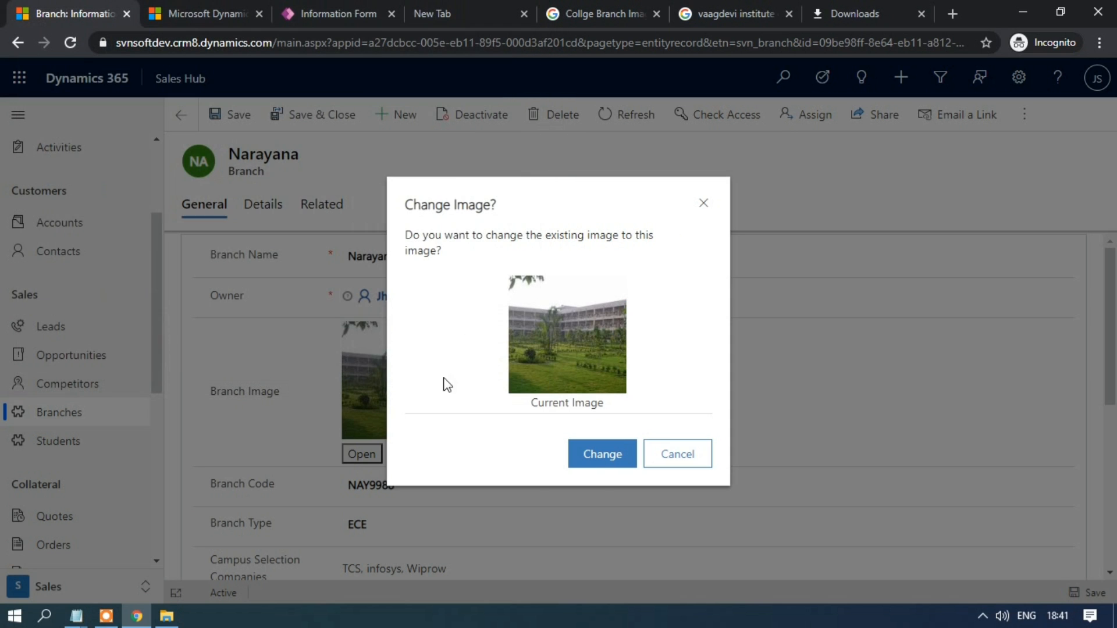
{"action": "left_click", "coordinate": [605, 452]}
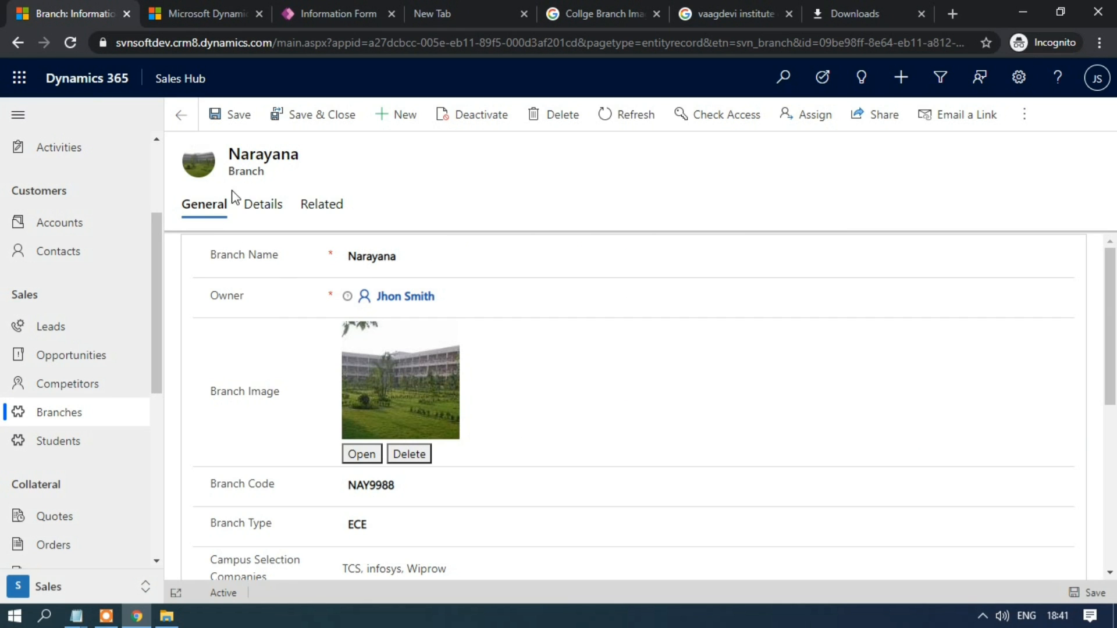
Step: Upload list_of_cities_and_towns_in_india-834j.xls to the record's Files field
{"action": "scroll", "coordinate": [376, 414], "scroll_direction": "down", "scroll_amount": 3}
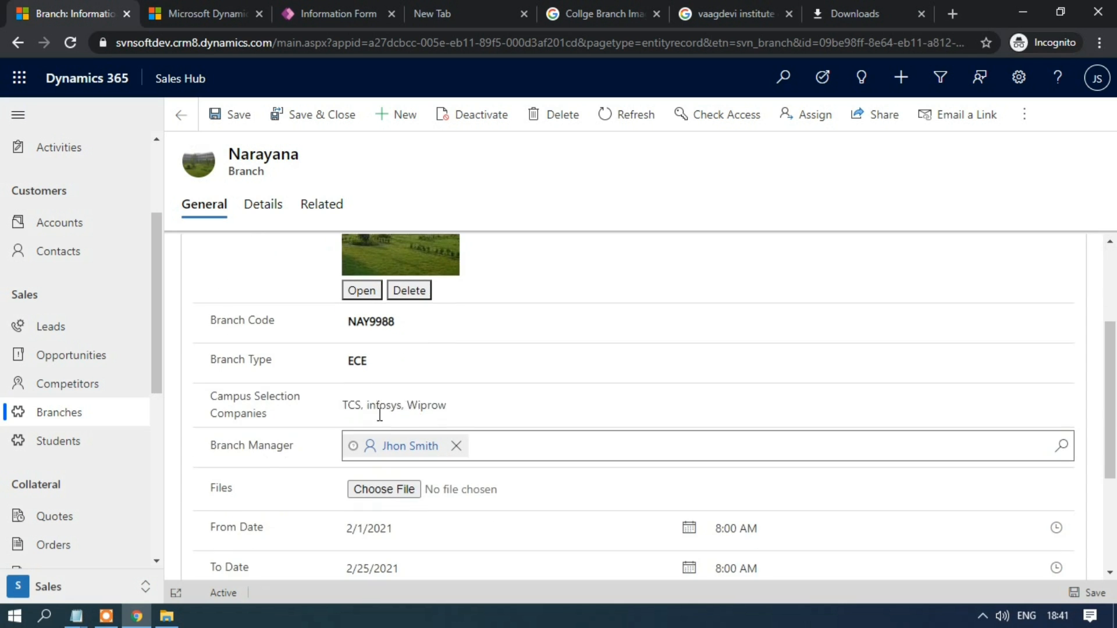
{"action": "scroll", "coordinate": [378, 414], "scroll_direction": "down", "scroll_amount": 2}
{"action": "left_click", "coordinate": [383, 407]}
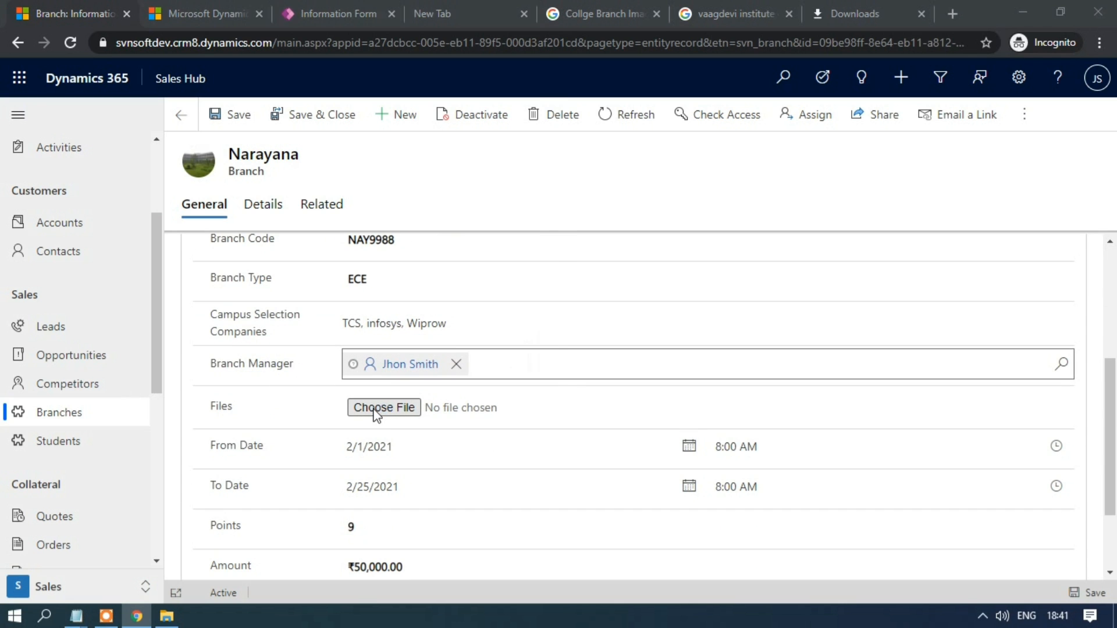
{"action": "left_click", "coordinate": [260, 191]}
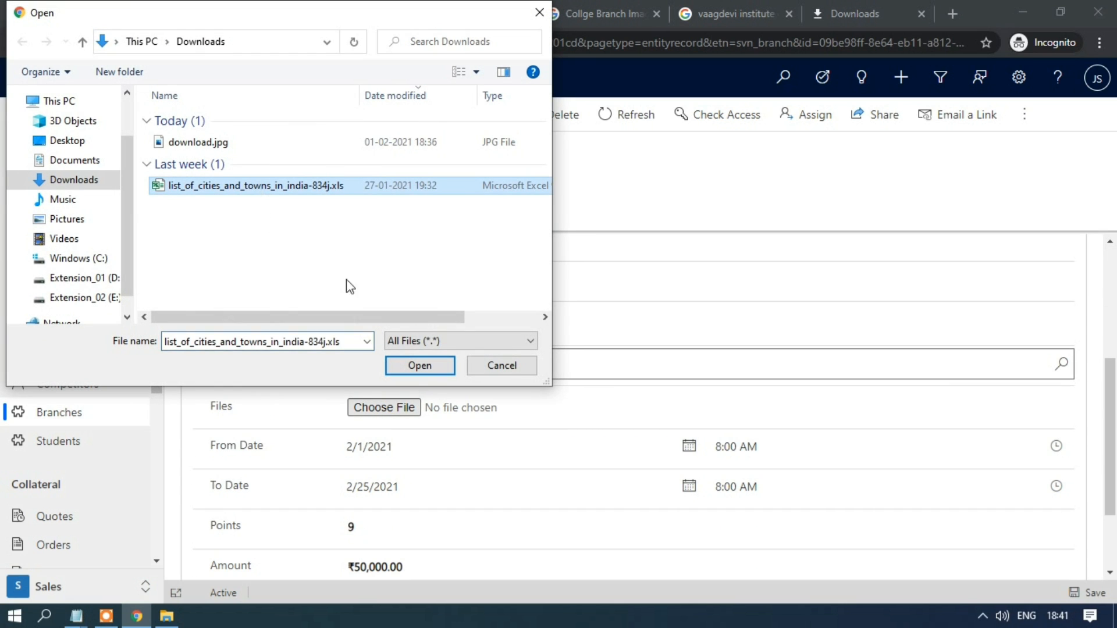
{"action": "left_click", "coordinate": [419, 364]}
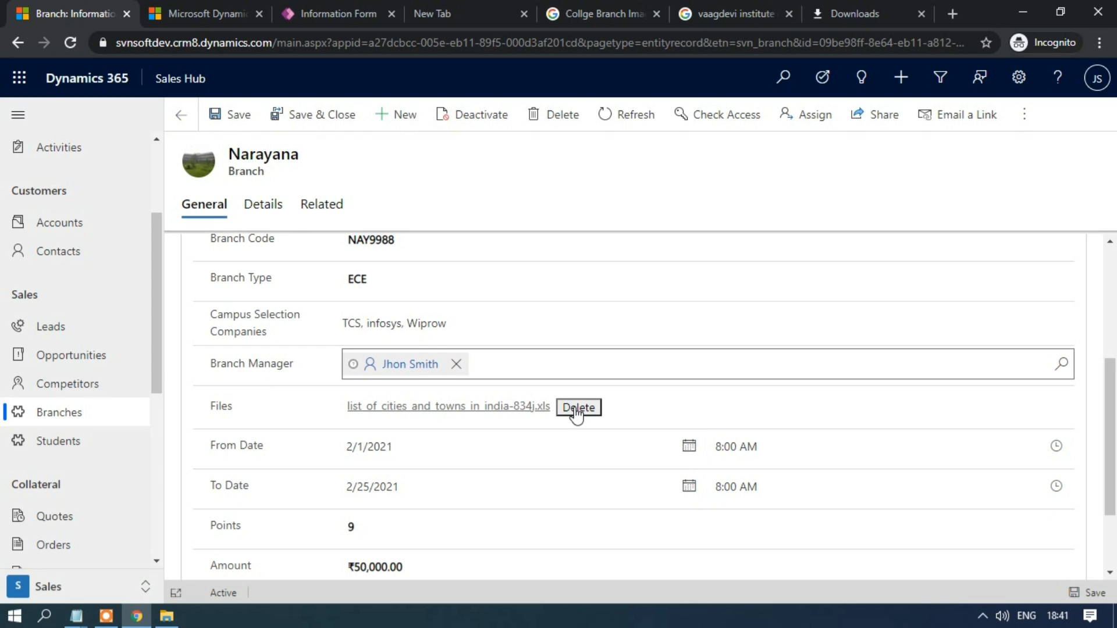
{"action": "scroll", "coordinate": [494, 435], "scroll_direction": "down", "scroll_amount": 2}
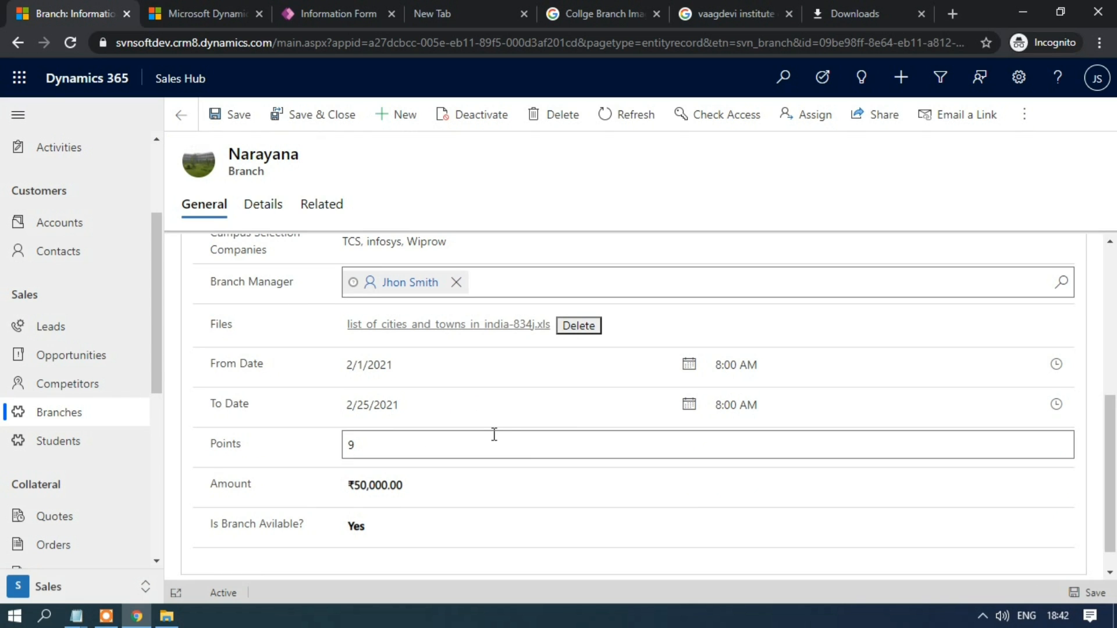